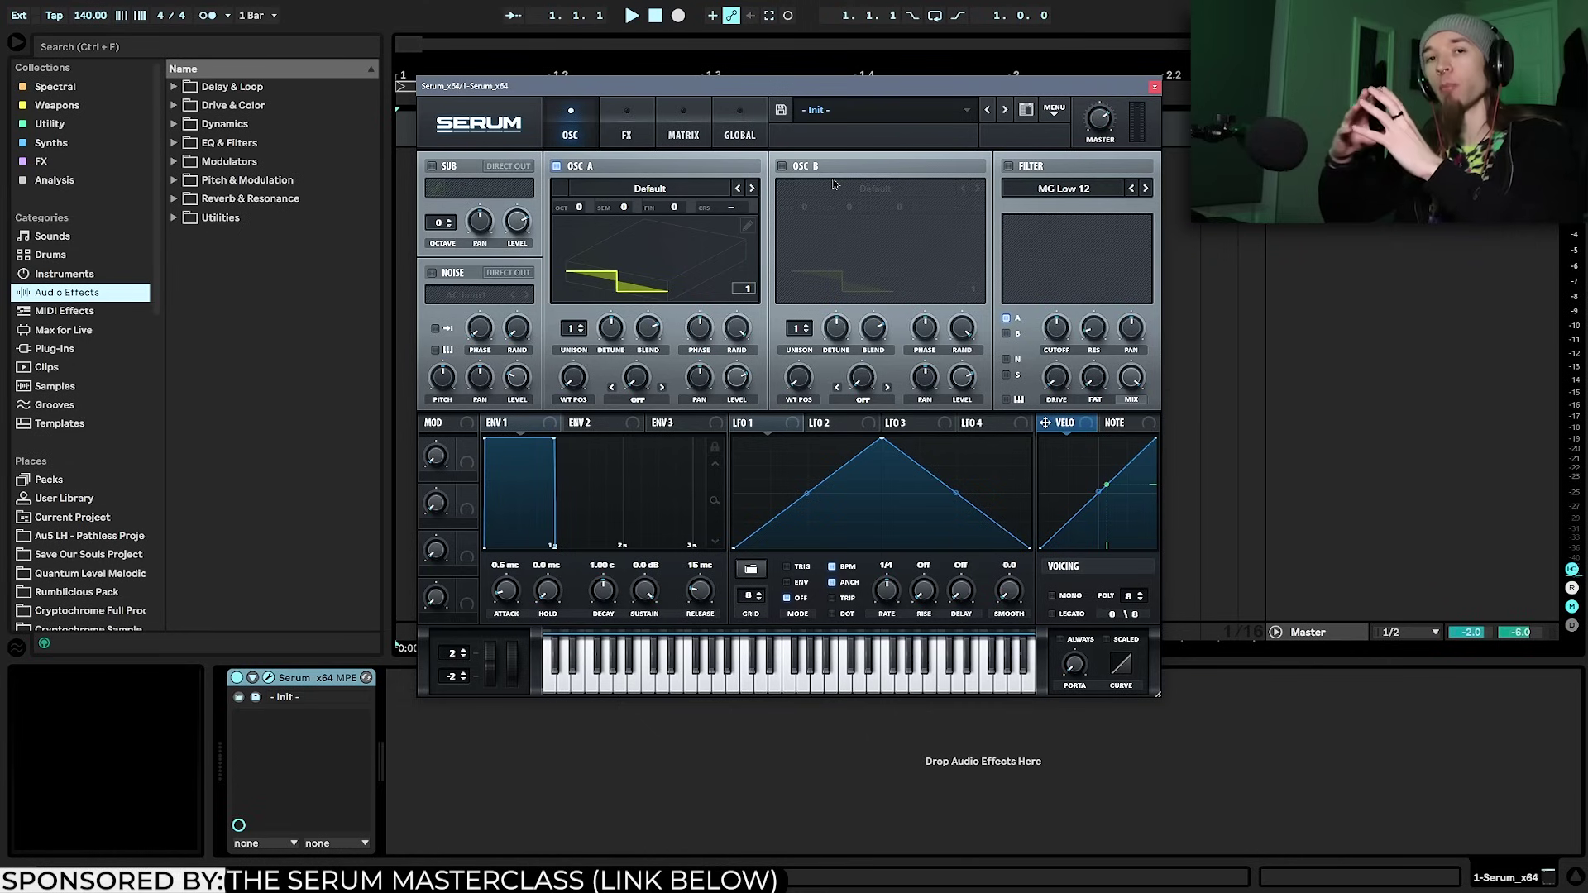
# Enable oscillator B and load the Digital wavetables Dist d00t in oscillator A and Dist 8bit Fwap in oscillator B
pyautogui.click(782, 166)
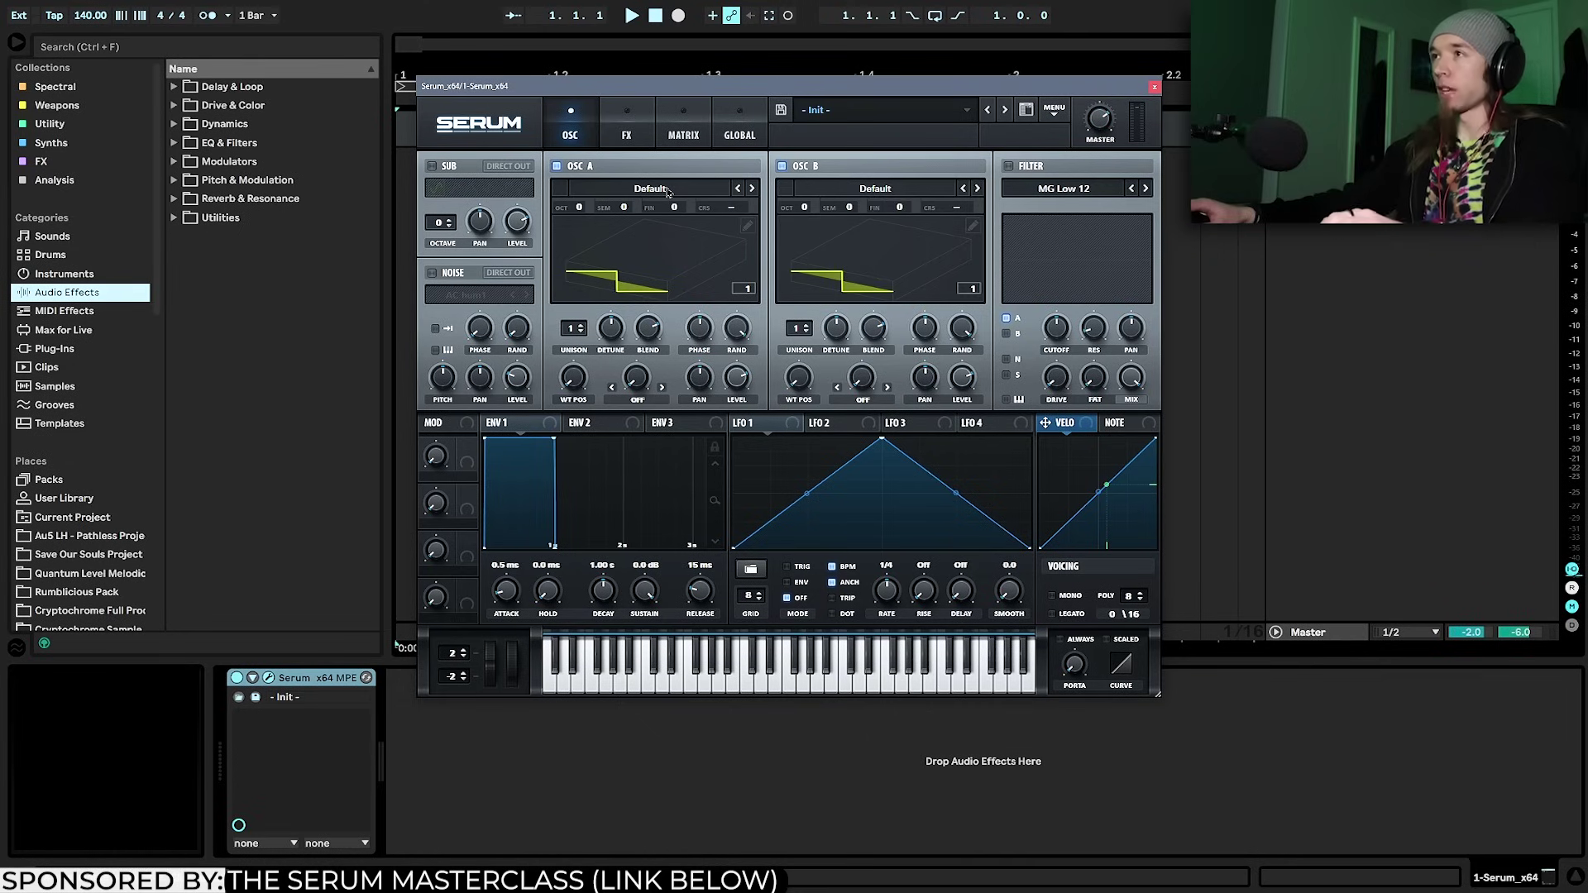
pyautogui.click(669, 190)
pyautogui.moveTo(798, 294)
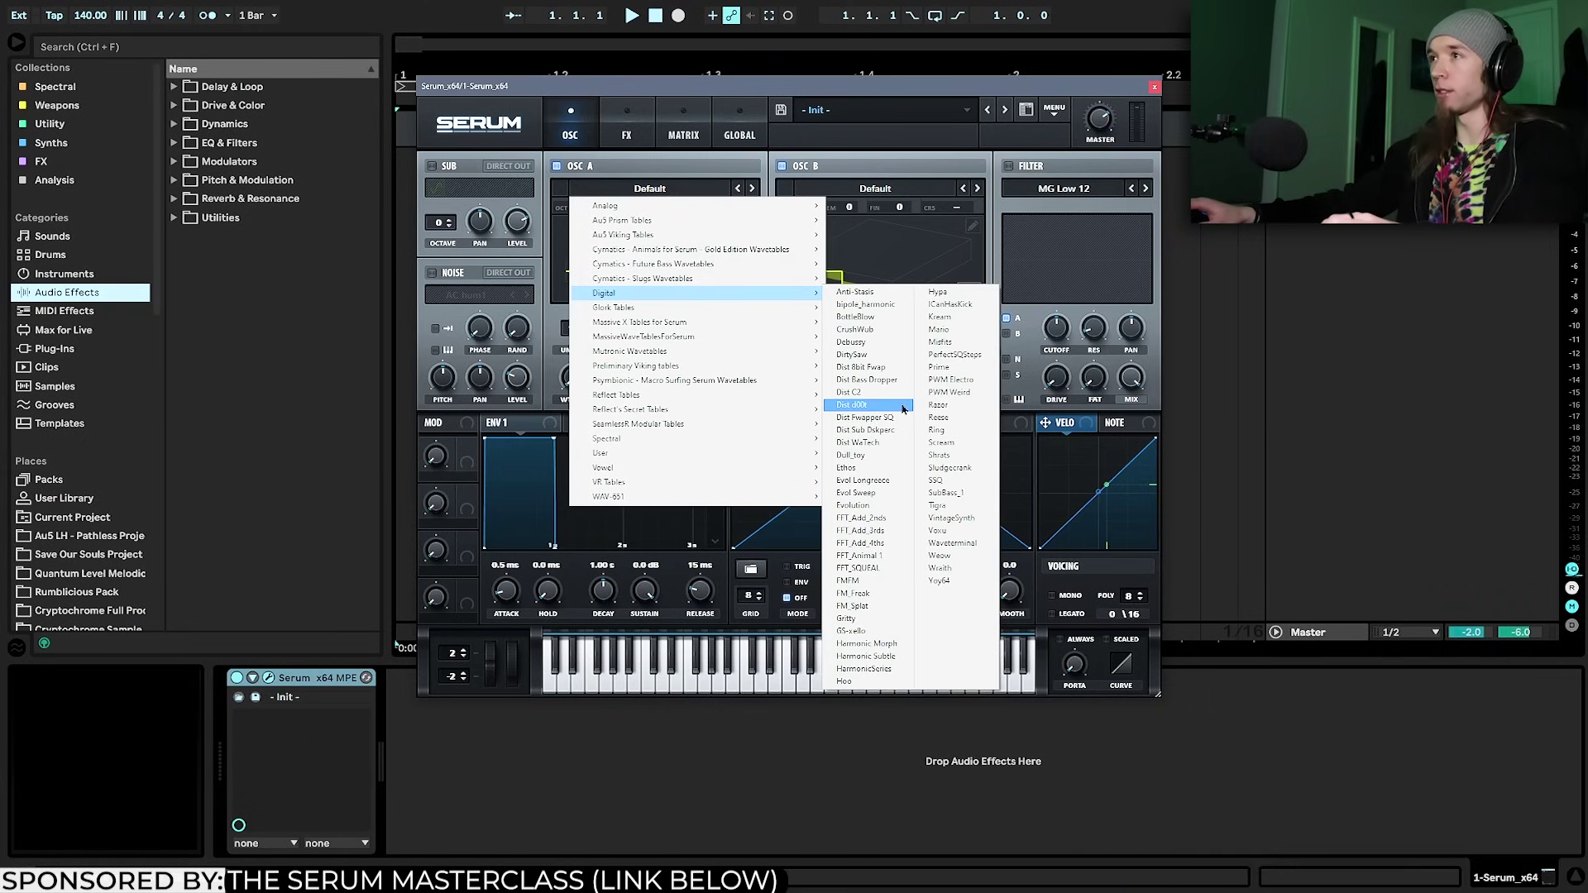
pyautogui.click(903, 407)
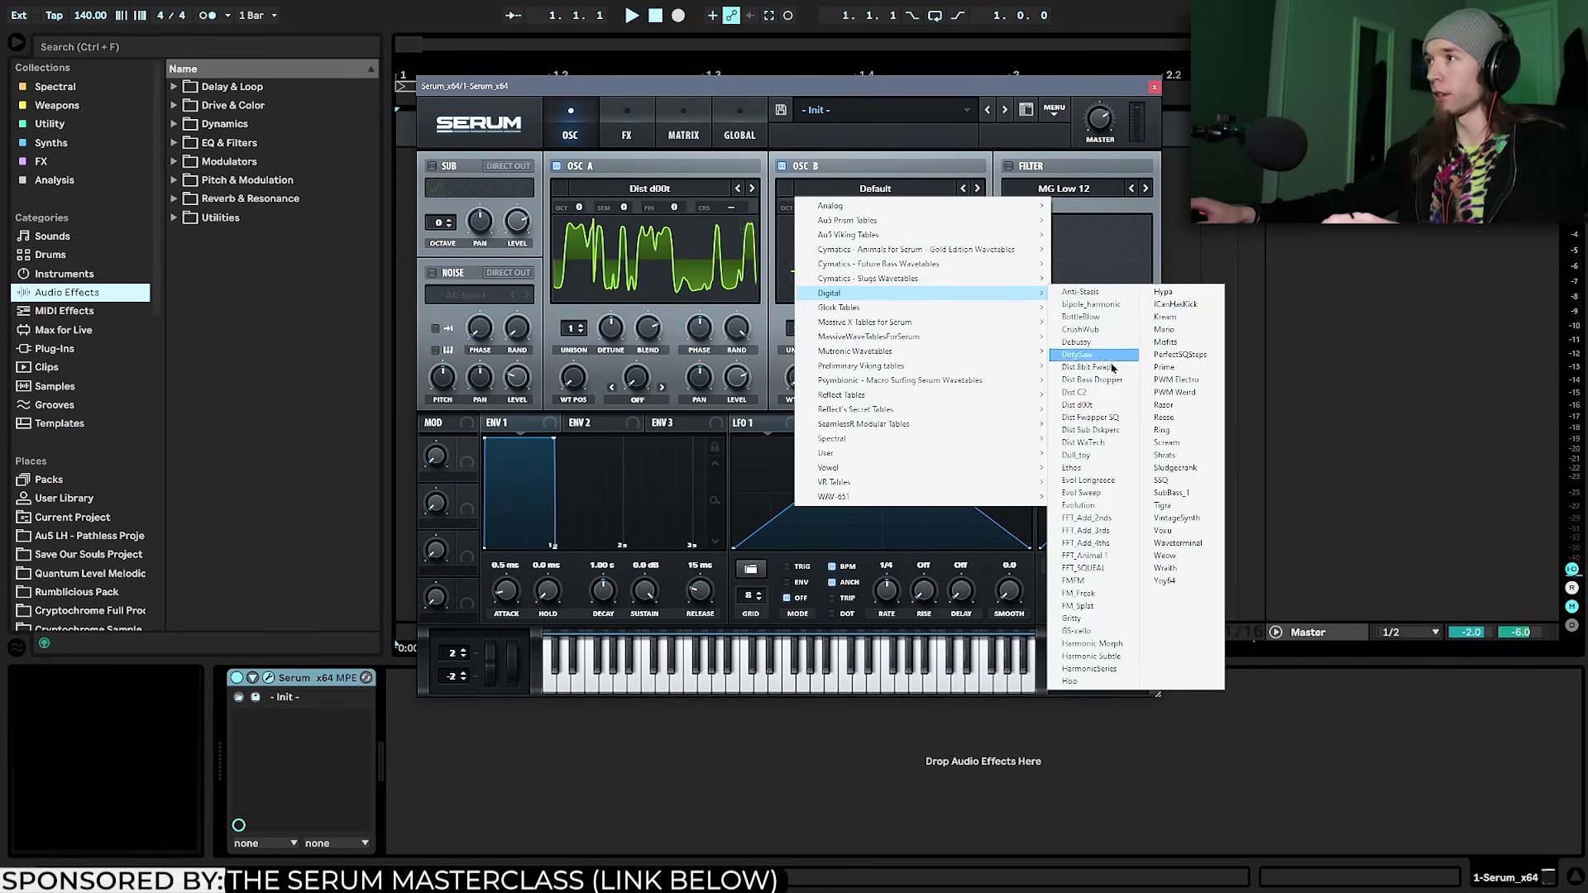
pyautogui.click(1112, 371)
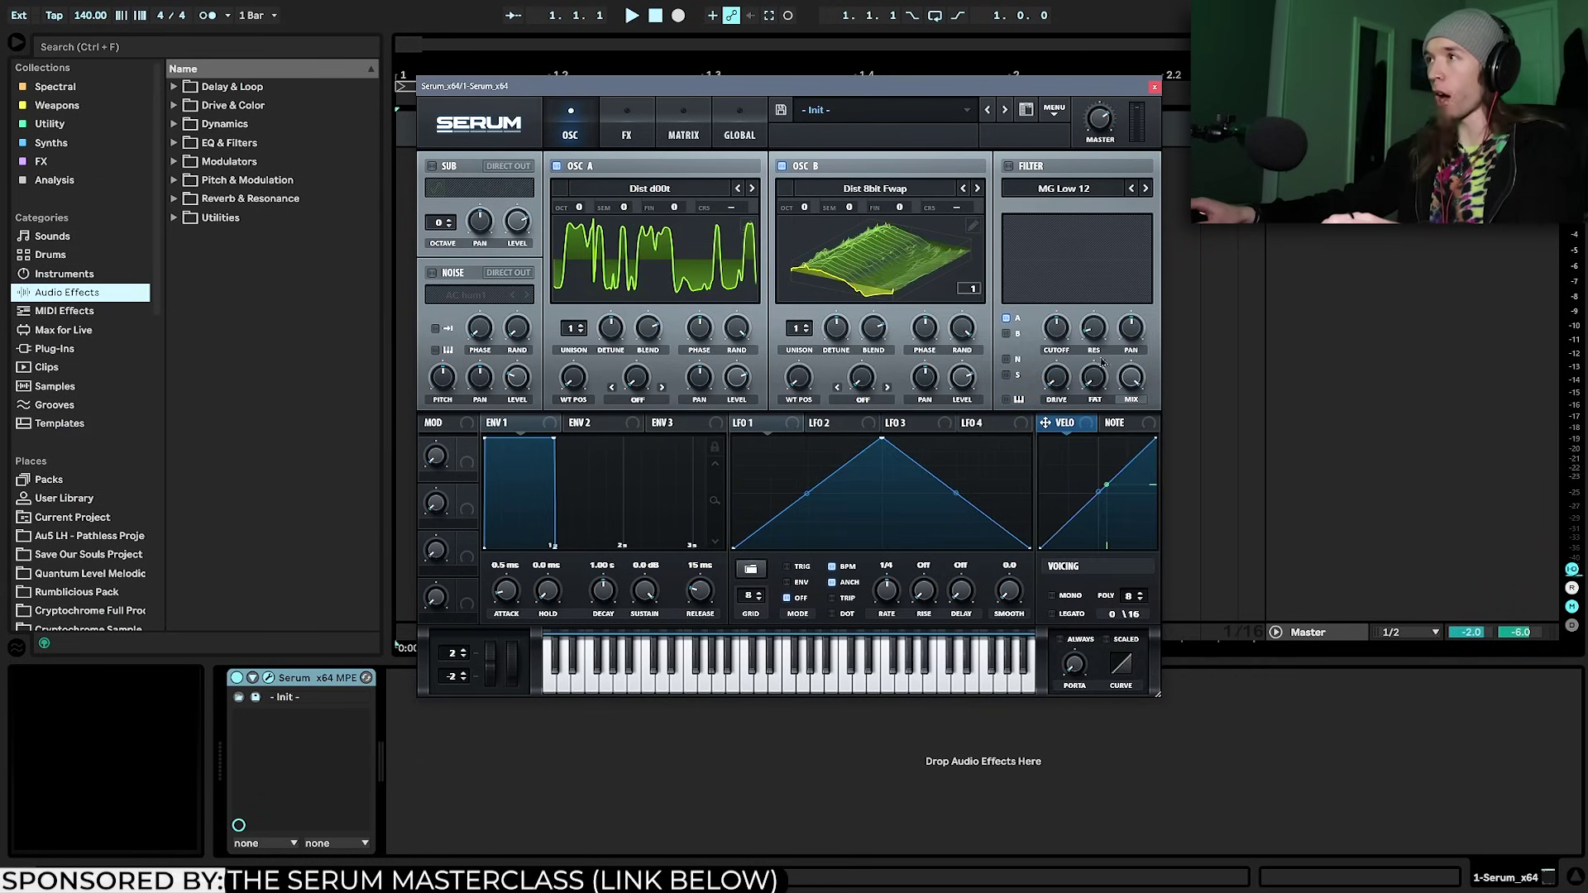
# Show oscillator B's wavetable in 2D and adjust both oscillators' wavetable positions, with B at about 222
pyautogui.scroll(10, 602, 388)
pyautogui.moveTo(601, 388)
pyautogui.mouseDown()
pyautogui.moveTo(602, 362)
pyautogui.moveTo(602, 396)
pyautogui.moveTo(601, 382)
pyautogui.mouseUp()
pyautogui.moveTo(801, 378); pyautogui.dragTo(818, 316)
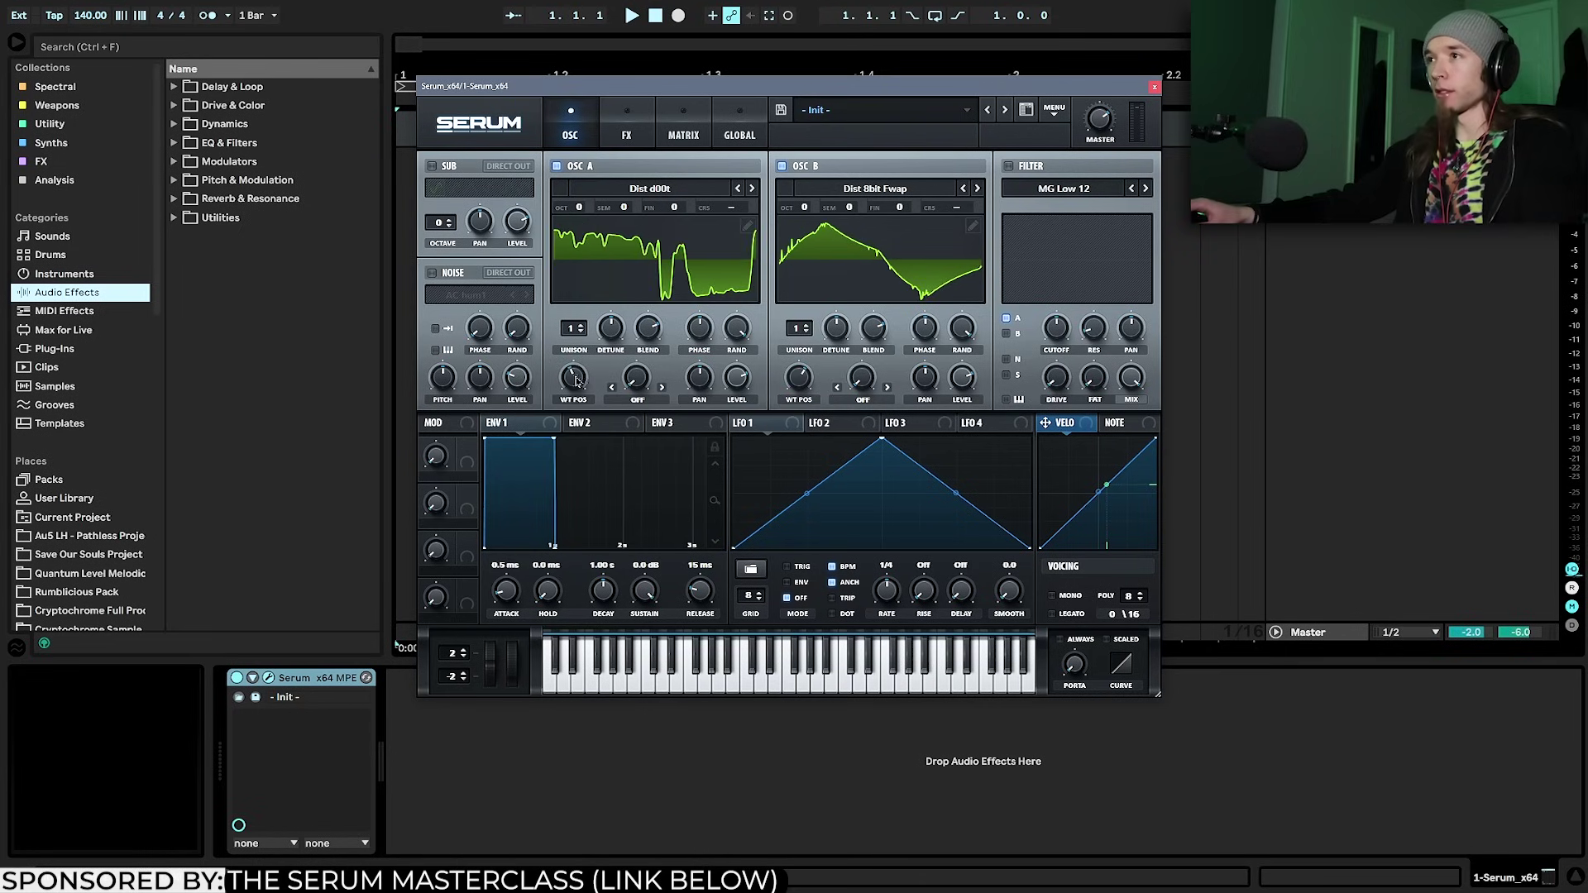
pyautogui.moveTo(571, 383); pyautogui.dragTo(594, 483)
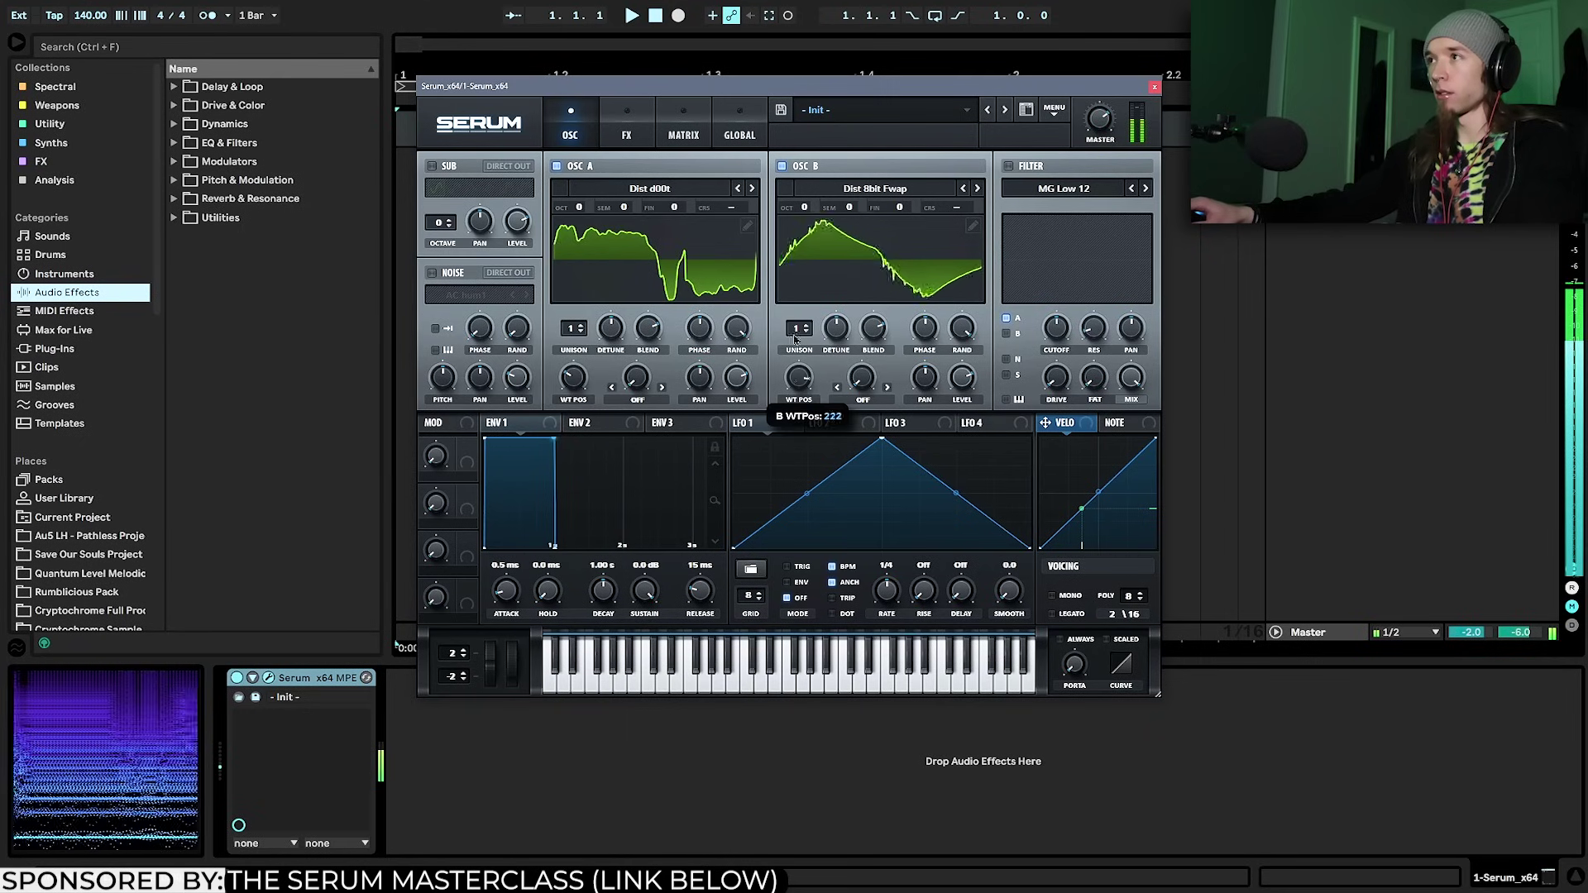
pyautogui.moveTo(799, 378)
pyautogui.mouseDown()
pyautogui.moveTo(803, 340)
pyautogui.moveTo(800, 353)
pyautogui.mouseUp()
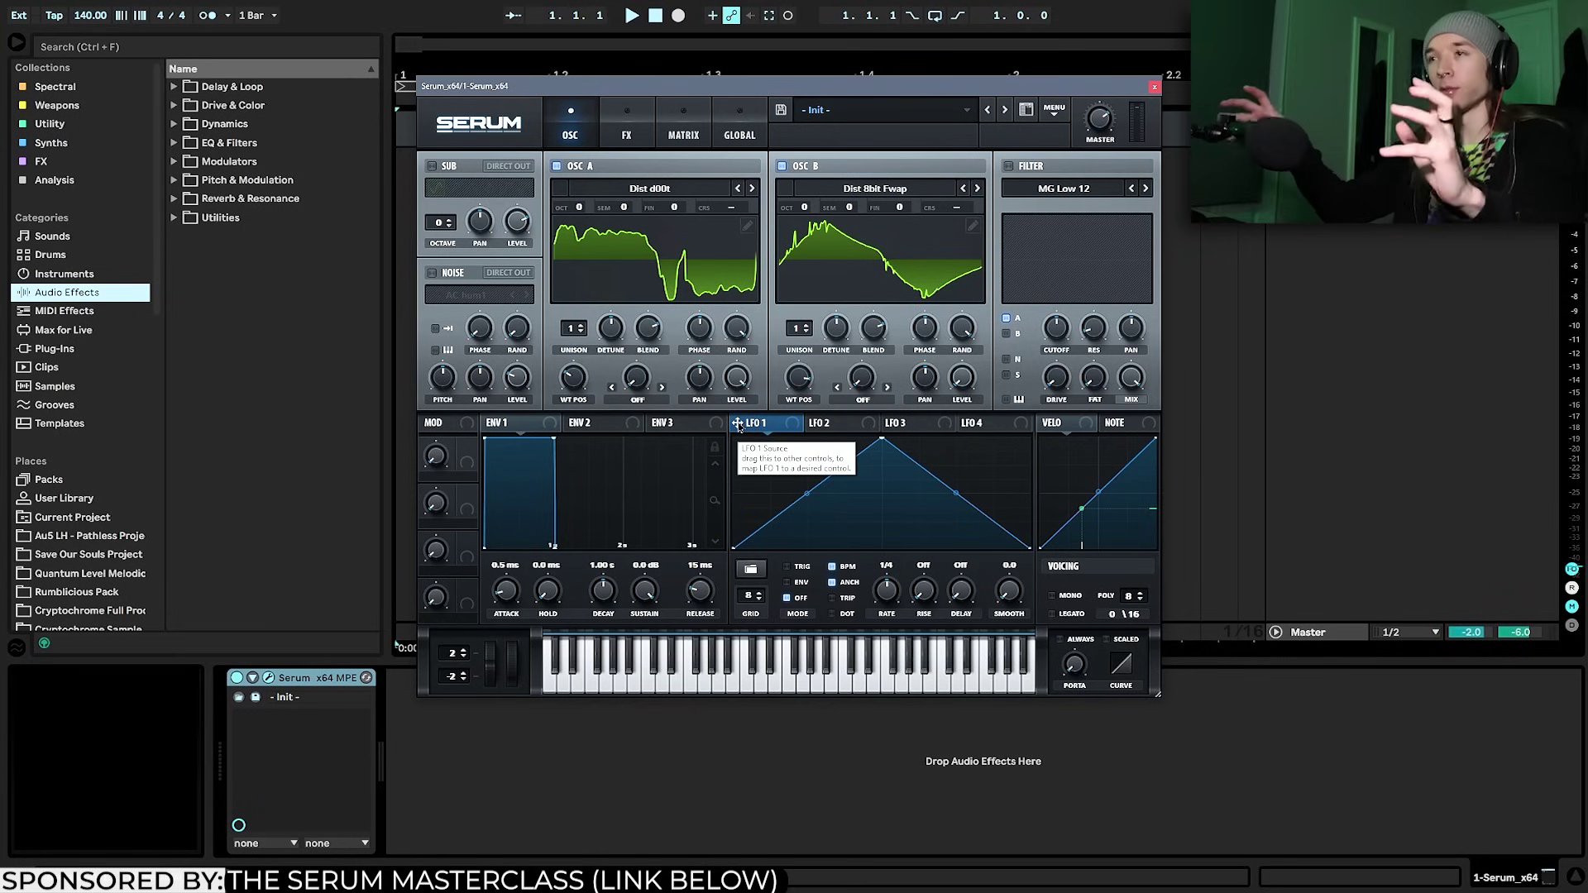
# Modulate both wavetable positions with an early-peaking LFO 1 in TRIG mode at one bar, and adjust A's modulation amount
pyautogui.moveTo(737, 424); pyautogui.dragTo(597, 390)
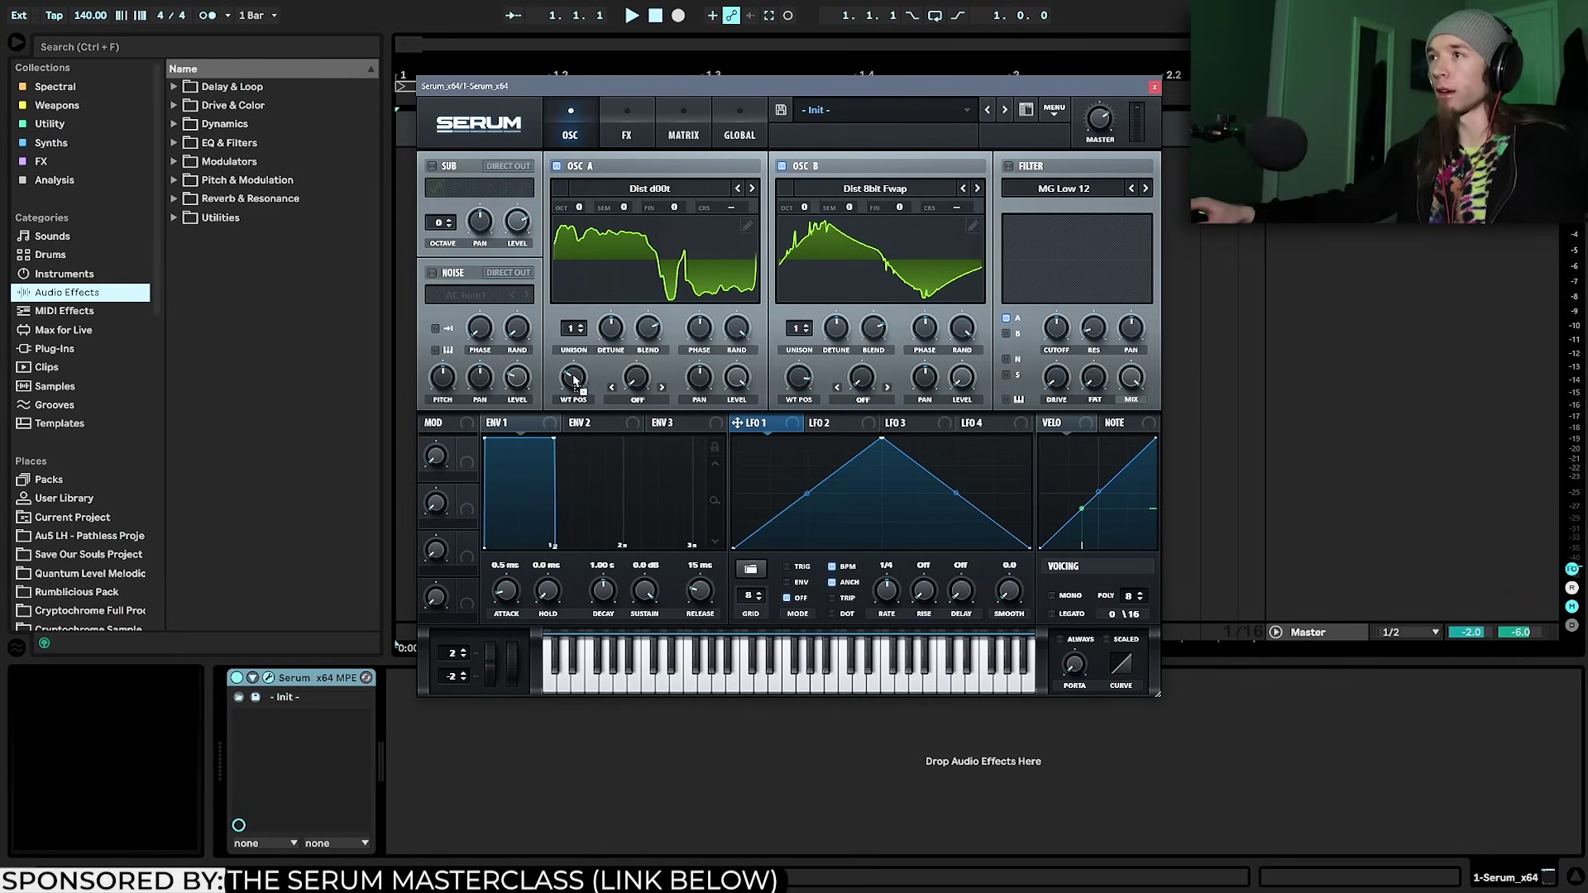
pyautogui.moveTo(796, 381); pyautogui.dragTo(796, 381)
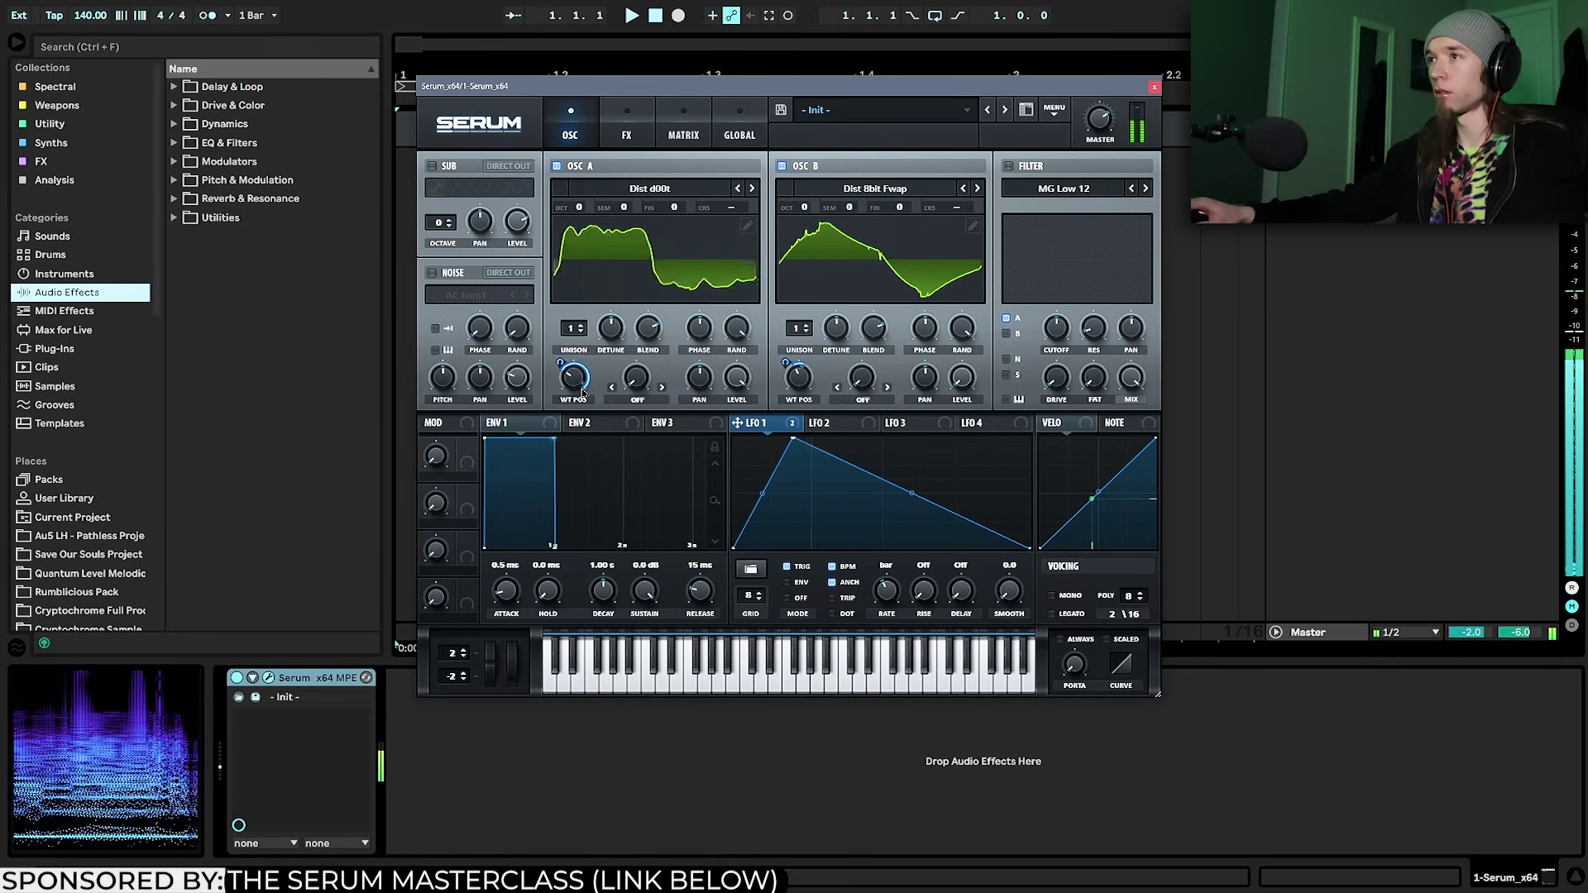
pyautogui.moveTo(577, 378); pyautogui.dragTo(589, 306)
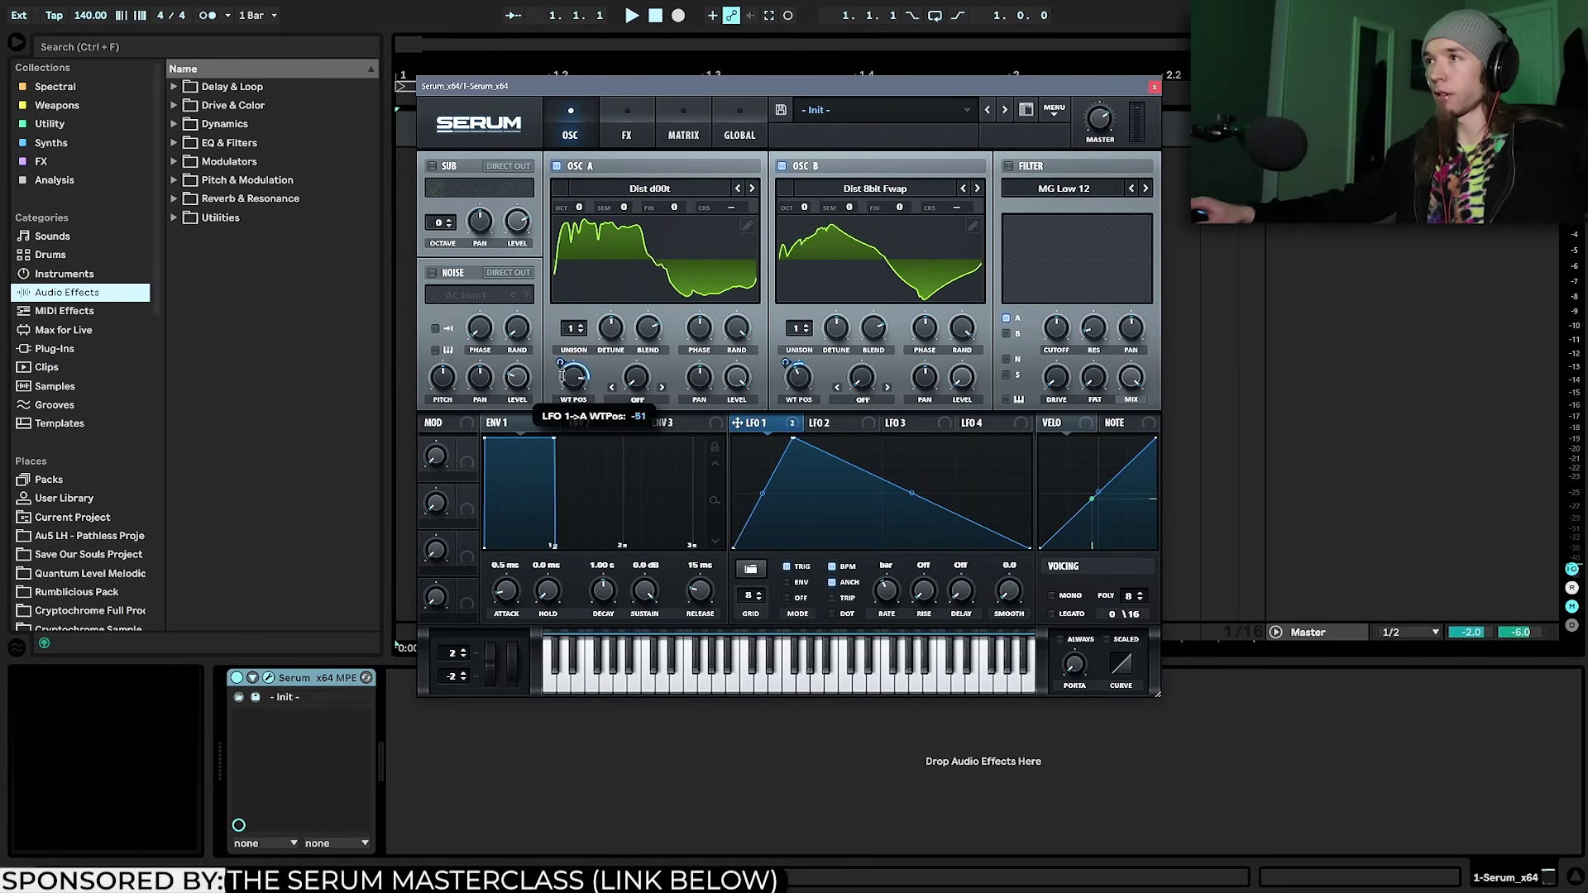
# Enlarge the spectrogram display upward to show the sound's frequencies in more detail
pyautogui.moveTo(163, 667); pyautogui.dragTo(191, 340)
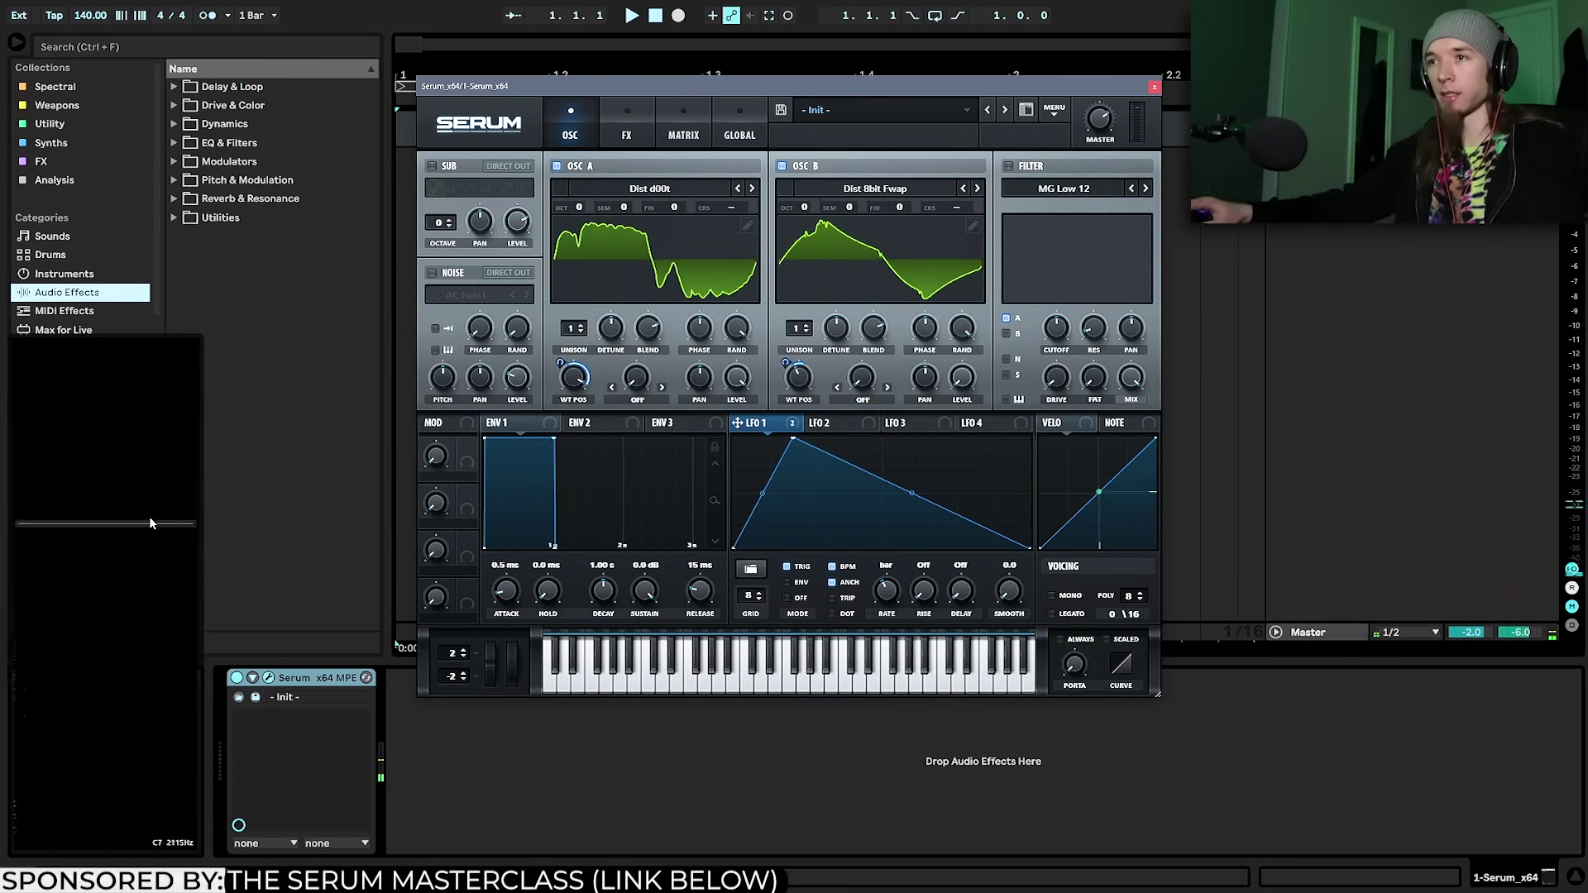
pyautogui.click(559, 647)
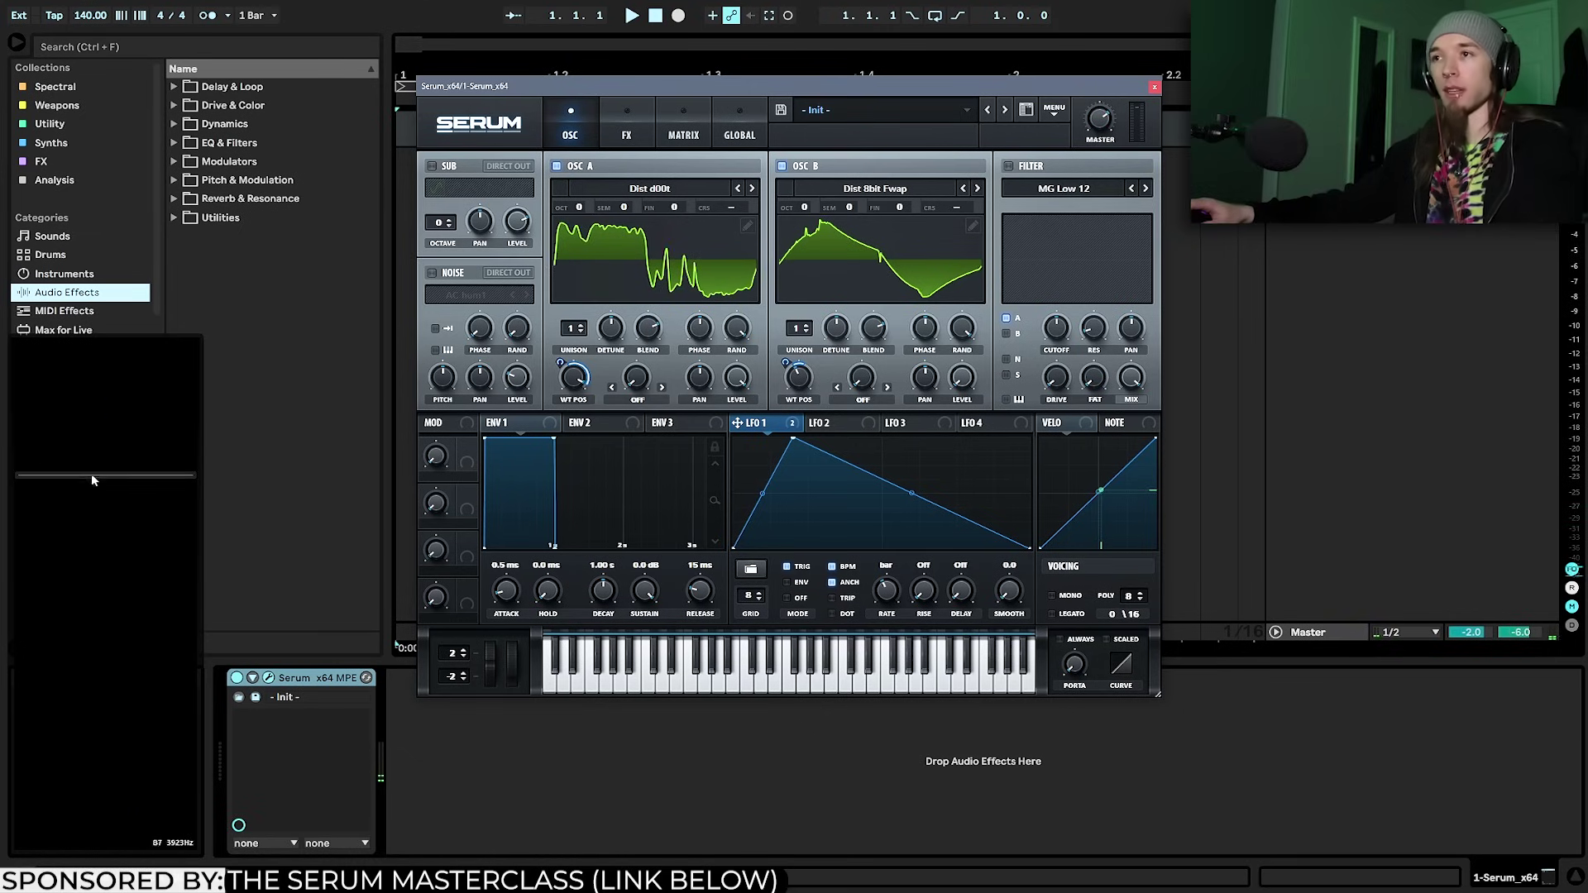
# Set oscillator A's warp mode to FM (from B) and modulate the warp amount with LFO 1
pyautogui.click(638, 399)
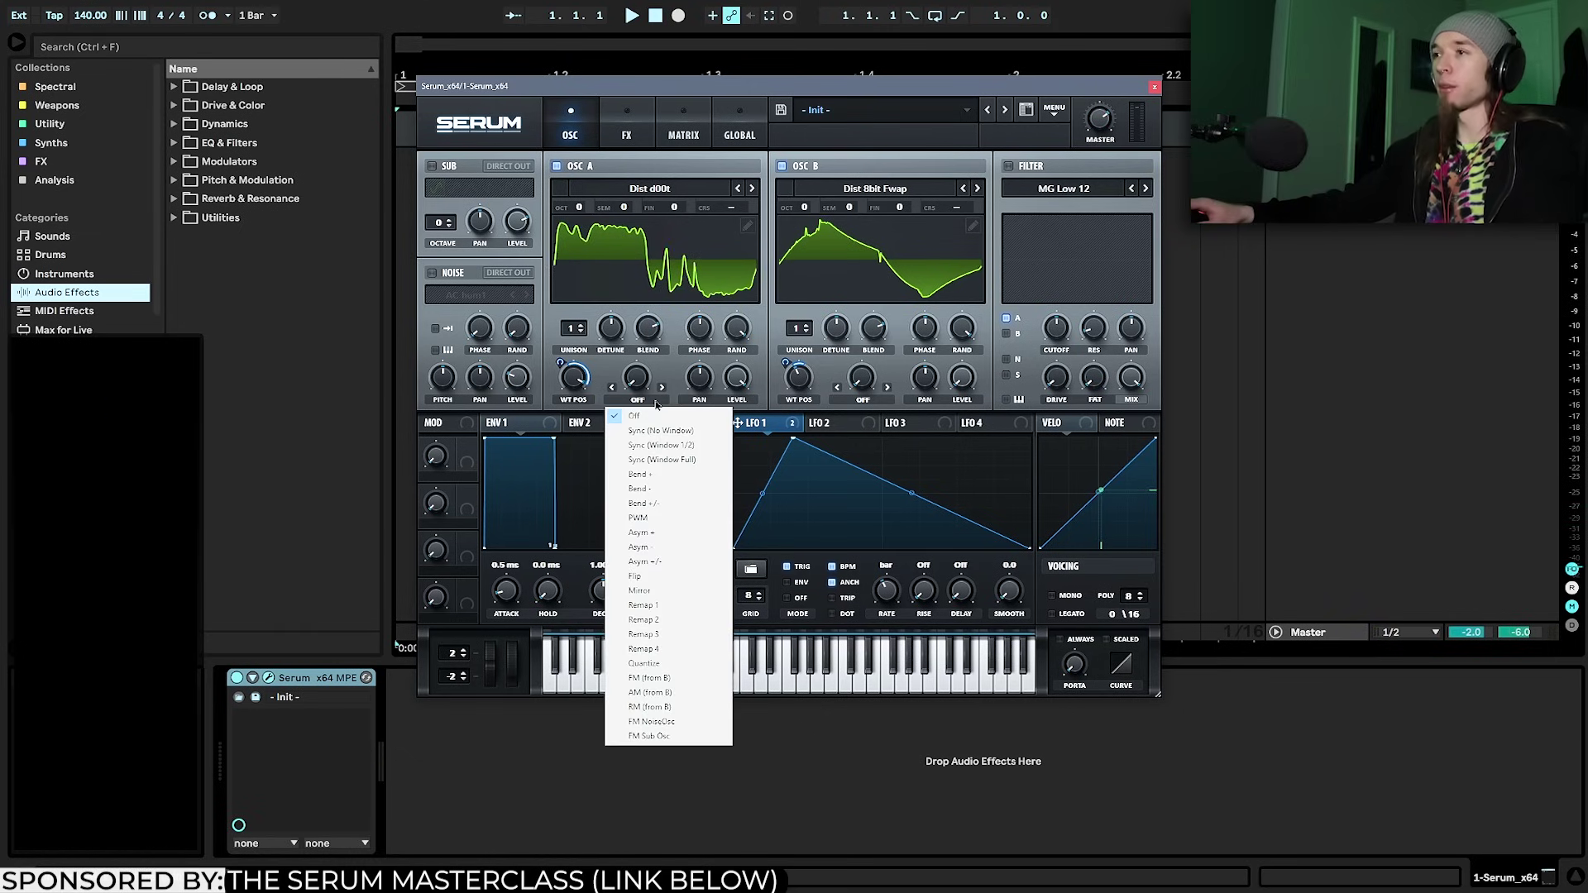
pyautogui.click(649, 678)
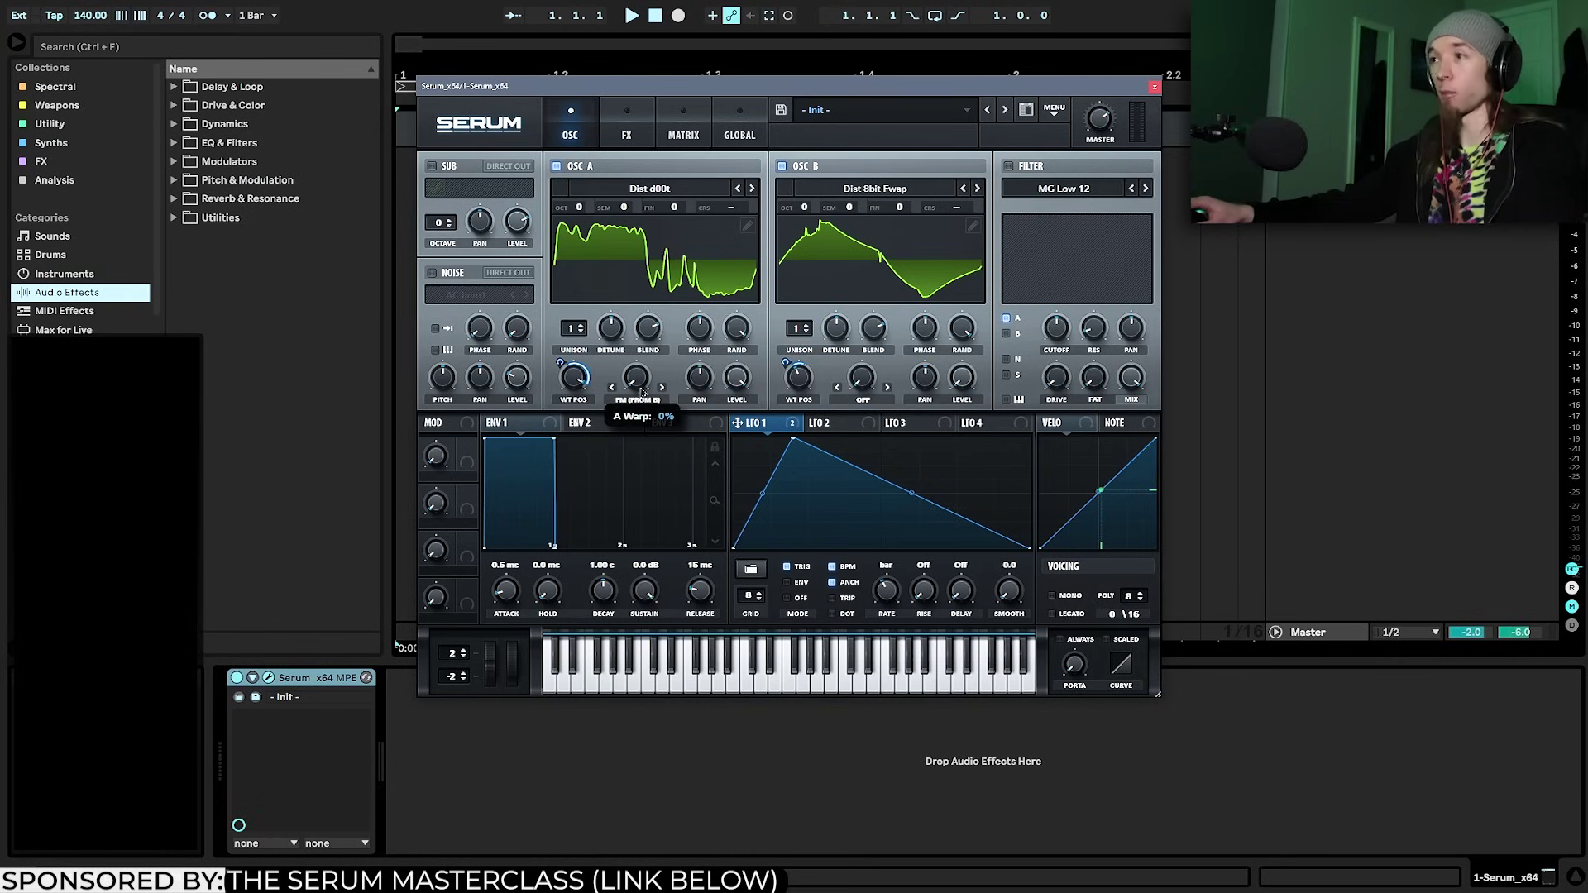
pyautogui.moveTo(641, 388); pyautogui.dragTo(644, 325)
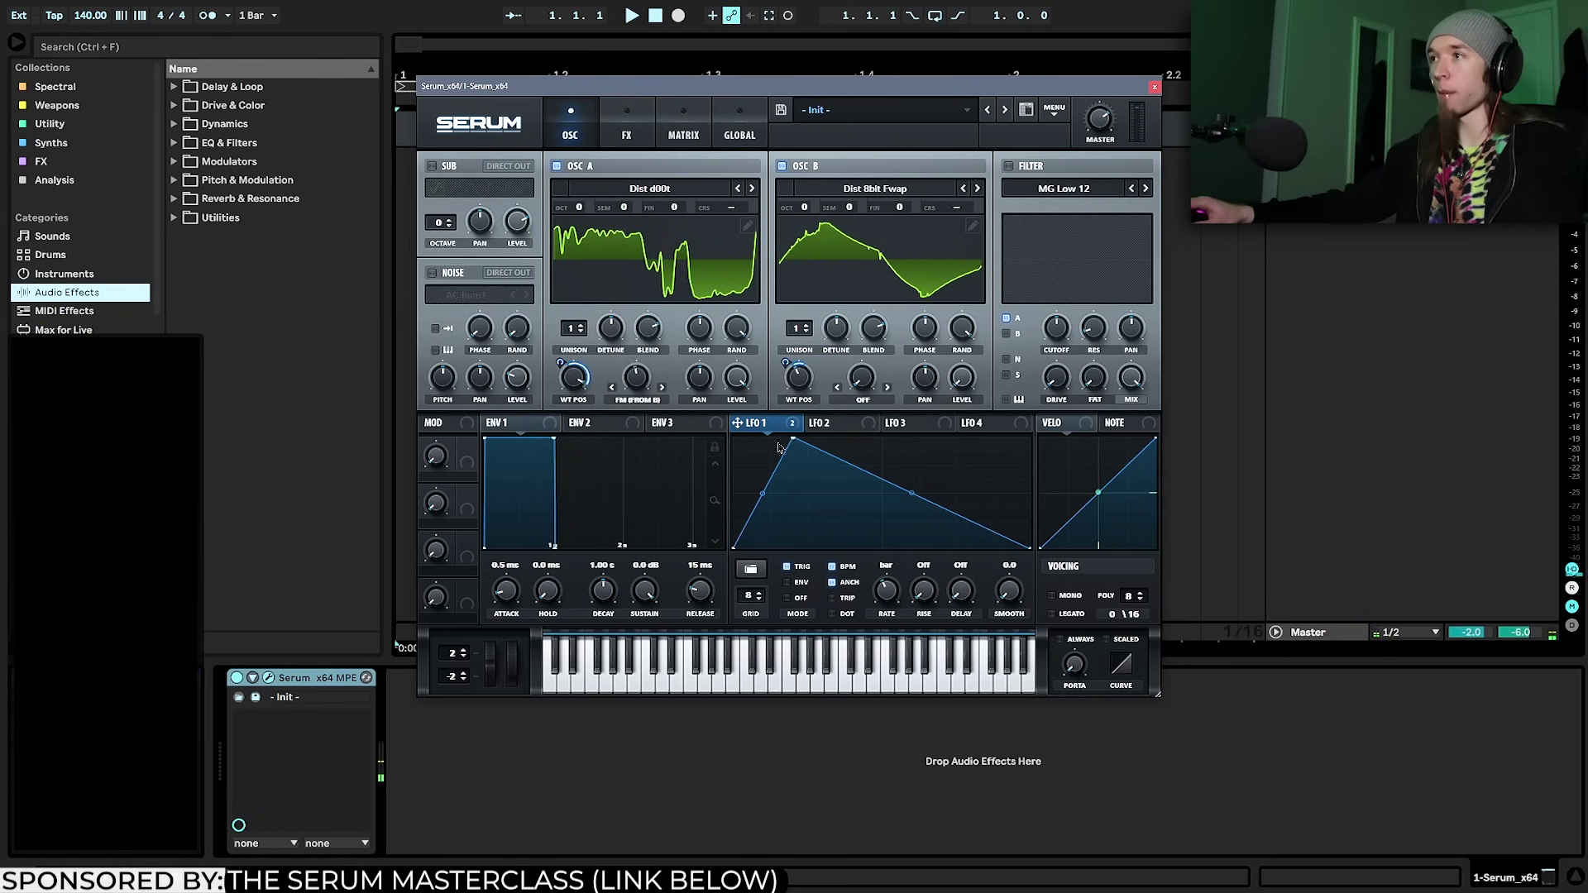
pyautogui.moveTo(638, 392)
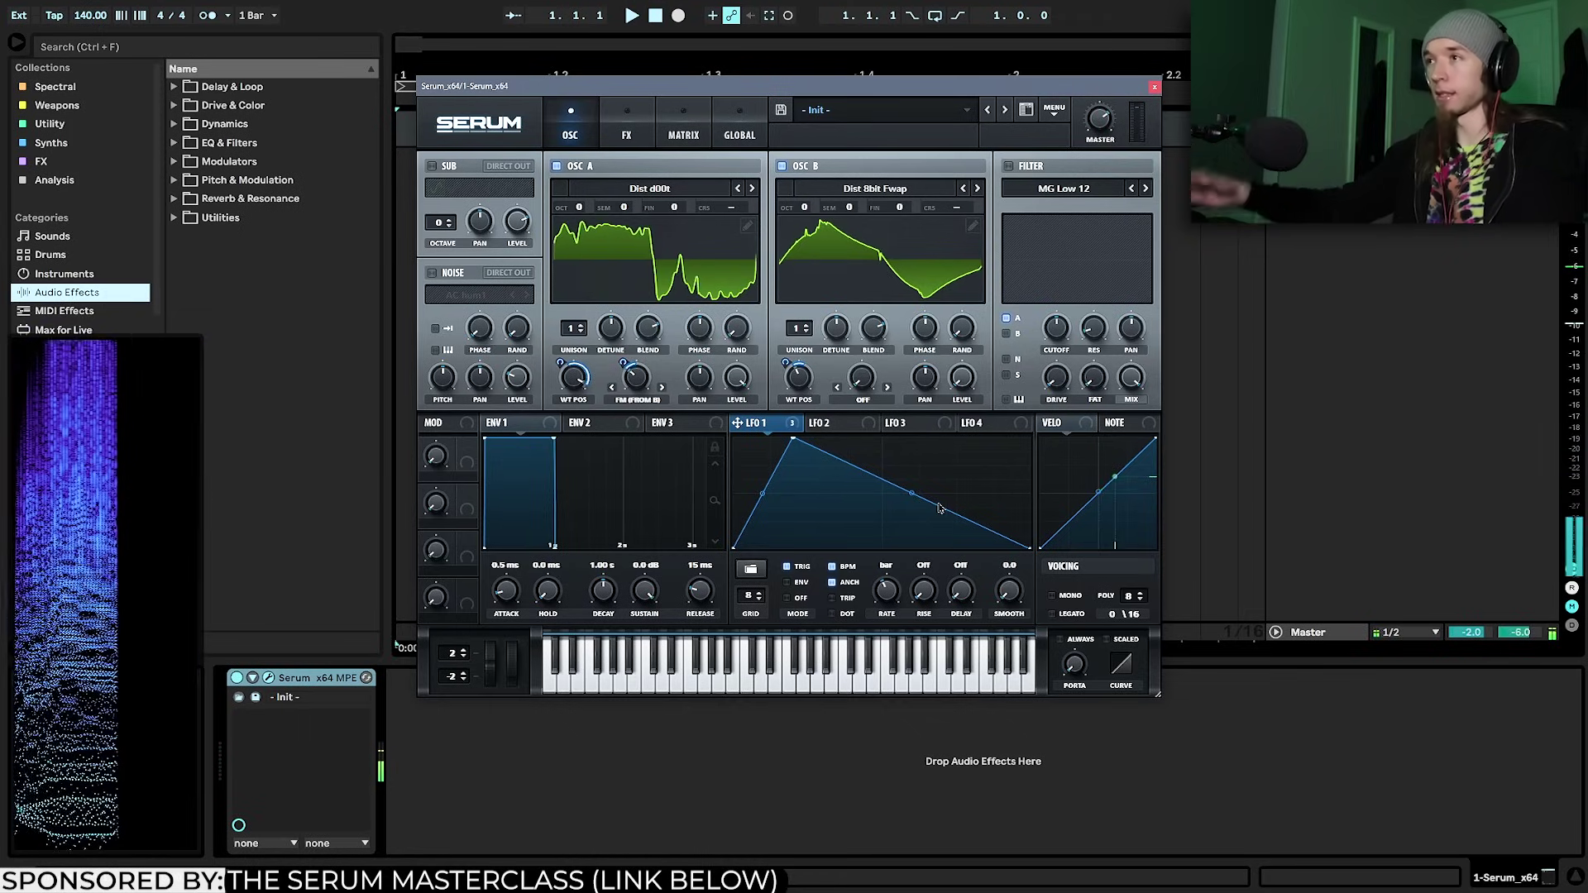
pyautogui.moveTo(692, 331)
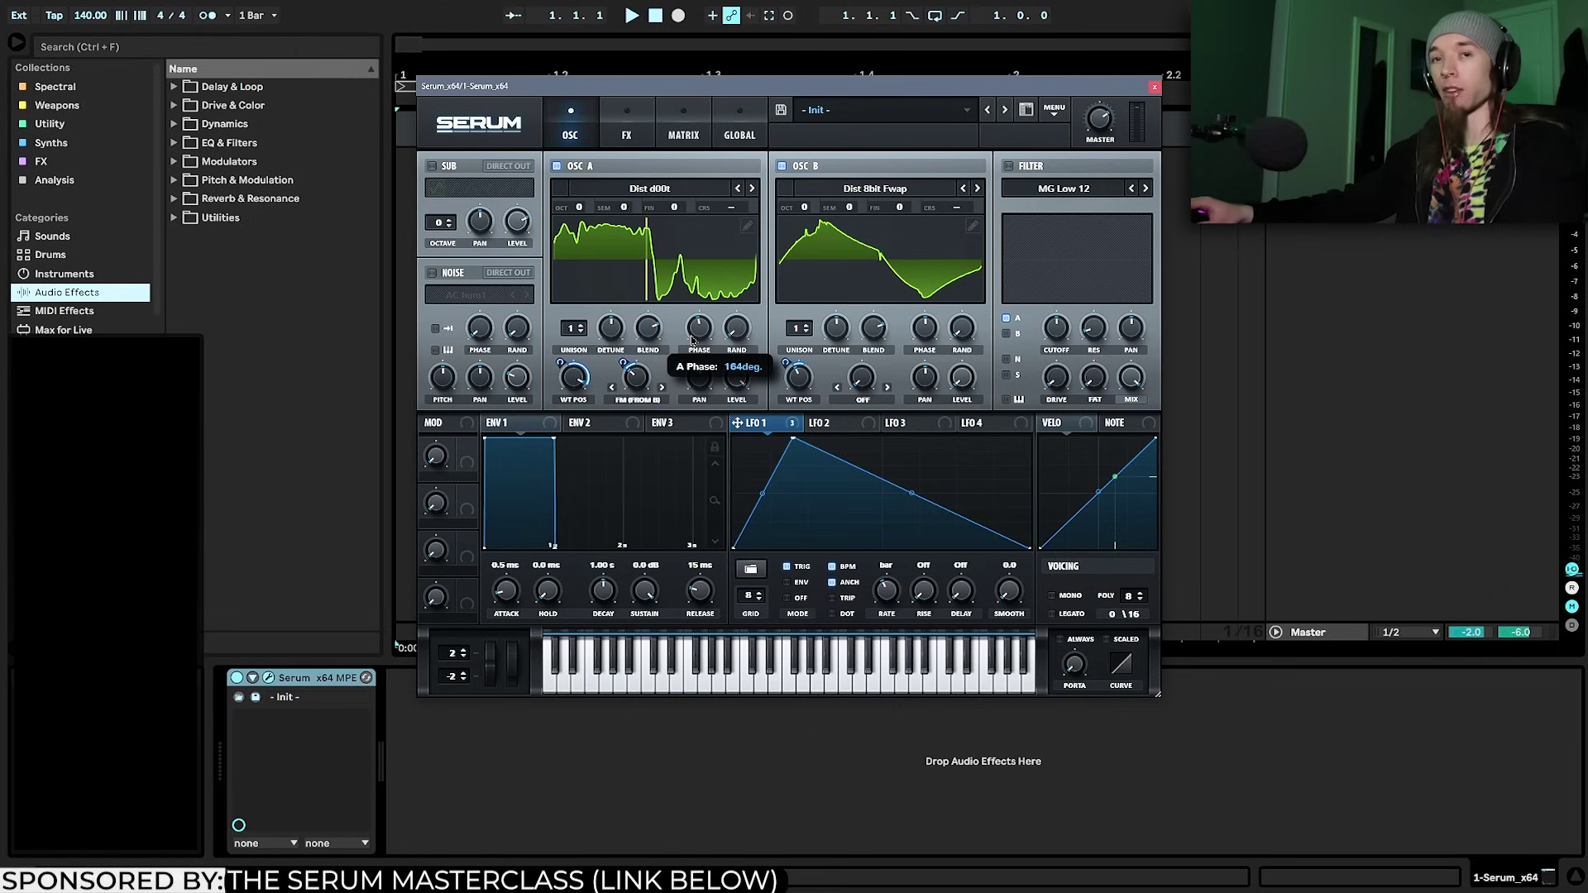
# Enable the filter for oscillators A and B and set its type to Band 24
pyautogui.click(1009, 167)
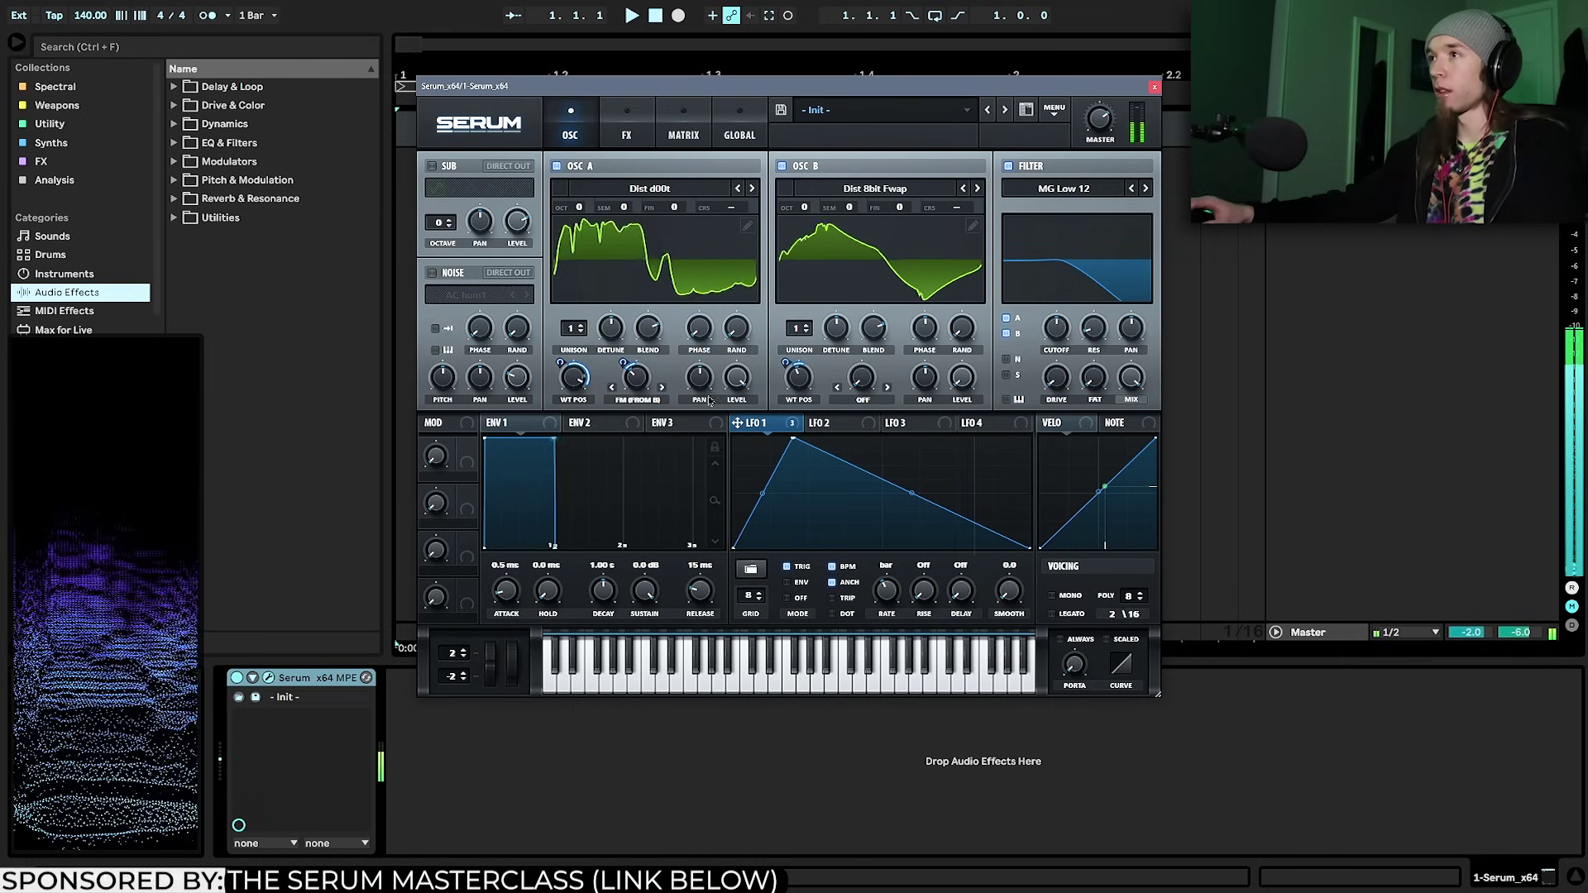
pyautogui.click(1090, 219)
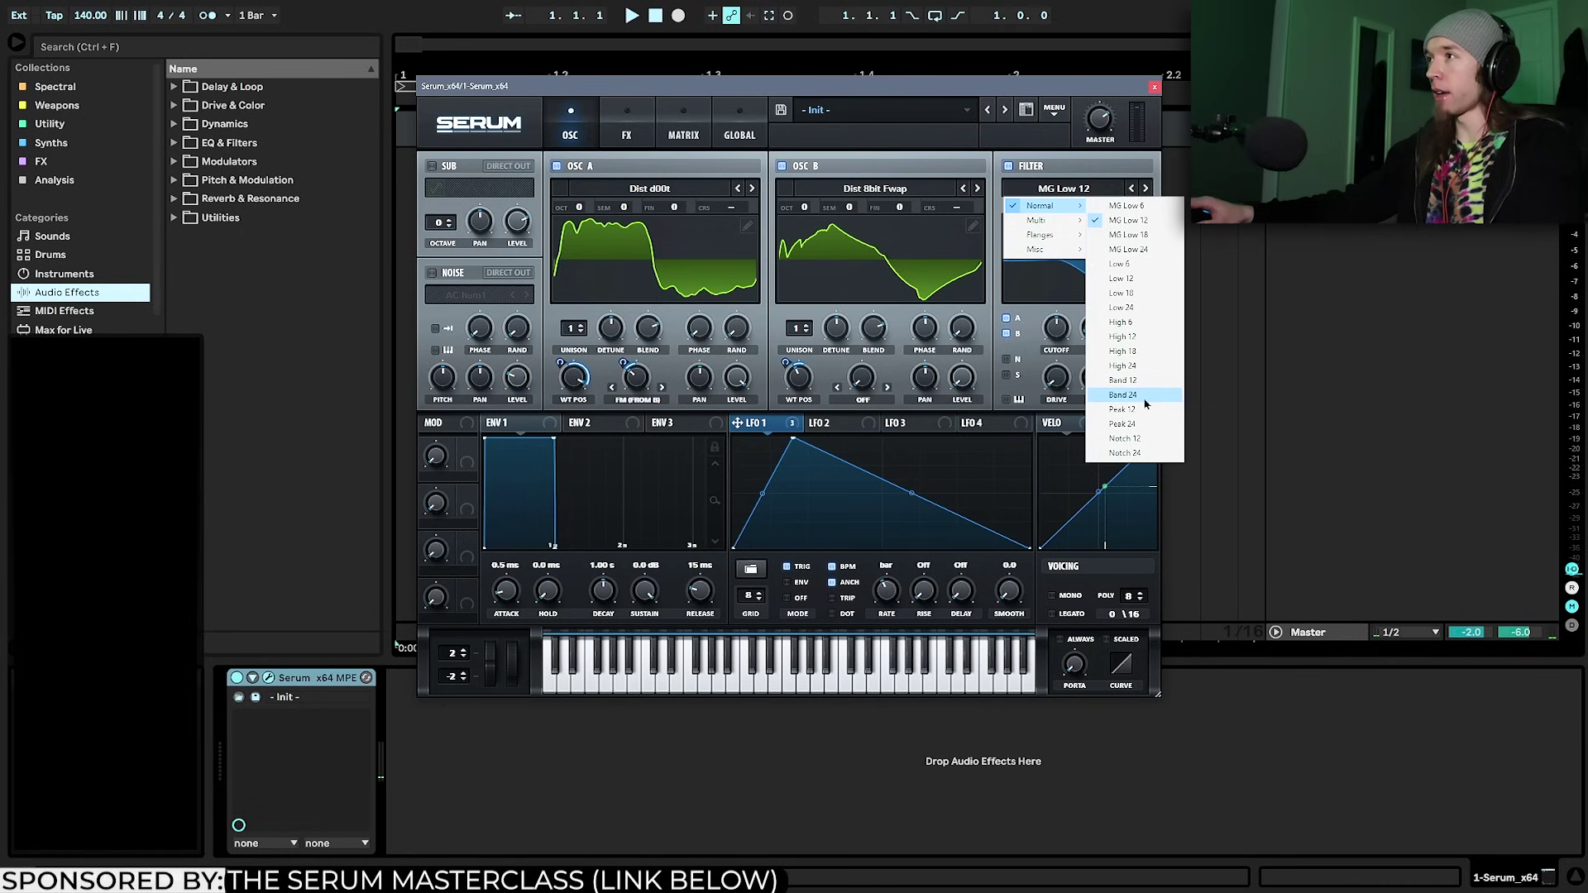
pyautogui.click(1125, 395)
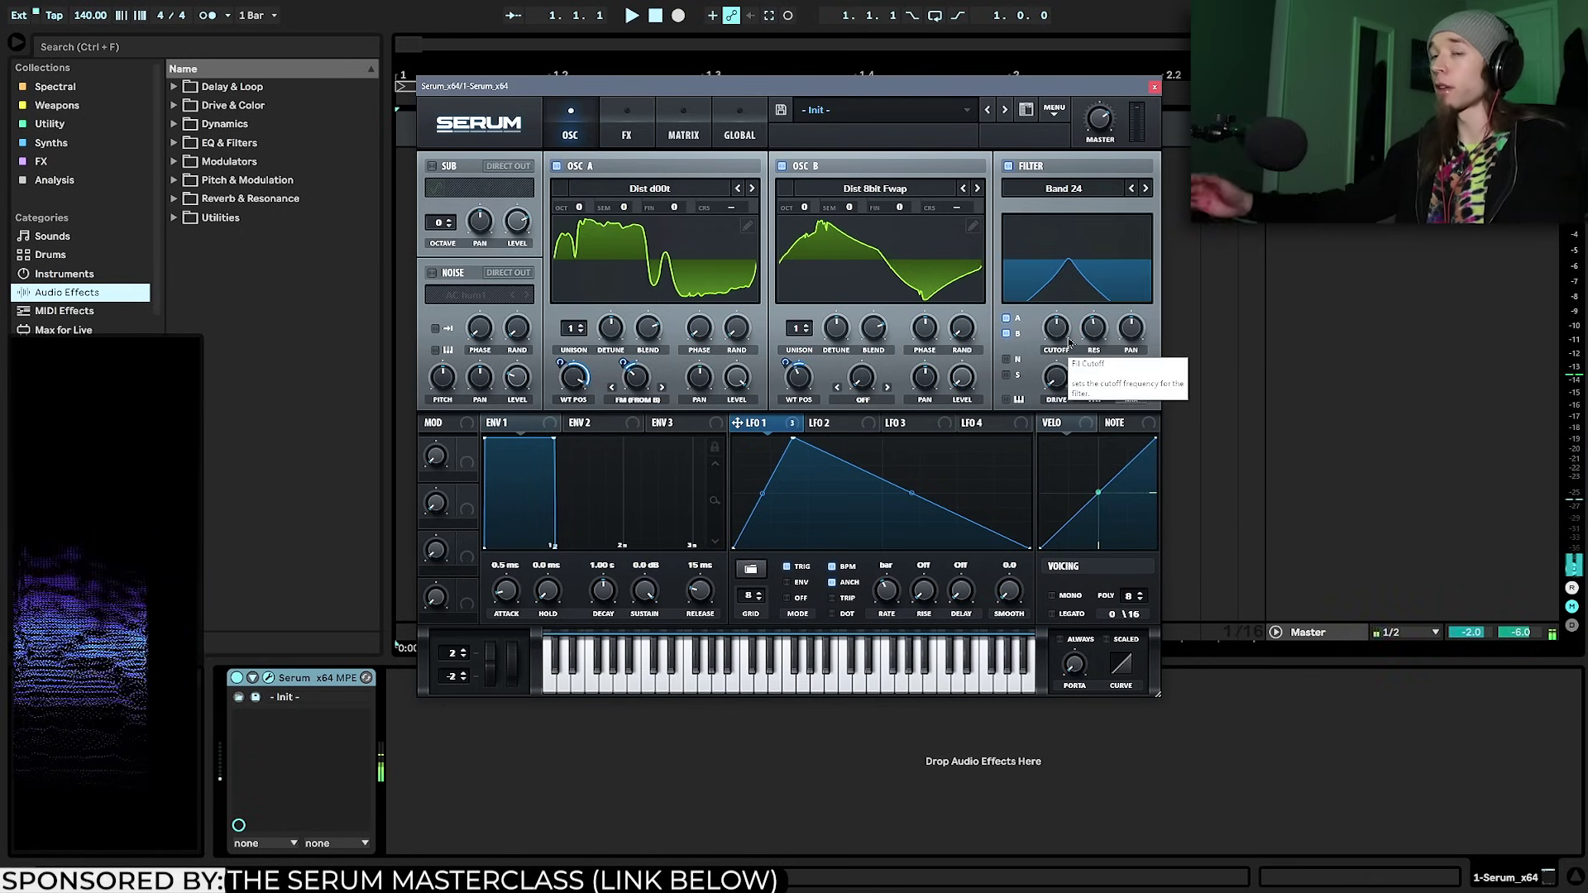
# Modulate the filter cutoff with LFO 1 and adjust the modulation amount and cutoff for a wide sweep
pyautogui.moveTo(1101, 390); pyautogui.dragTo(1134, 243)
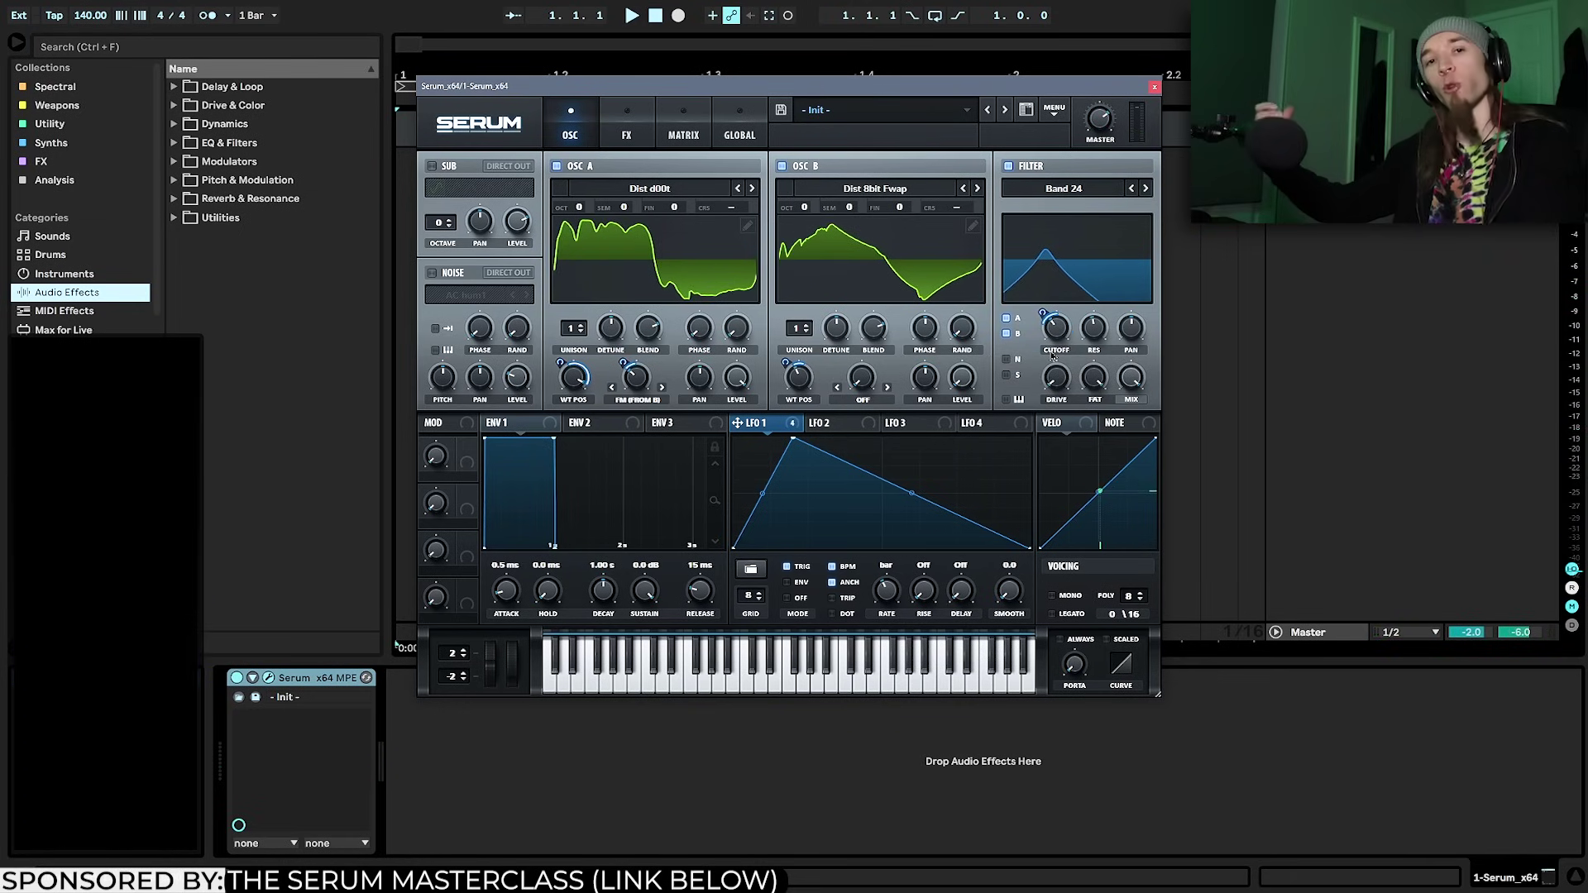
pyautogui.rightClick(1049, 309)
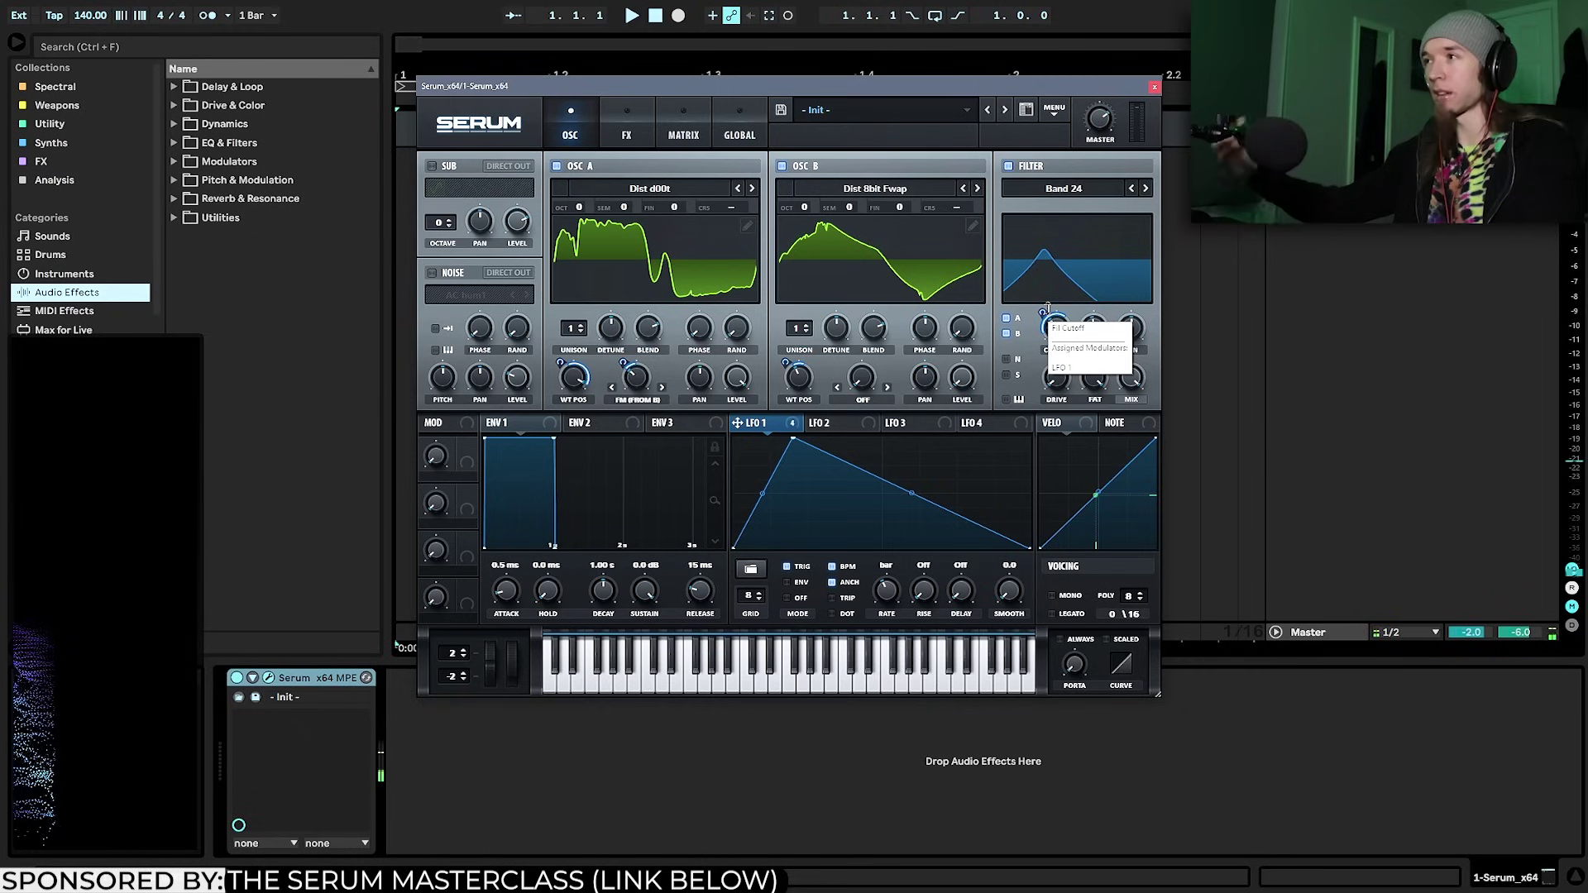
pyautogui.click(1036, 320)
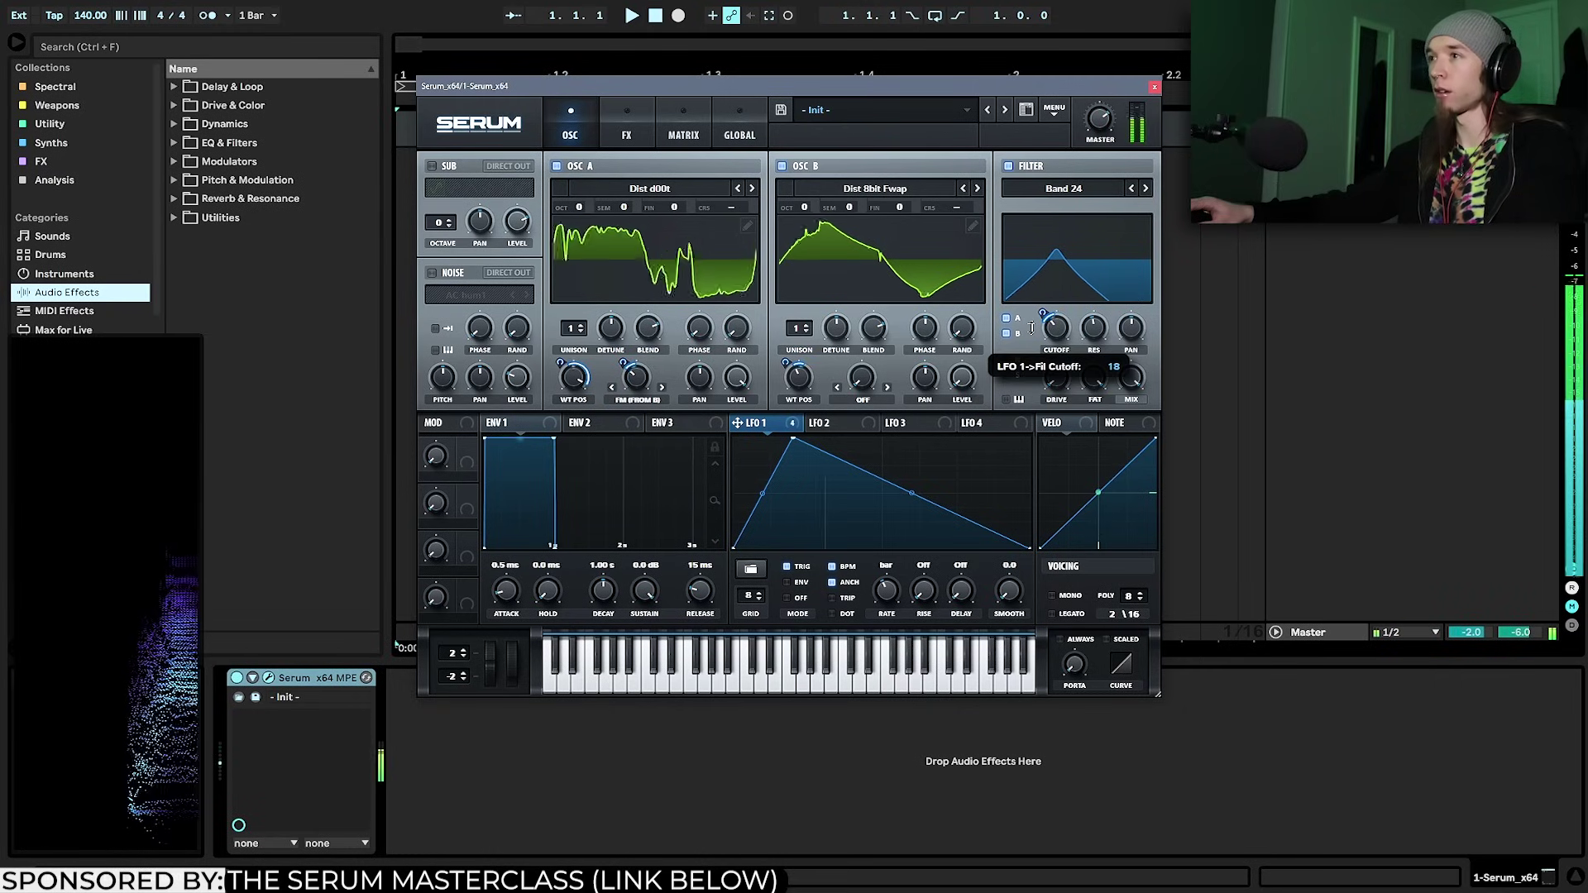
pyautogui.moveTo(1031, 326); pyautogui.dragTo(1041, 321)
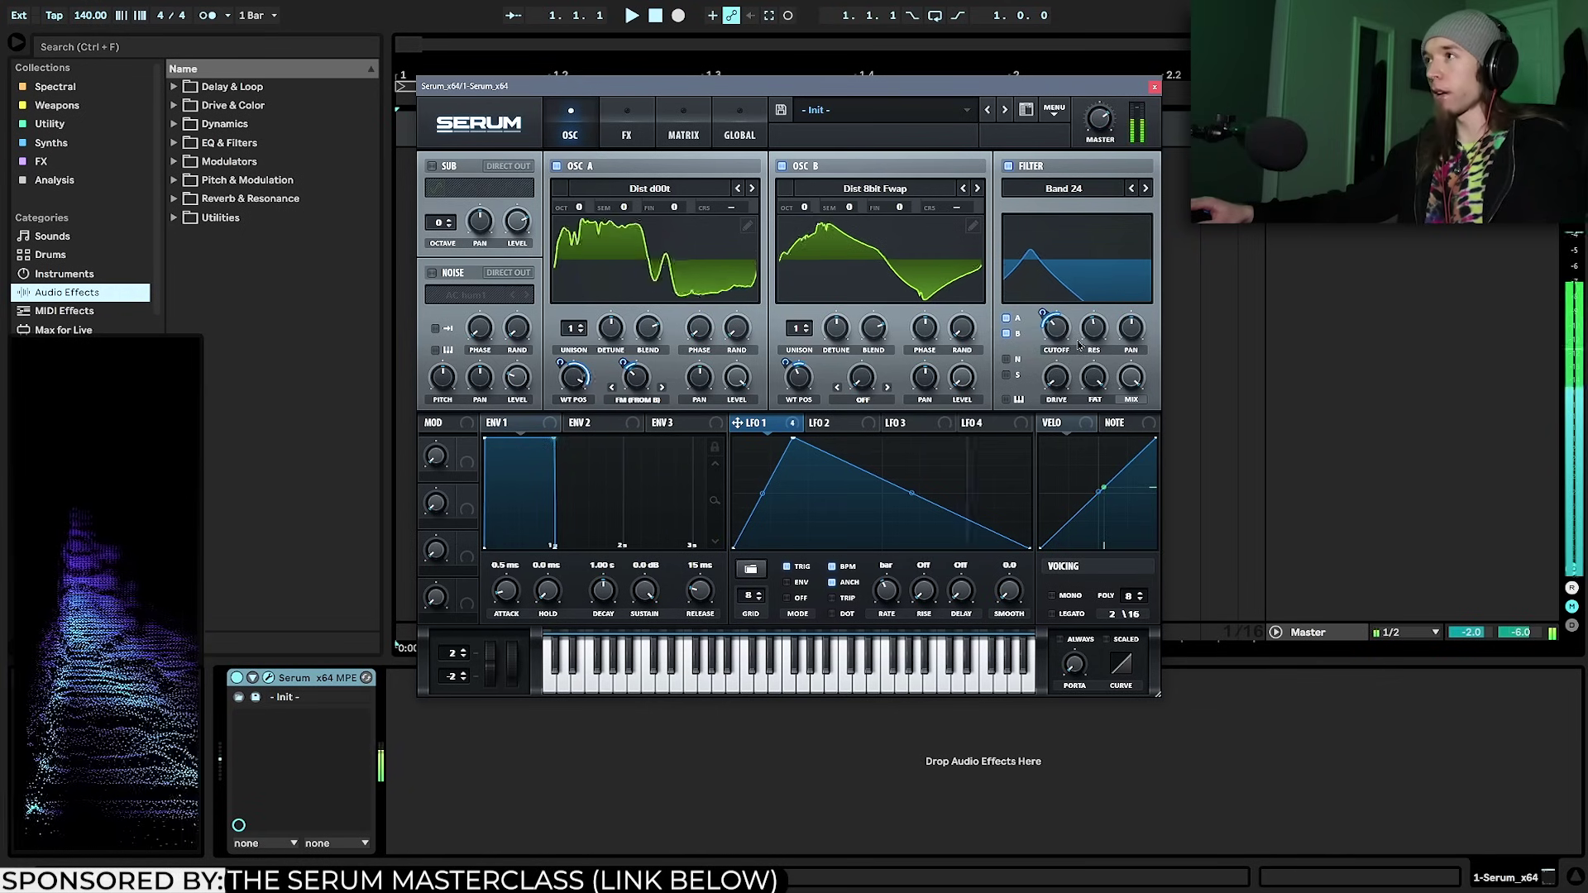
# Enable the Compressor effect with Multiband on and place it first in the effects chain
pyautogui.click(626, 124)
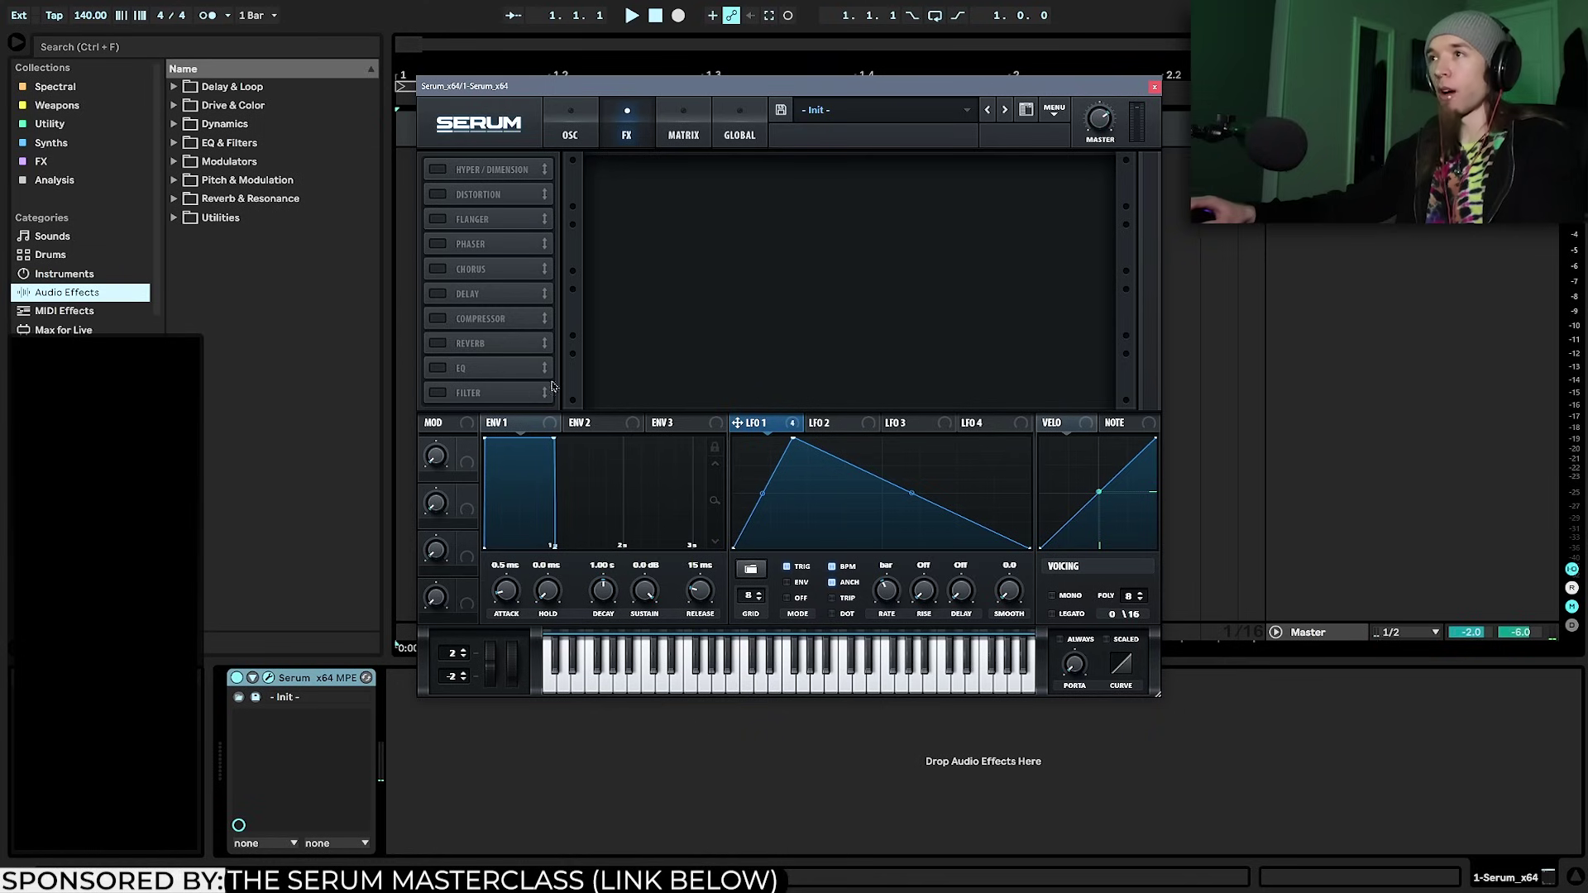
pyautogui.click(438, 319)
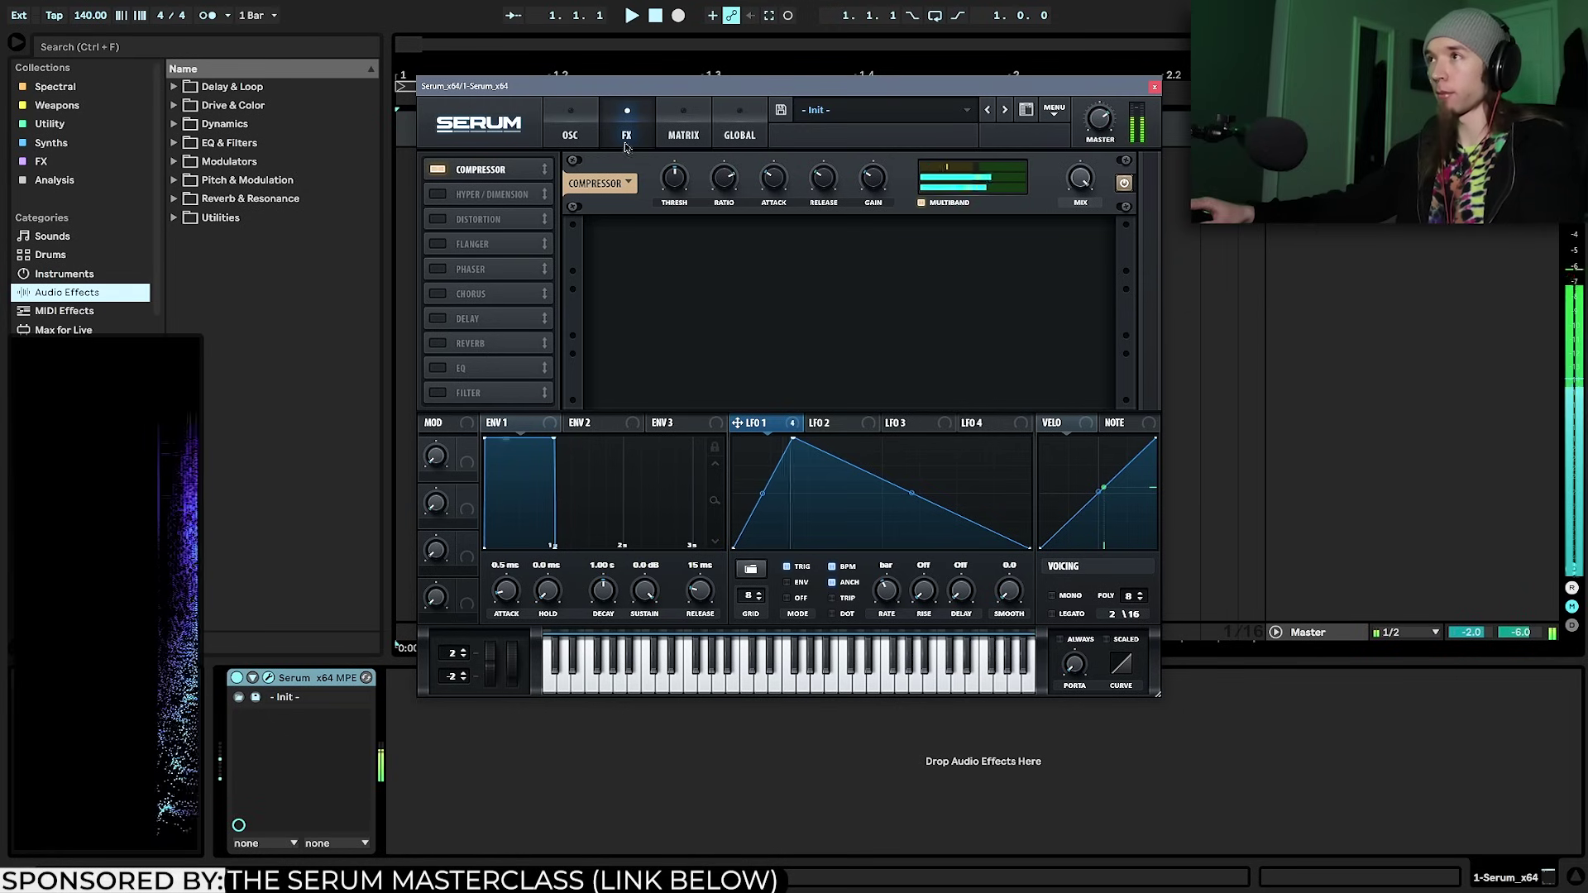
pyautogui.moveTo(475, 275); pyautogui.dragTo(474, 280)
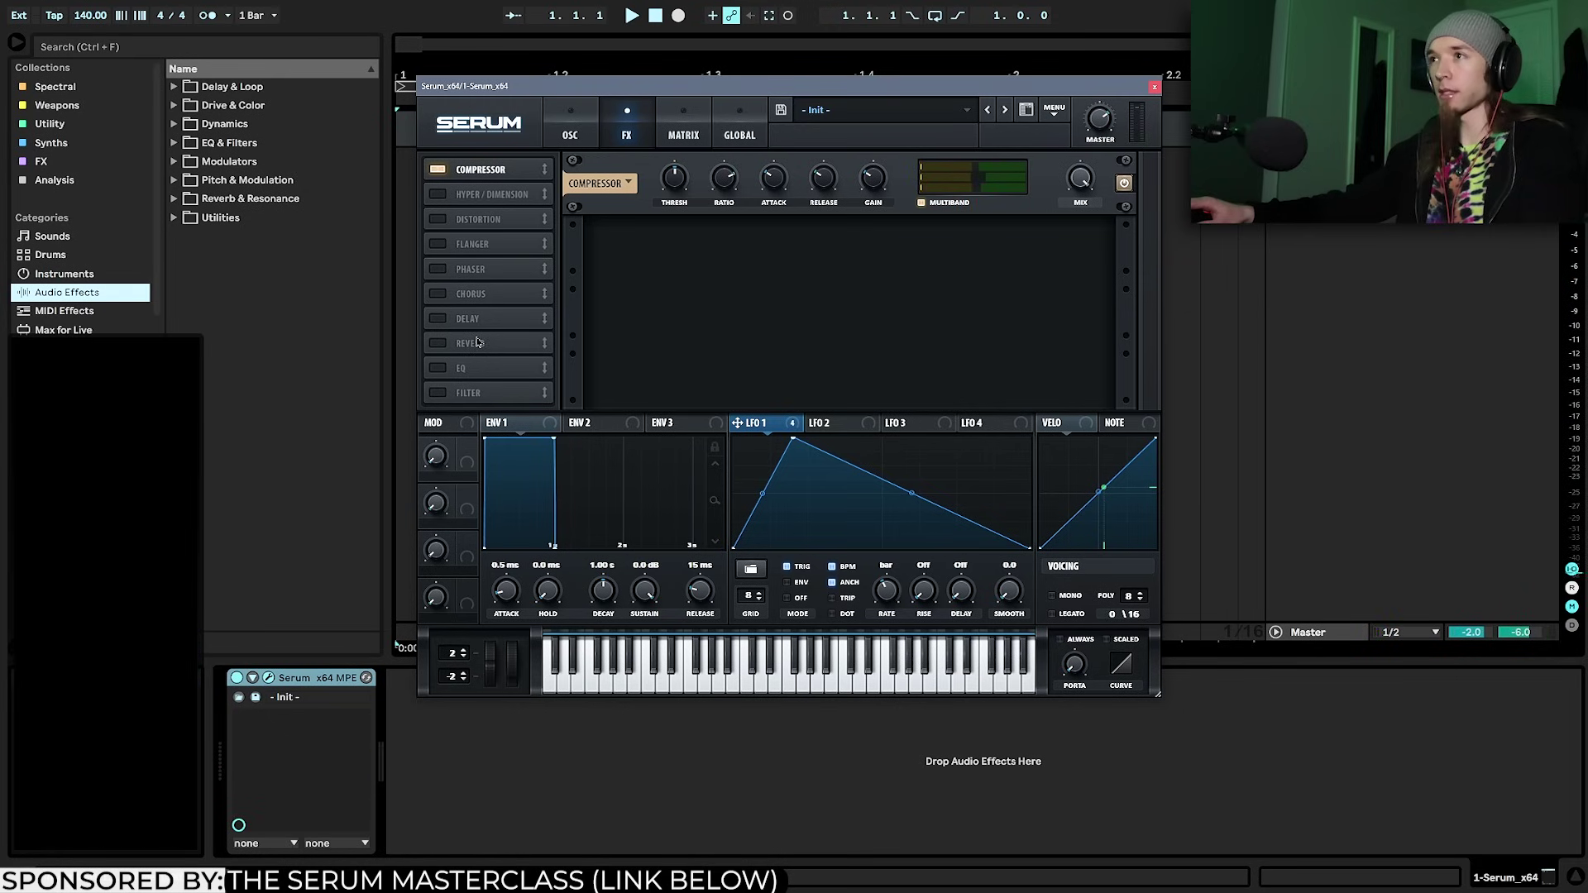
# Add an EQ directly after the compressor with a high-pass low band, and modulate that band's frequency with LFO 1
pyautogui.click(438, 368)
pyautogui.moveTo(502, 364); pyautogui.dragTo(509, 203)
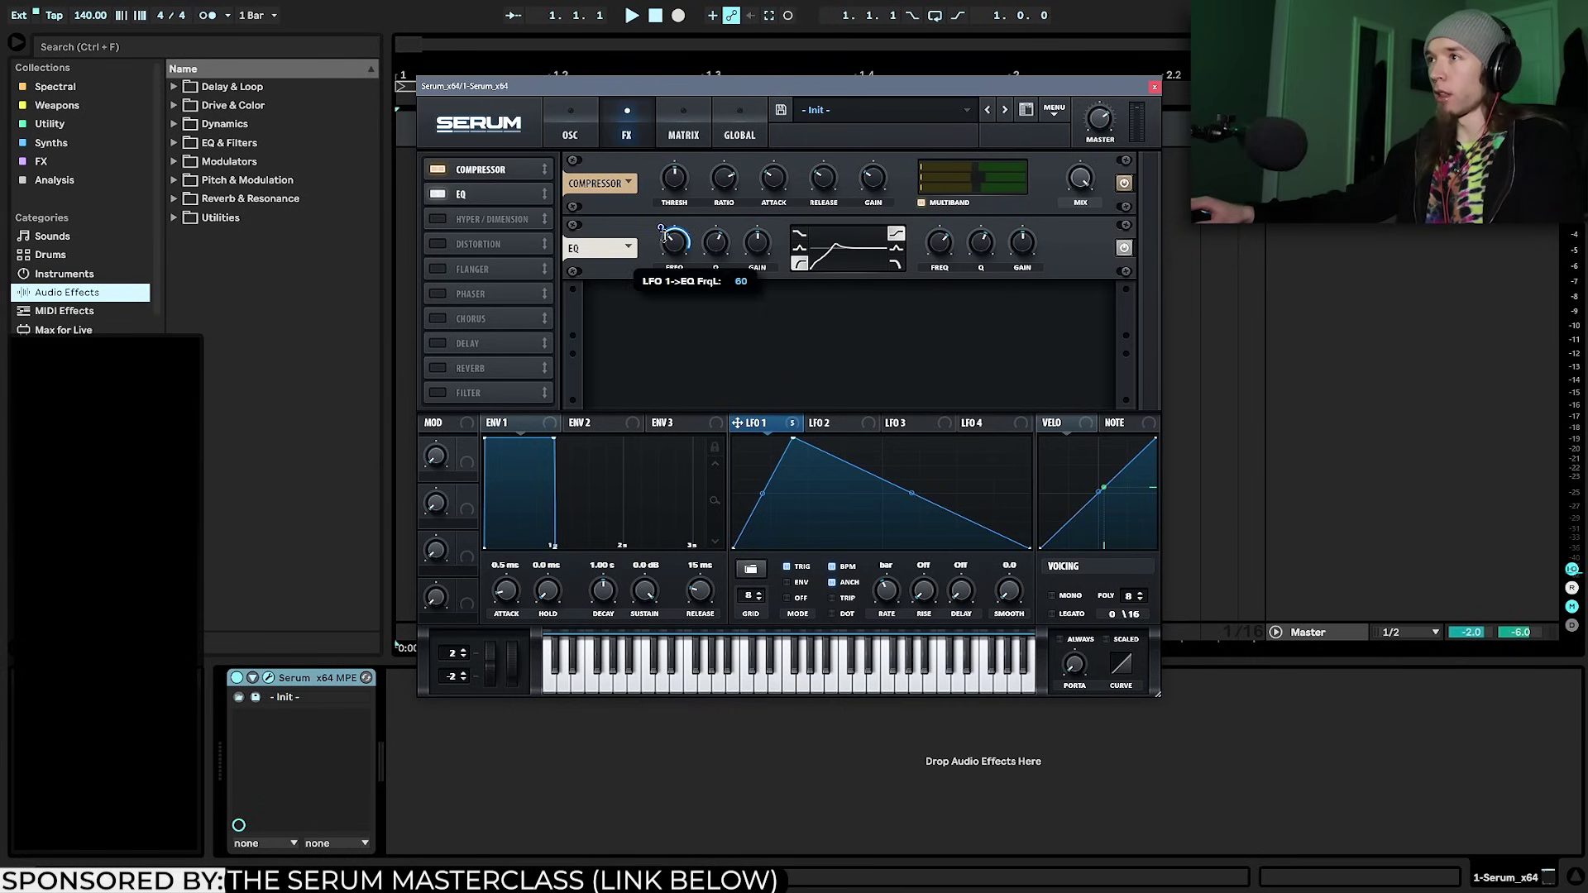
pyautogui.moveTo(673, 242); pyautogui.dragTo(673, 263)
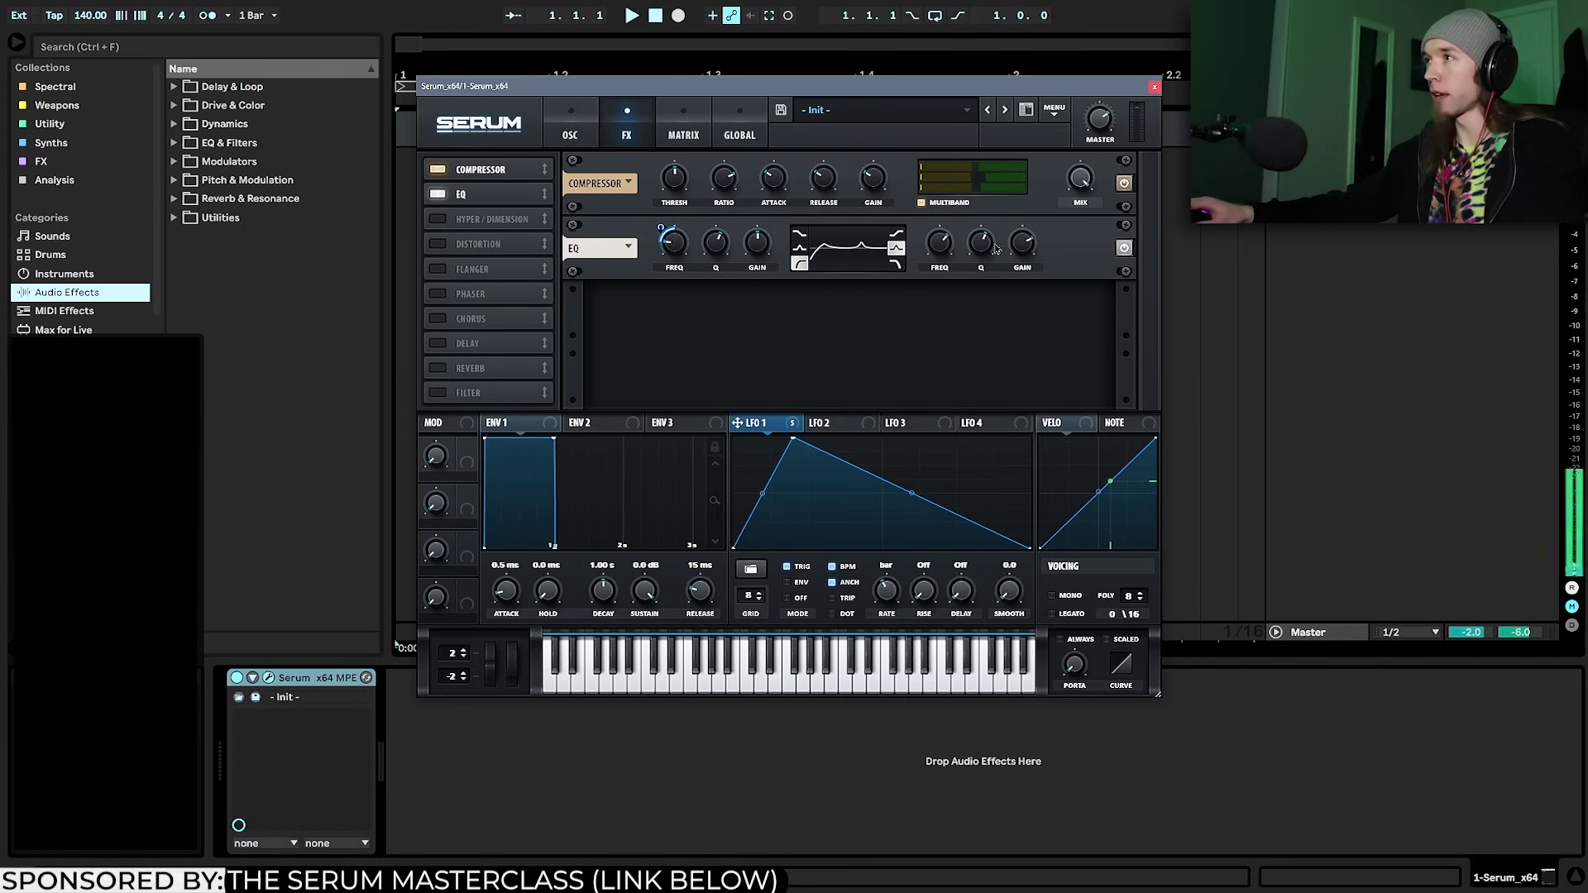
# Lower the Q of the EQ's upper peak band, modulate its frequency with LFO 1 and raise its gain to about 18 dB
pyautogui.moveTo(981, 246); pyautogui.dragTo(969, 293)
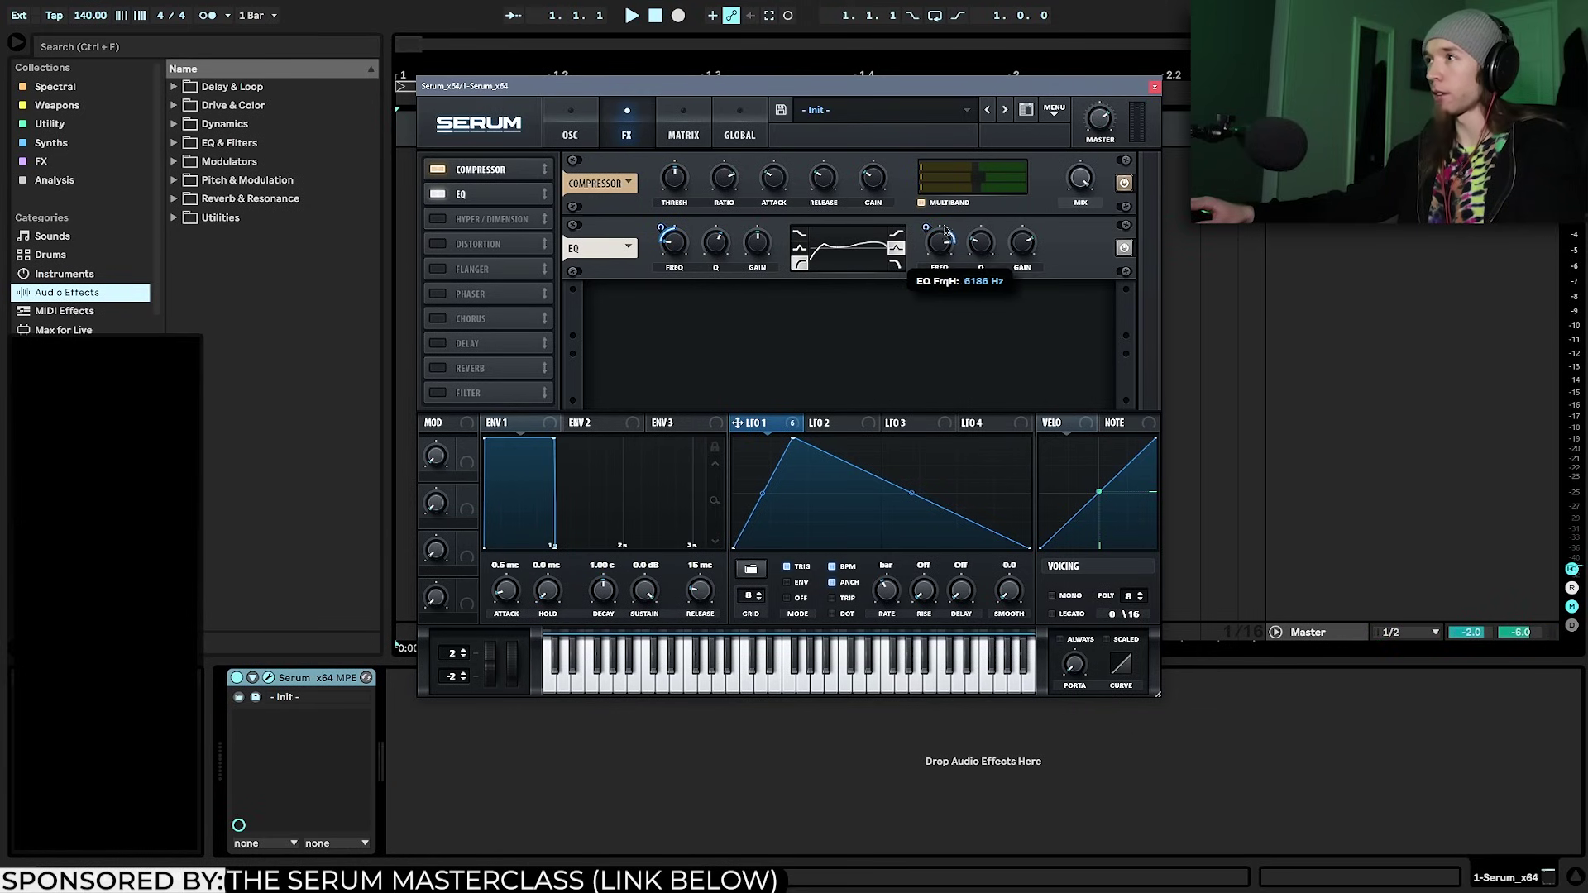
pyautogui.click(572, 126)
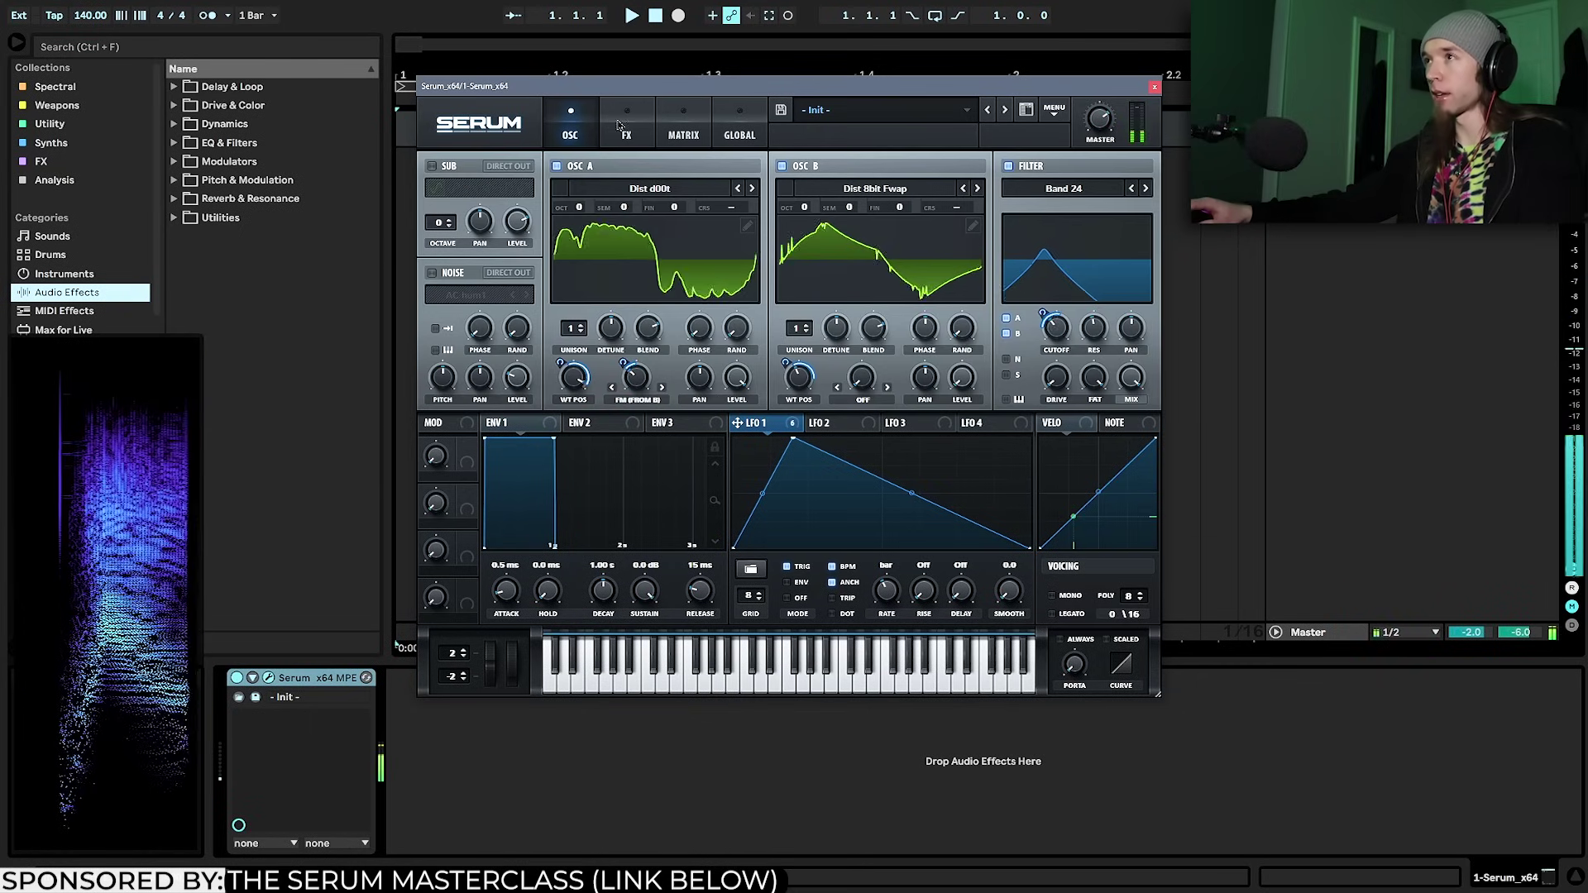
pyautogui.click(626, 126)
pyautogui.moveTo(956, 251); pyautogui.dragTo(956, 244)
pyautogui.moveTo(1023, 235)
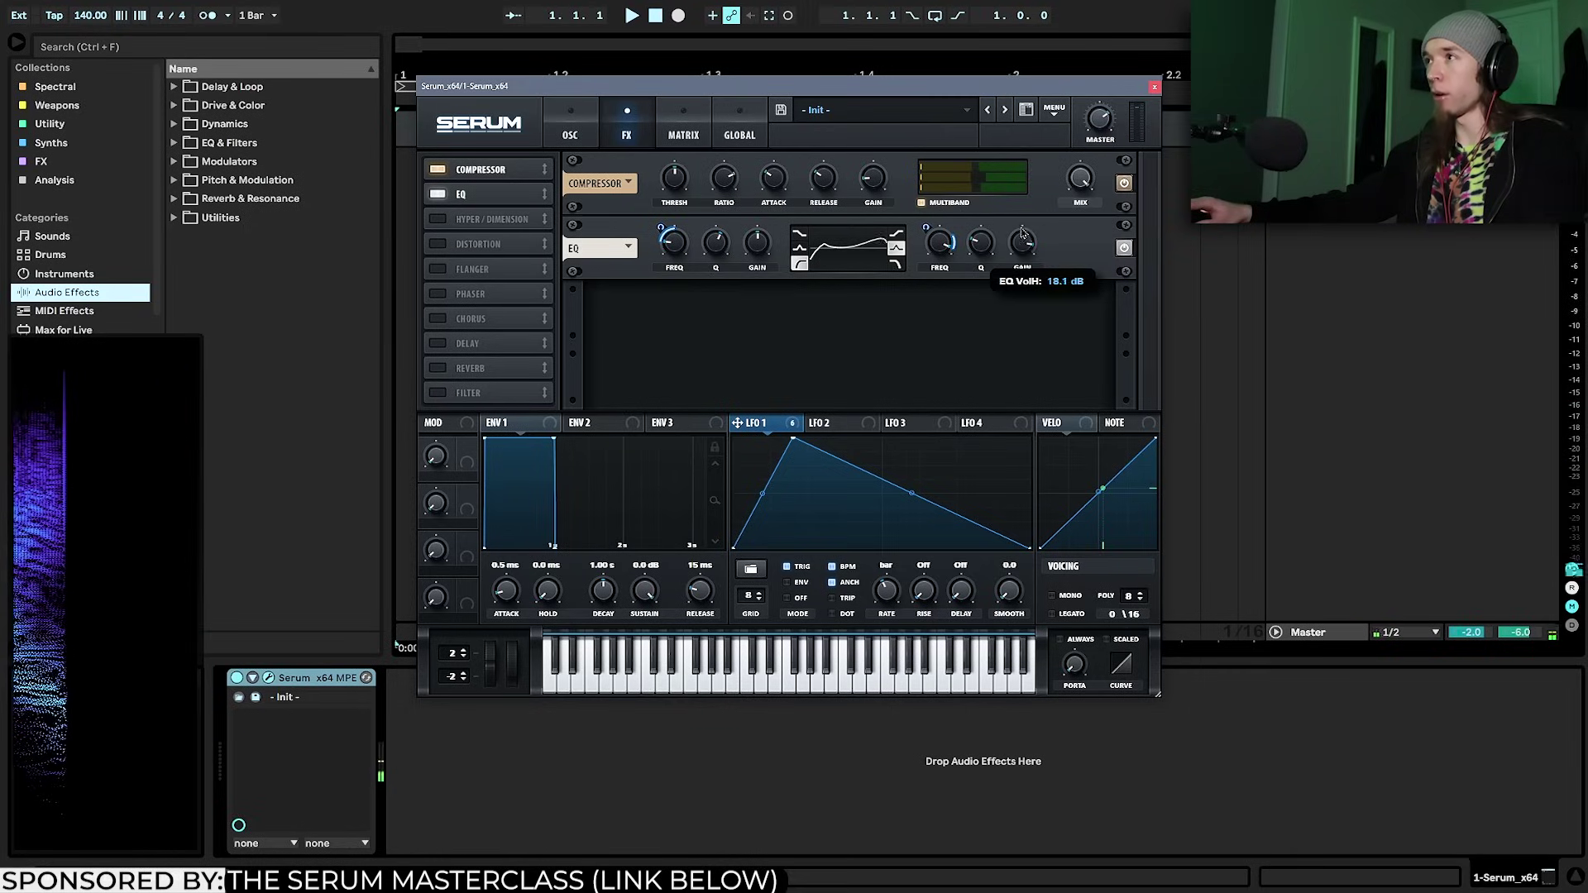
pyautogui.moveTo(968, 242)
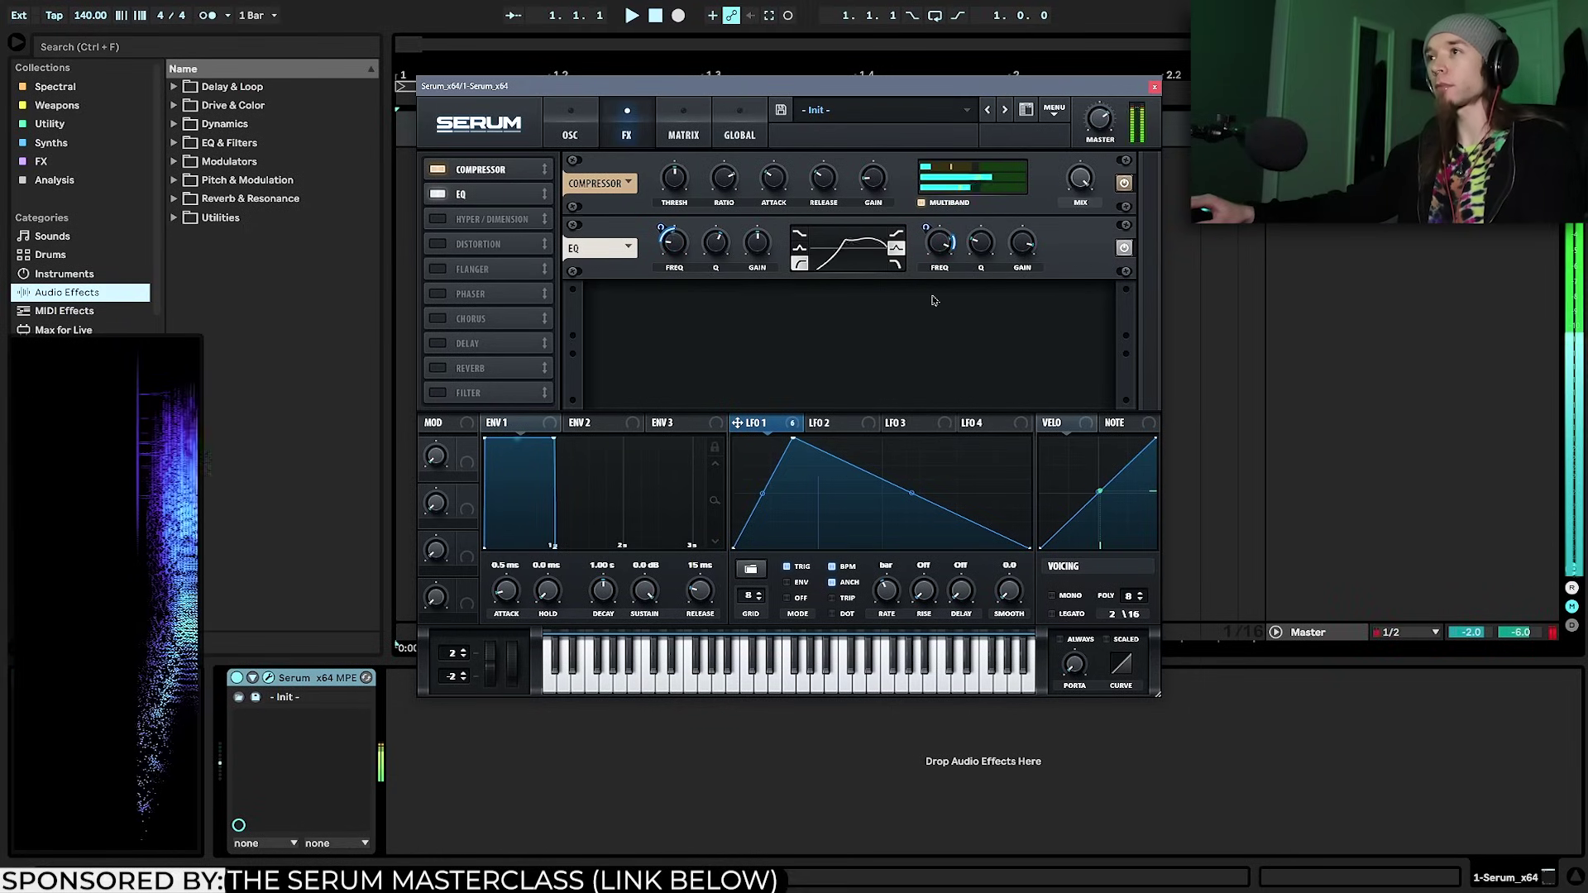
# Add a Phaser after the EQ, adjust its feedback, and lower its depth and frequency
pyautogui.click(439, 296)
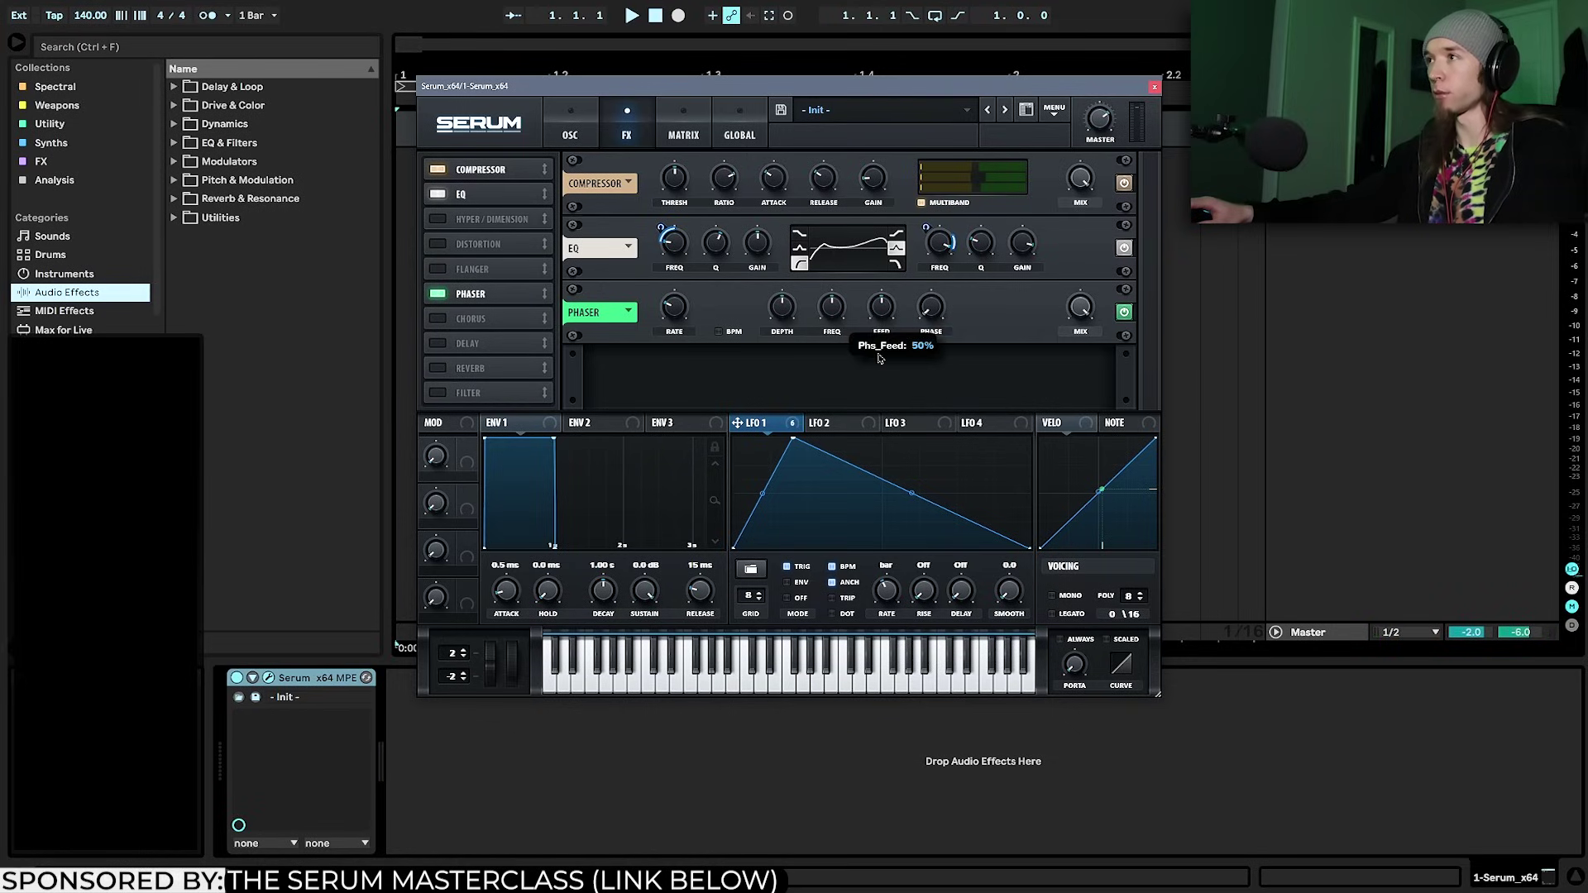
pyautogui.moveTo(878, 358); pyautogui.dragTo(875, 289)
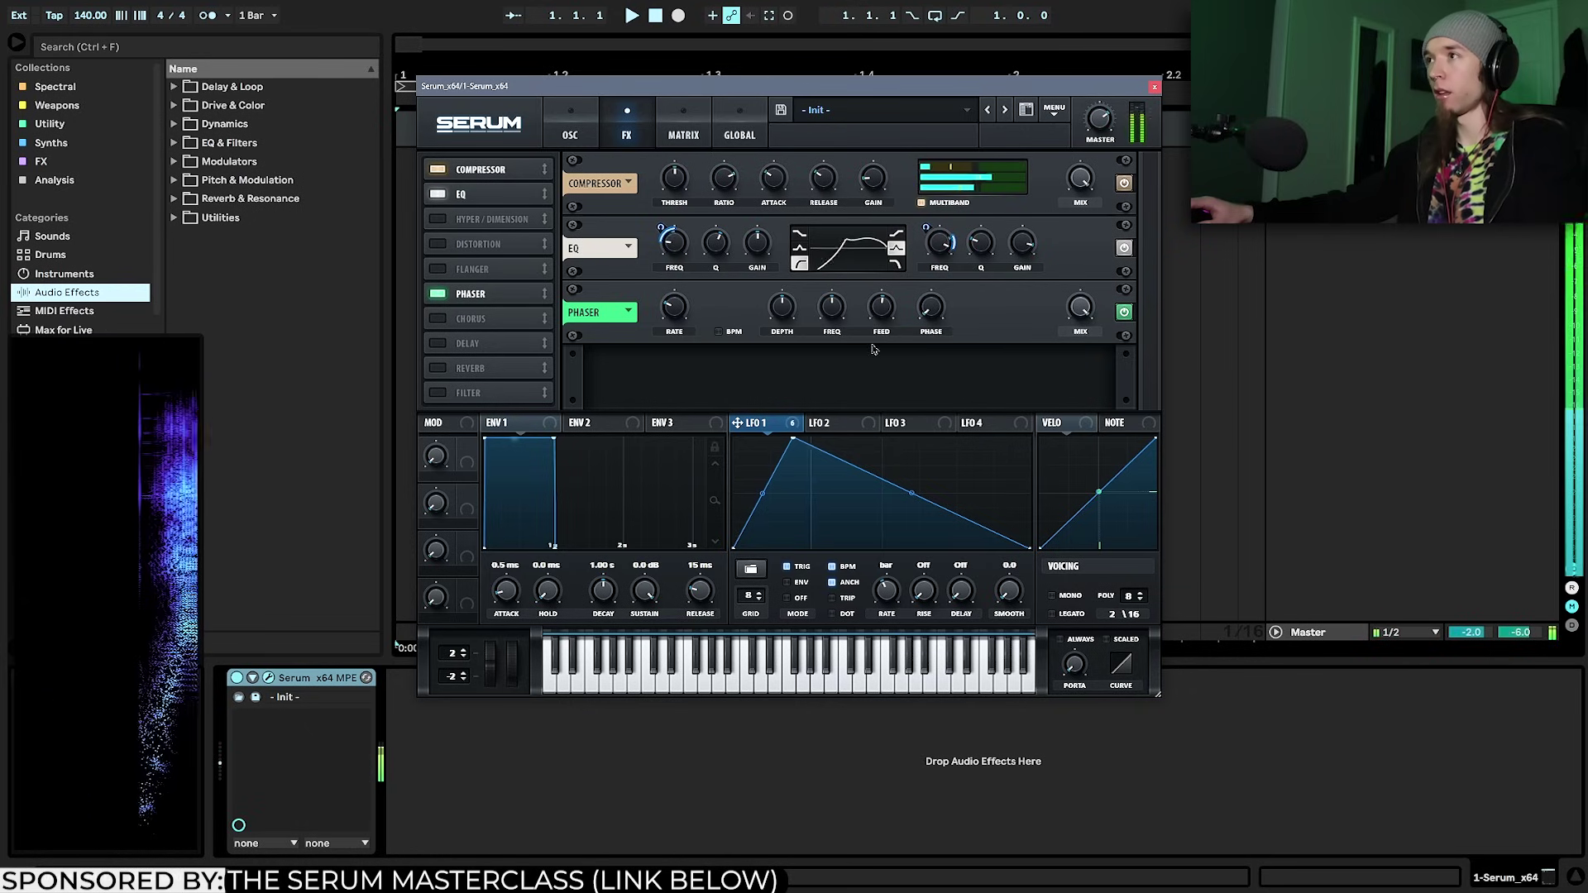
pyautogui.moveTo(782, 313); pyautogui.dragTo(781, 385)
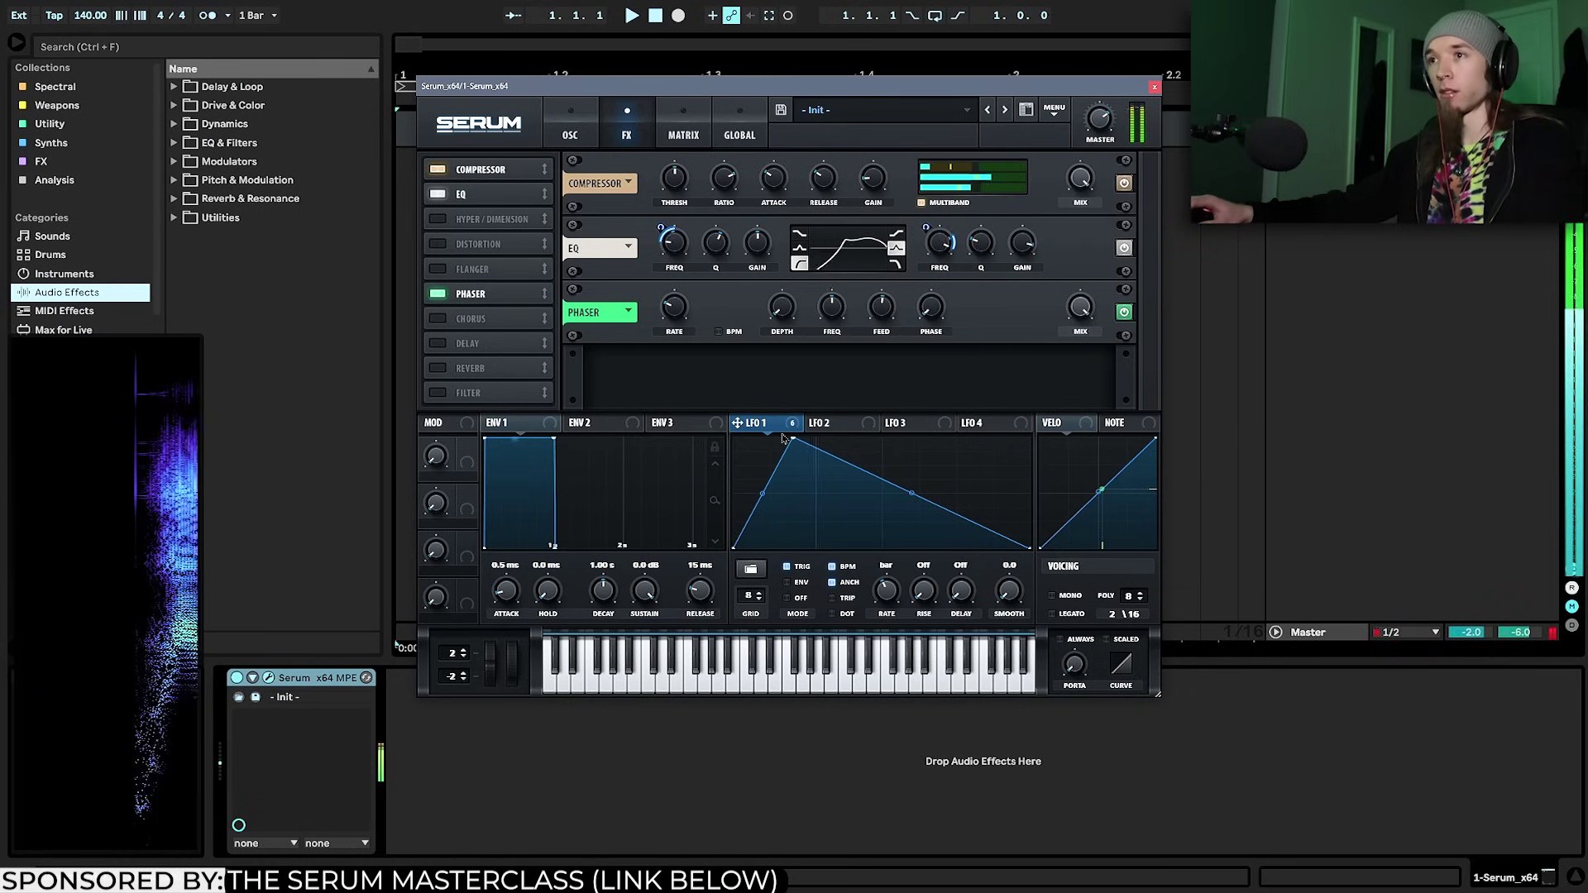
pyautogui.moveTo(828, 311); pyautogui.dragTo(827, 323)
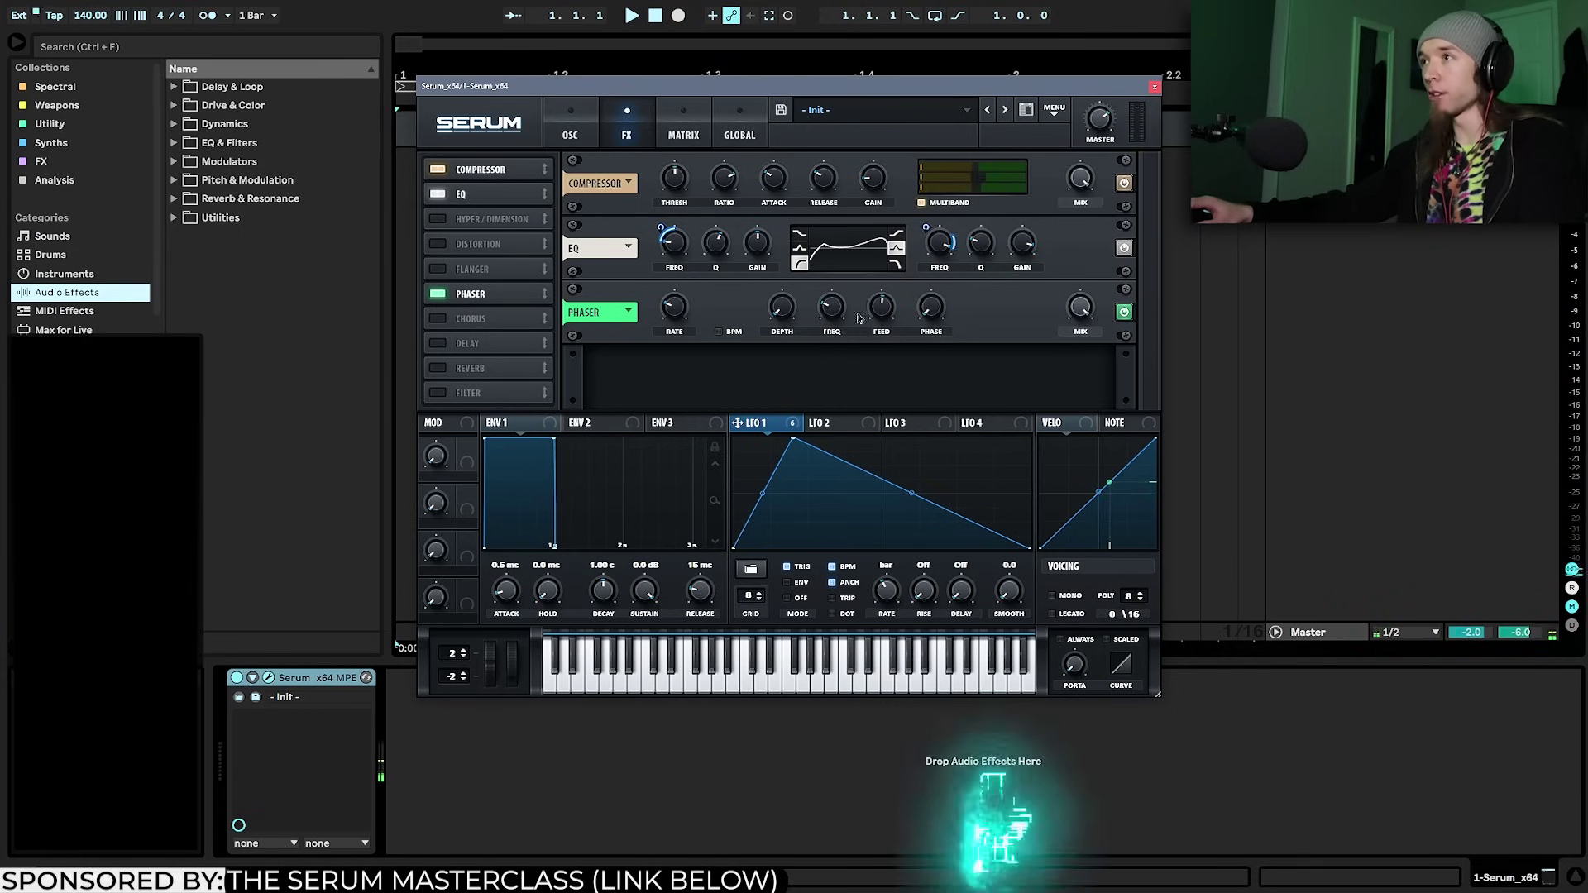
# Modulate the Phaser's frequency with LFO 1, fine-tune the base frequency and modulation amount, and set the mix to 80%
pyautogui.moveTo(736, 426); pyautogui.dragTo(831, 308)
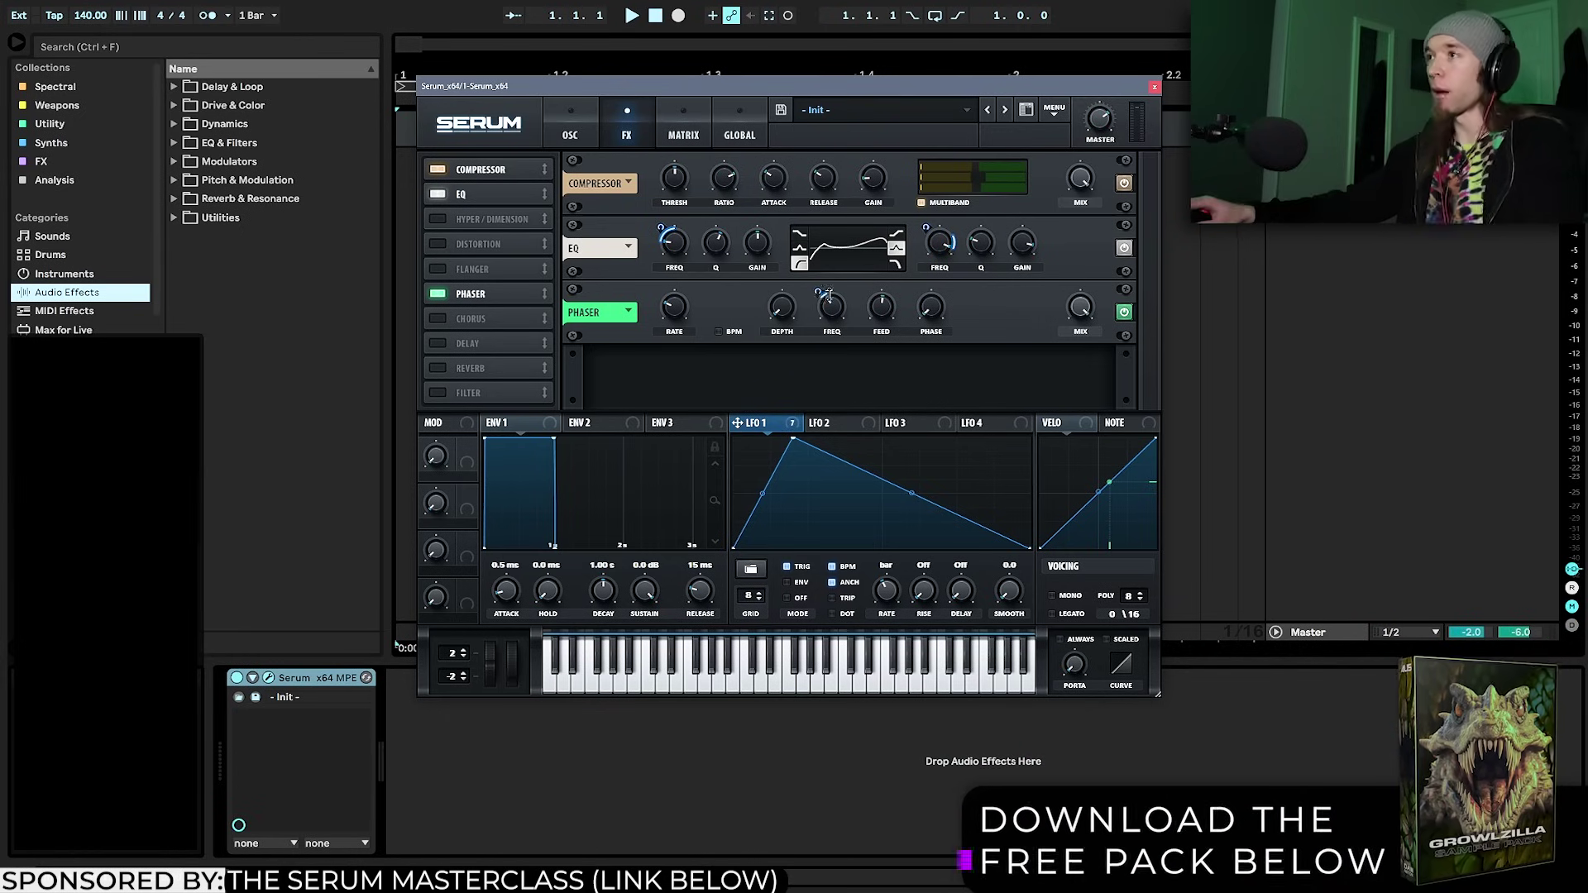
pyautogui.moveTo(828, 287)
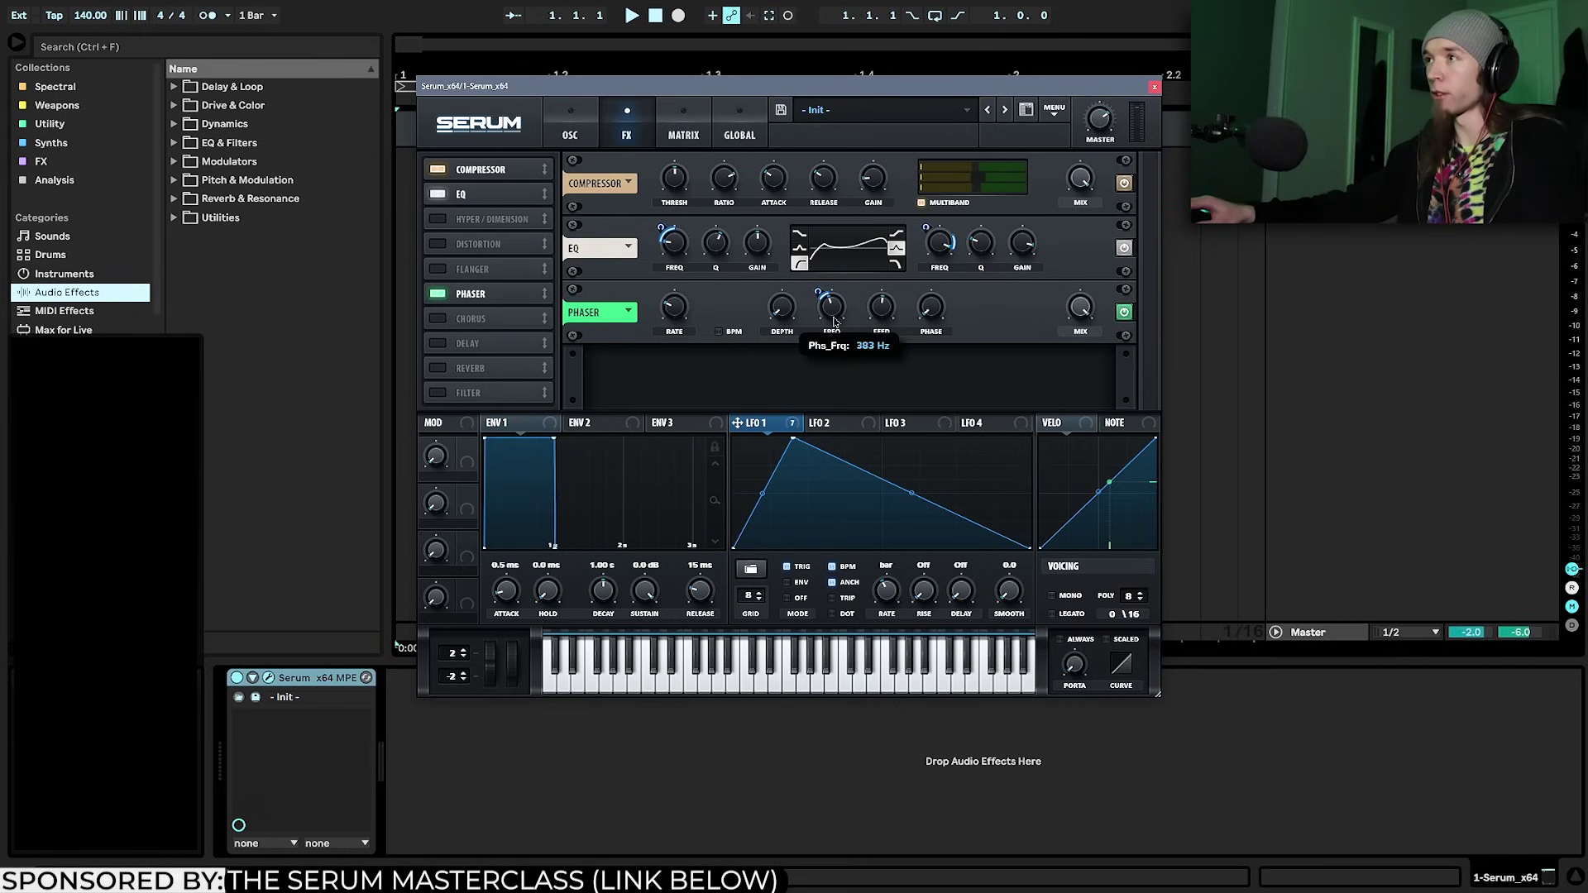
pyautogui.moveTo(832, 322)
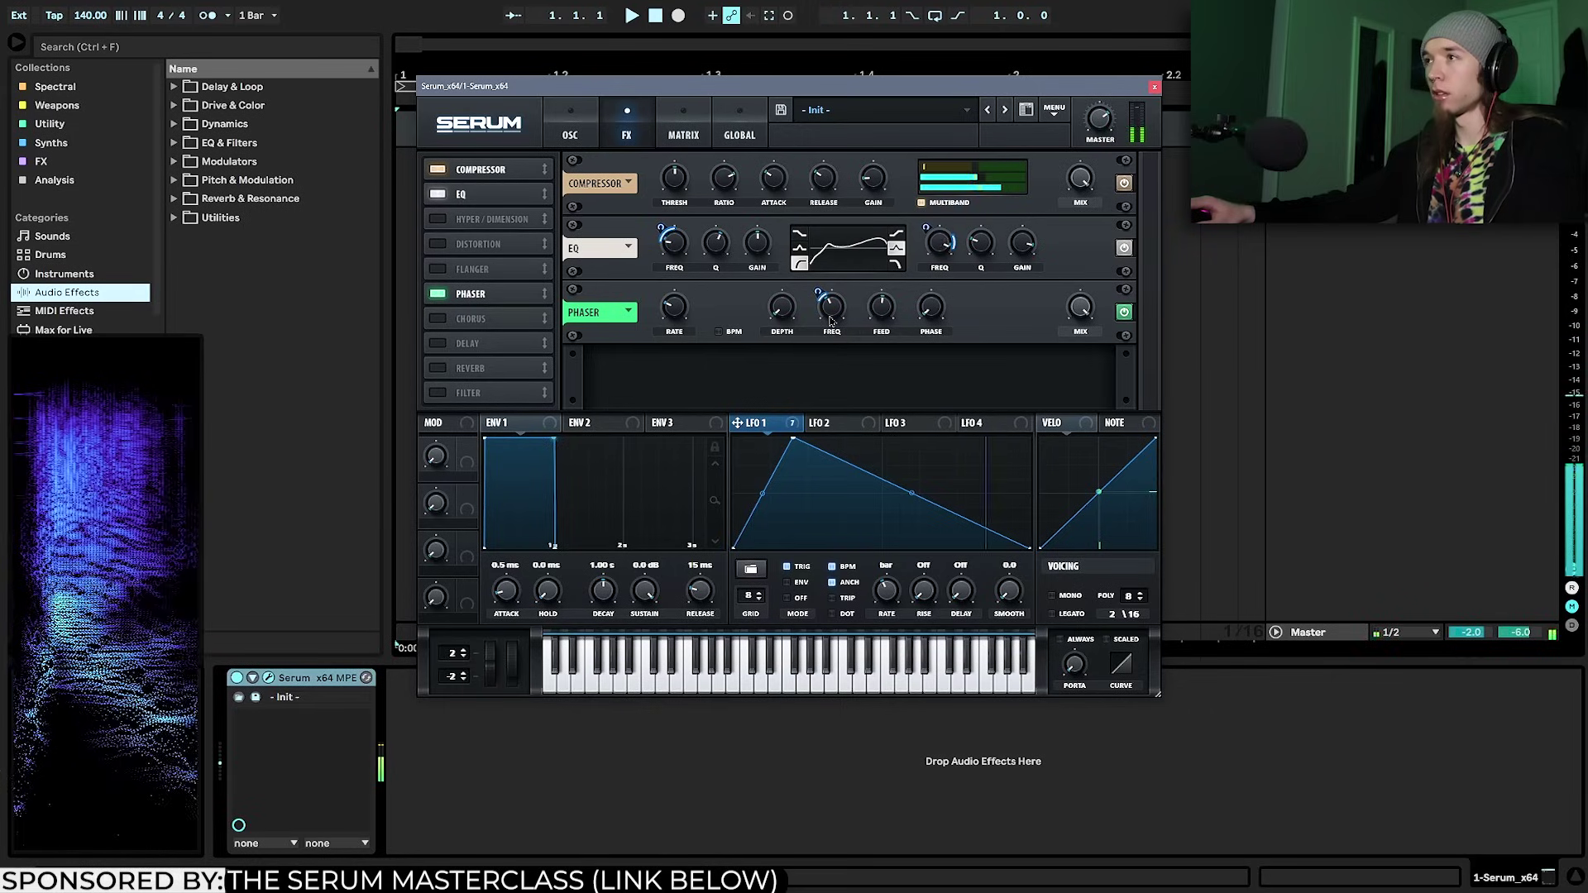
pyautogui.moveTo(832, 322); pyautogui.dragTo(832, 318)
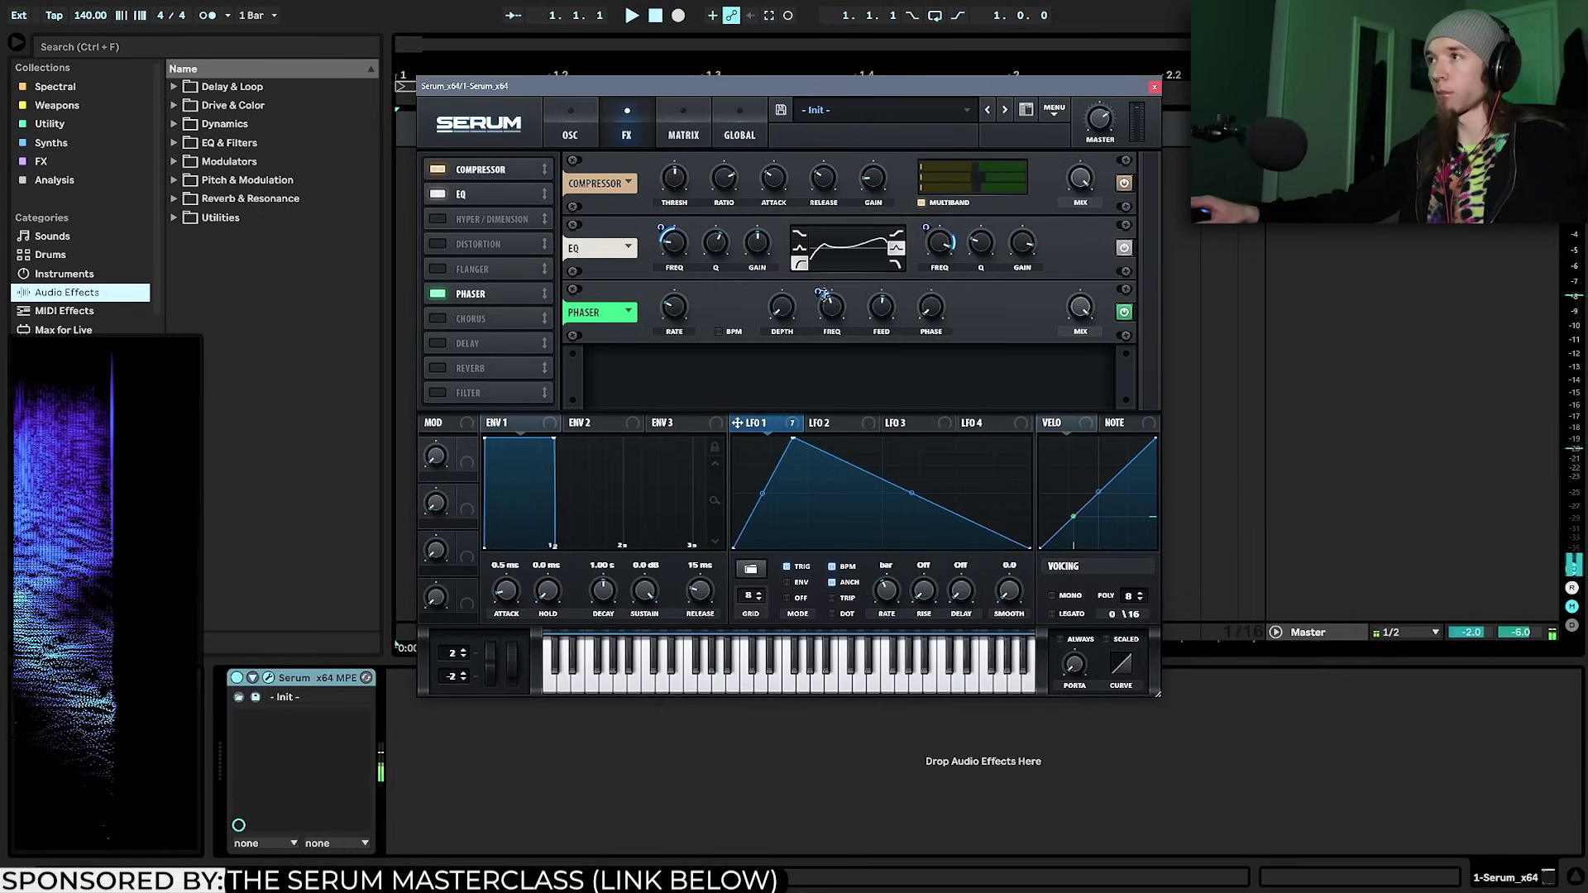
pyautogui.moveTo(1067, 334)
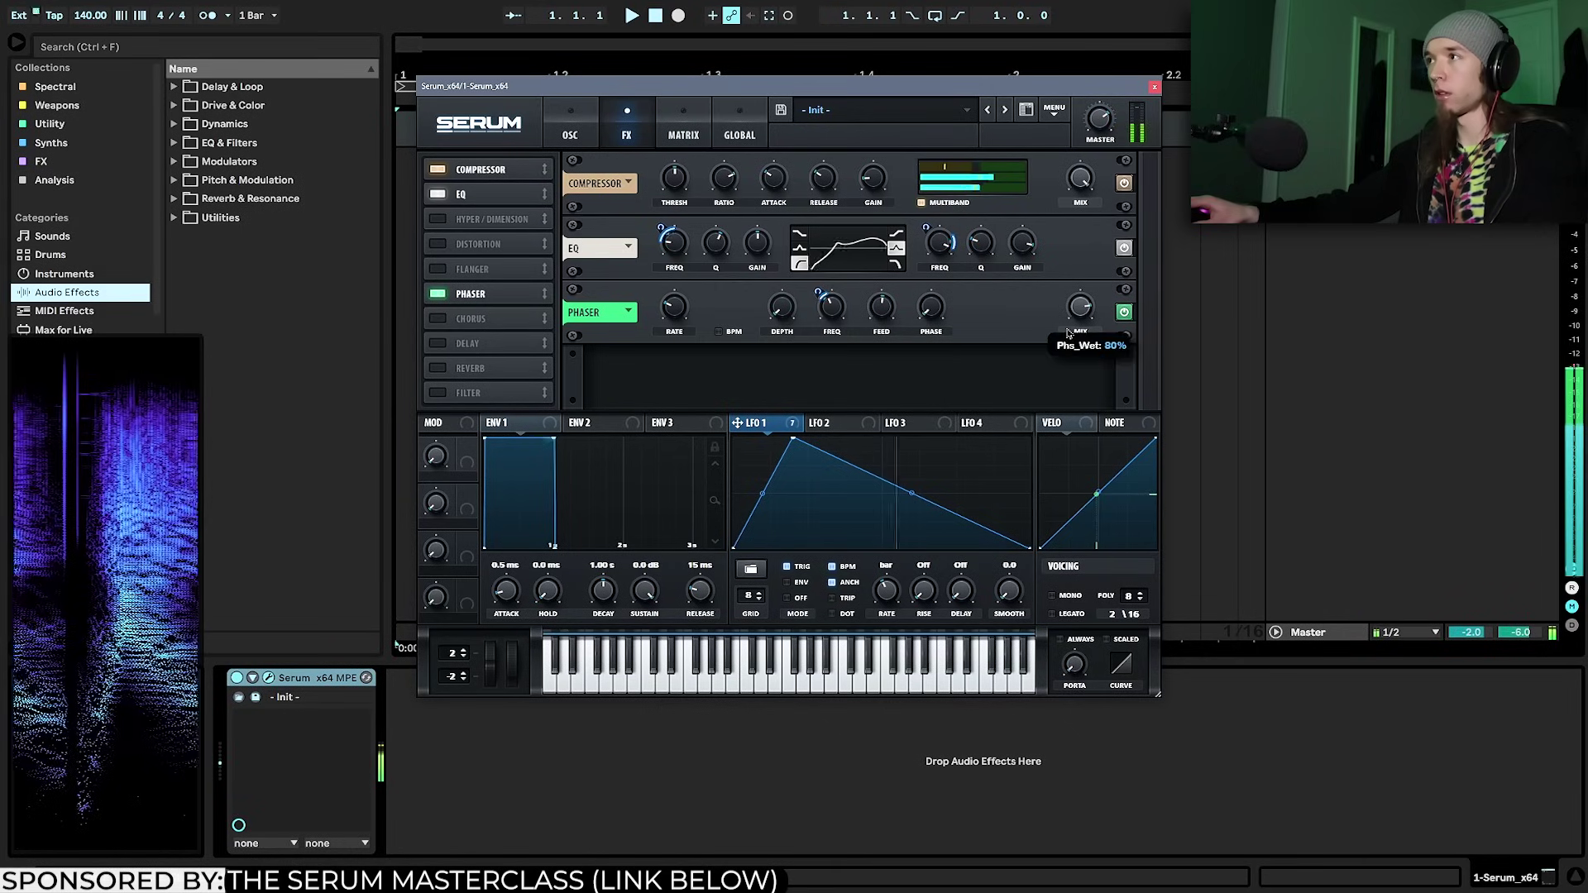
# Add a Filter effect after the Phaser, set its type to Bandreject, and raise its resonance
pyautogui.click(488, 393)
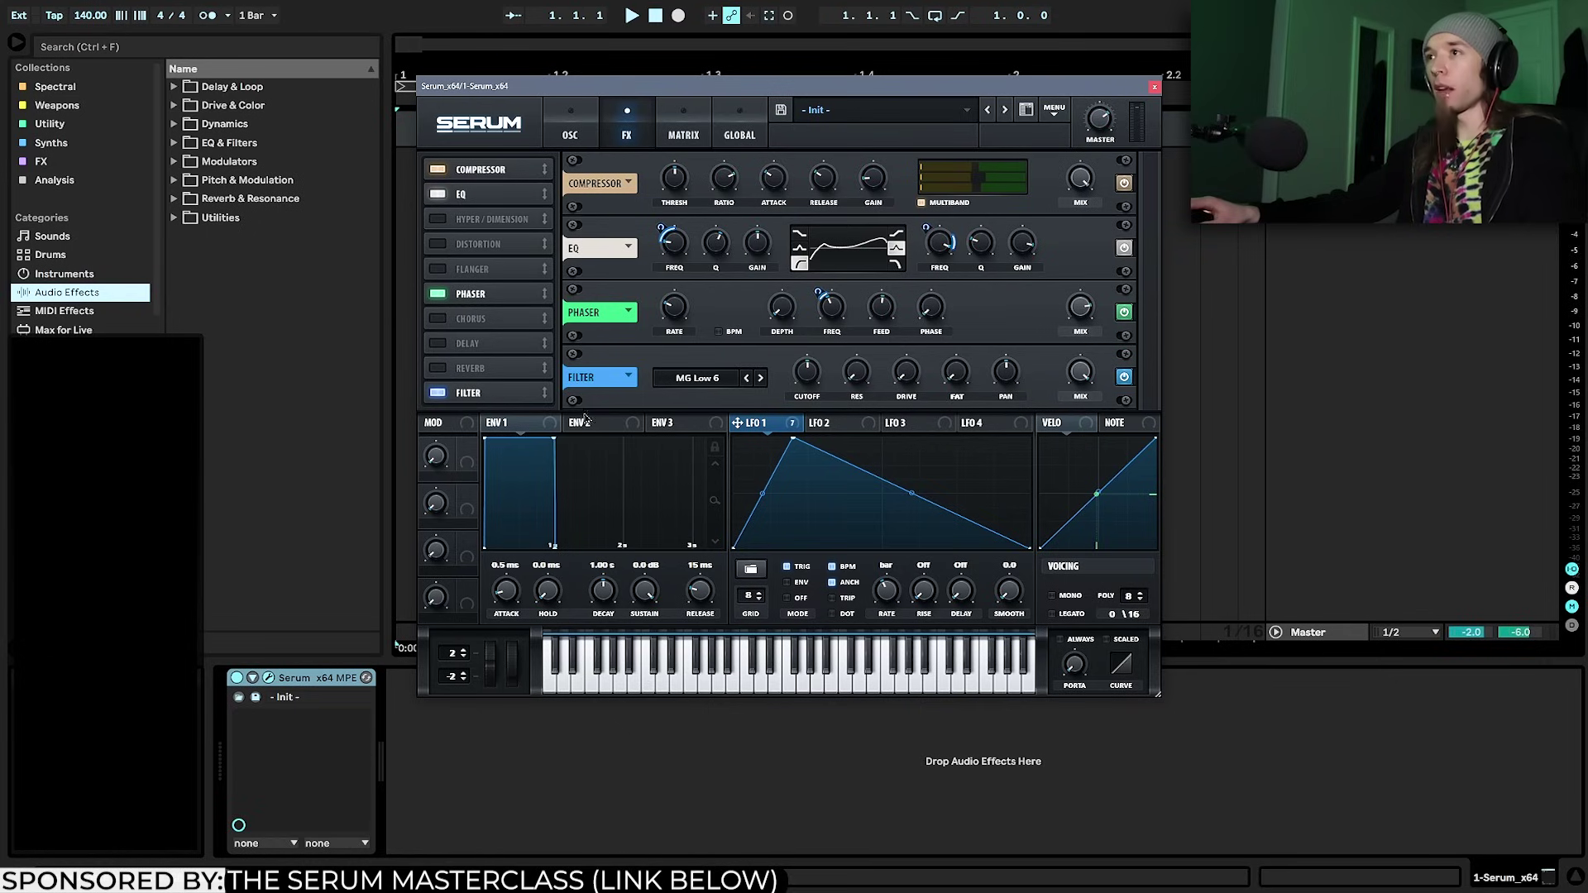
pyautogui.click(698, 378)
pyautogui.moveTo(688, 440)
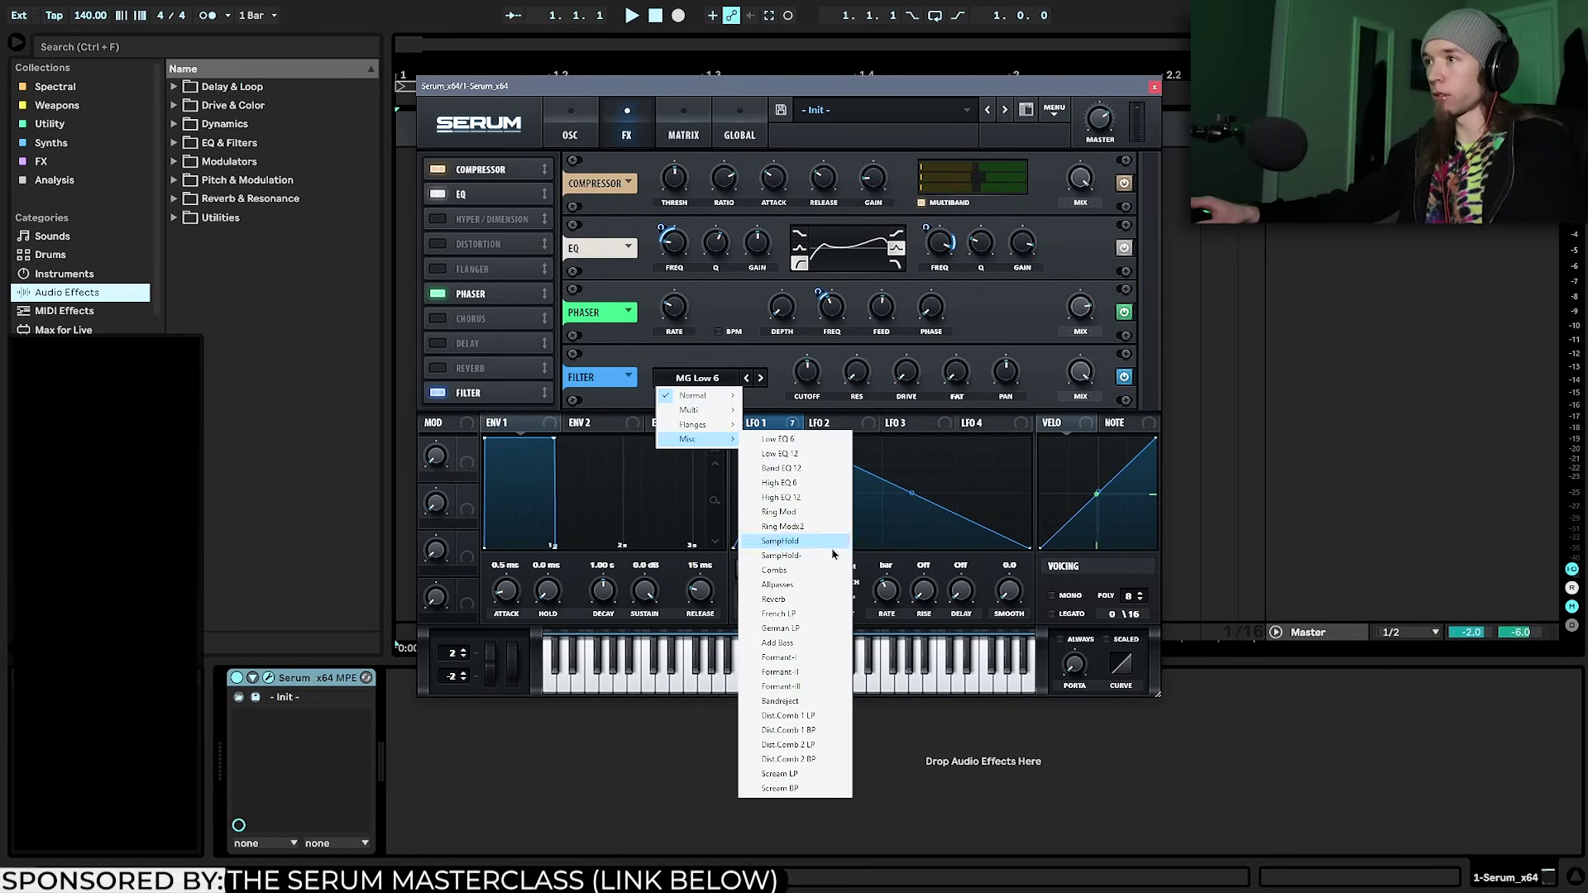
pyautogui.click(812, 704)
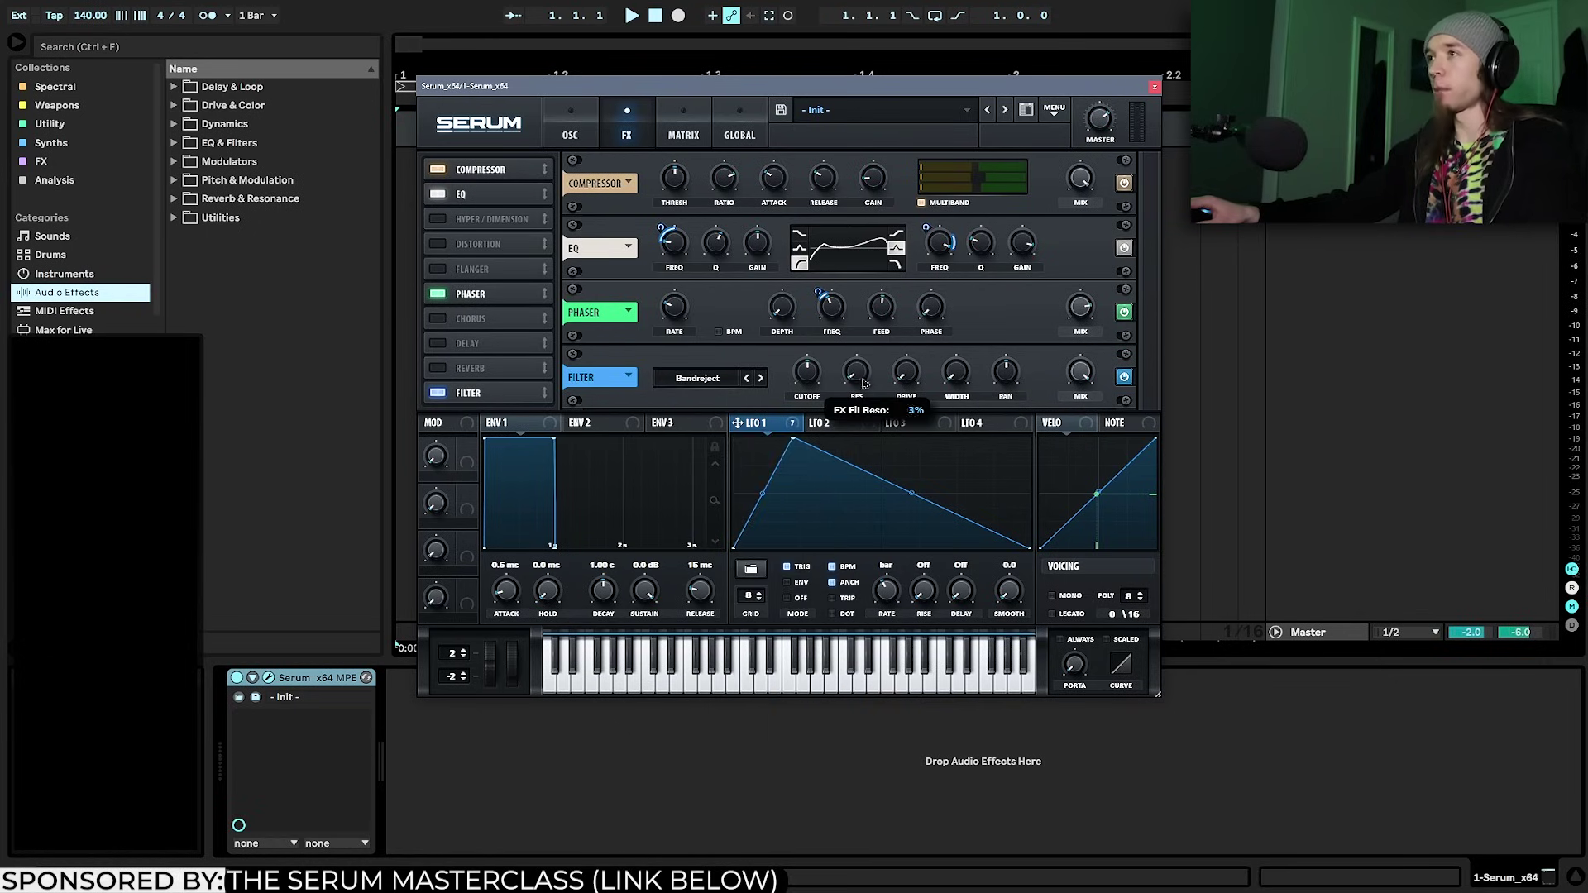
pyautogui.moveTo(868, 388); pyautogui.dragTo(868, 323)
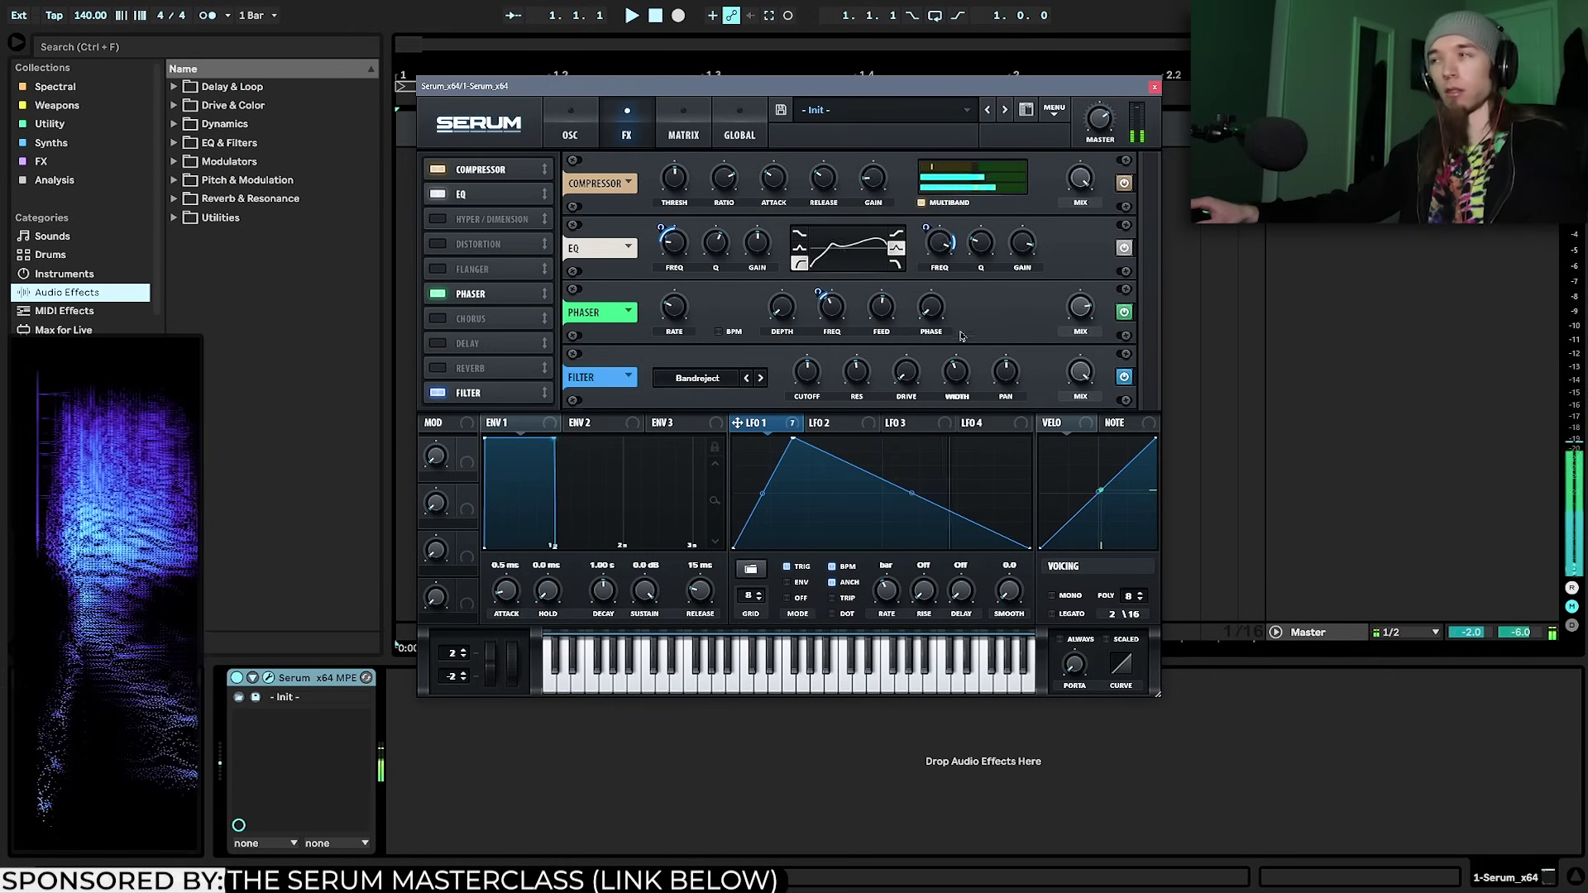
# Modulate the Bandreject filter's width and cutoff with LFO 1, and shift the LFO's peak slightly earlier
pyautogui.moveTo(944, 361); pyautogui.dragTo(939, 410)
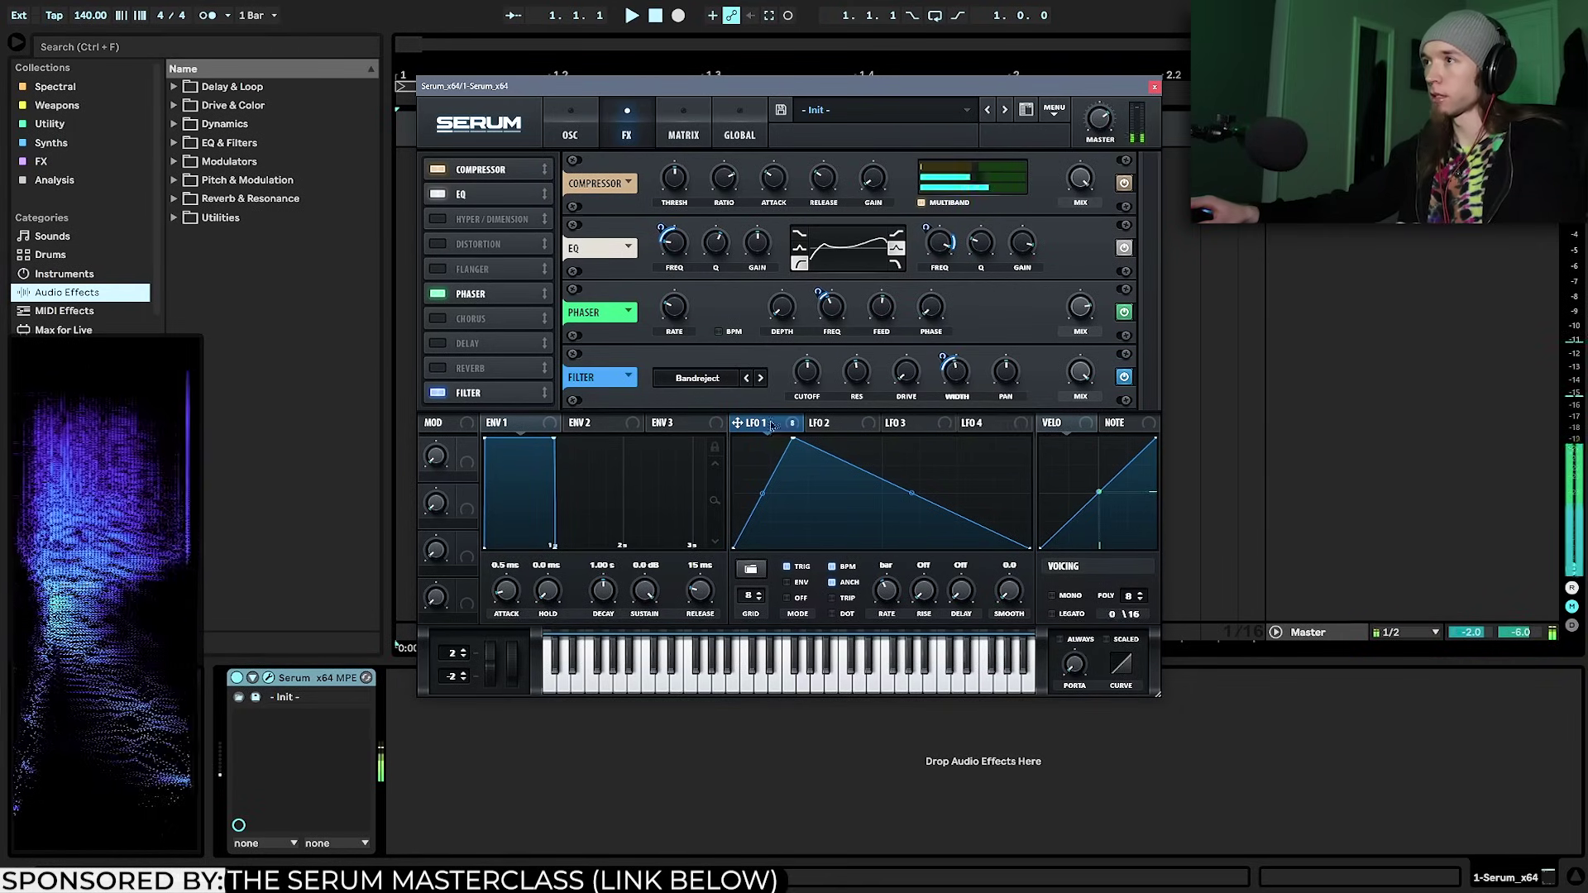
pyautogui.moveTo(736, 423); pyautogui.dragTo(794, 361)
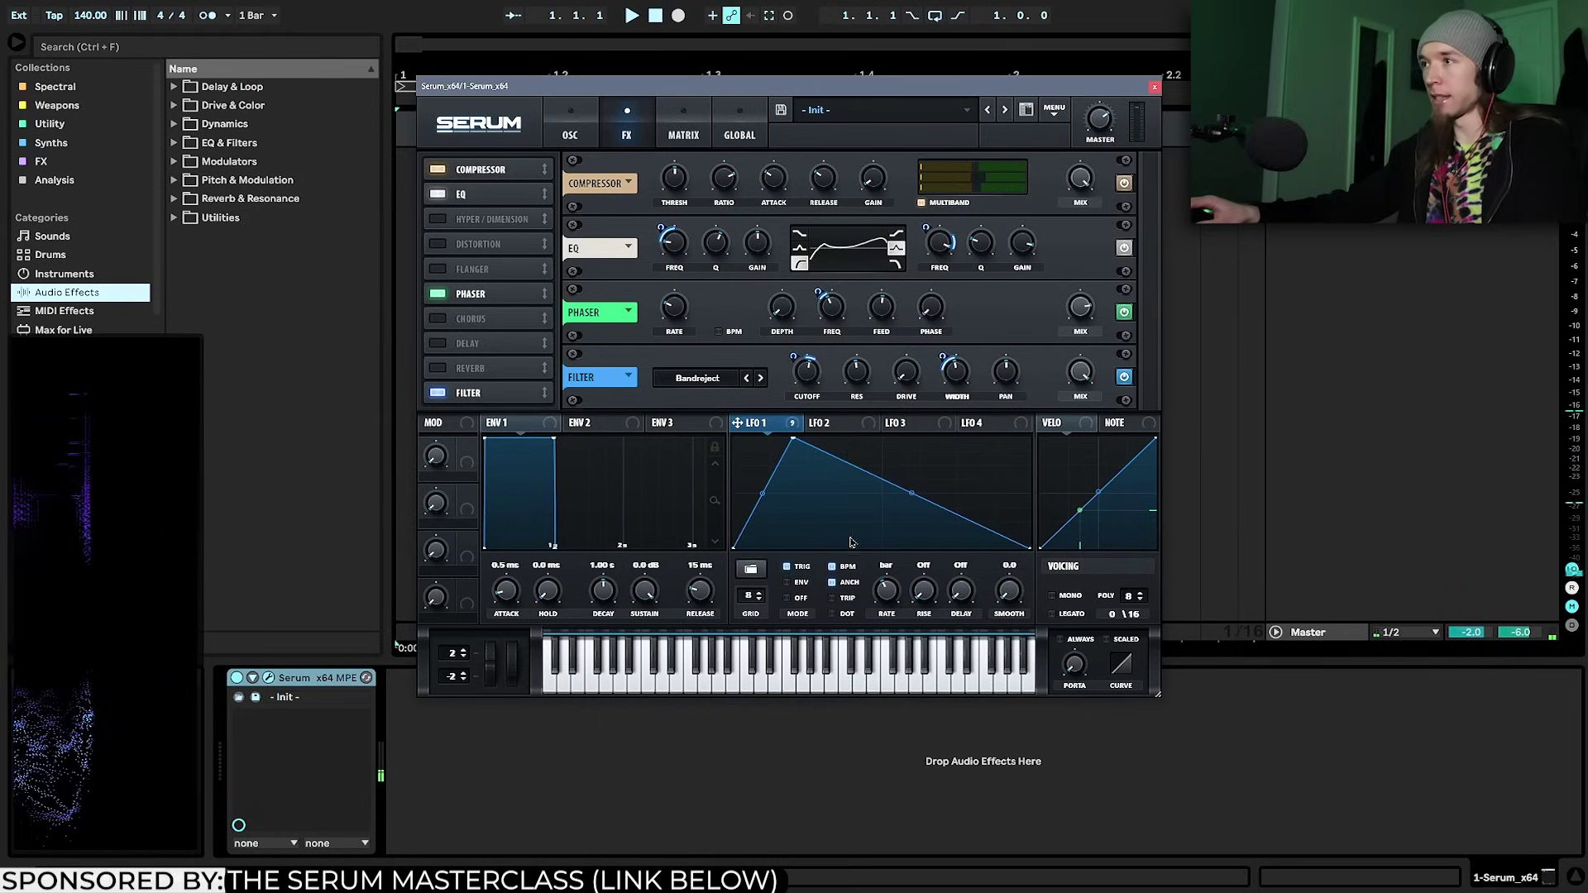
pyautogui.moveTo(792, 439); pyautogui.dragTo(787, 494)
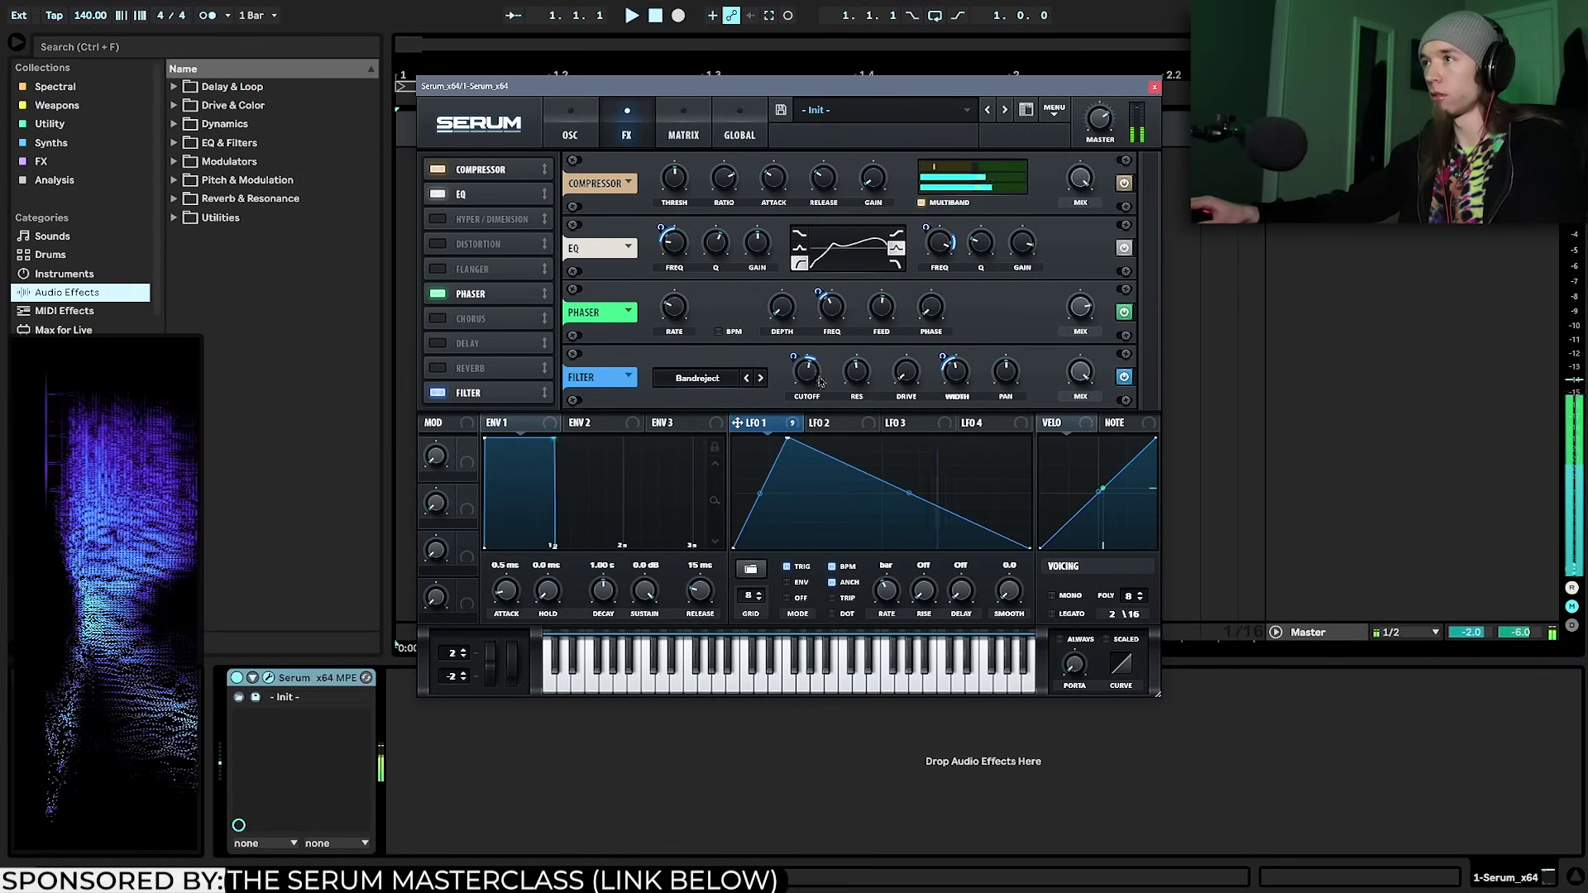
# Compare the sound without the Phaser and Filter effects, re-enabling each in turn
pyautogui.click(438, 293)
pyautogui.click(438, 394)
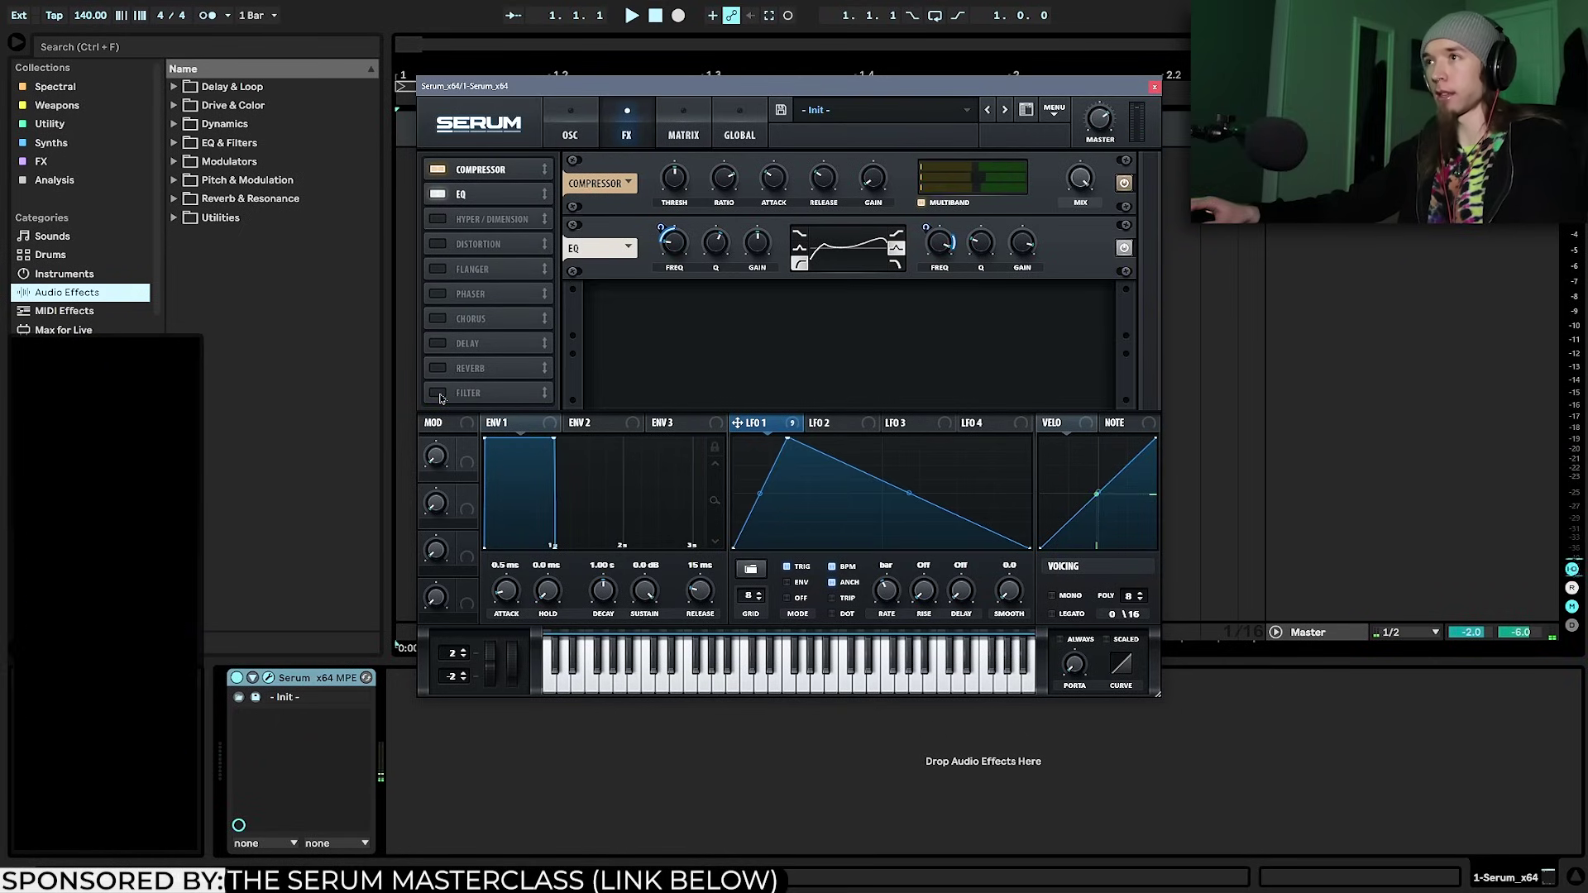
pyautogui.click(439, 296)
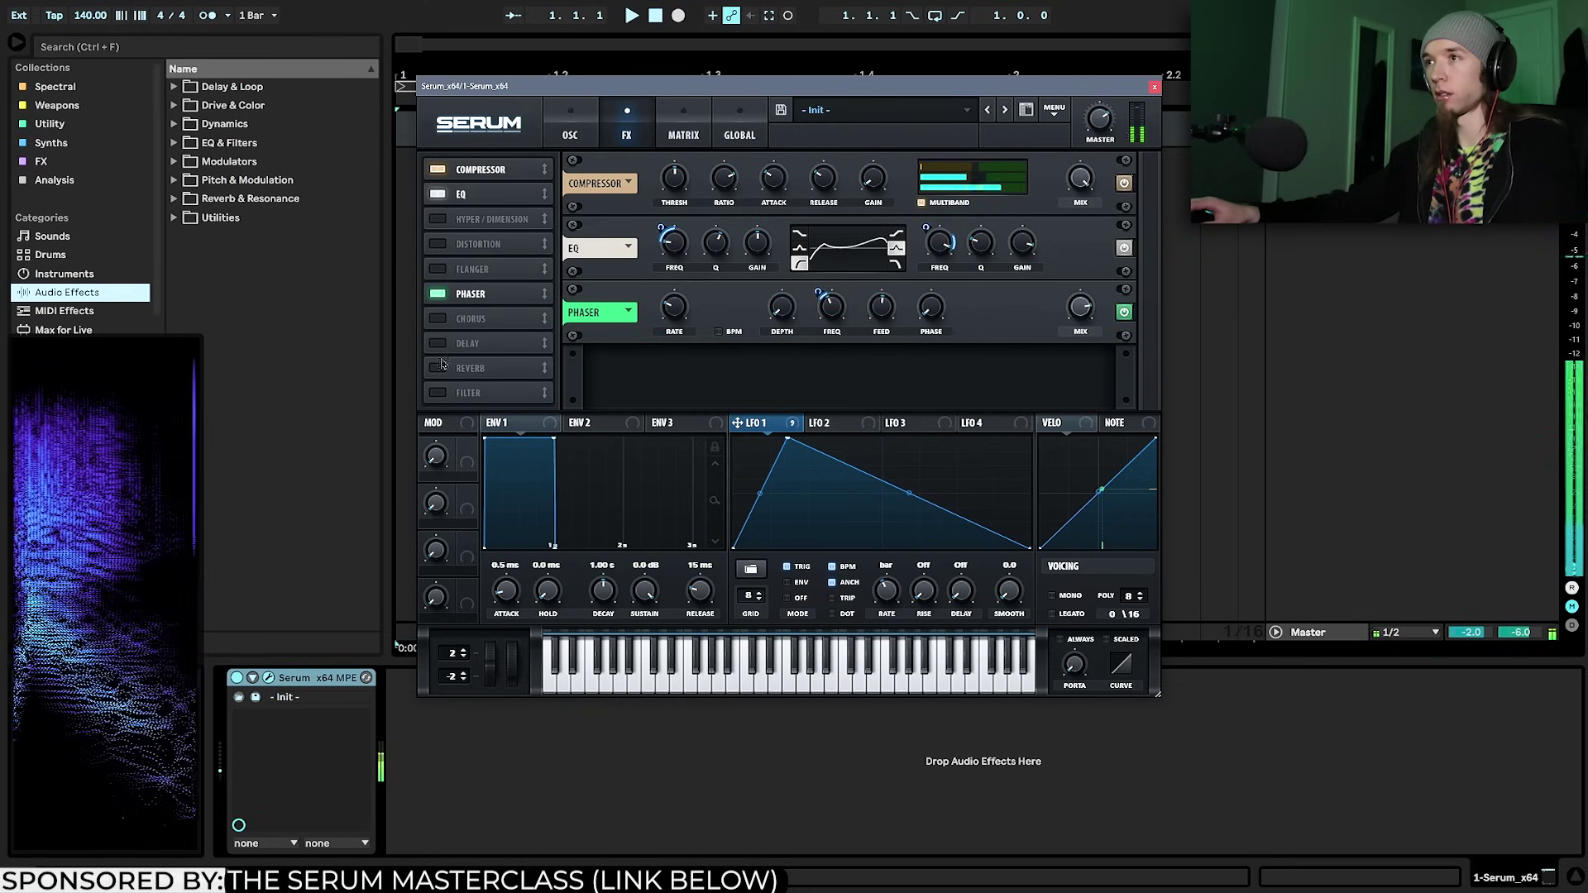
pyautogui.click(438, 393)
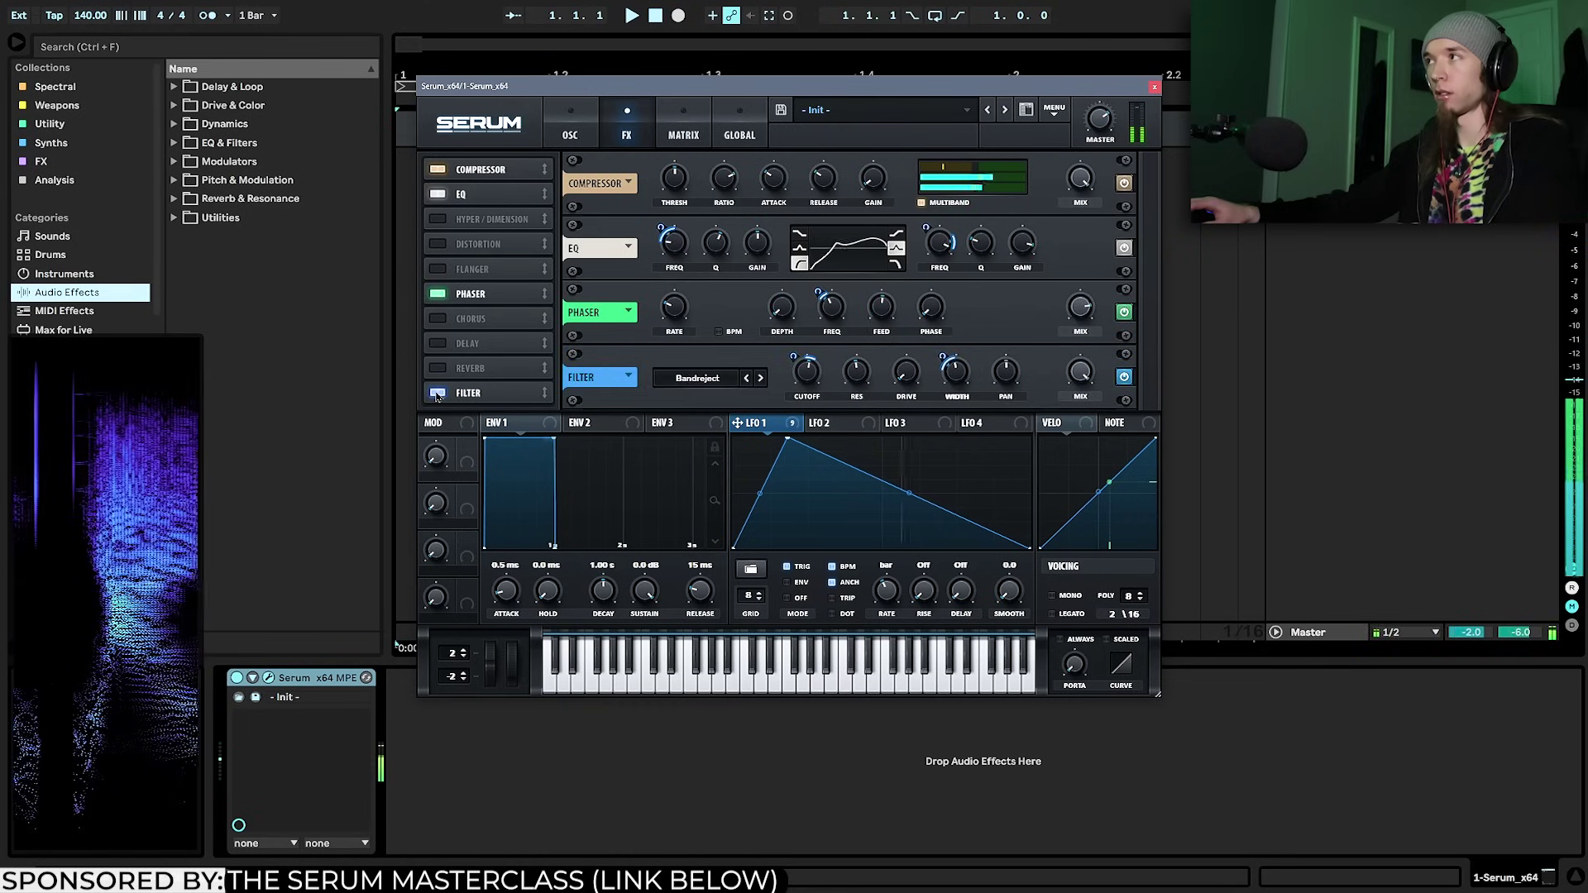
# Enable the sub oscillator with Direct Out and adjust its level to about 29%
pyautogui.click(566, 133)
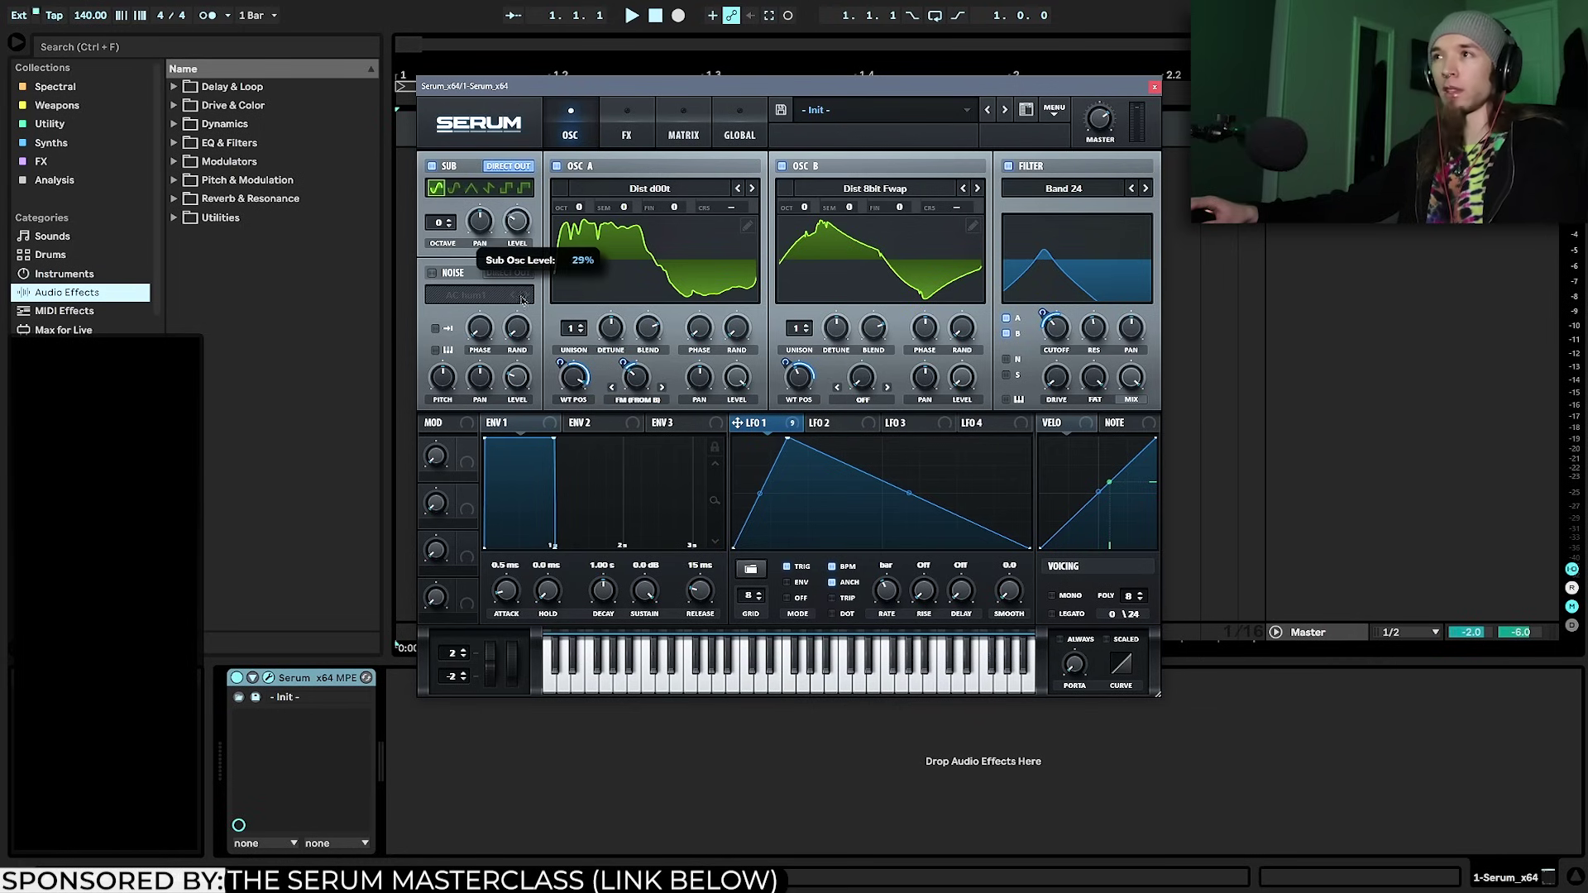
pyautogui.moveTo(518, 324); pyautogui.dragTo(518, 311)
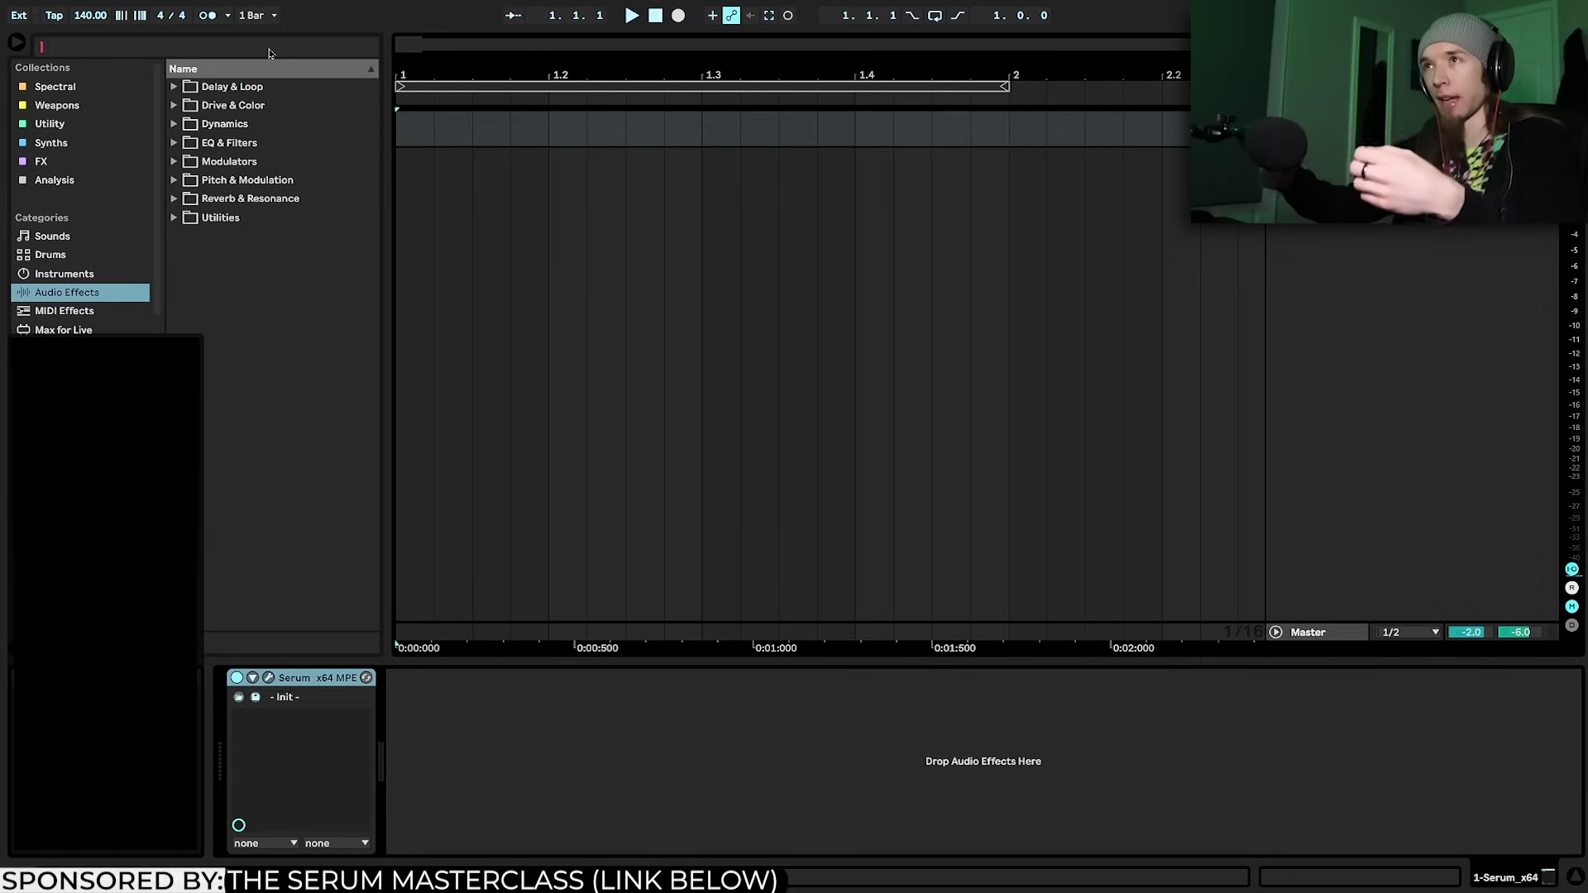
# Search the Ableton Live browser for "corpus", add Corpus after Serum with the Pipe resonator, and clear the search
pyautogui.write('corpus')
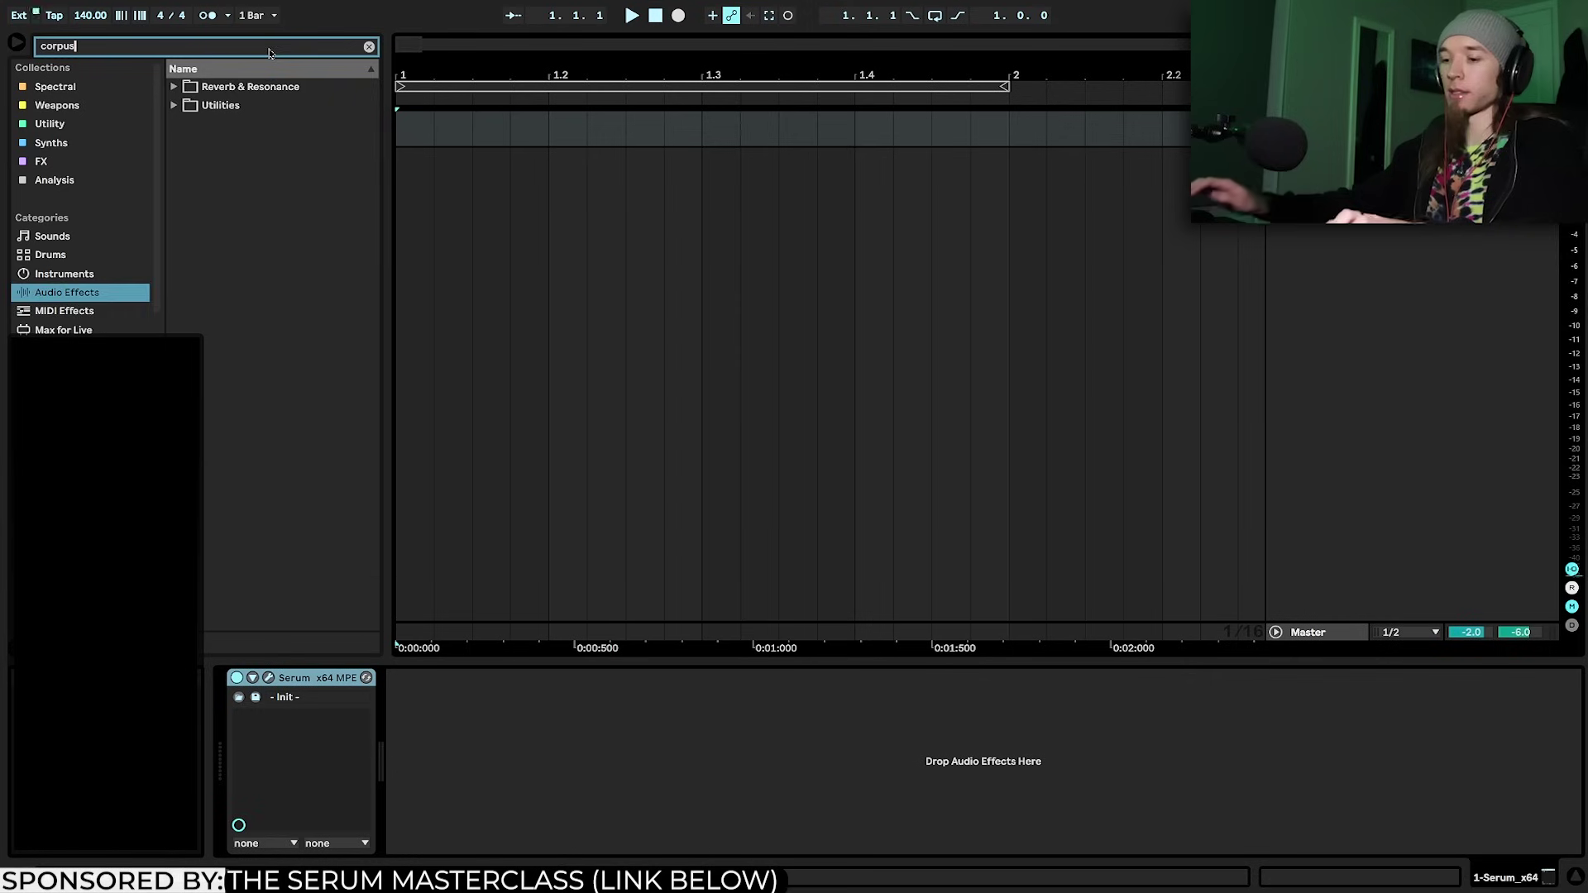
pyautogui.press('Down')
pyautogui.press('Return')
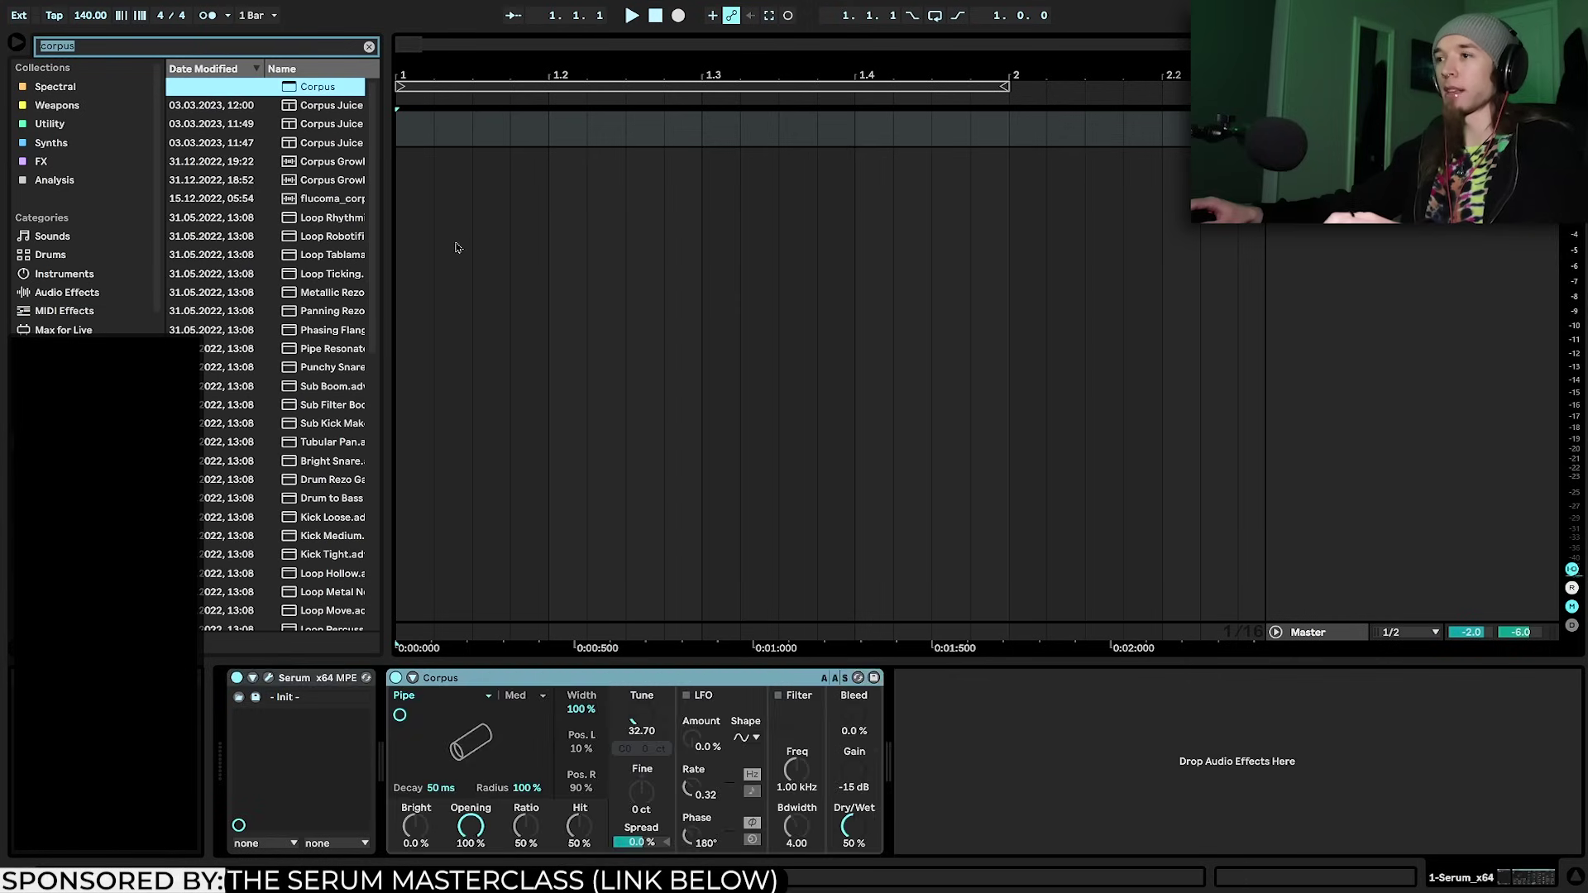
pyautogui.press('BackSpace')
pyautogui.click(509, 678)
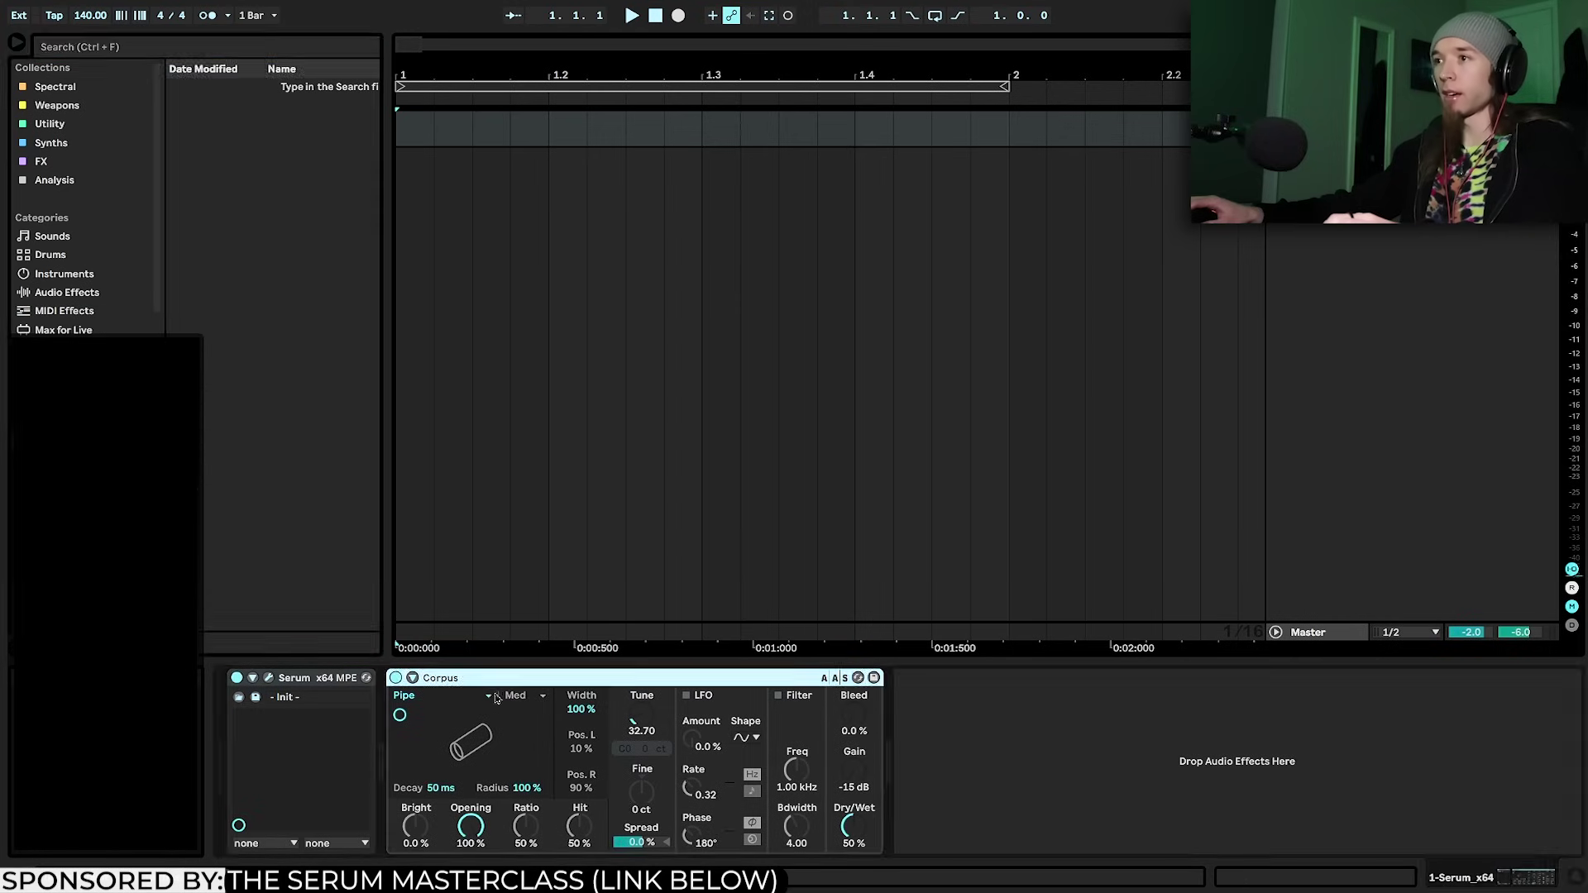
pyautogui.click(492, 696)
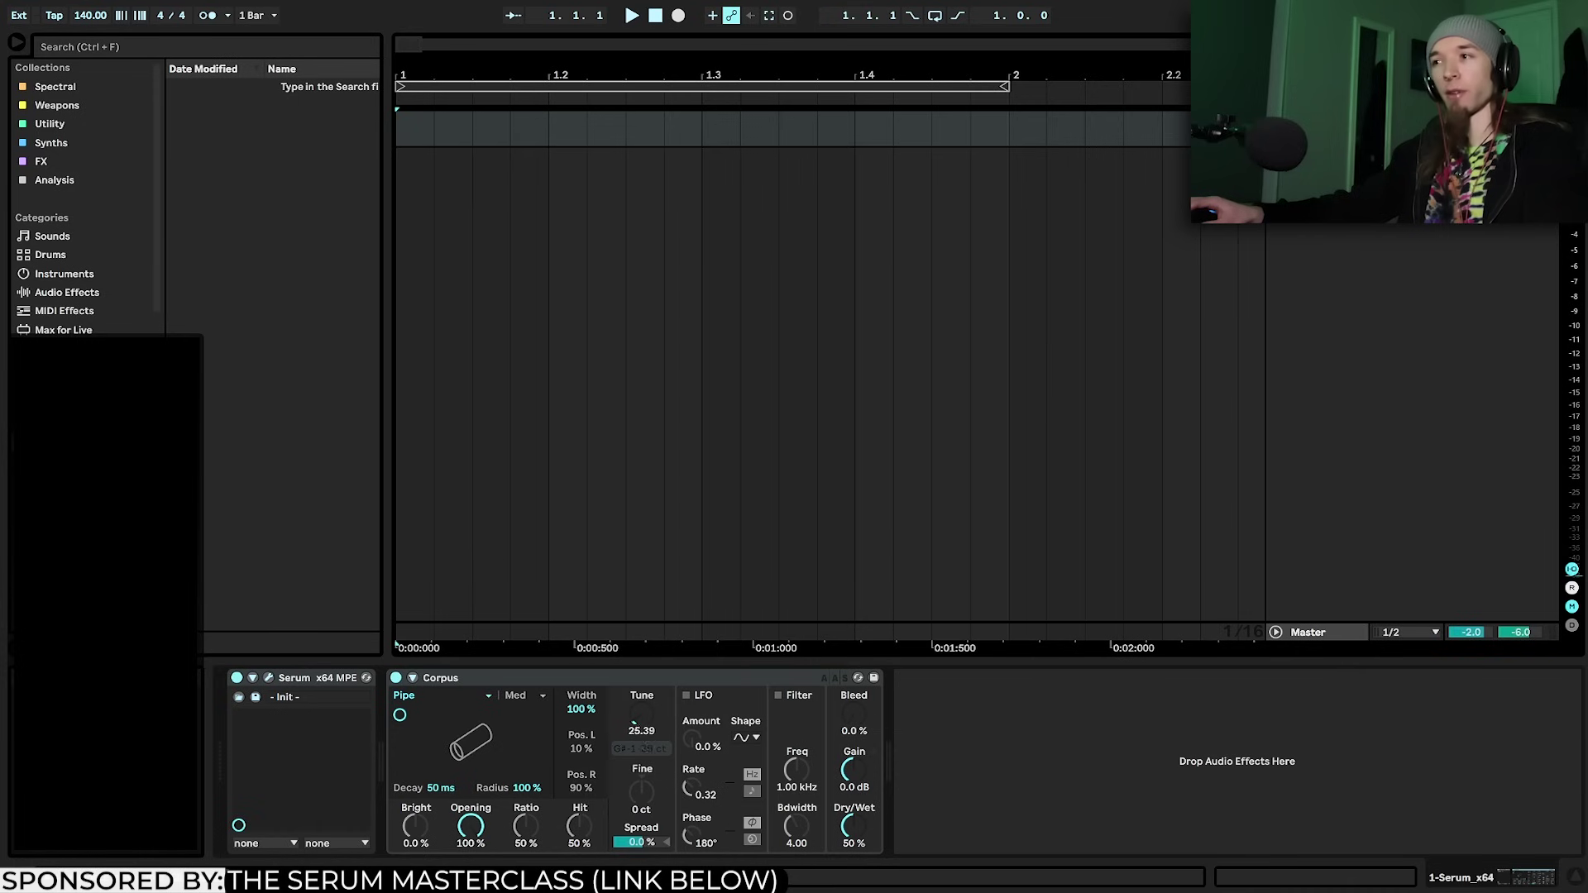
# Set Corpus to 0 dB gain, Tune 141.29 and 44% Dry/Wet, with its filter on at 409 Hz and bandwidth 1.58
pyautogui.moveTo(643, 724)
pyautogui.mouseDown()
pyautogui.moveTo(642, 674)
pyautogui.moveTo(645, 728)
pyautogui.mouseUp()
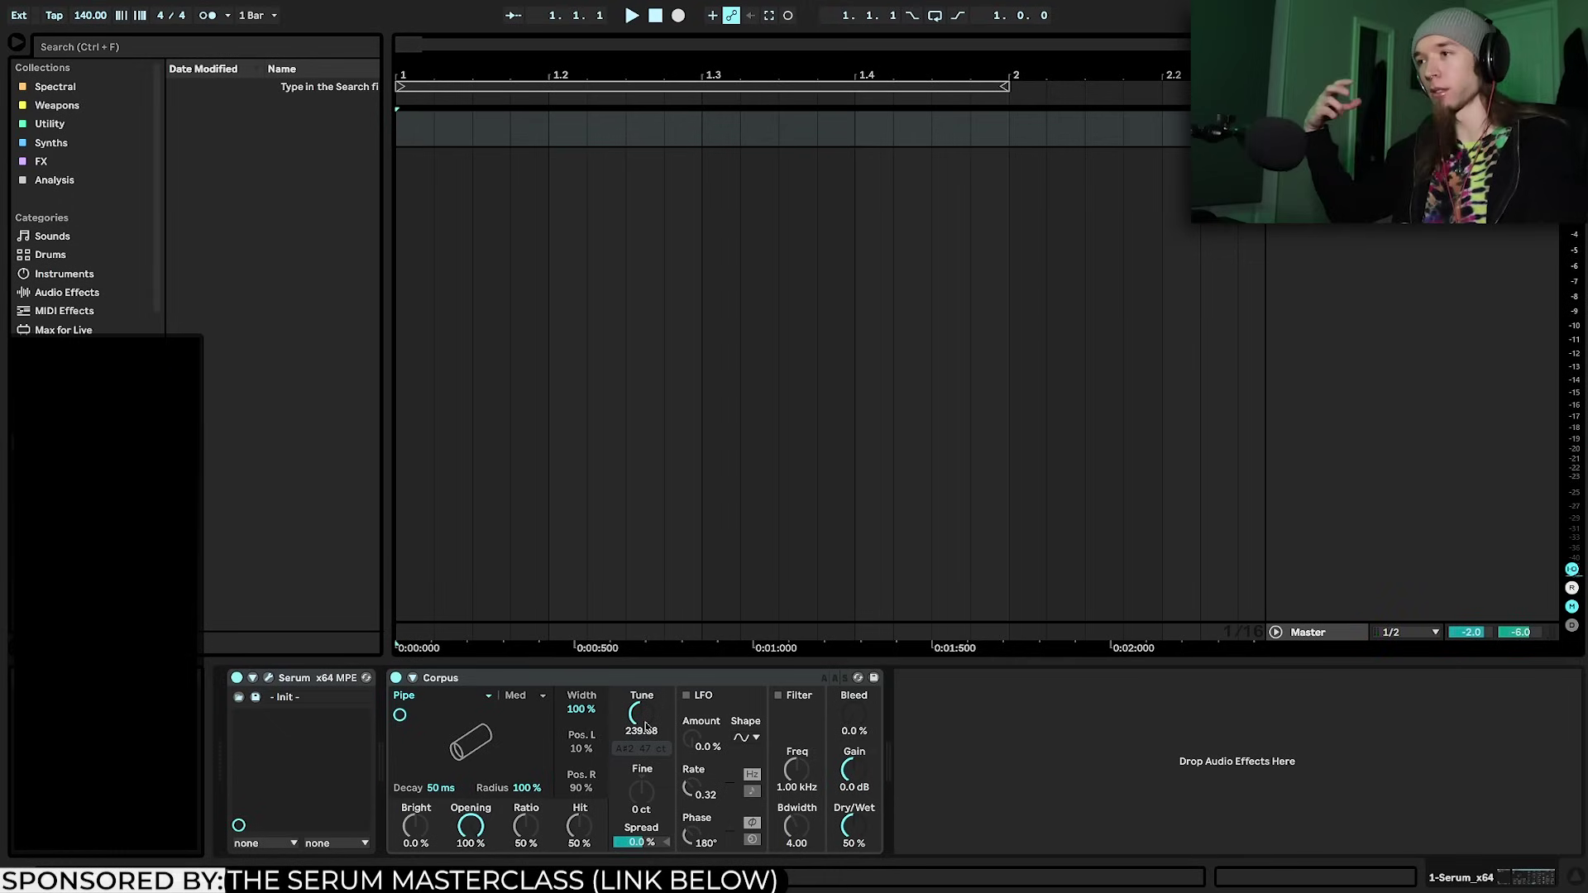
pyautogui.click(778, 695)
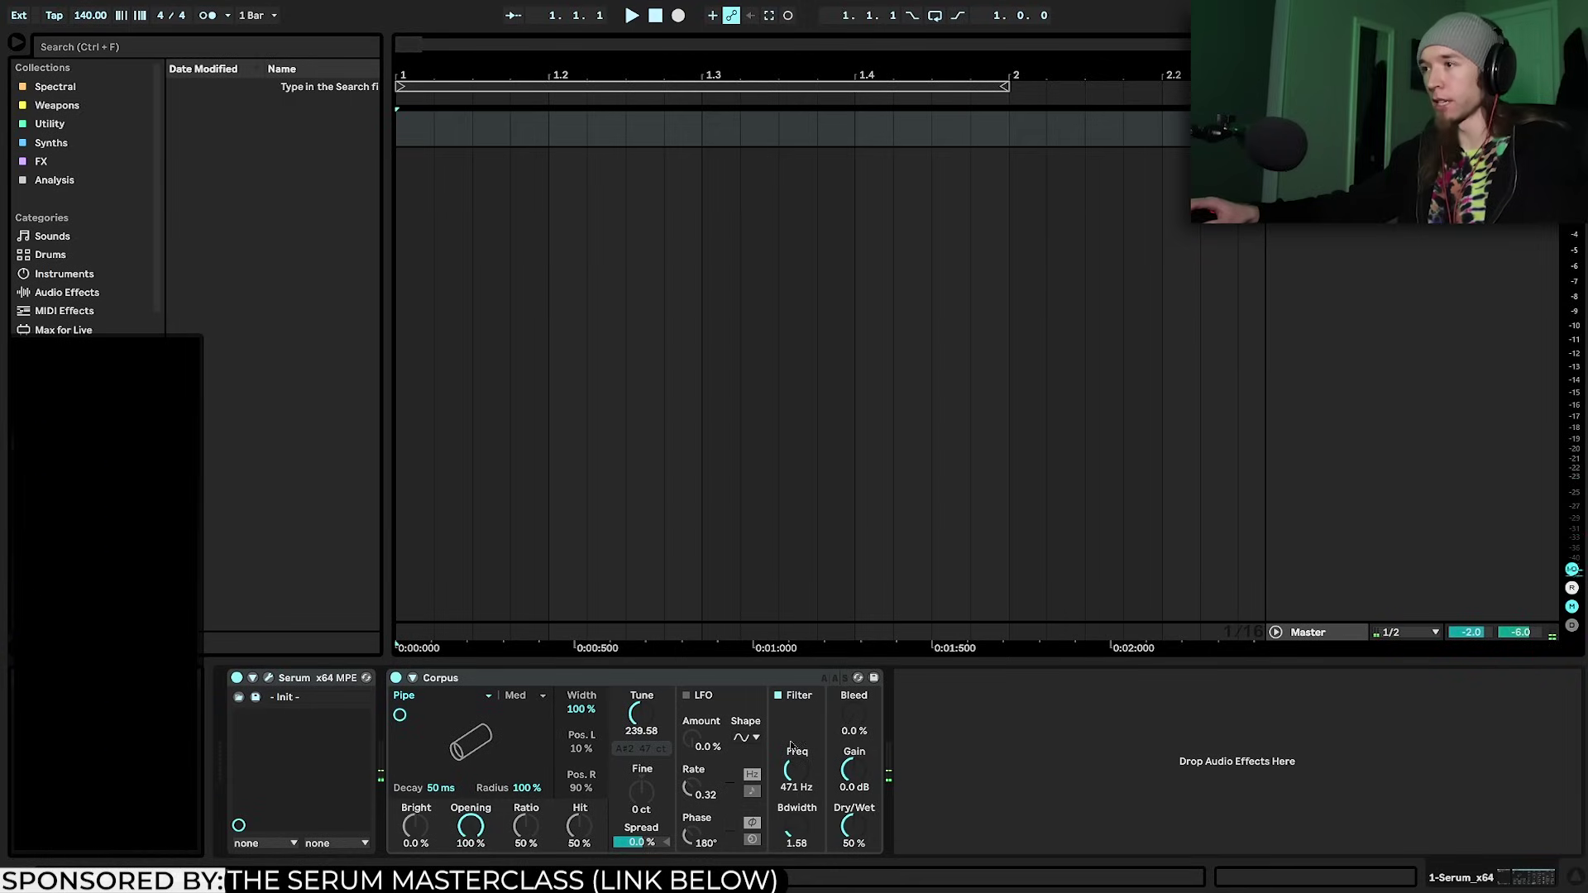
pyautogui.moveTo(792, 770); pyautogui.dragTo(793, 775)
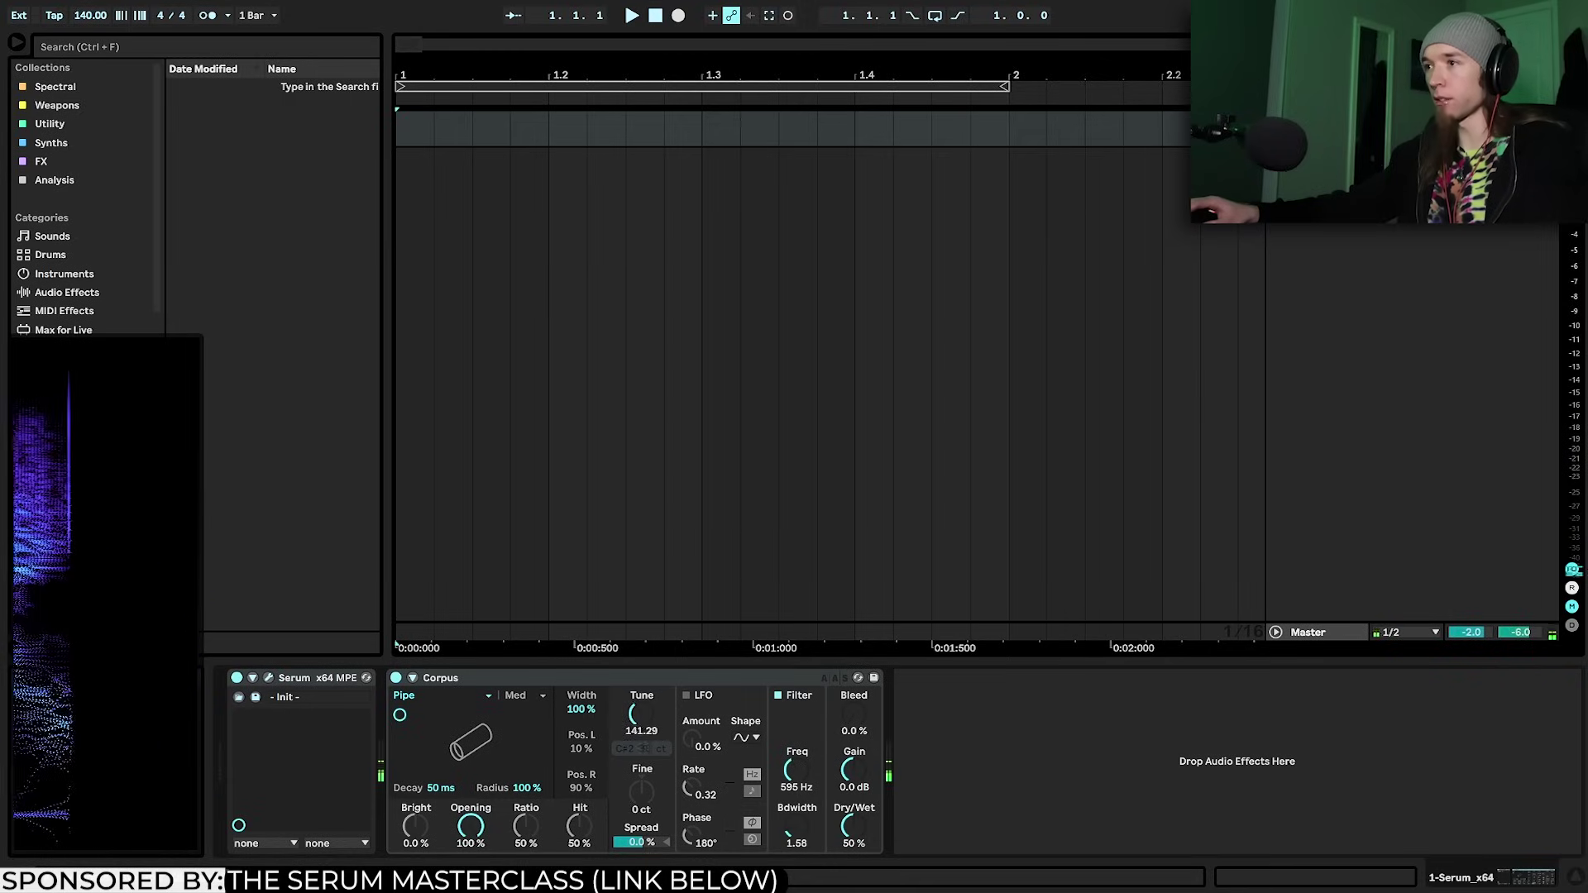
pyautogui.moveTo(853, 827); pyautogui.dragTo(852, 837)
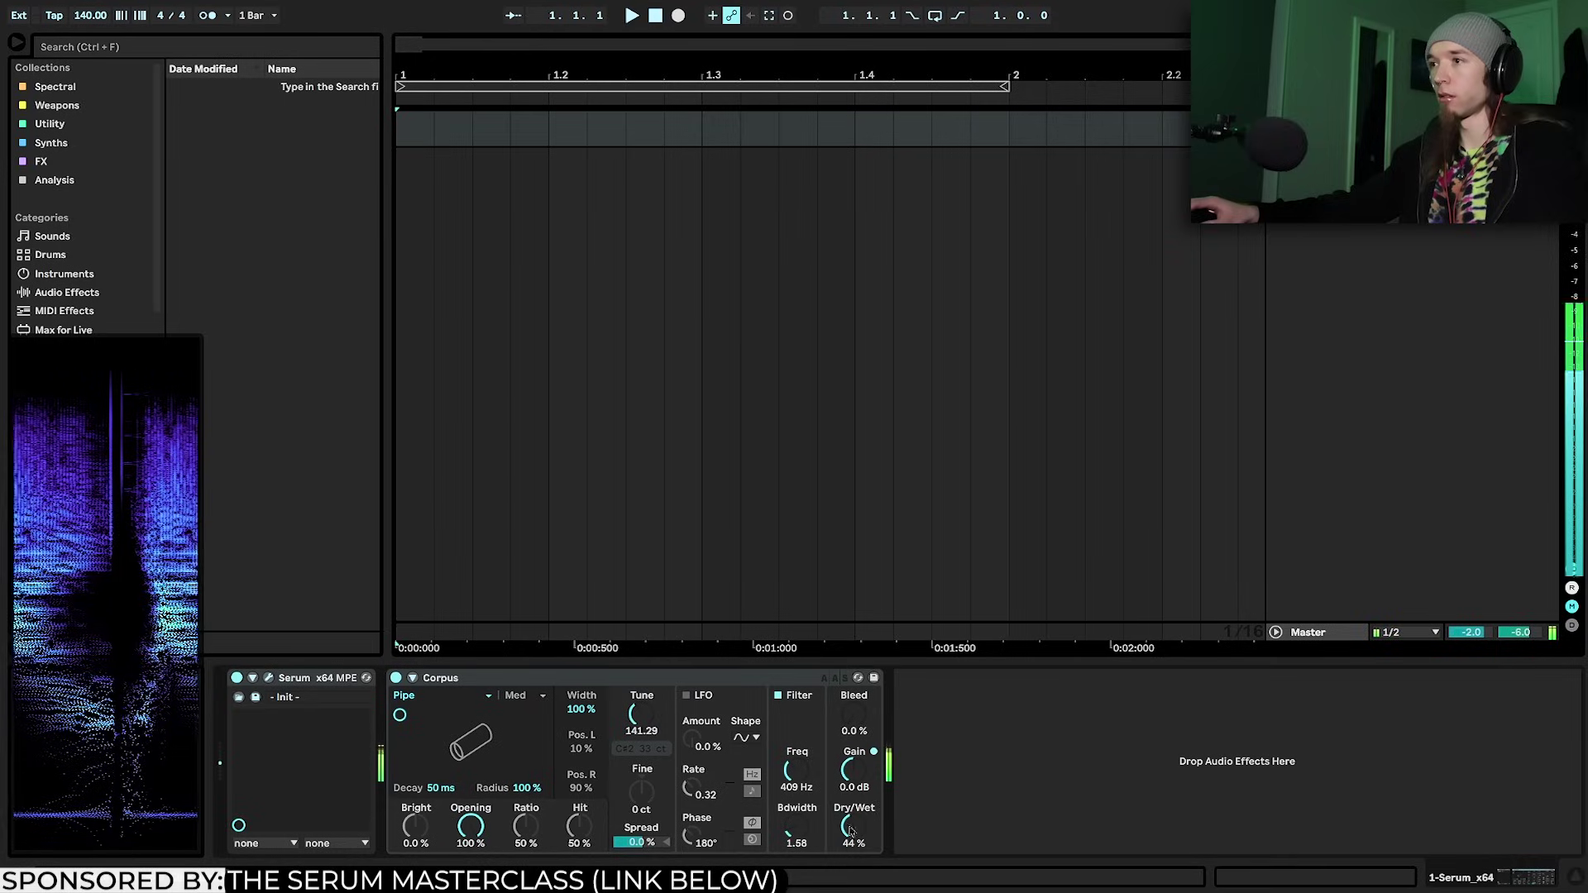
pyautogui.moveTo(790, 774); pyautogui.dragTo(787, 792)
# Add the OTT preset after Corpus, with its Amount at 65% and its Output at 6.20 dB
pyautogui.hotkey('ctrl', 'f')
pyautogui.write('ott')
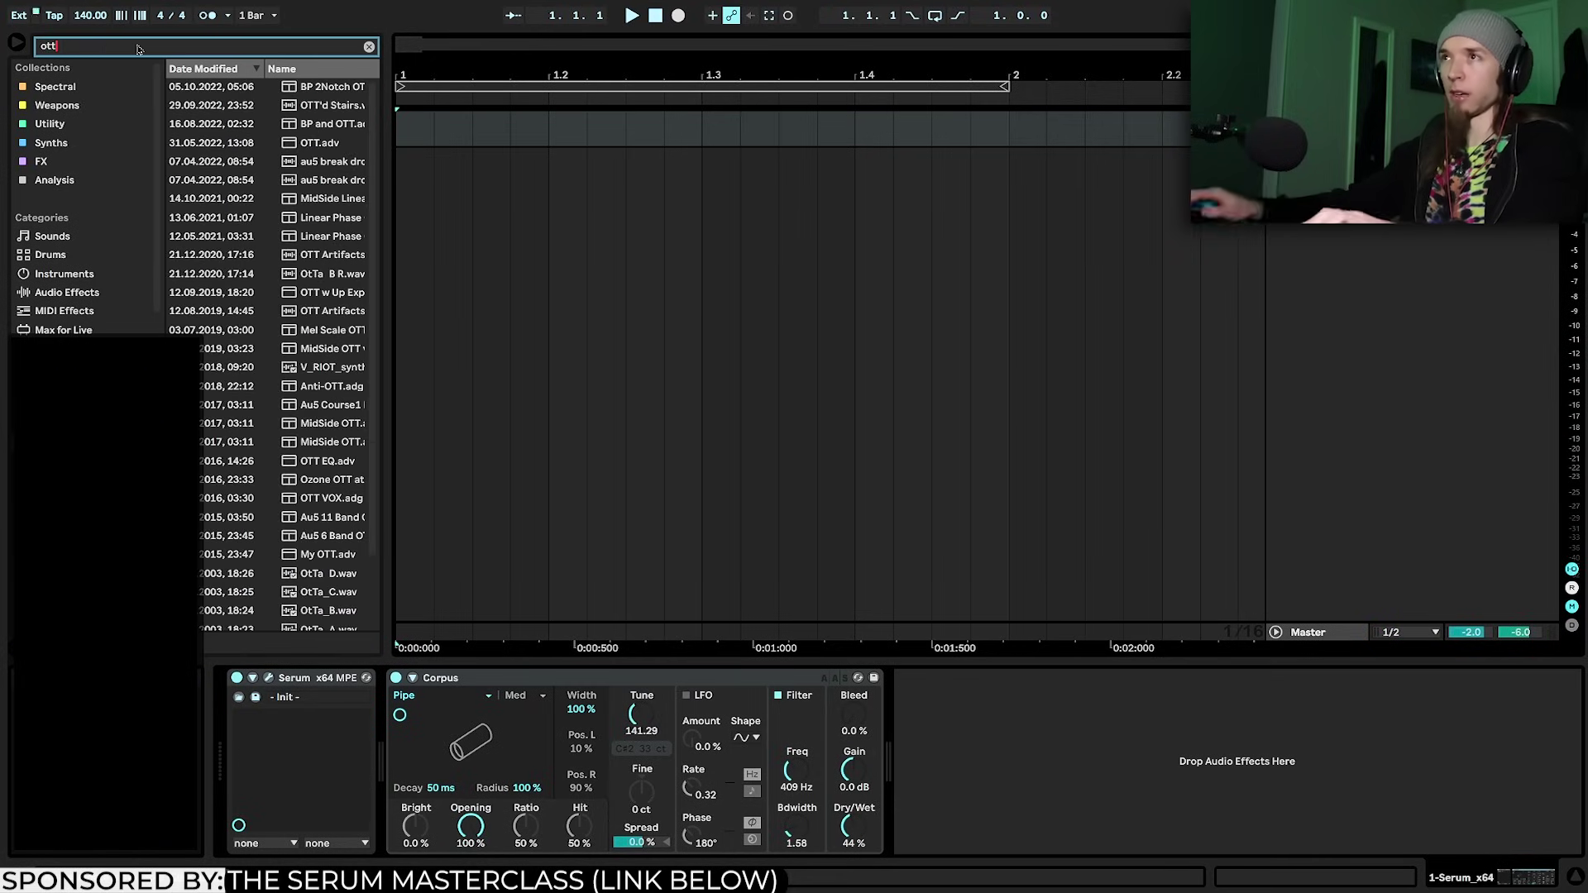
pyautogui.doubleClick(323, 142)
pyautogui.click(369, 46)
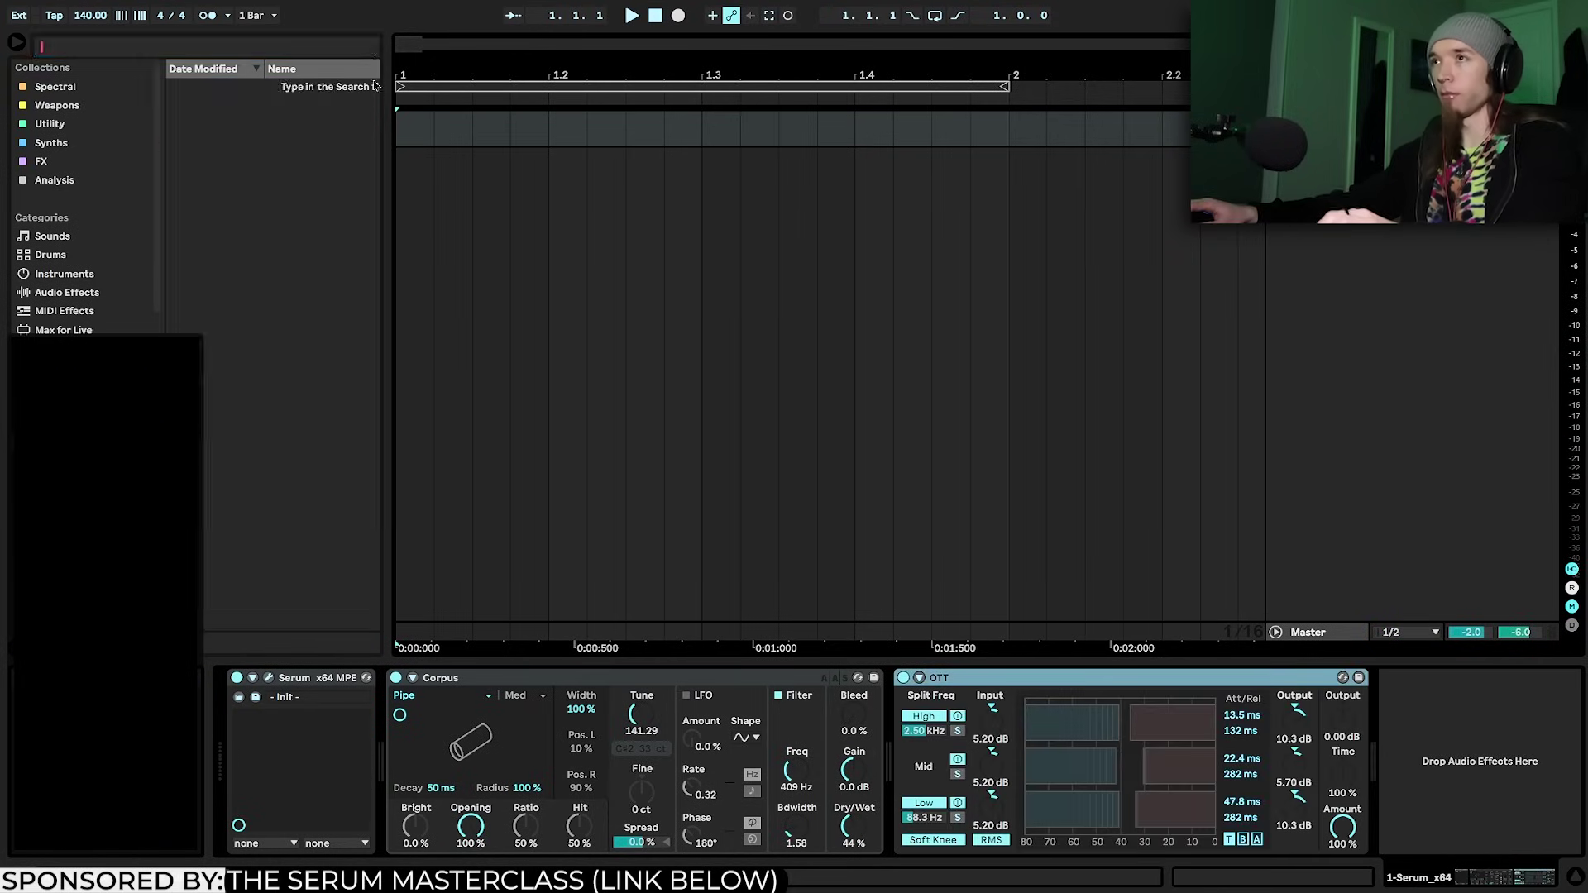
pyautogui.moveTo(1341, 829); pyautogui.dragTo(1341, 887)
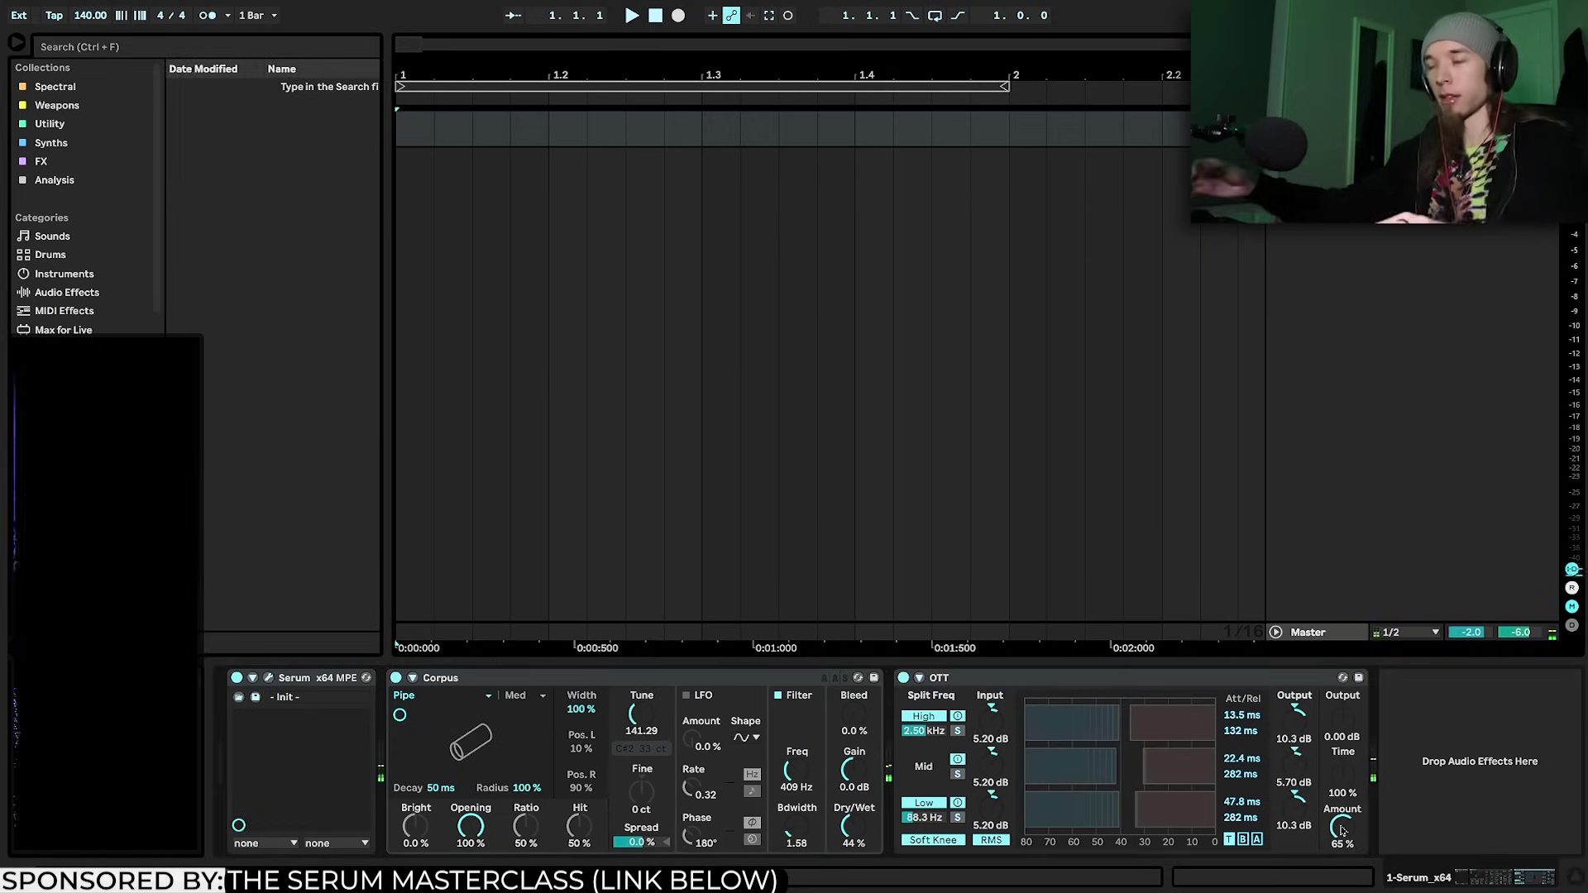
pyautogui.moveTo(1342, 716); pyautogui.dragTo(1341, 691)
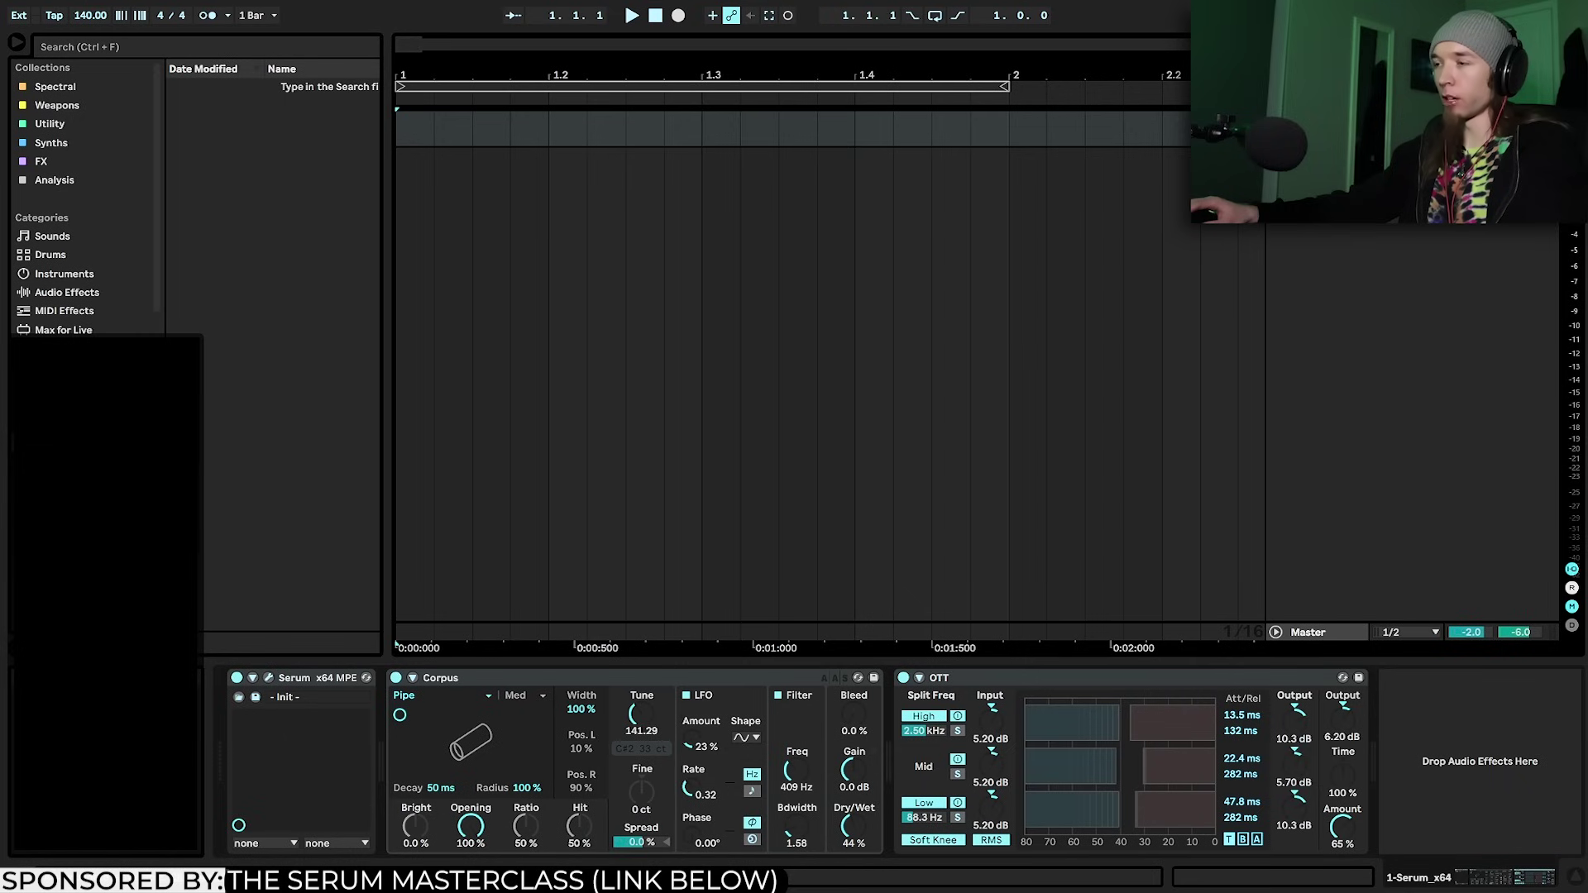
# Enable the Corpus LFO with an Amount of 25% and Phase of 0°, and lower the pipe's Radius to 78%
pyautogui.moveTo(713, 733); pyautogui.dragTo(713, 729)
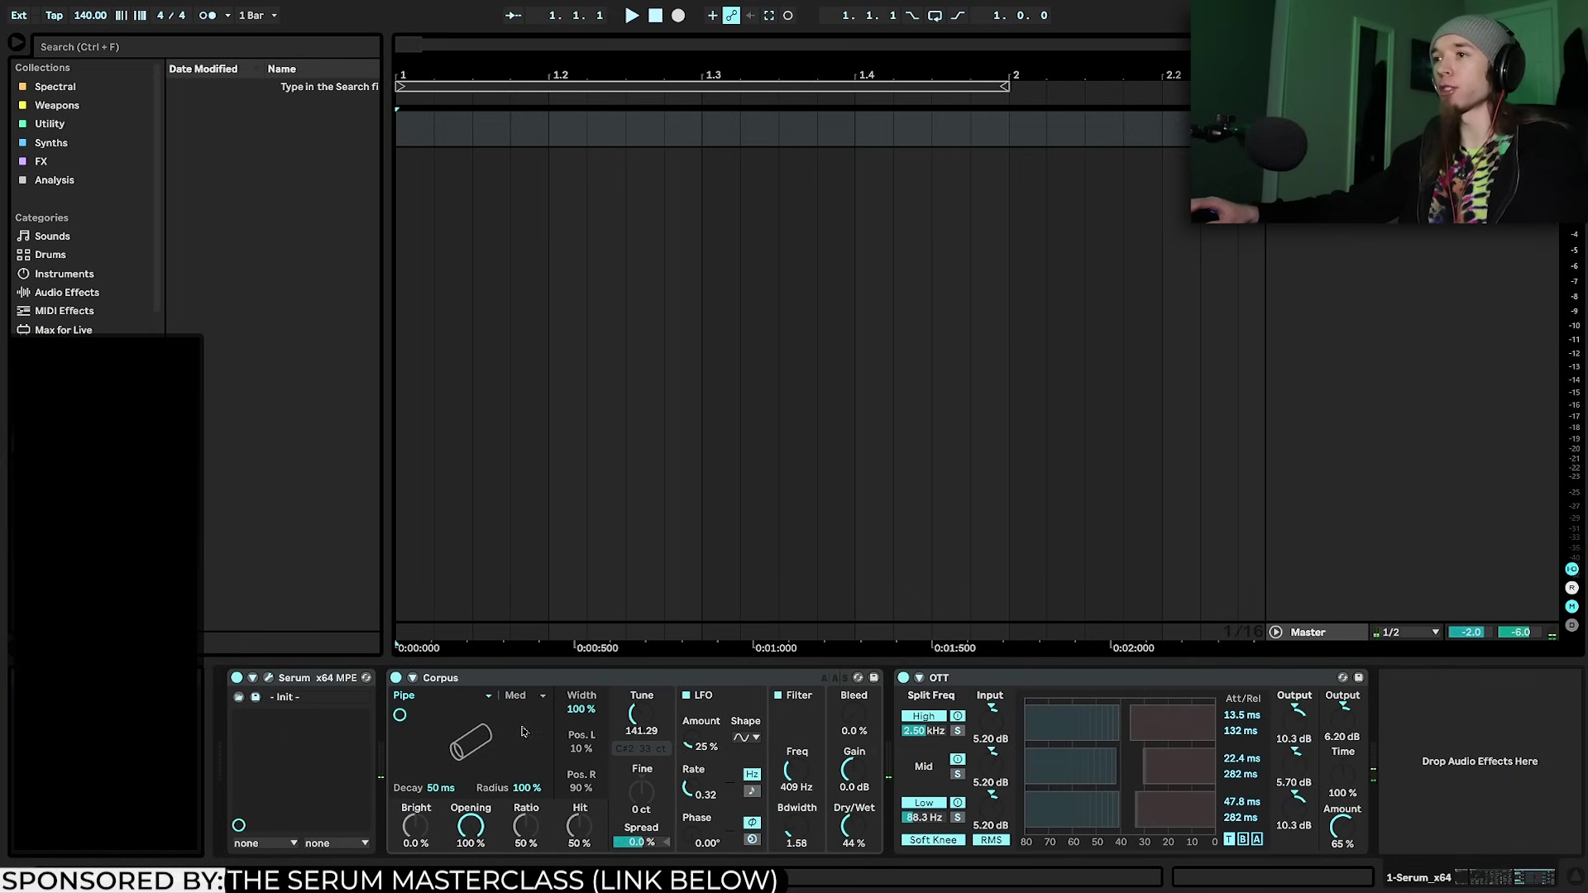
pyautogui.moveTo(526, 788); pyautogui.dragTo(526, 794)
pyautogui.moveTo(157, 489)
pyautogui.mouseDown()
pyautogui.moveTo(128, 497)
pyautogui.moveTo(160, 513)
pyautogui.mouseUp()
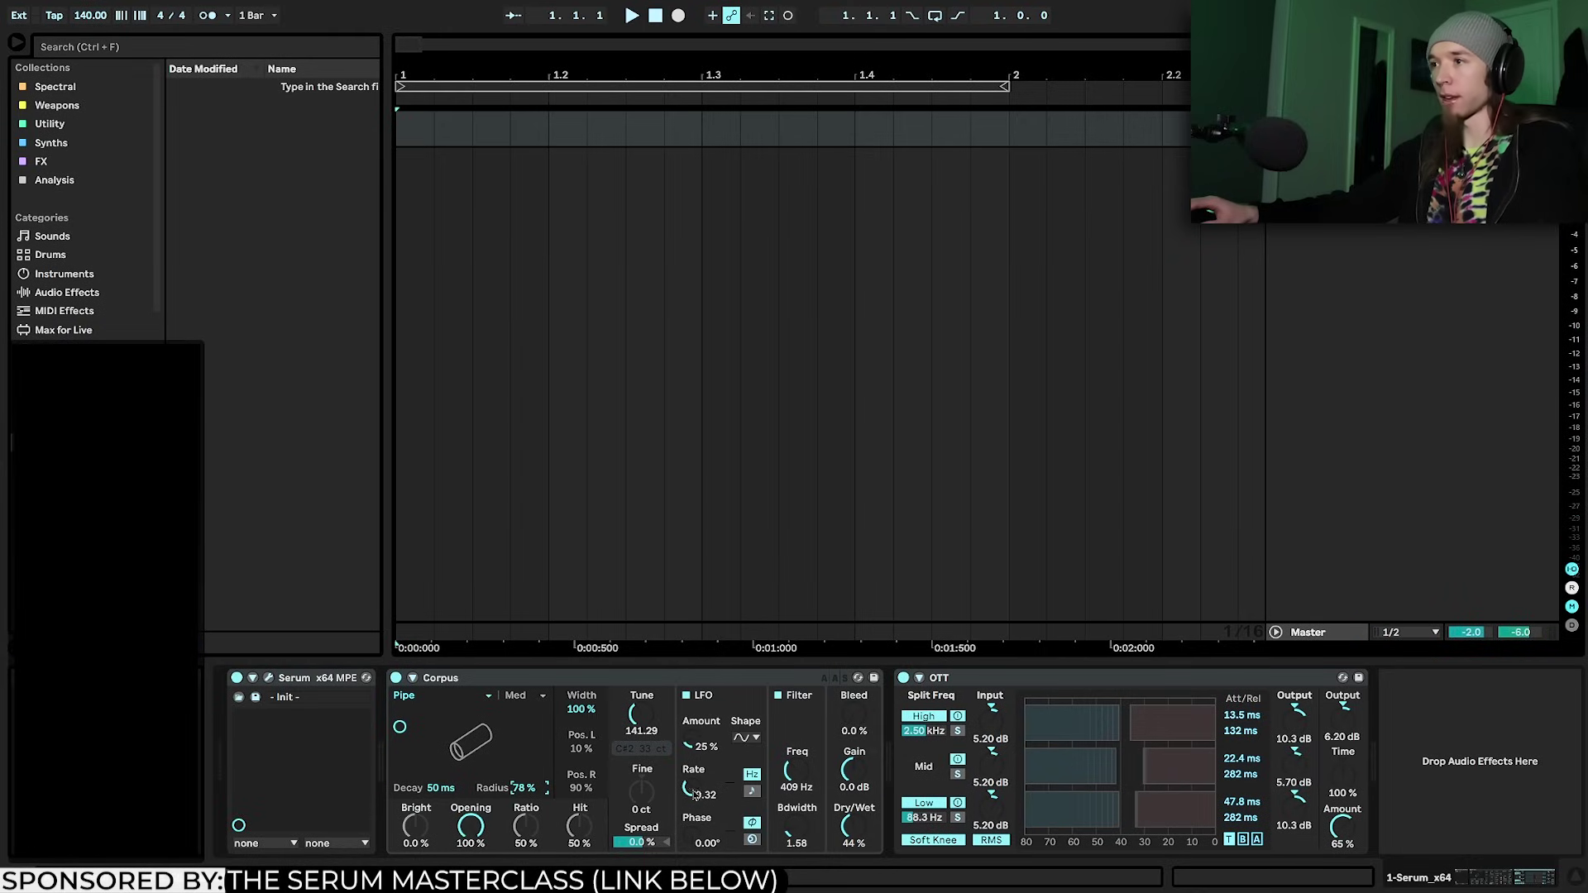
# Lower the Corpus pipe's Radius to 64%, then search the browser for "eq" and insert EQ Eight between Corpus and OTT
pyautogui.moveTo(530, 793); pyautogui.dragTo(530, 804)
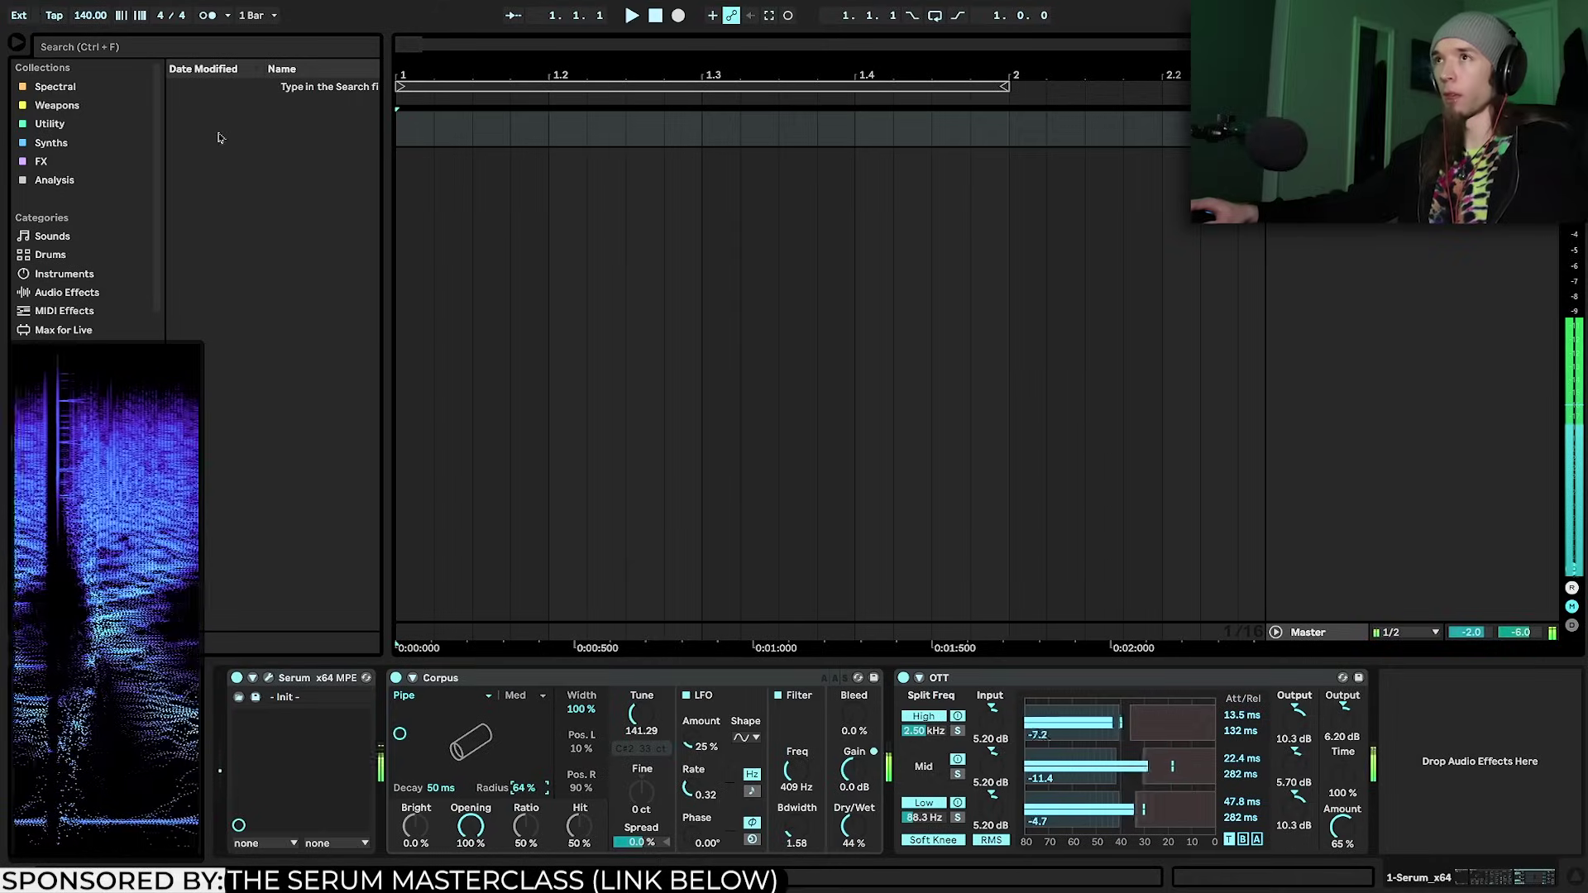
pyautogui.hotkey('ctrl', 'f')
pyautogui.write('eq')
pyautogui.moveTo(310, 106); pyautogui.dragTo(854, 734)
pyautogui.click(369, 48)
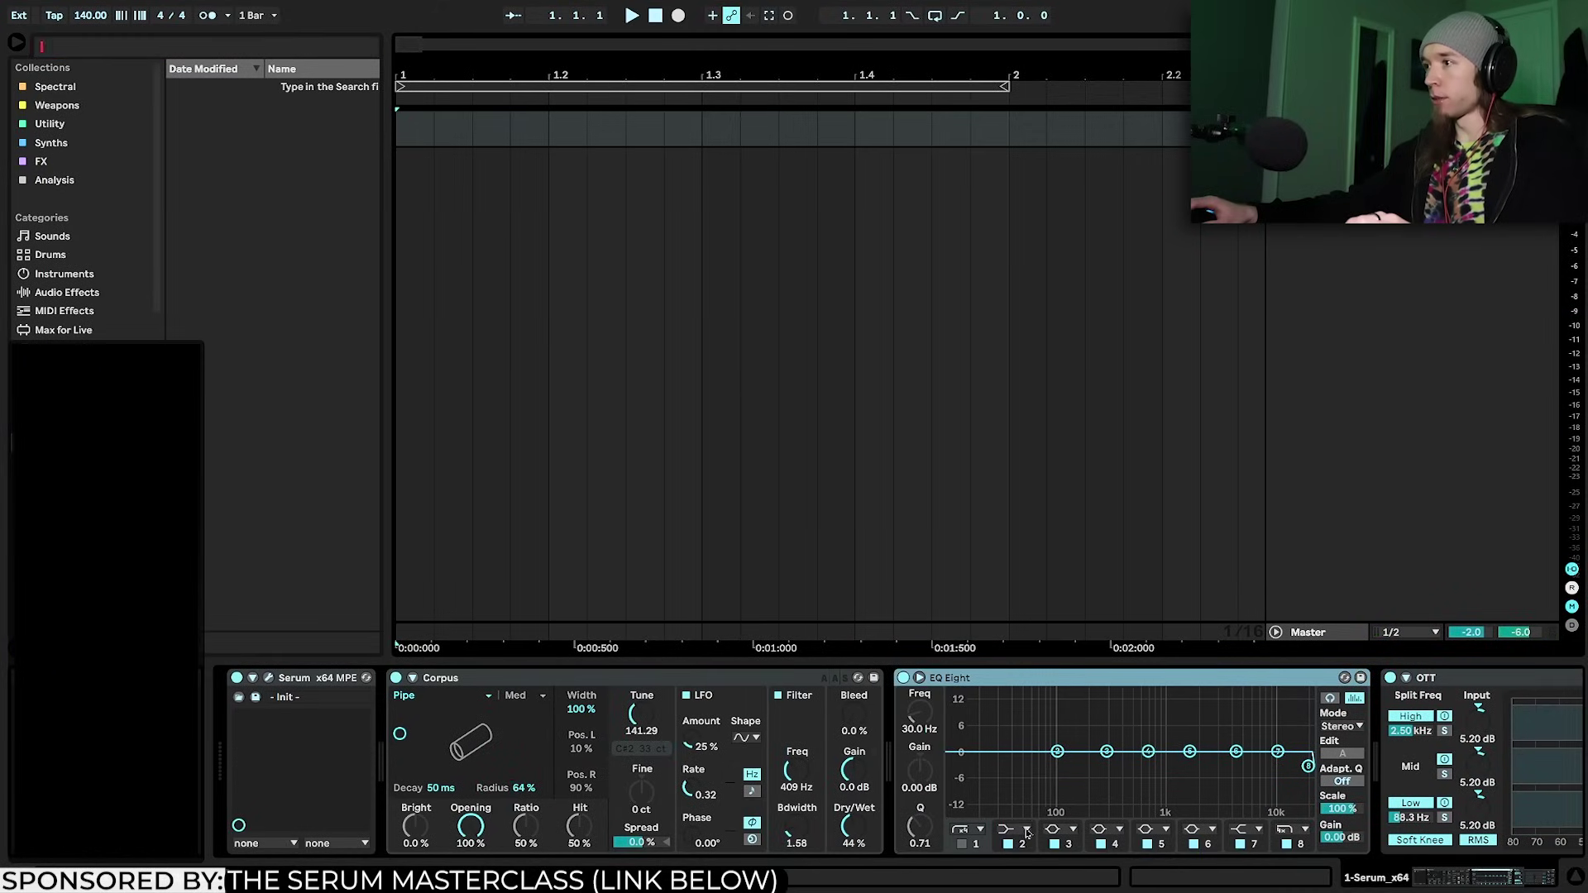
# Set EQ Eight bands 2 and 7 to bell shapes and boost bands 2, 3 and 4 to 15 dB, starting at 612 Hz and 979 Hz
pyautogui.click(1026, 831)
pyautogui.click(1020, 757)
pyautogui.click(1245, 830)
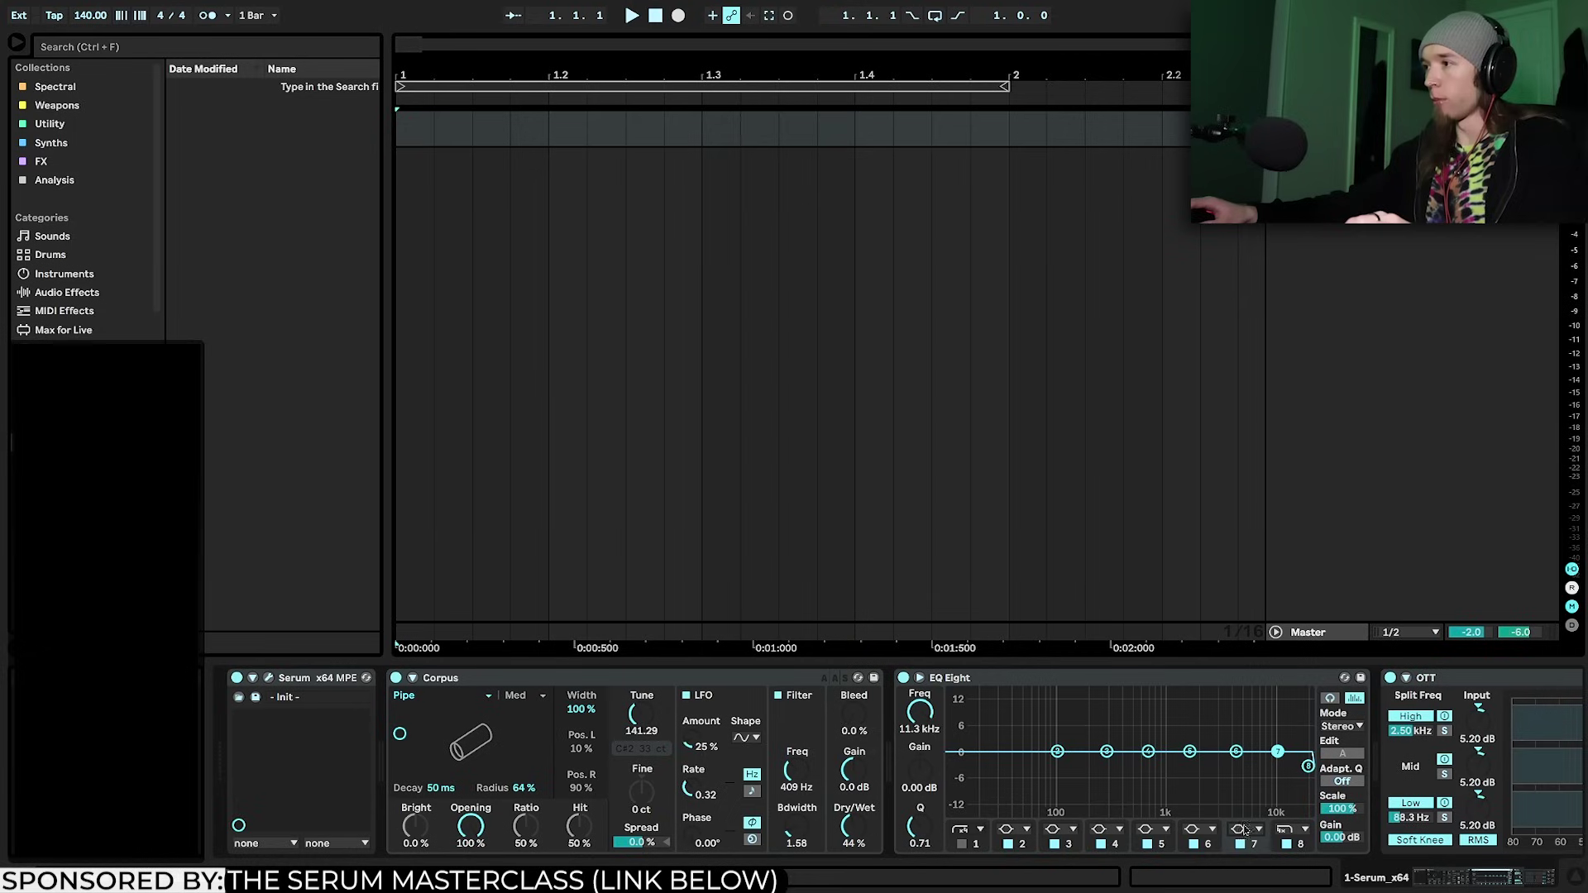
pyautogui.moveTo(1065, 753); pyautogui.dragTo(1144, 693)
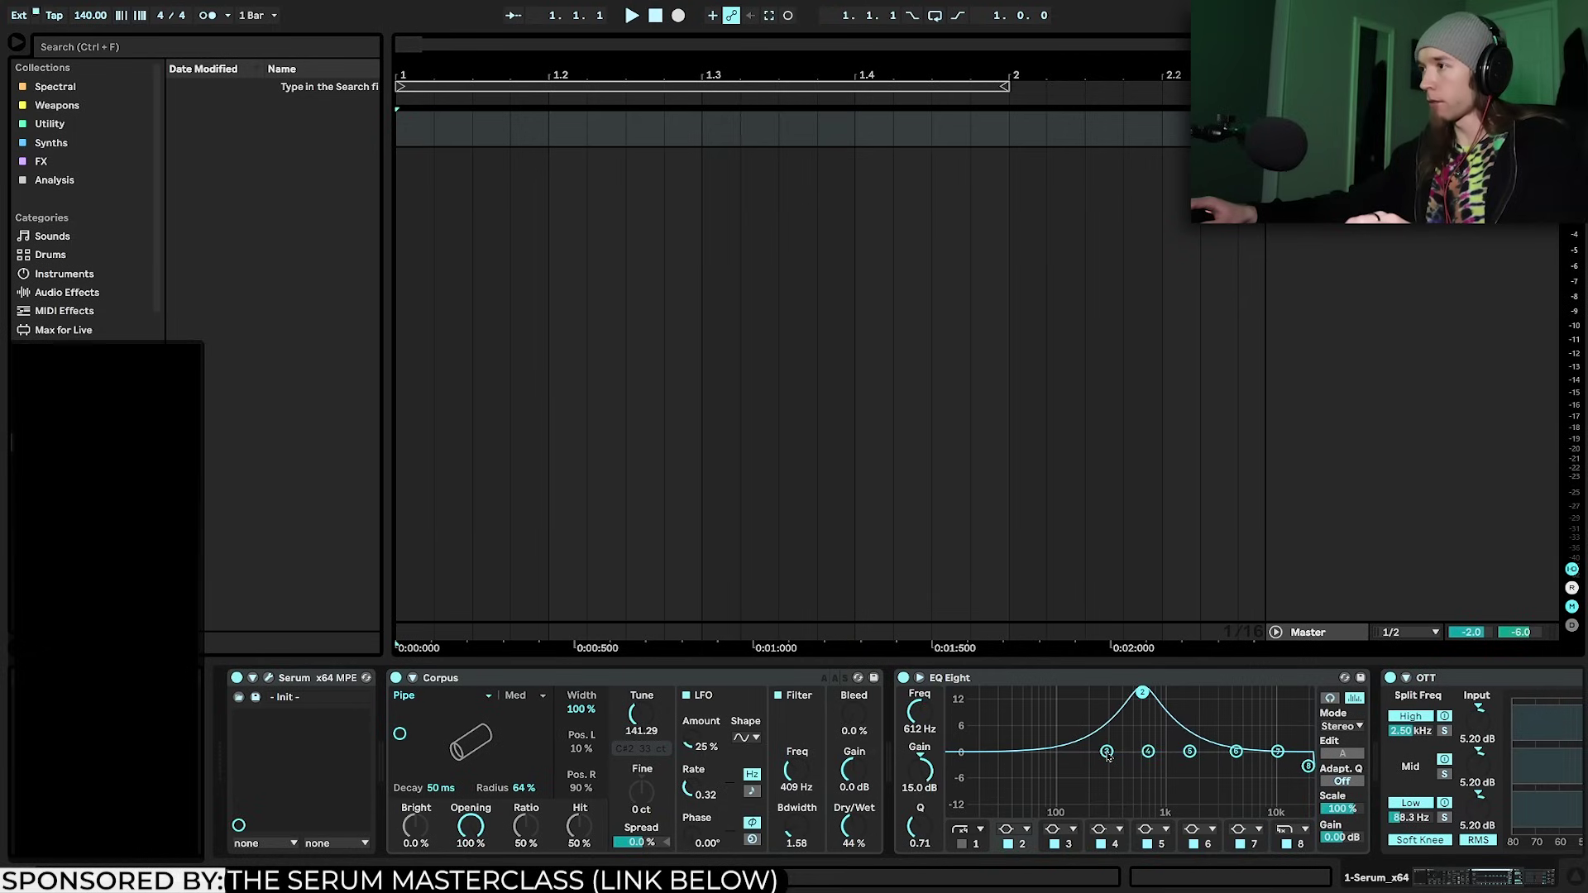
pyautogui.moveTo(1107, 751); pyautogui.dragTo(1165, 692)
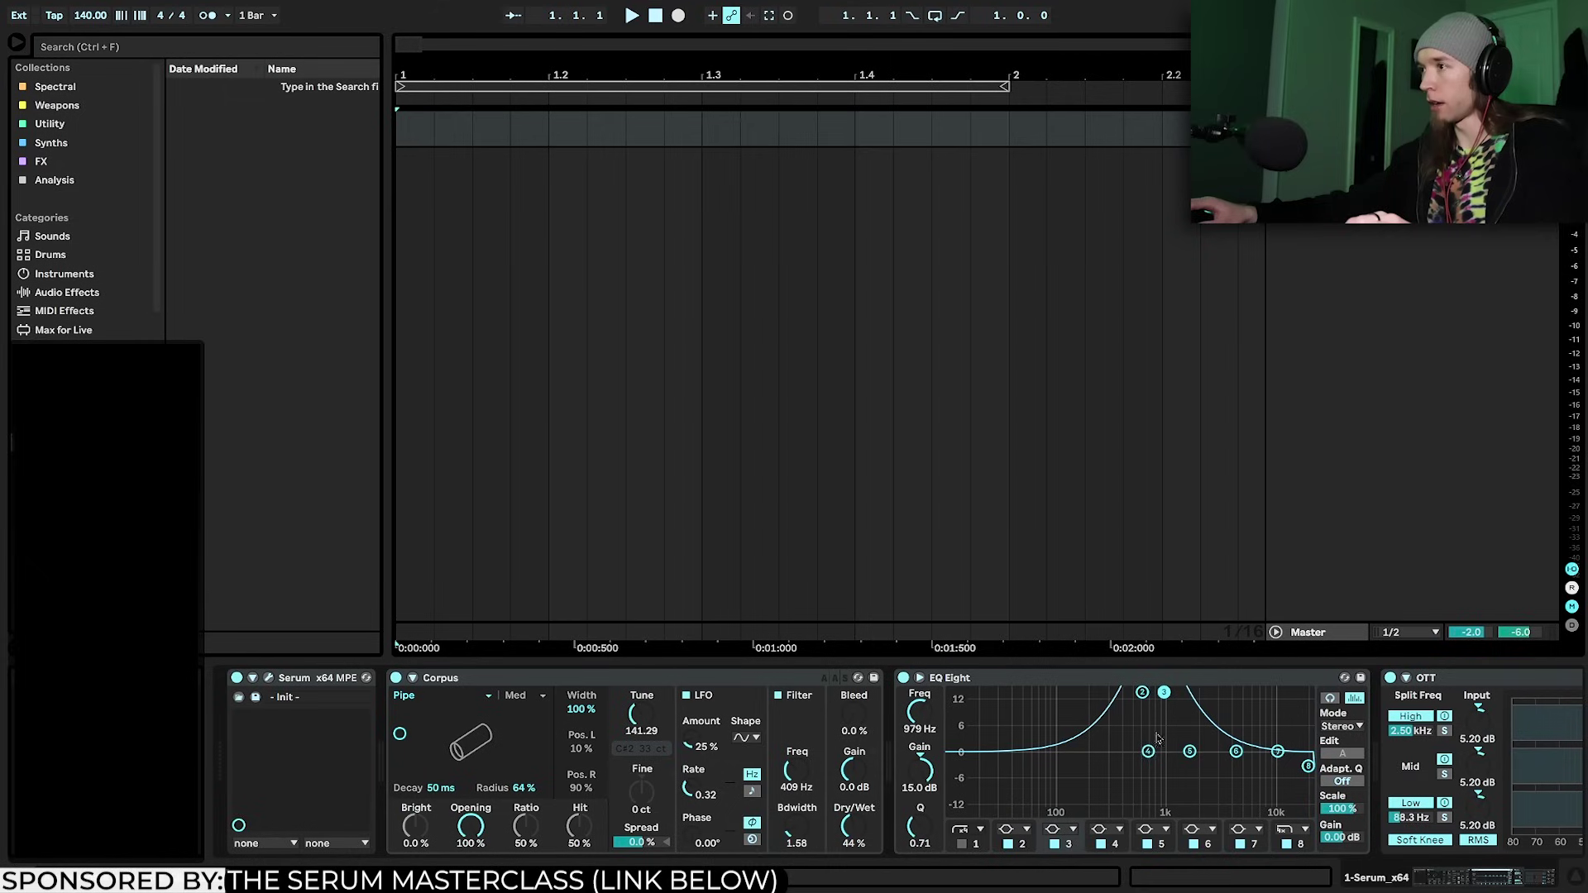
pyautogui.moveTo(1148, 751); pyautogui.dragTo(1184, 692)
# Cut EQ Eight bands 5 and 6 to -15 dB between the peaks, set Q to 3.19, and shift all five bands up, with band 6 at 1.47 kHz
pyautogui.moveTo(1192, 752); pyautogui.dragTo(1168, 790)
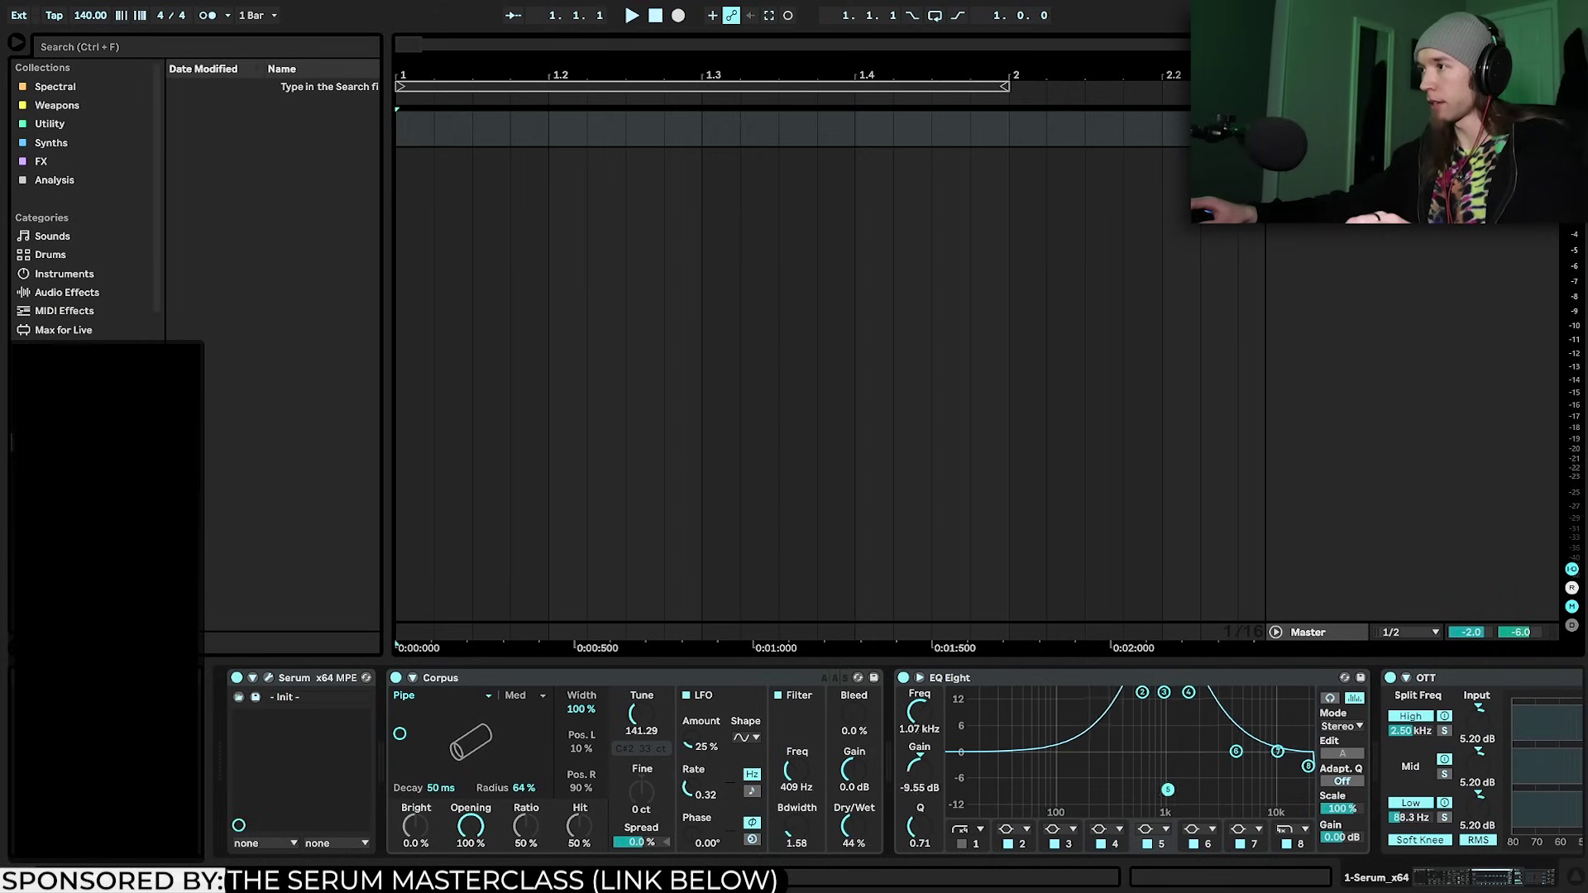
pyautogui.moveTo(1236, 751); pyautogui.dragTo(1153, 811)
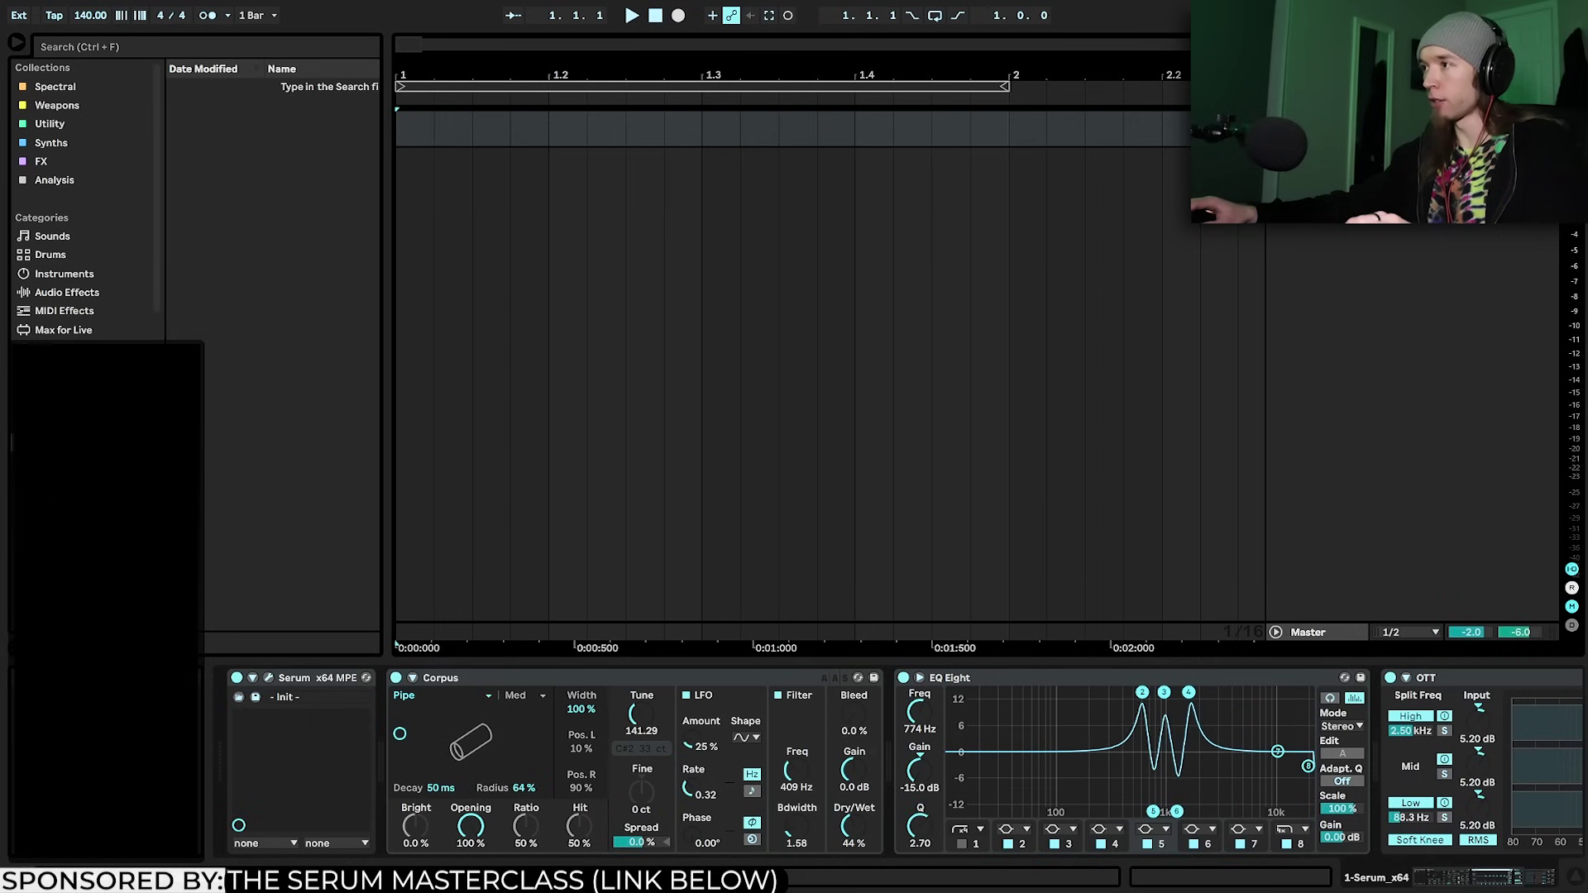
pyautogui.moveTo(919, 826); pyautogui.dragTo(919, 760)
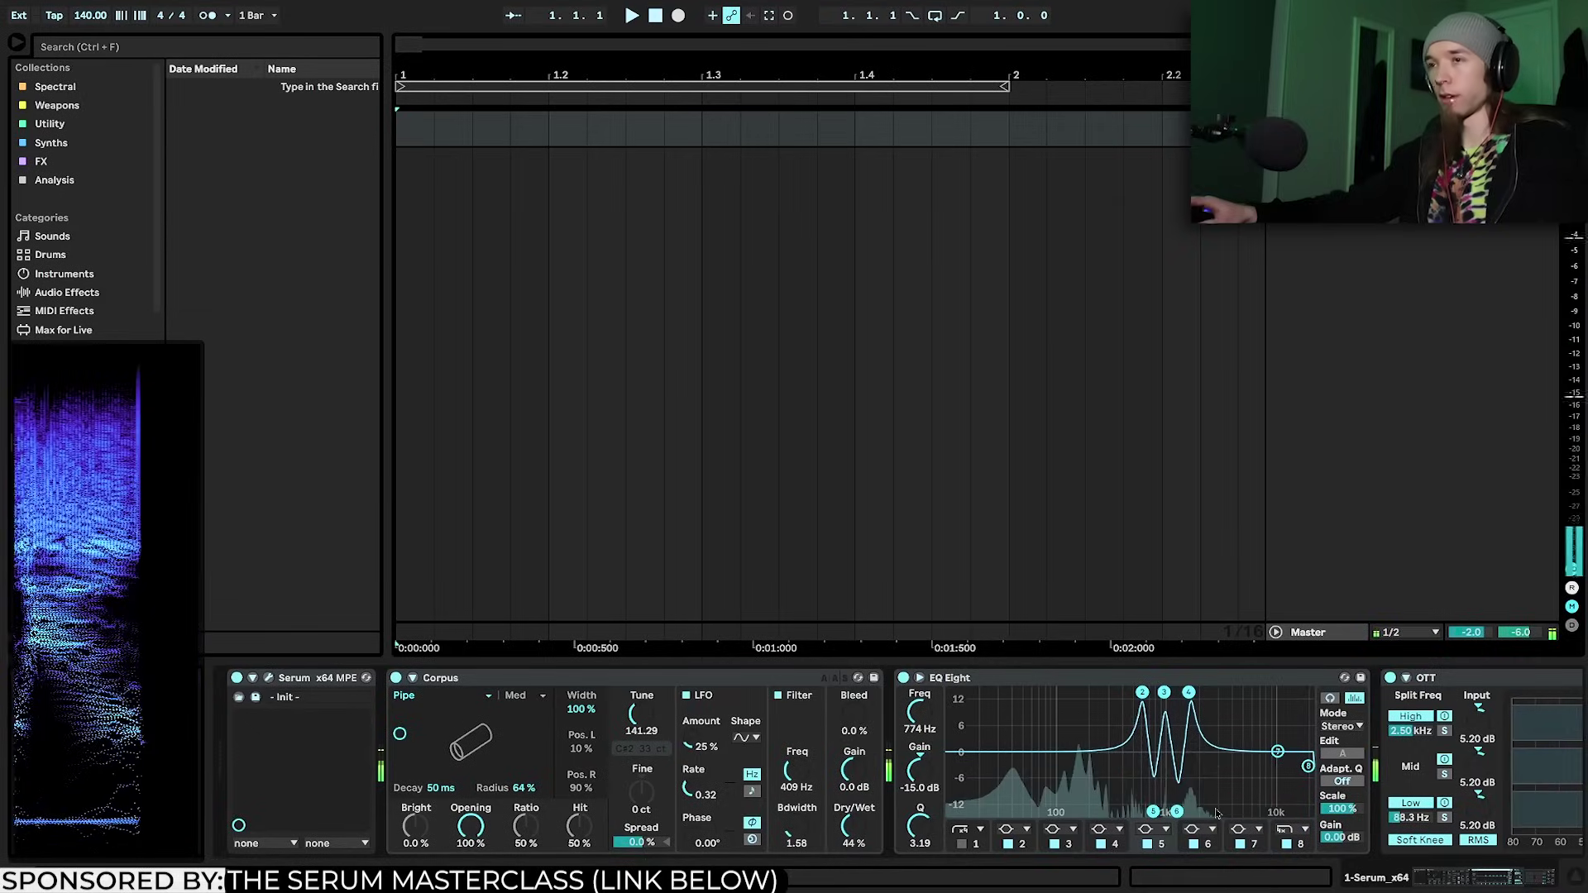
pyautogui.moveTo(1177, 811); pyautogui.dragTo(1174, 811)
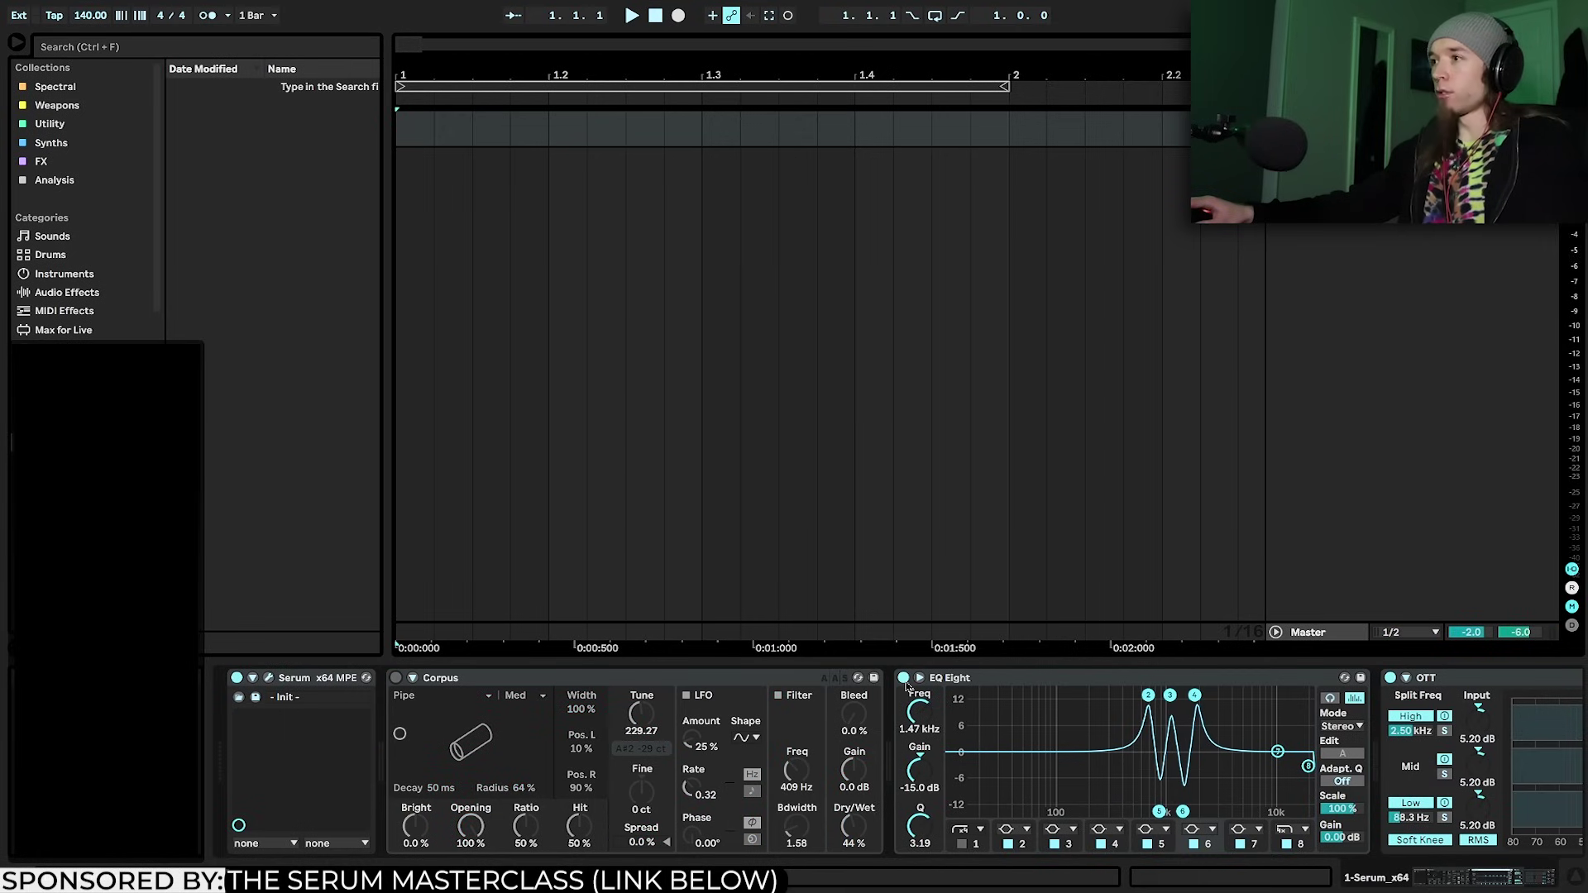
# Bypass EQ Eight, search the browser for "serumfx", insert SerumFX_x64 between Serum and Corpus, and clear the search
pyautogui.click(904, 678)
pyautogui.click(199, 48)
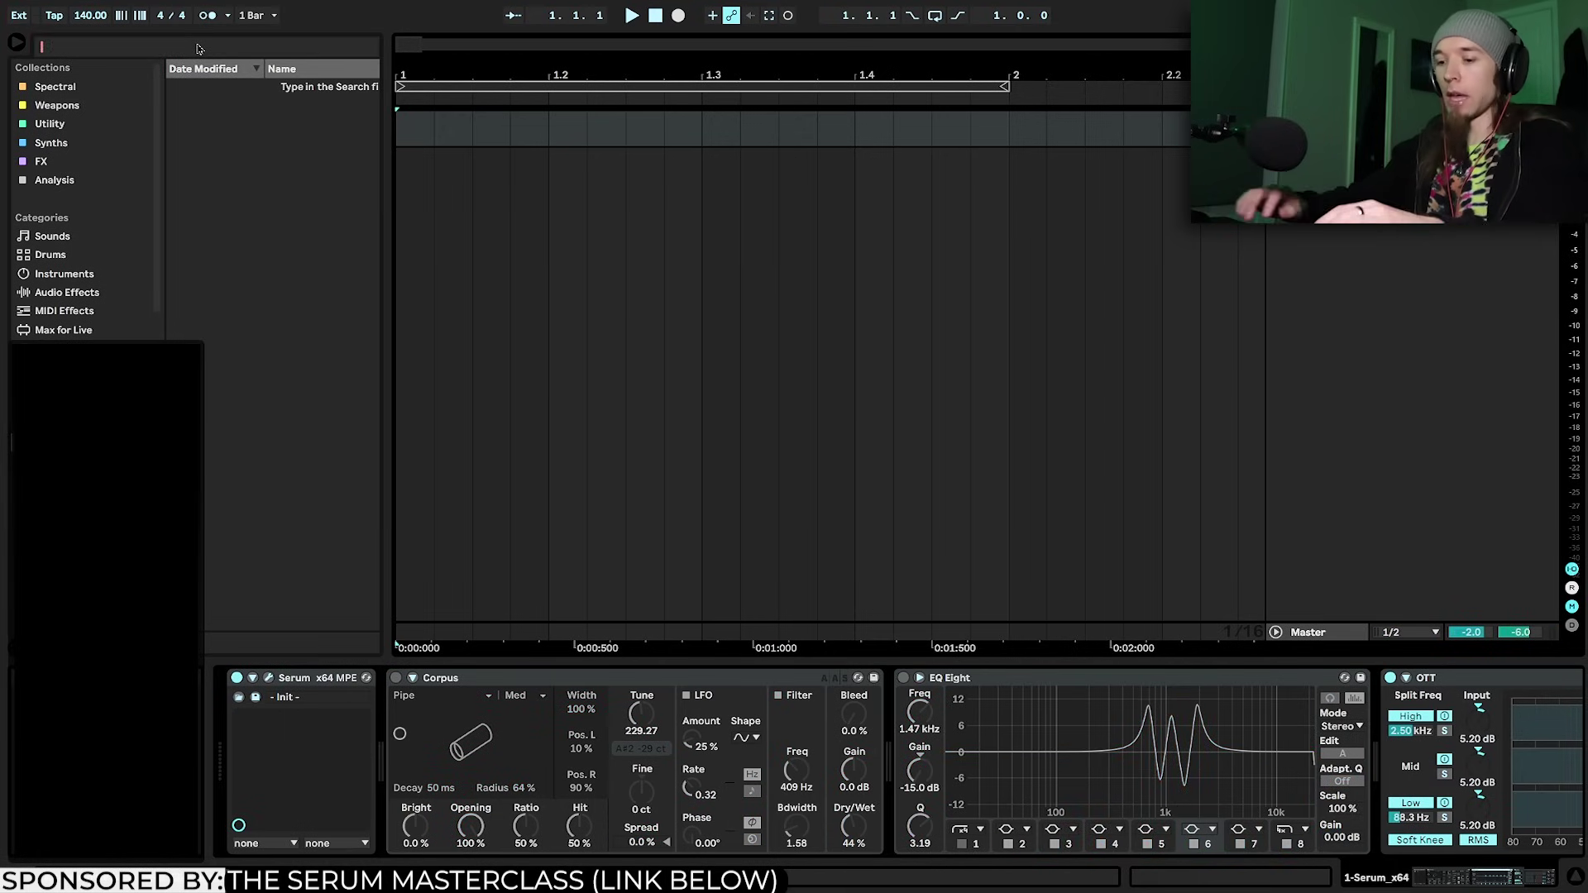
pyautogui.write('serumfx')
pyautogui.moveTo(333, 236); pyautogui.dragTo(428, 684)
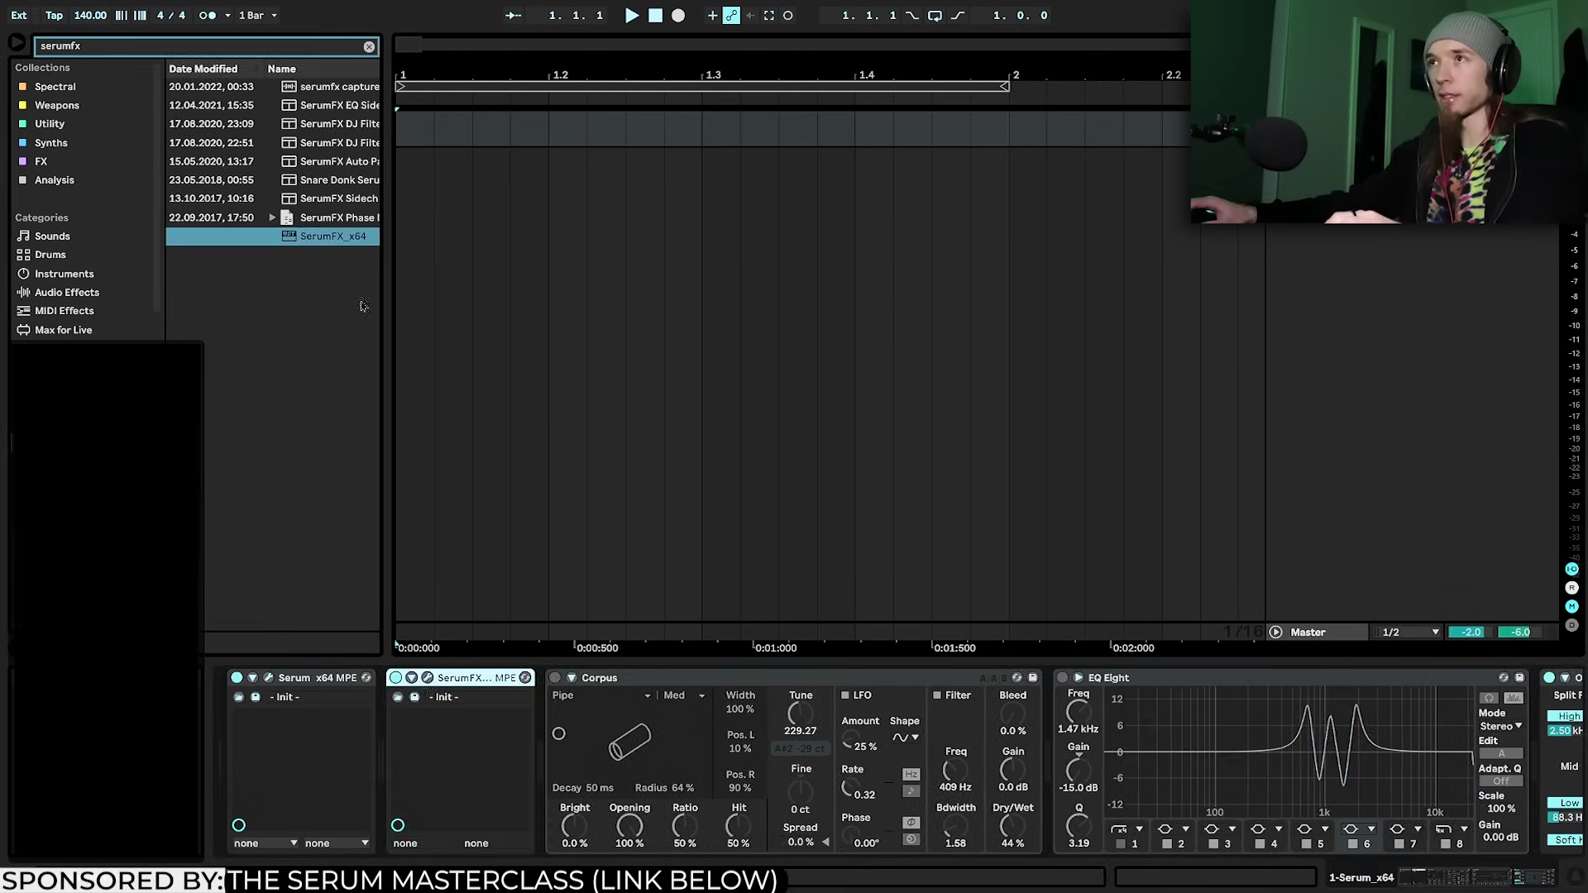
pyautogui.click(369, 47)
# Enable the Filter effect in SerumFX and set its type to the flanger-group comb Cmb HL6-
pyautogui.moveTo(580, 56); pyautogui.dragTo(494, 27)
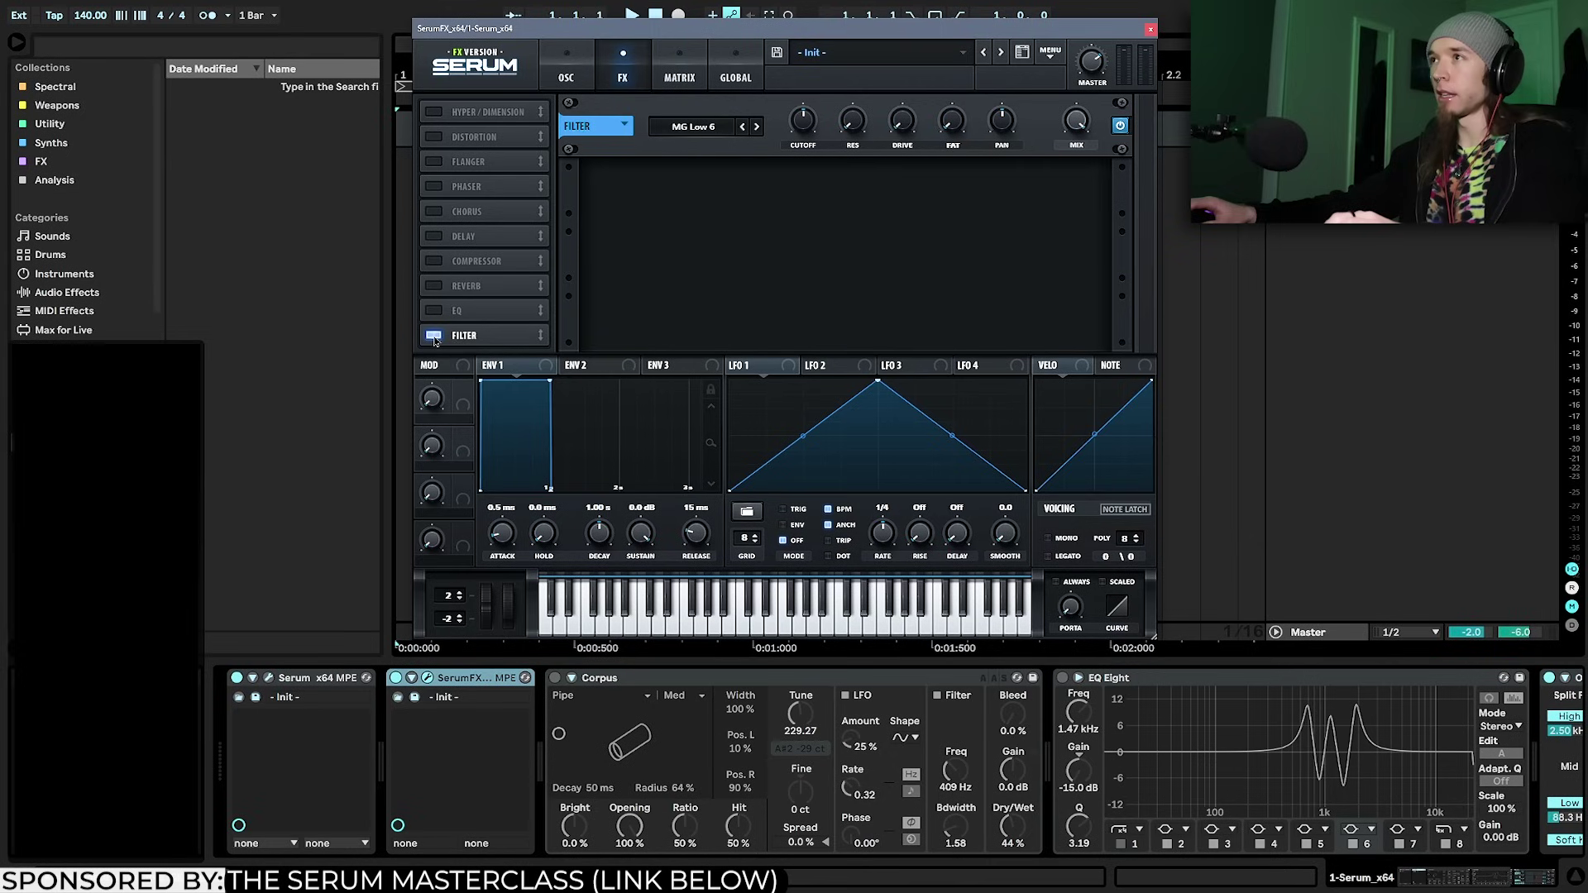
pyautogui.click(693, 129)
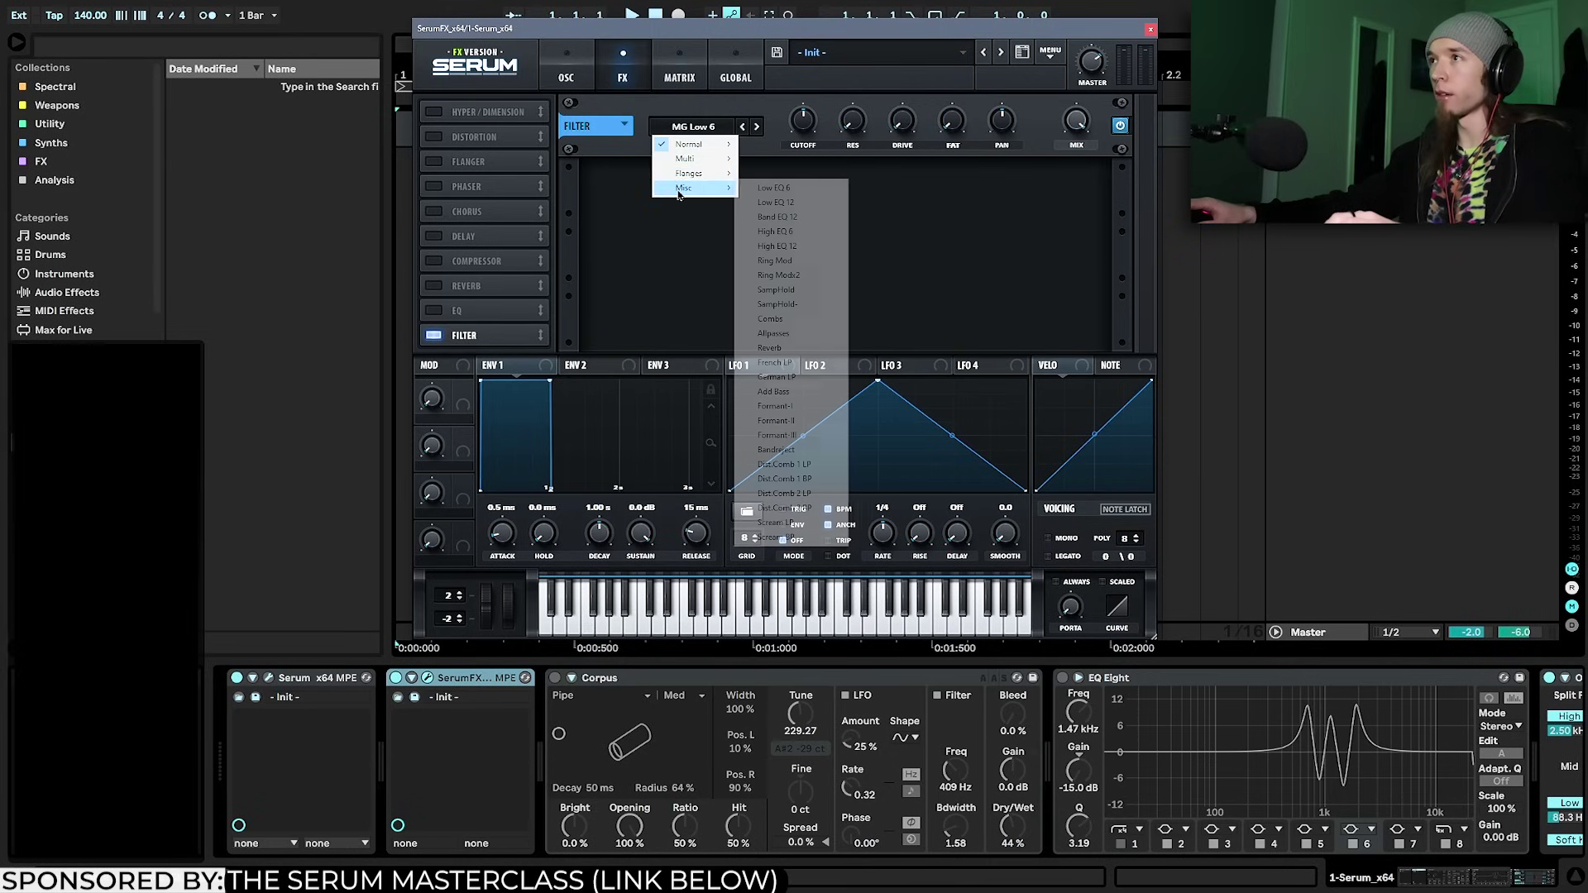
pyautogui.moveTo(719, 179)
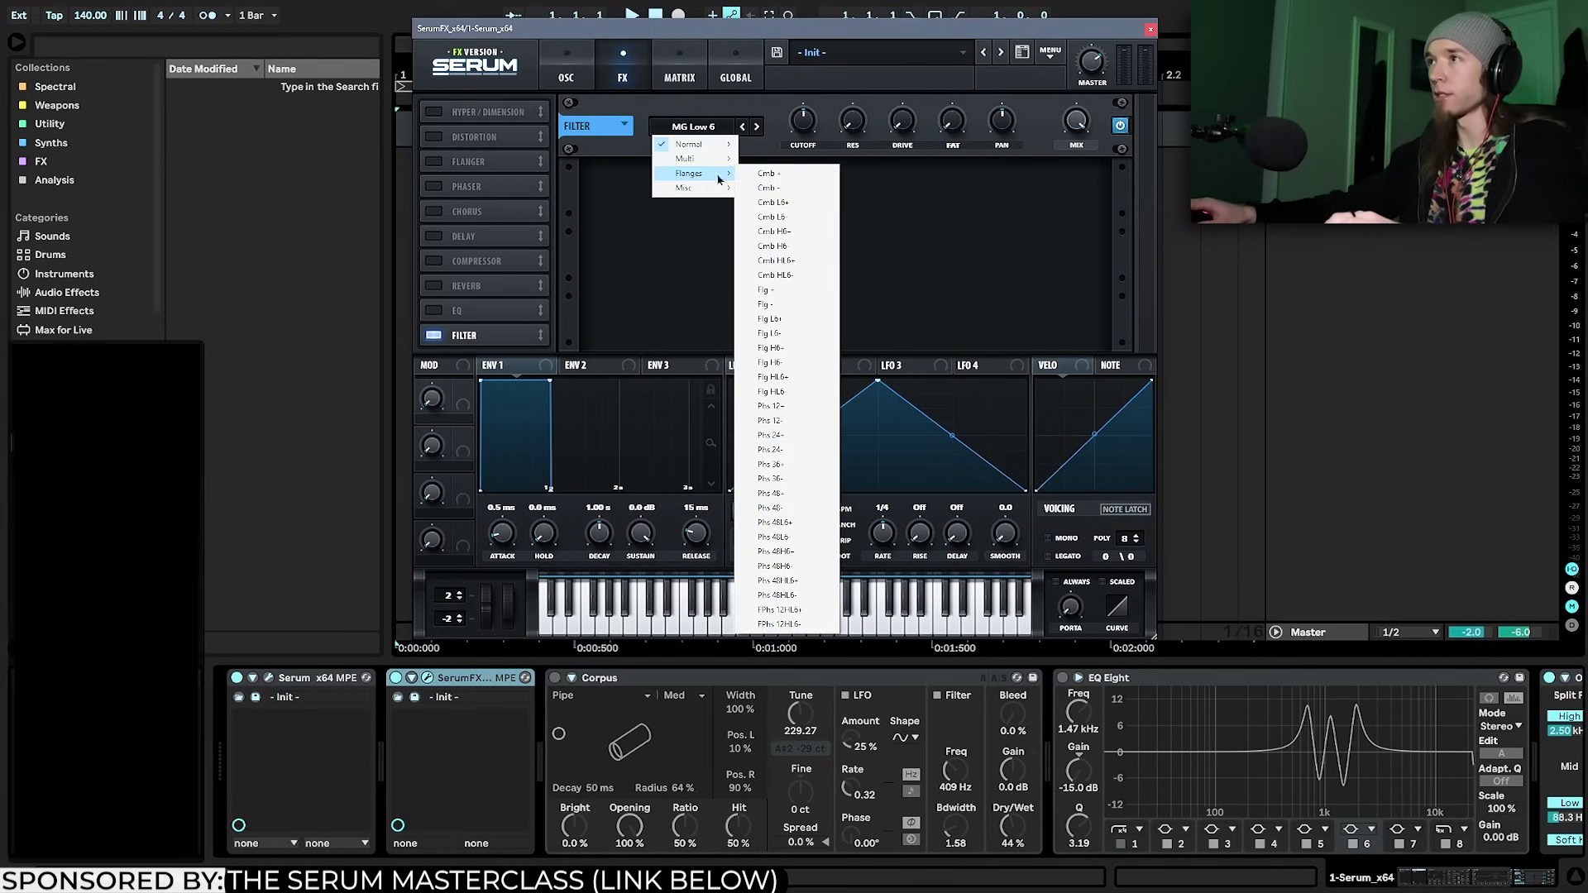
pyautogui.click(798, 277)
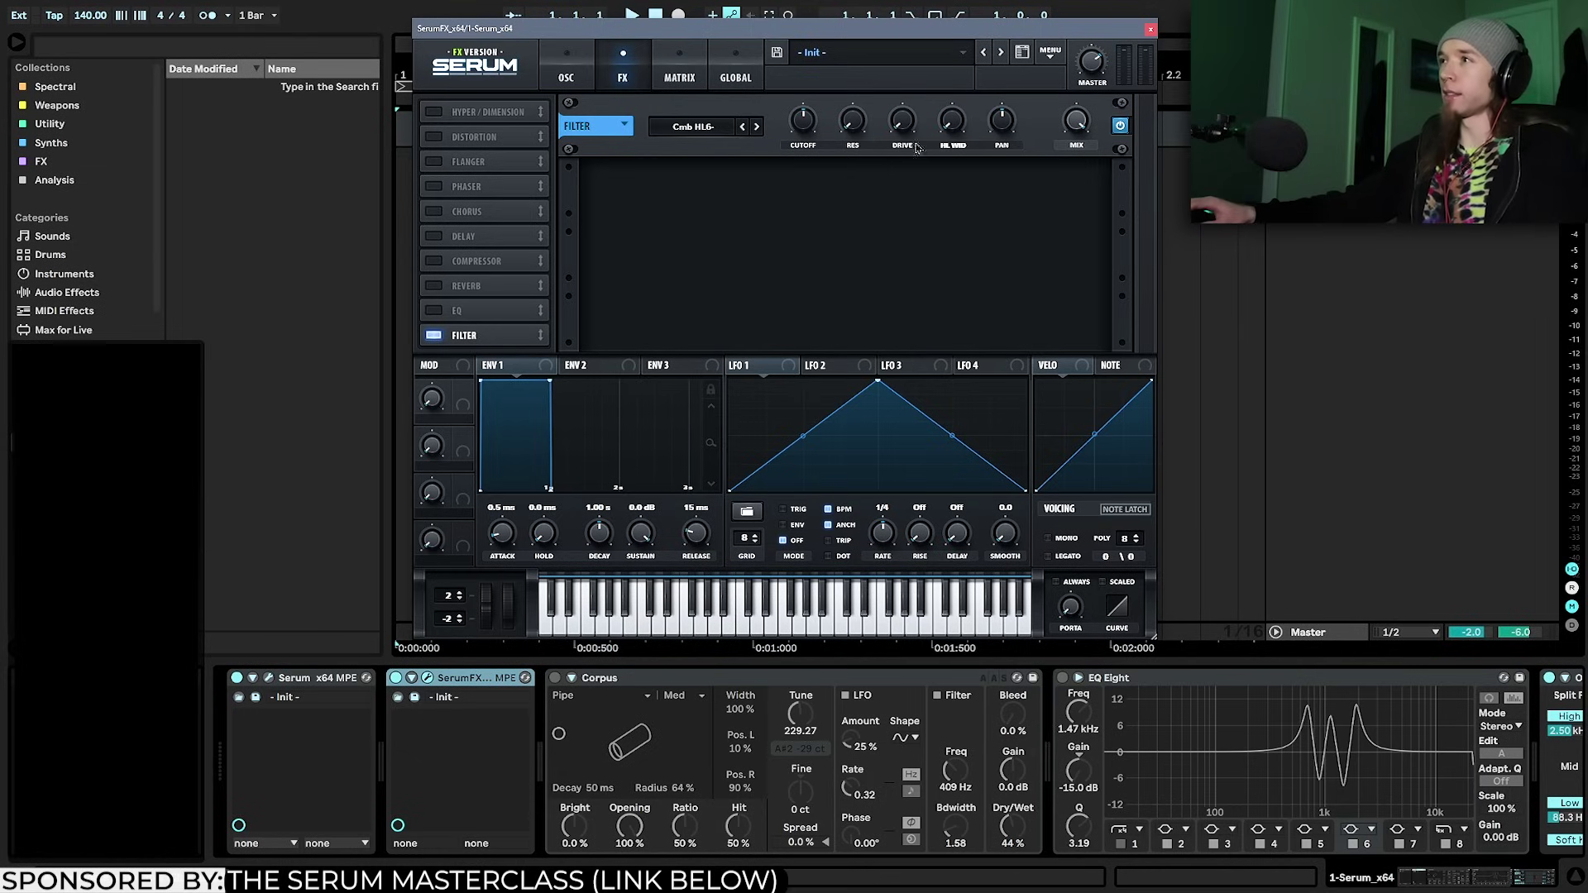
# Raise the comb filter's resonance and try out different Cutoff and HL WID amounts while playing the bass
pyautogui.moveTo(951, 129)
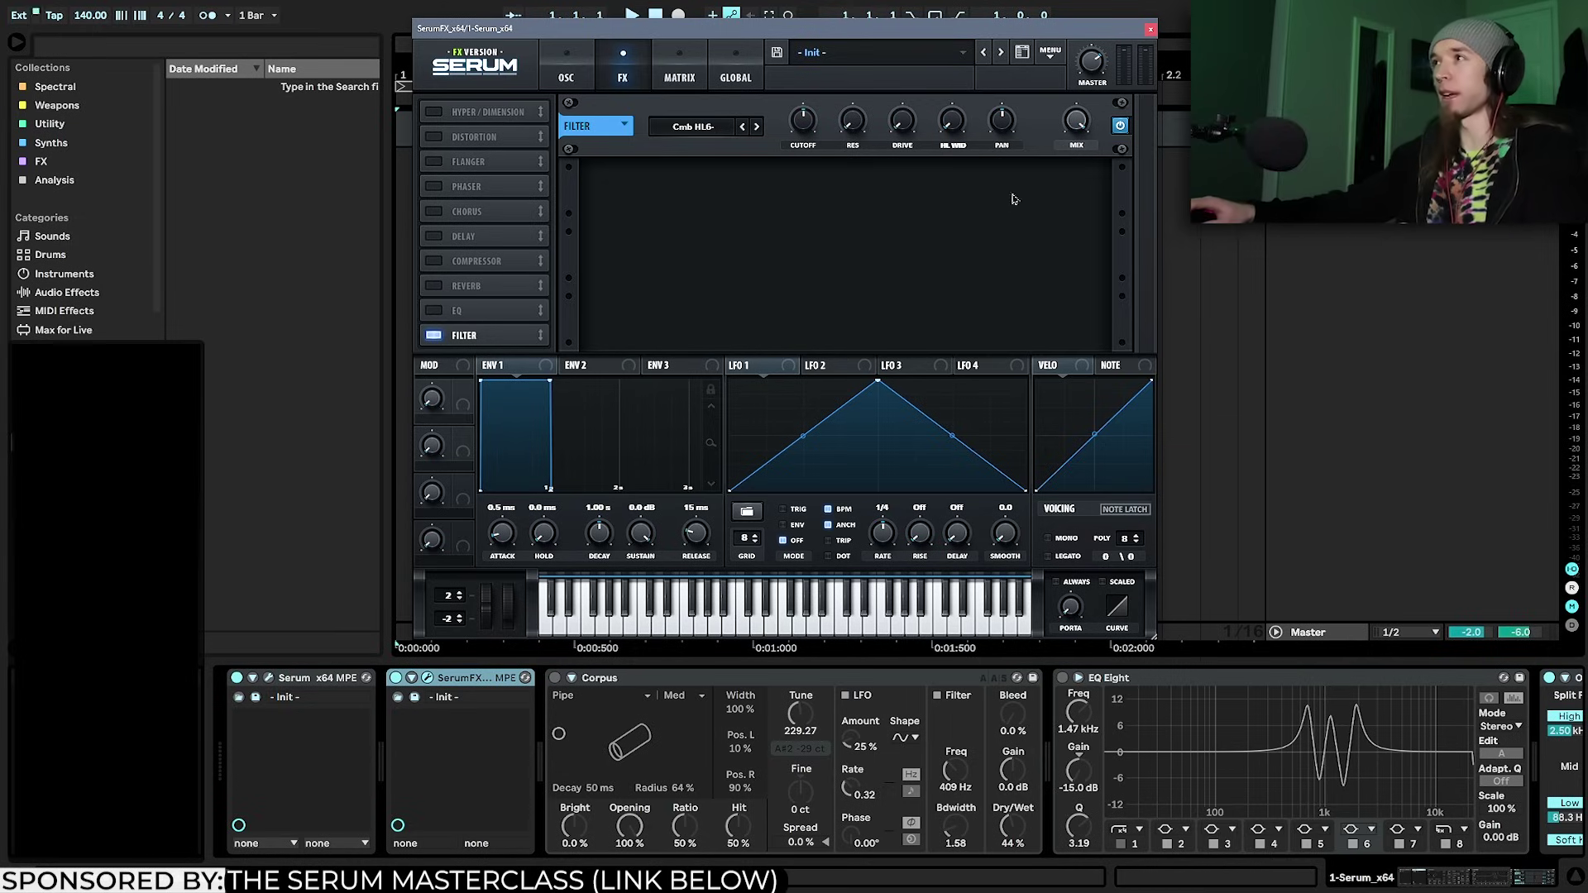
pyautogui.moveTo(866, 133); pyautogui.dragTo(866, 74)
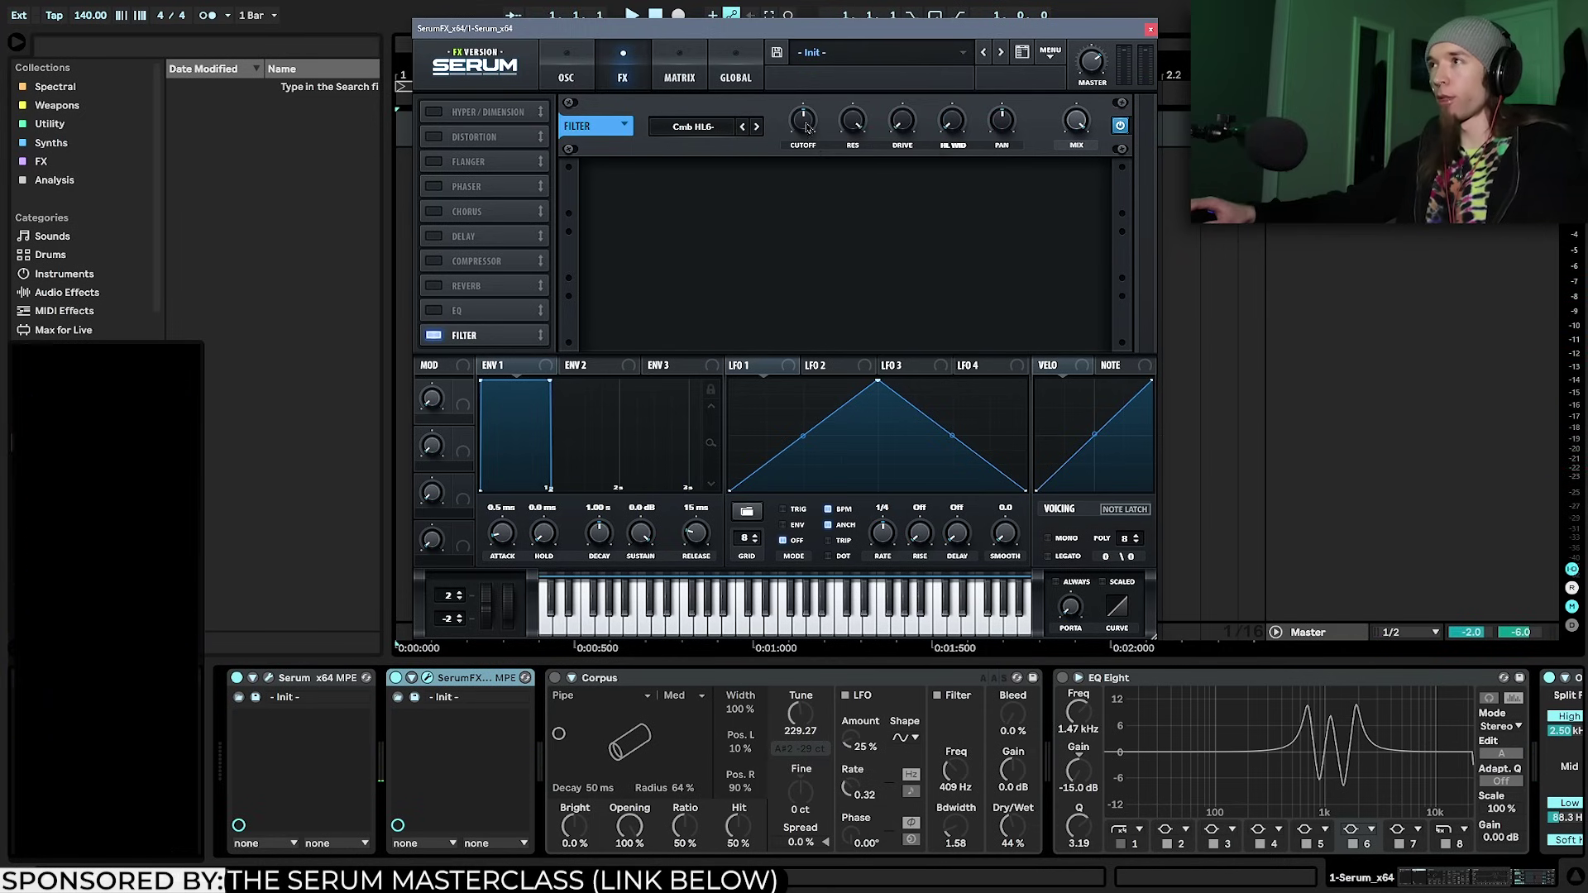
pyautogui.moveTo(807, 128); pyautogui.dragTo(806, 130)
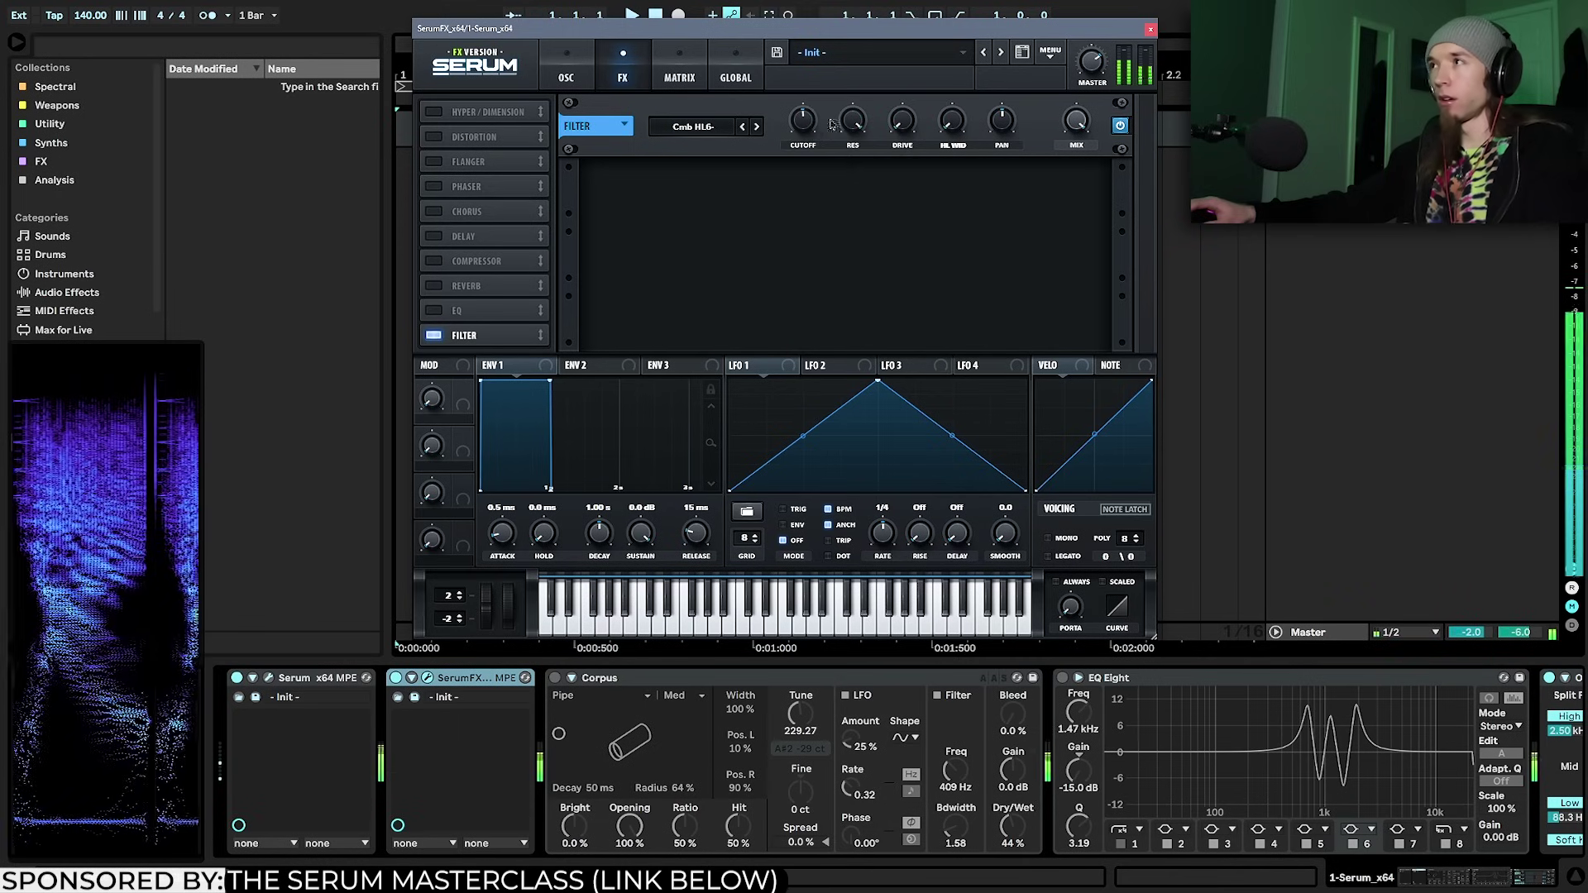
pyautogui.click(956, 122)
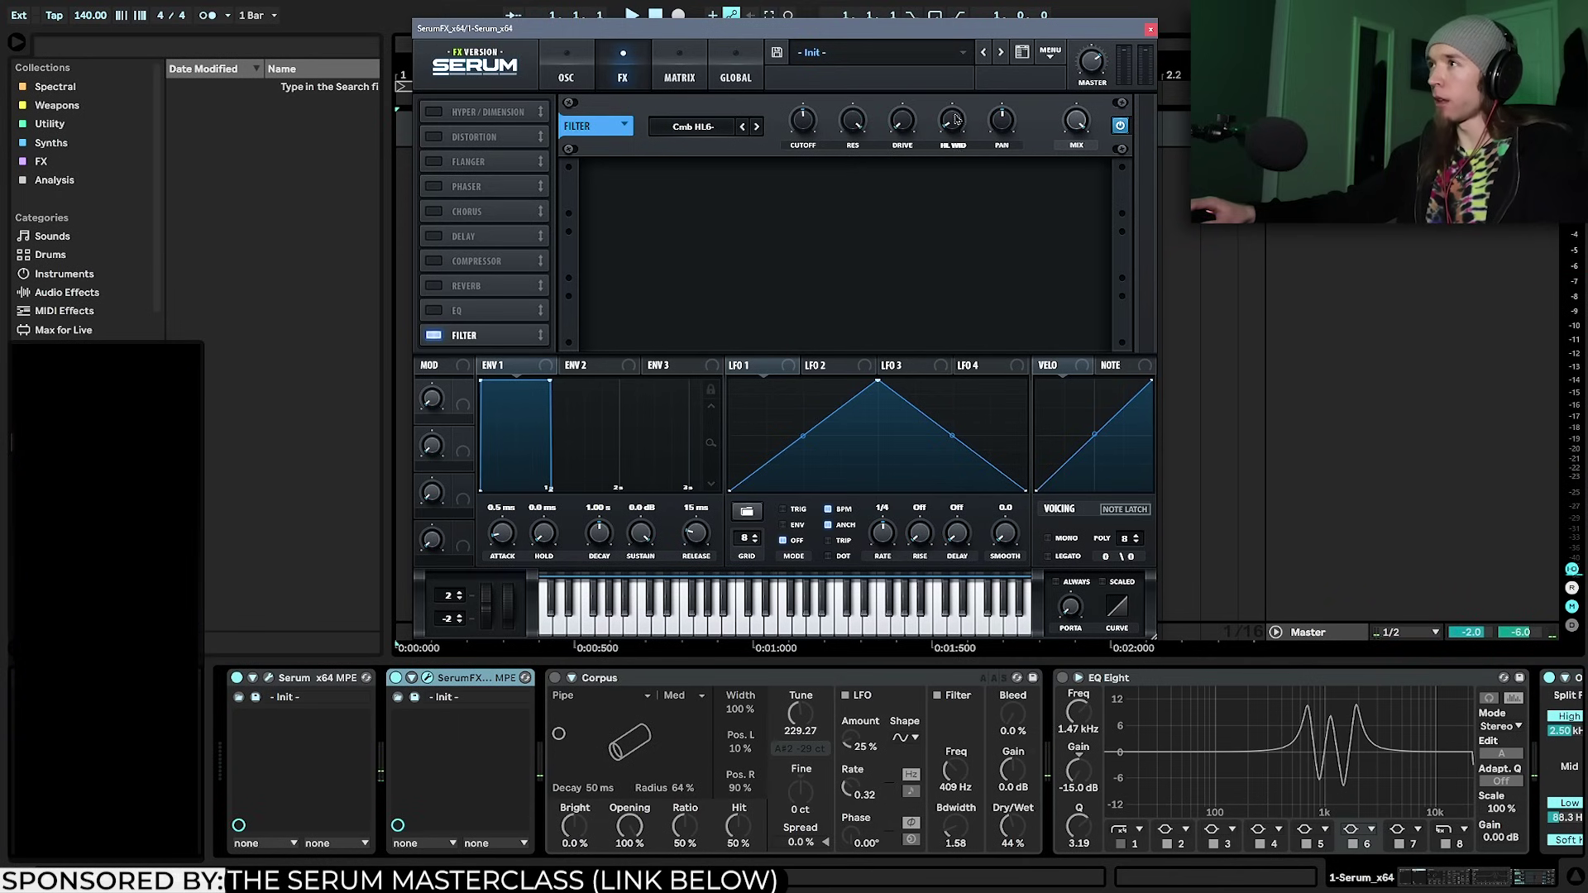
pyautogui.moveTo(954, 139); pyautogui.dragTo(947, 204)
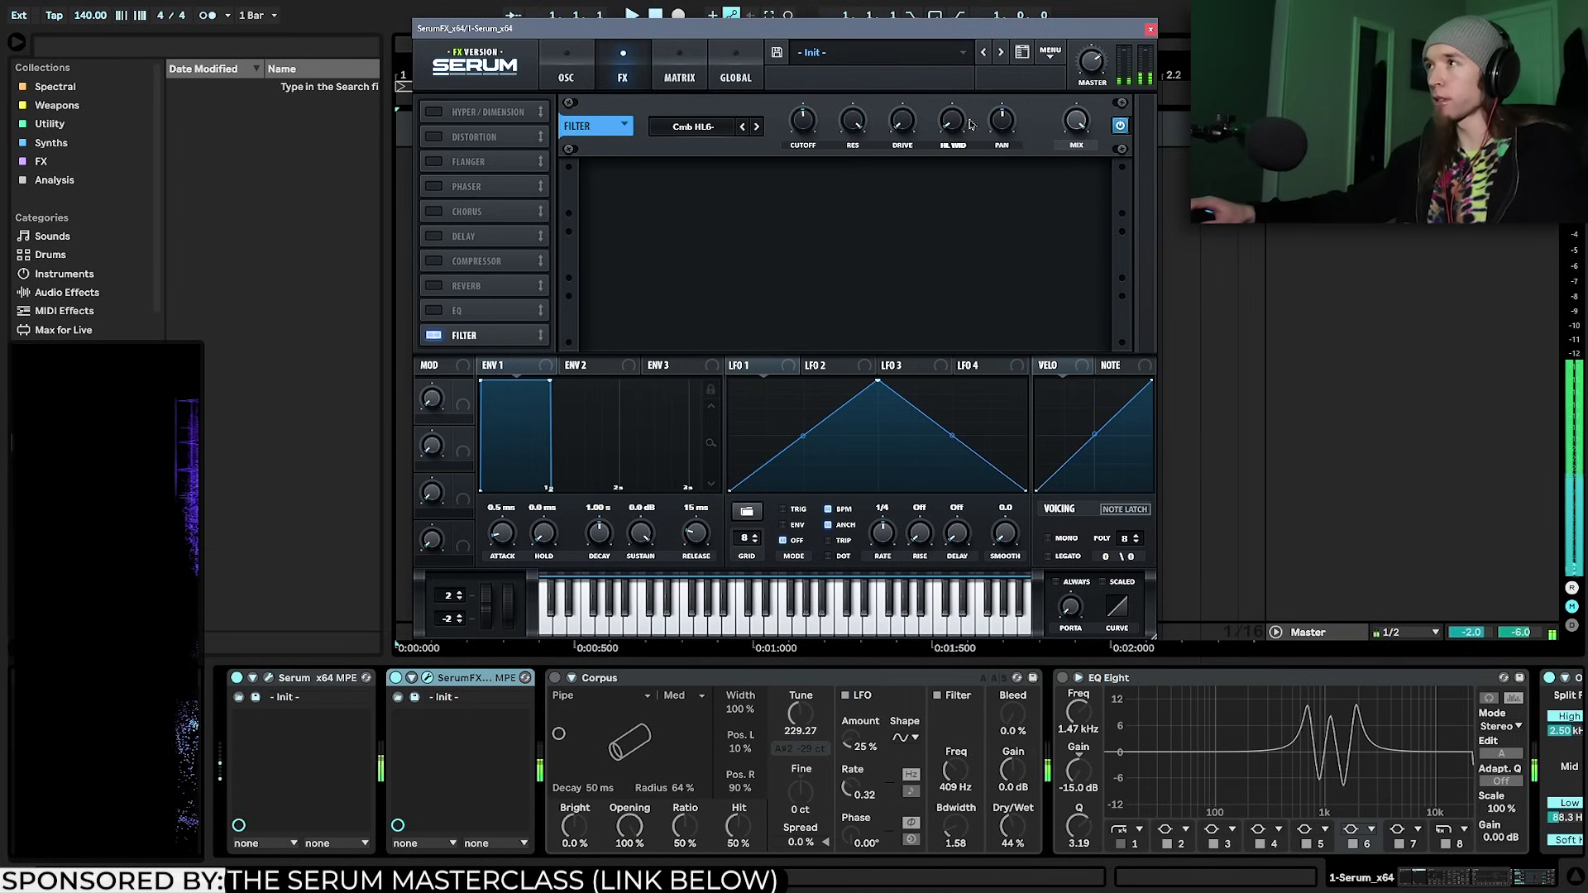
pyautogui.moveTo(956, 133); pyautogui.dragTo(956, 130)
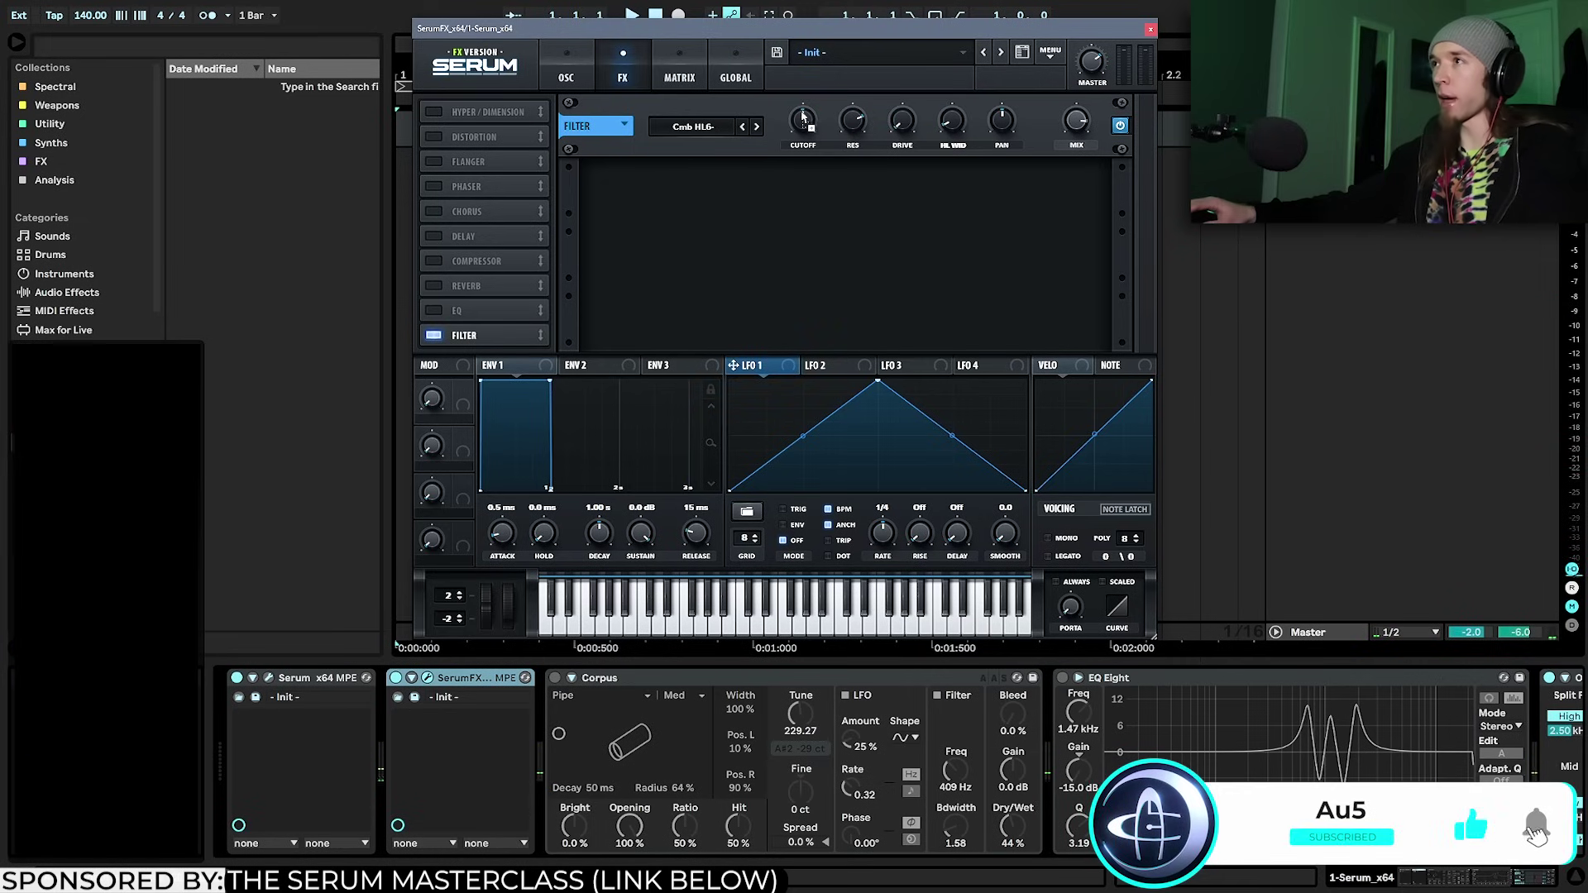
# Modulate the SerumFX filter's Cutoff with LFO 1 at a rate of 1/2, and close the plugin window
pyautogui.moveTo(792, 110); pyautogui.dragTo(793, 114)
pyautogui.moveTo(883, 536); pyautogui.dragTo(883, 550)
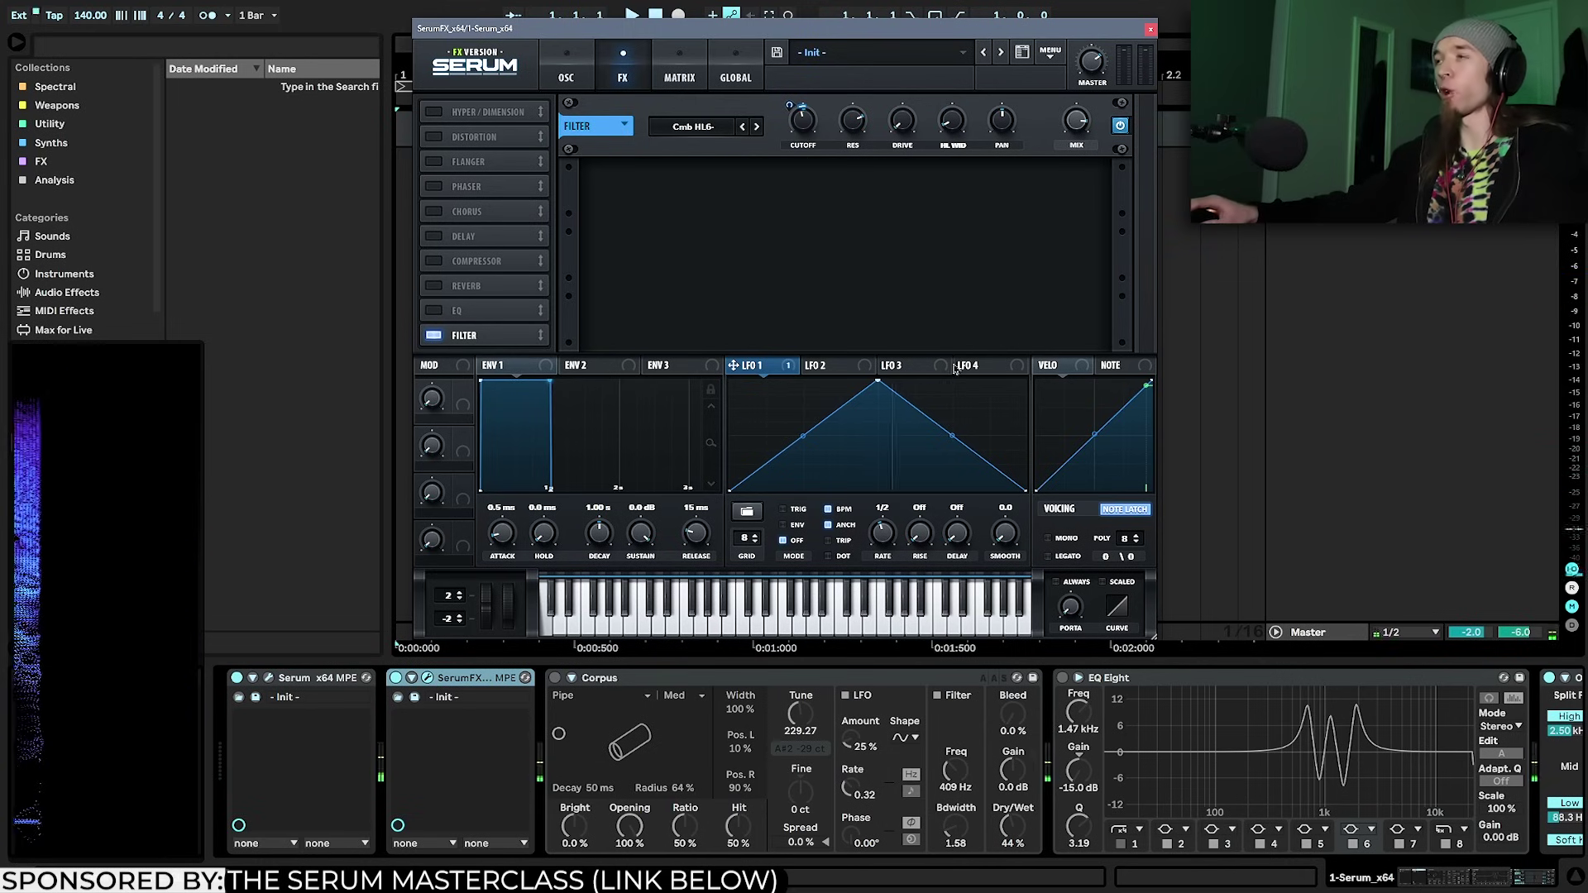
pyautogui.click(1149, 29)
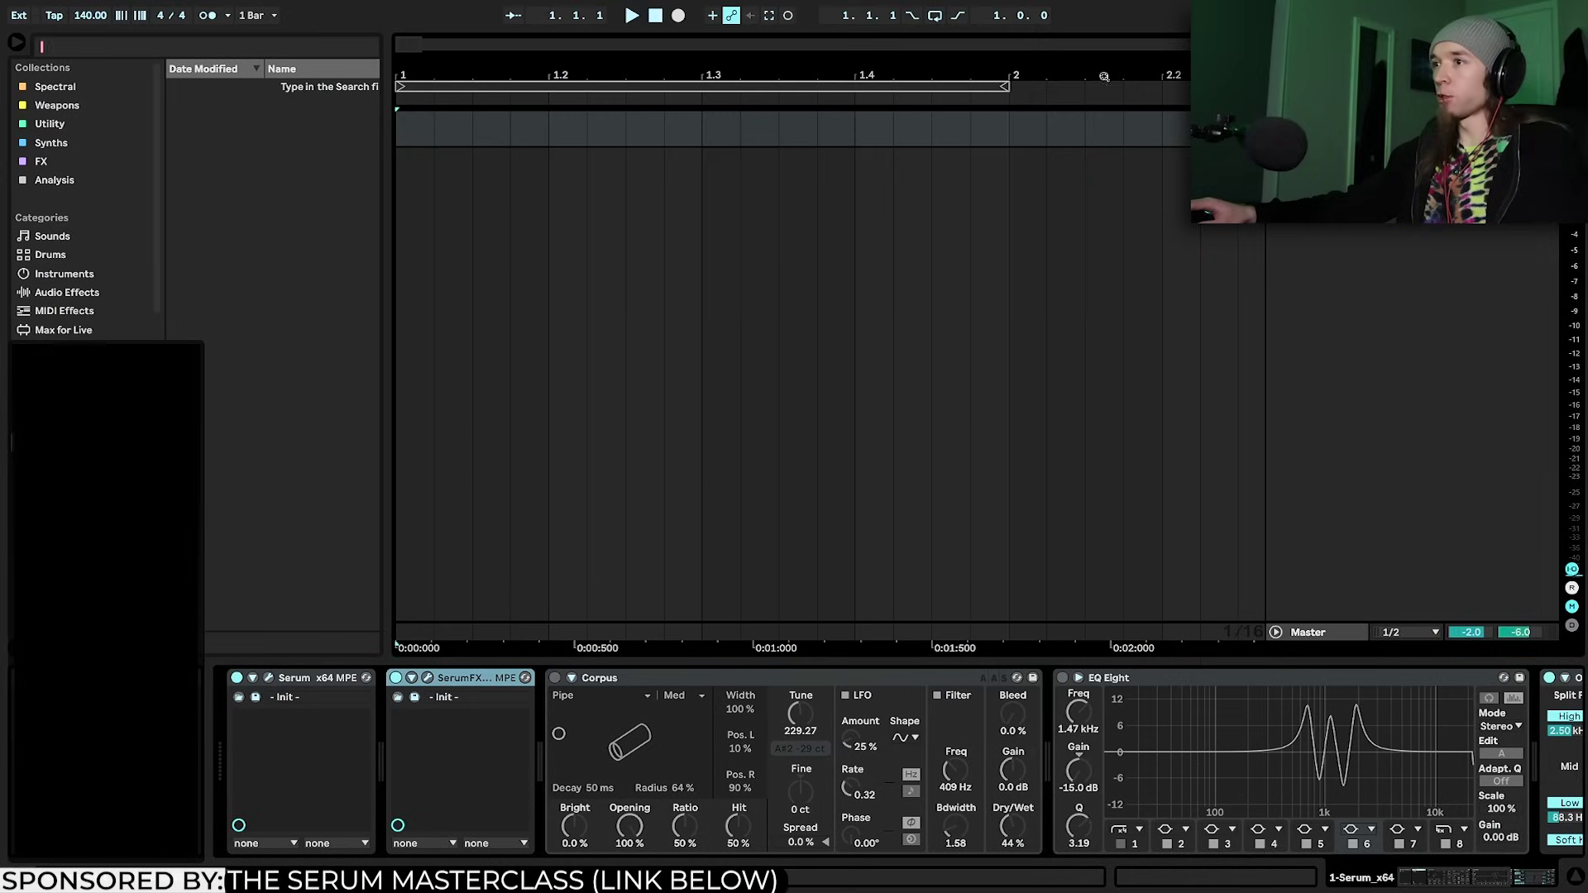
# Delete SerumFX from the device chain and switch Corpus and EQ Eight back on
pyautogui.click(399, 688)
pyautogui.press('Delete')
pyautogui.click(396, 679)
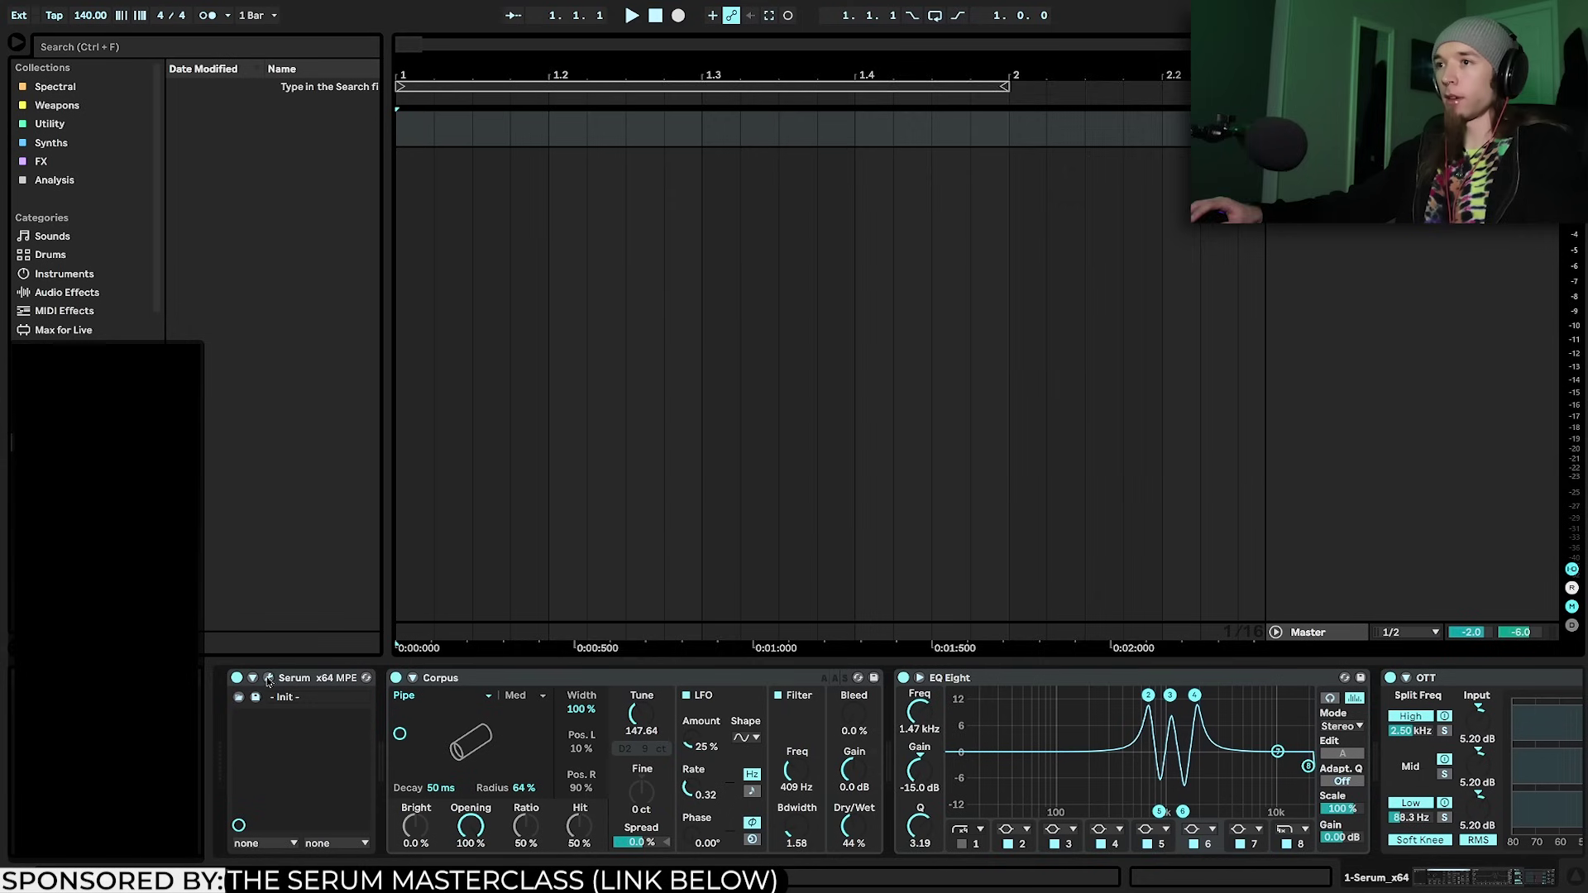
pyautogui.click(268, 677)
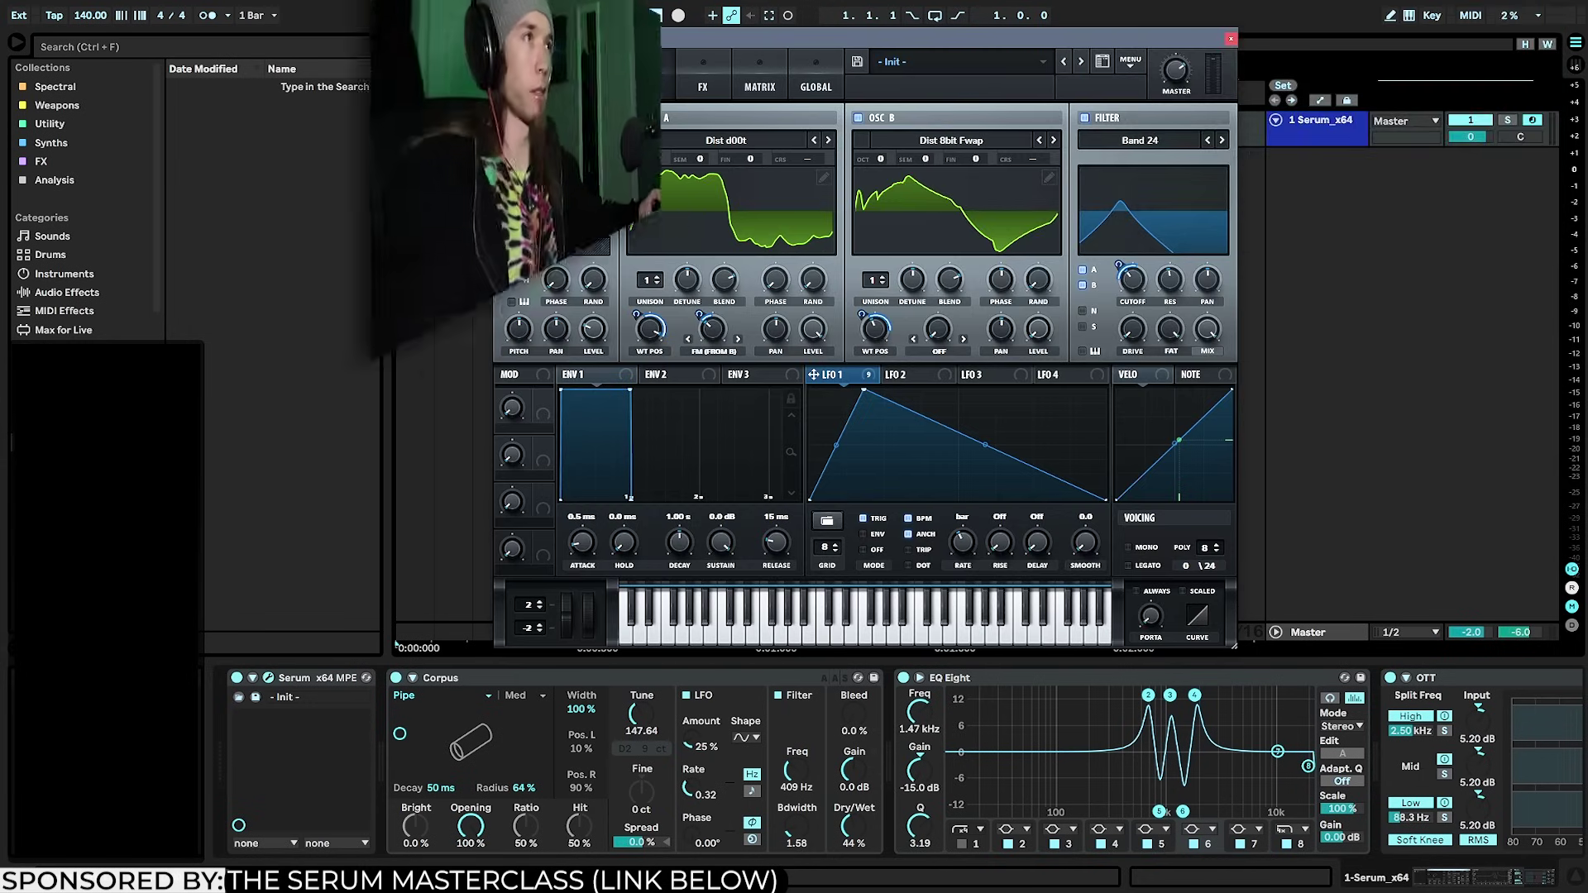
pyautogui.click(1230, 38)
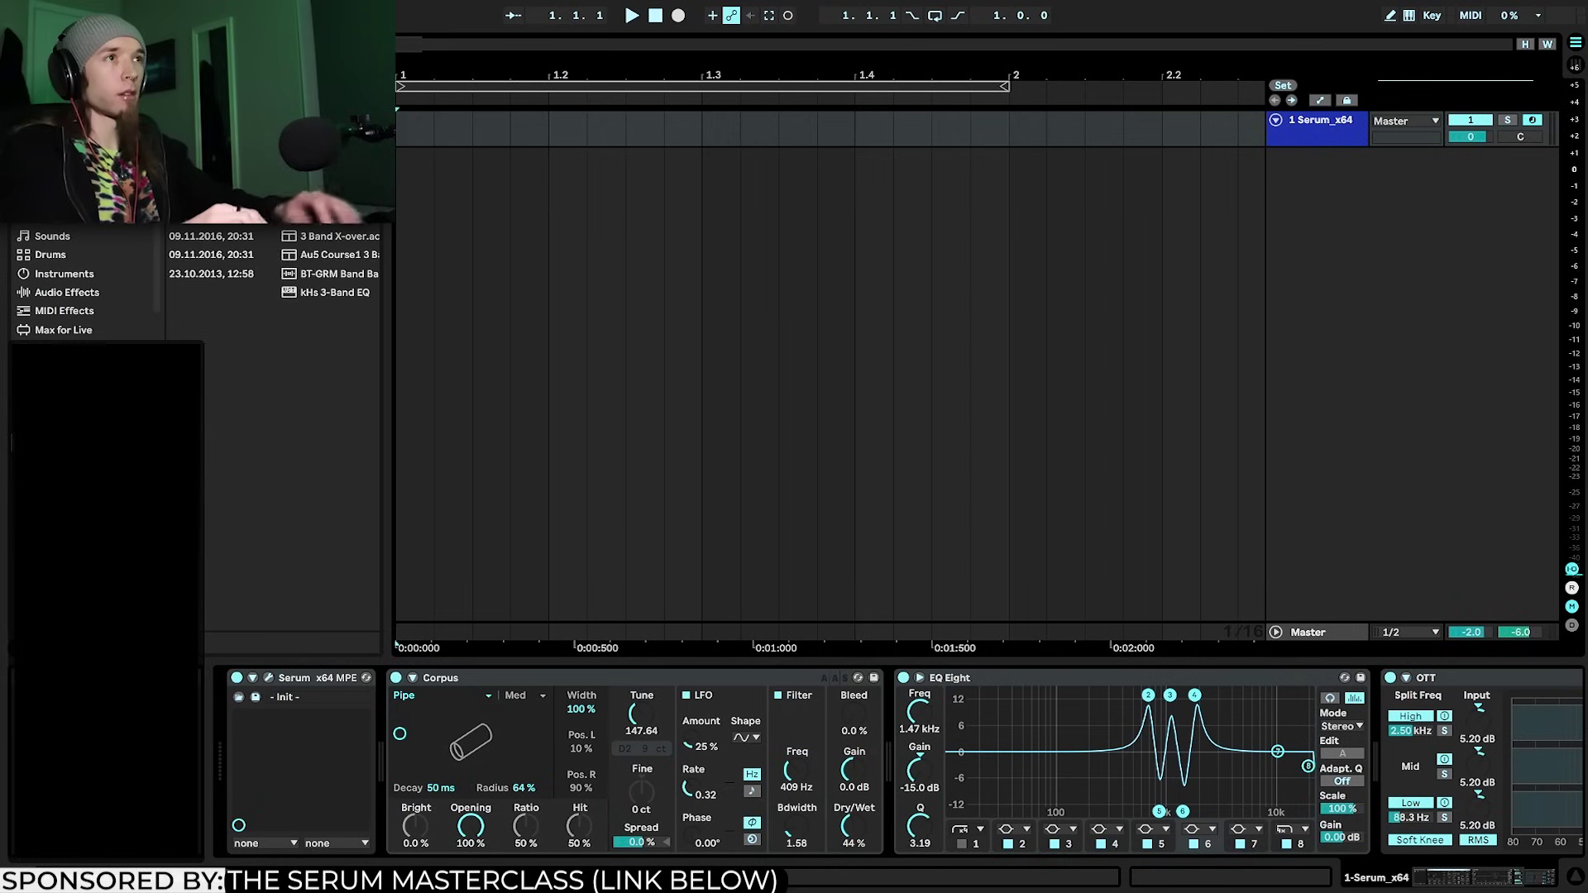
# Find the 3 Band X-over rack in the browser and insert it between EQ Eight and OTT
pyautogui.doubleClick(335, 225)
pyautogui.scroll(2, 658, 771)
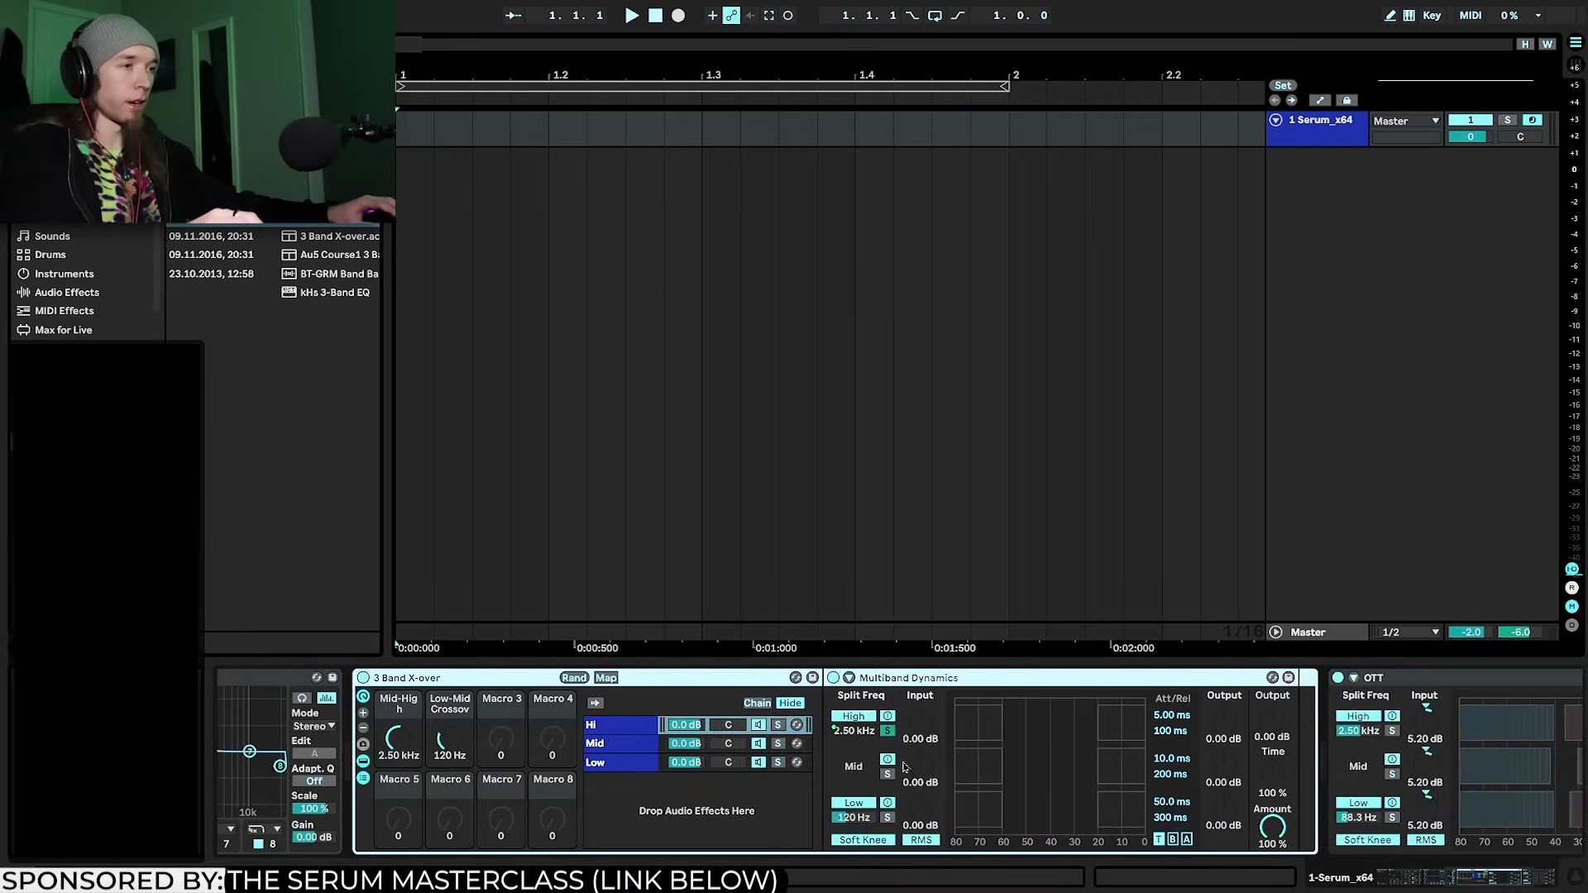
pyautogui.scroll(-1, 658, 770)
pyautogui.scroll(-2, 659, 771)
# Audition the Hi, Mid and Low chains of 3 Band X-over by soloing them in turn
pyautogui.click(628, 725)
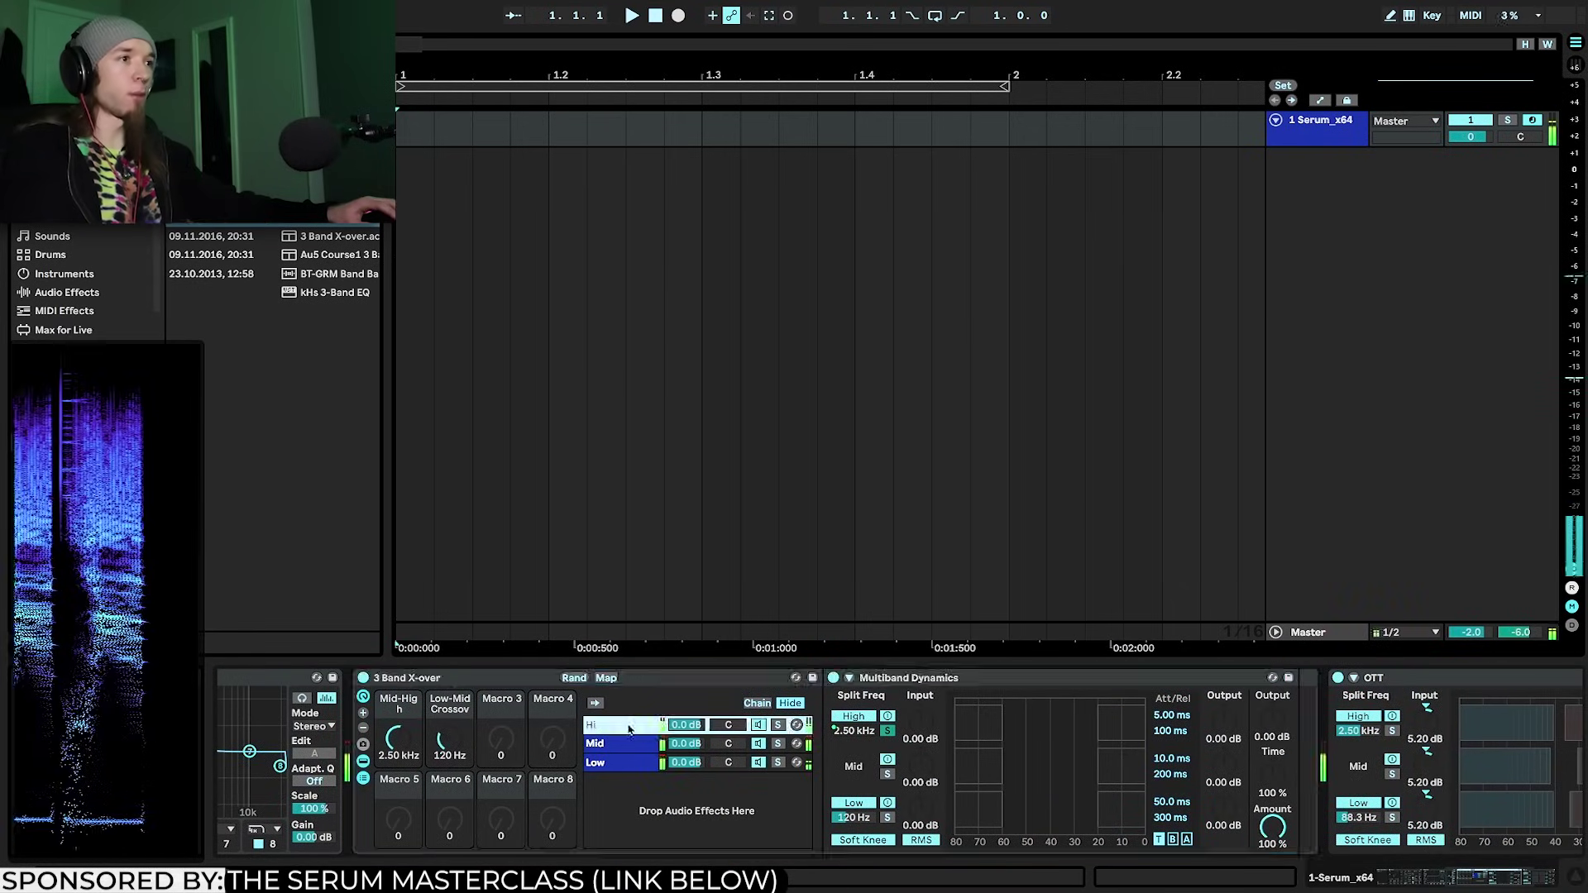
pyautogui.click(777, 744)
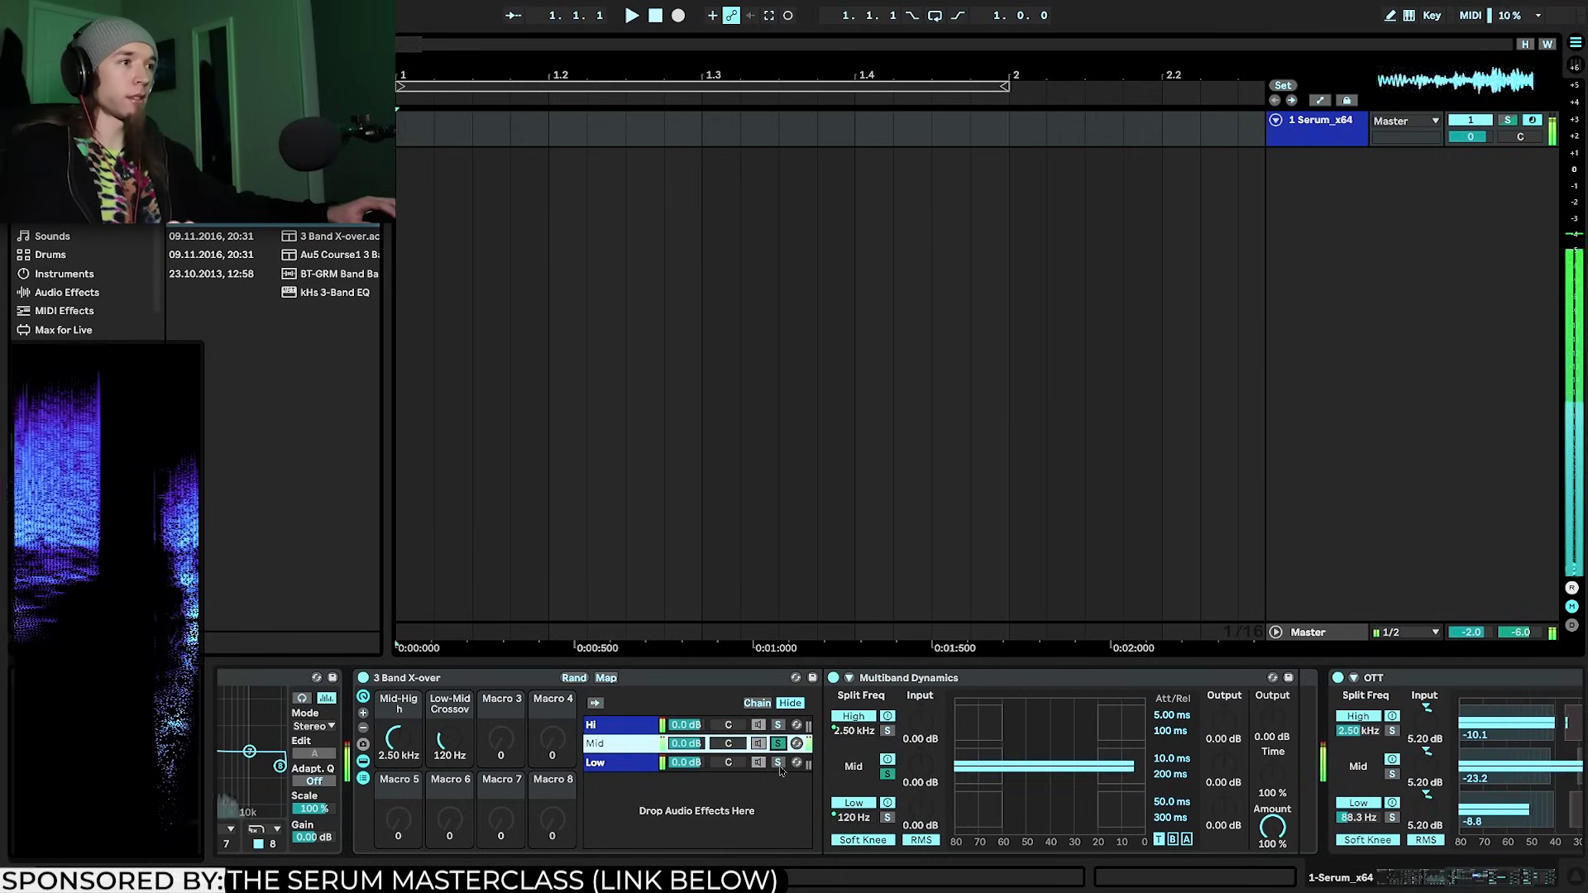
pyautogui.click(780, 766)
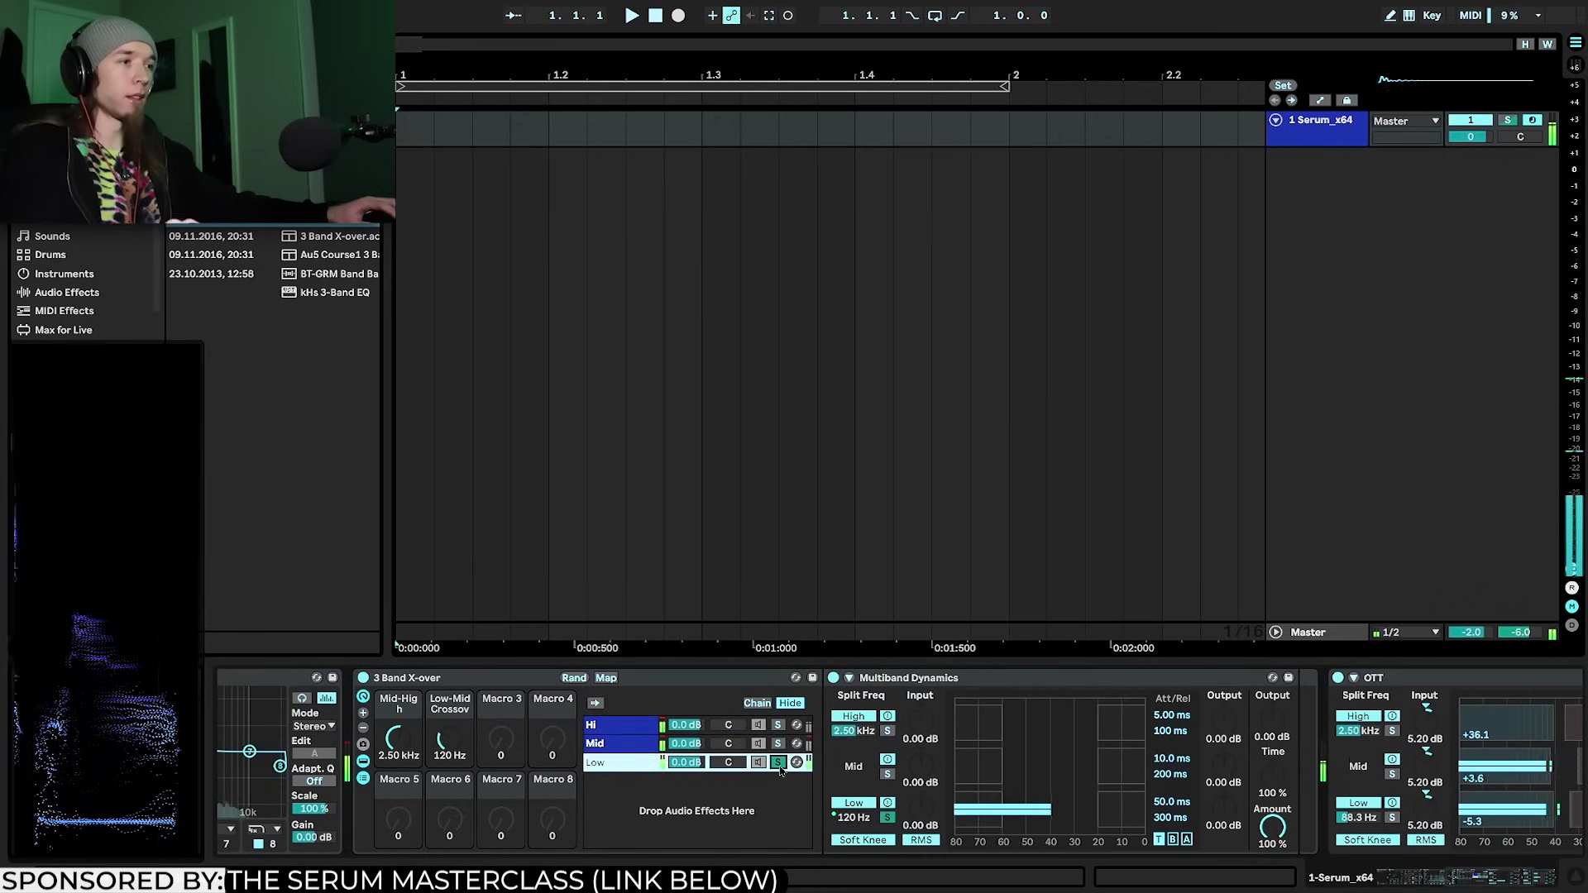
pyautogui.click(777, 743)
pyautogui.click(616, 730)
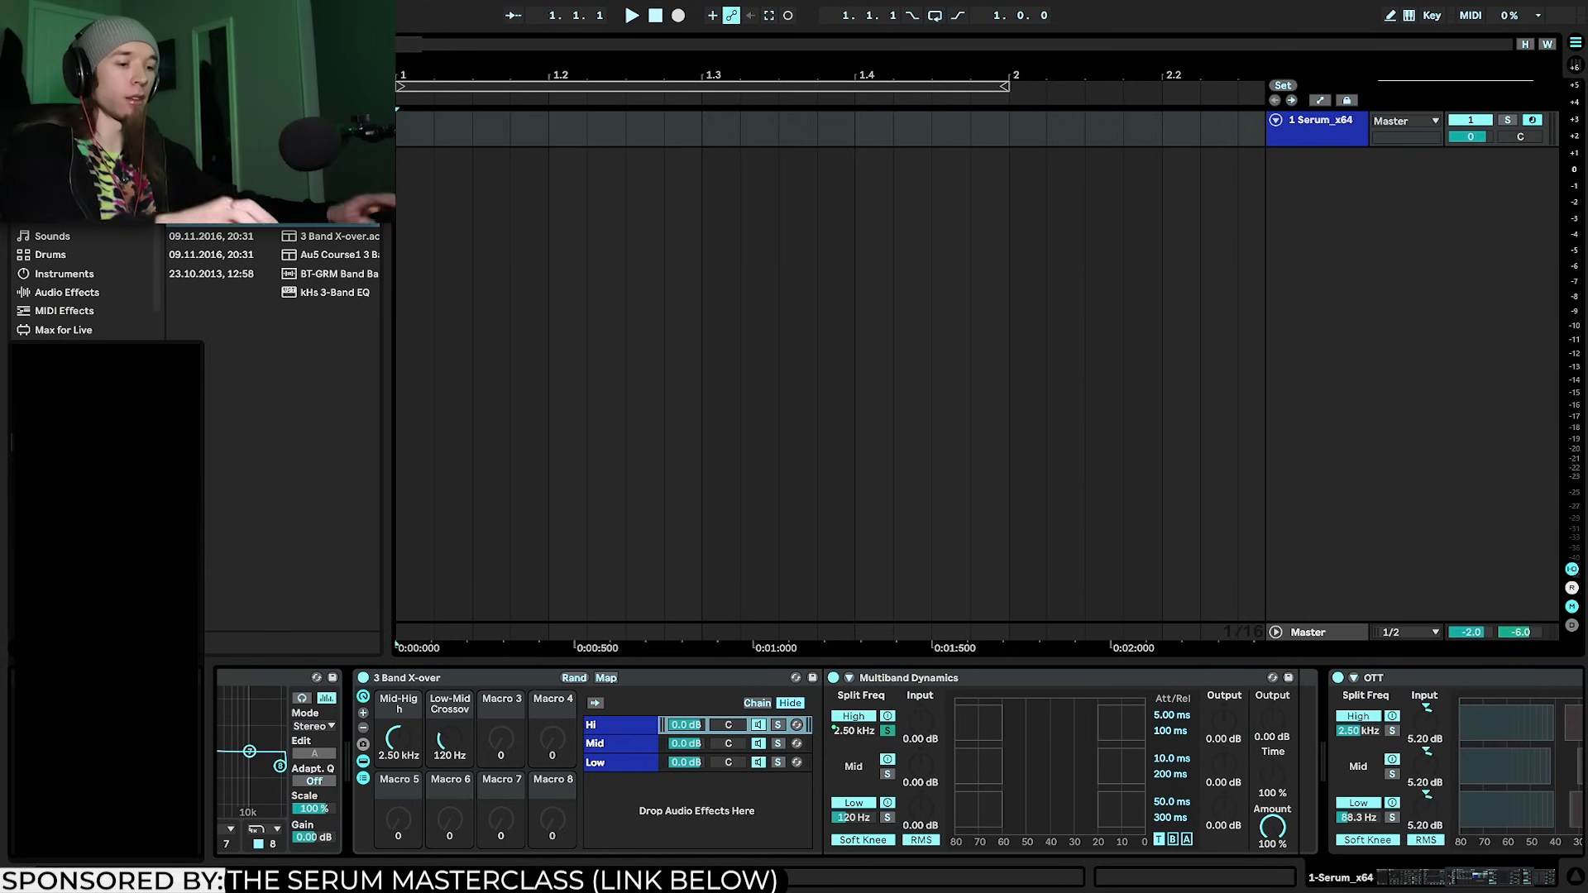
# Add Grain Delay to the crossover's Hi chain, with Frequency 23.8 Hz, Pitch 9.75 and Dry/Wet 100%
pyautogui.click(646, 726)
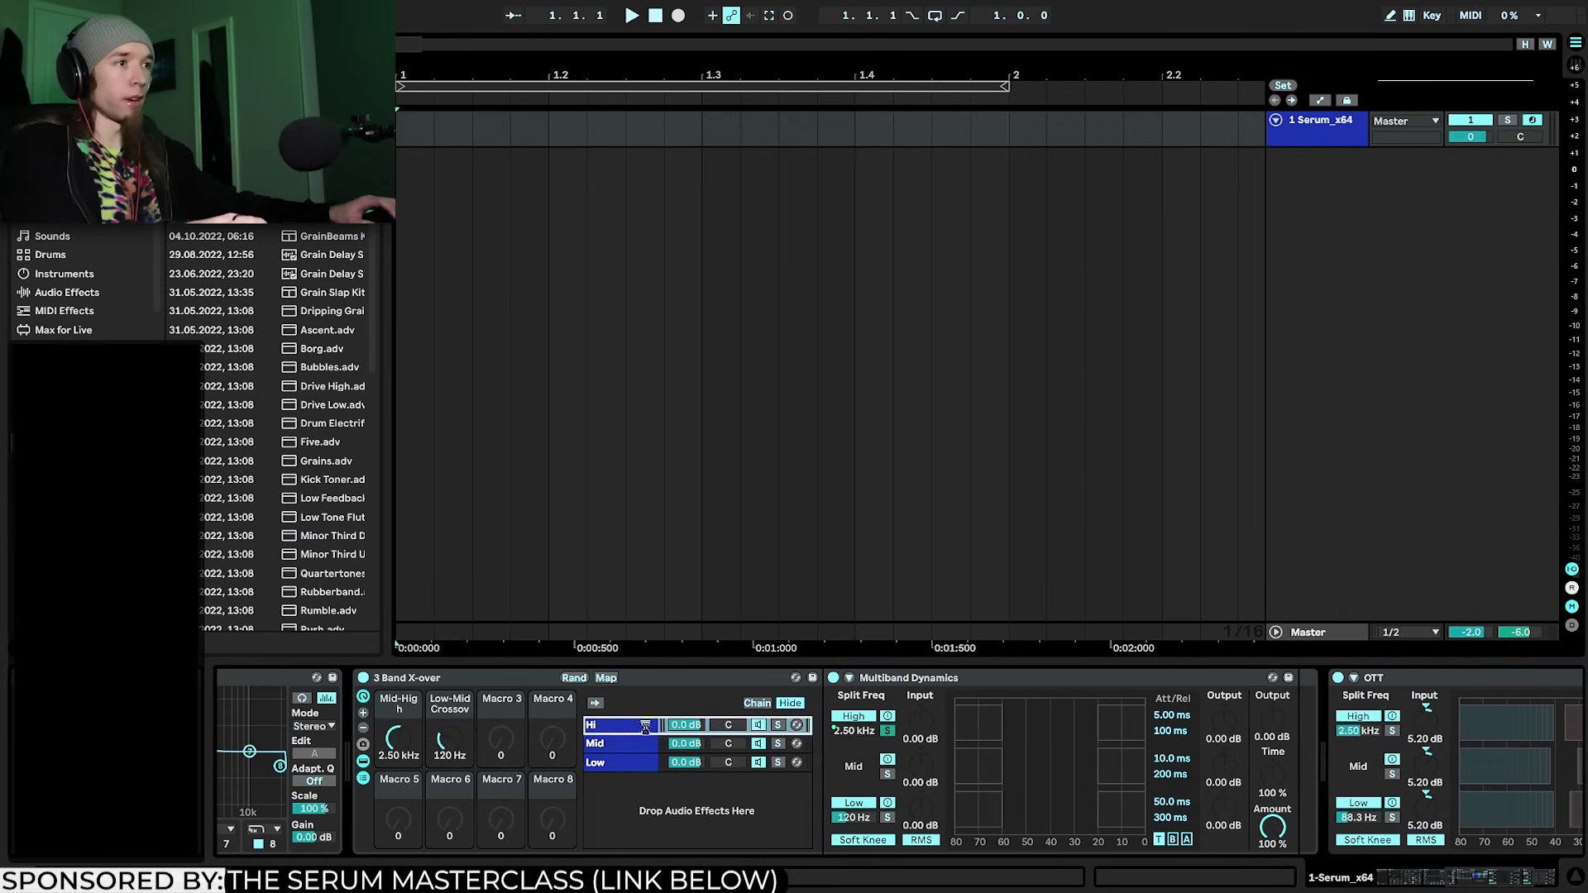
pyautogui.scroll(-5, 700, 744)
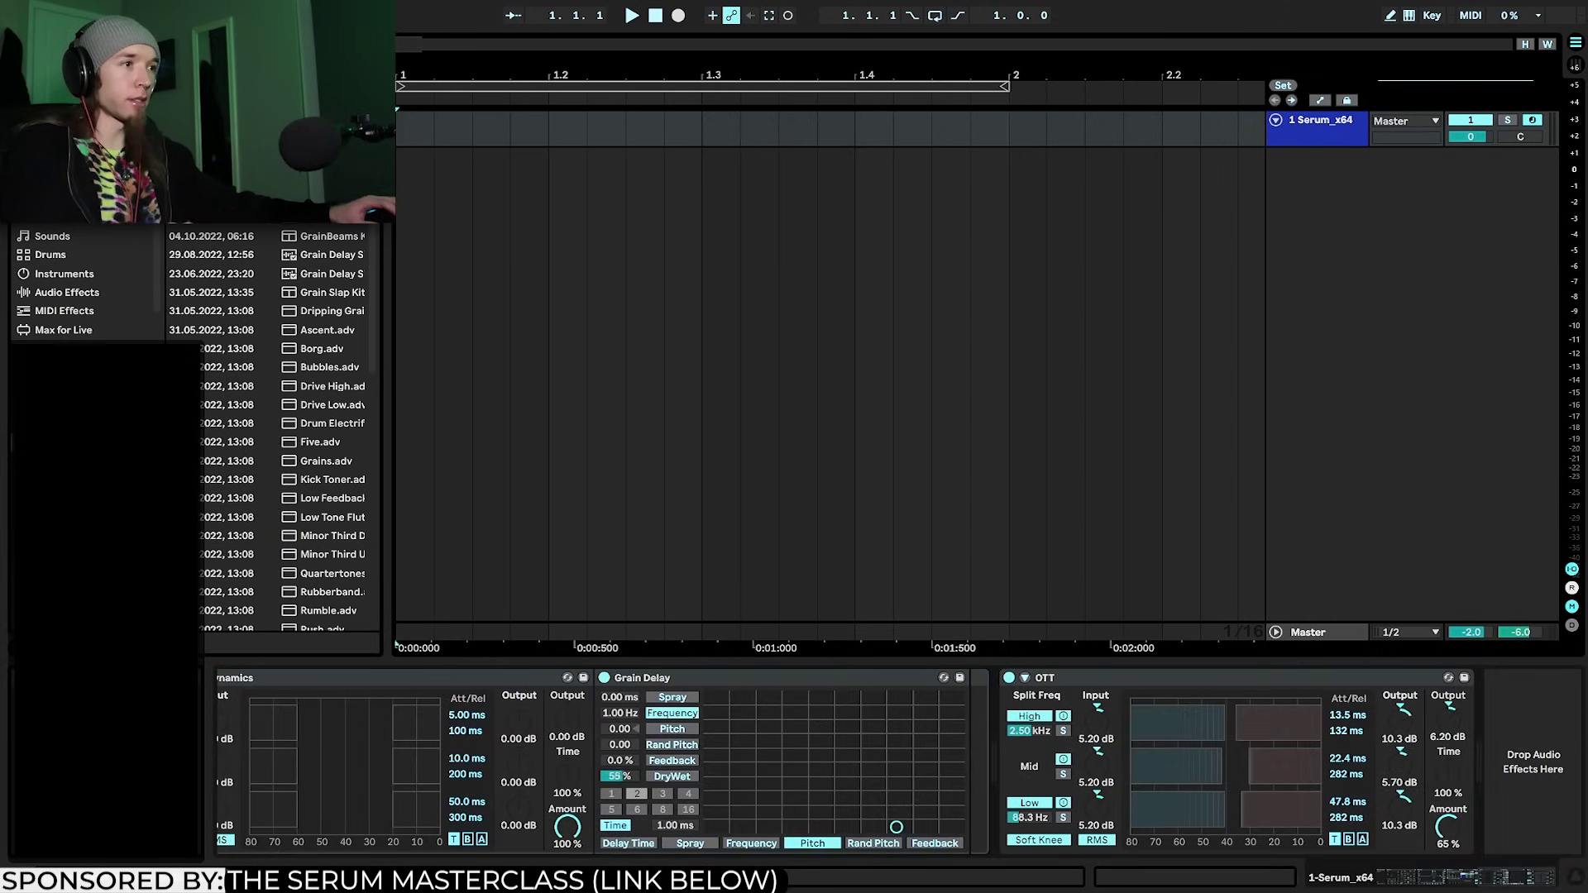
pyautogui.moveTo(620, 713)
pyautogui.mouseDown()
pyautogui.moveTo(621, 631)
pyautogui.moveTo(621, 692)
pyautogui.mouseUp()
pyautogui.moveTo(933, 745); pyautogui.dragTo(946, 745)
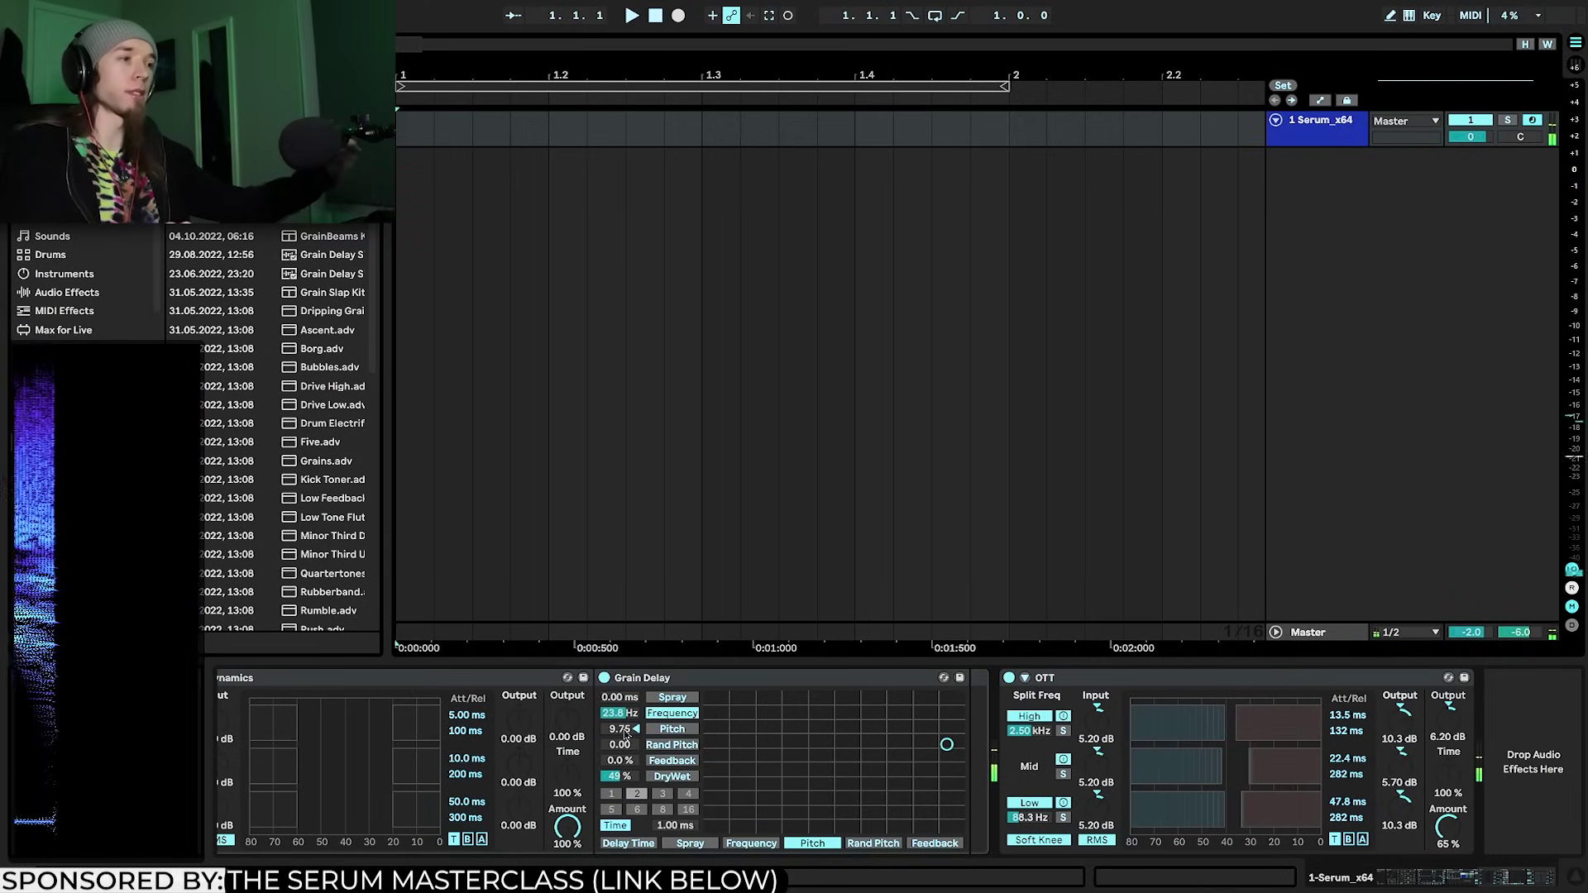
pyautogui.moveTo(618, 775); pyautogui.dragTo(618, 749)
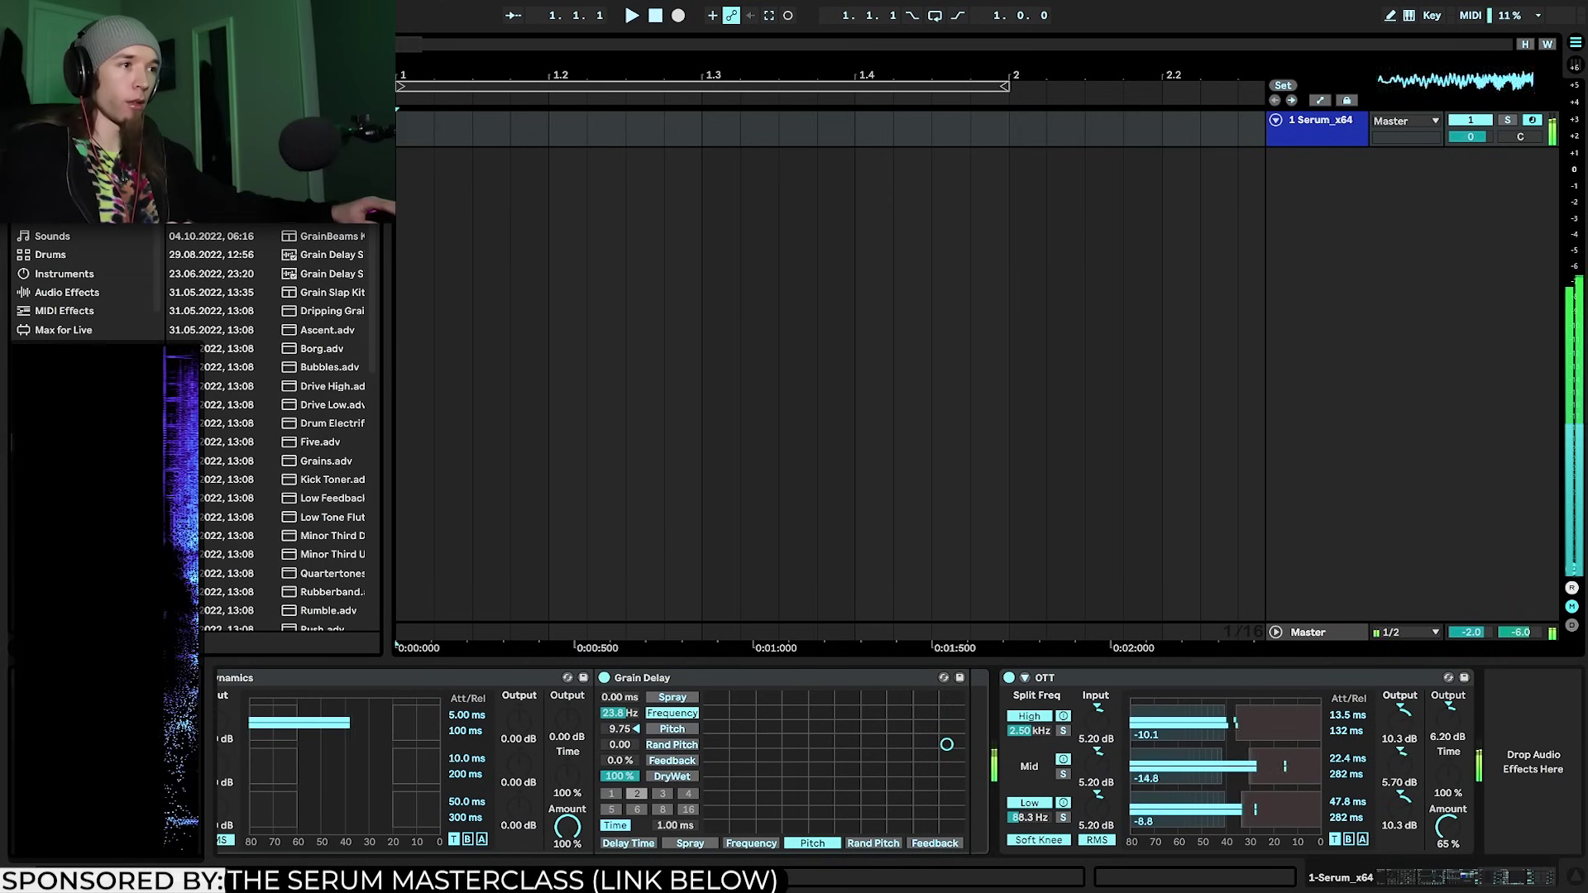
# Lower Grain Delay's Dry/Wet to 74% and compare the soloed Hi chain with Grain Delay bypassed and active, then unsolo it
pyautogui.hscroll(-4, 709, 724)
pyautogui.click(731, 724)
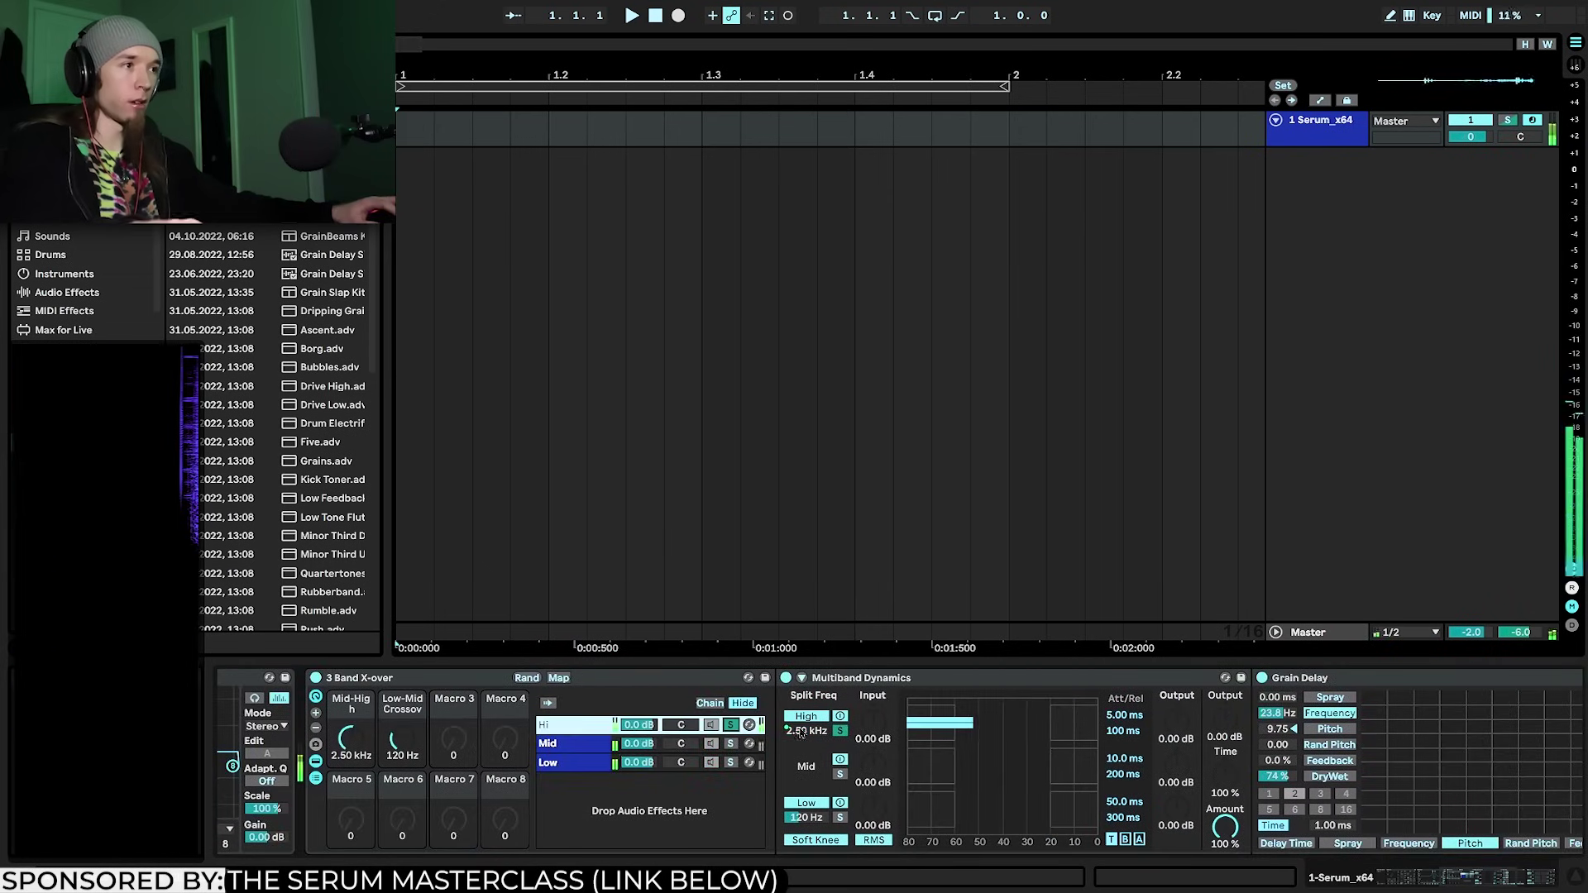
pyautogui.click(1262, 678)
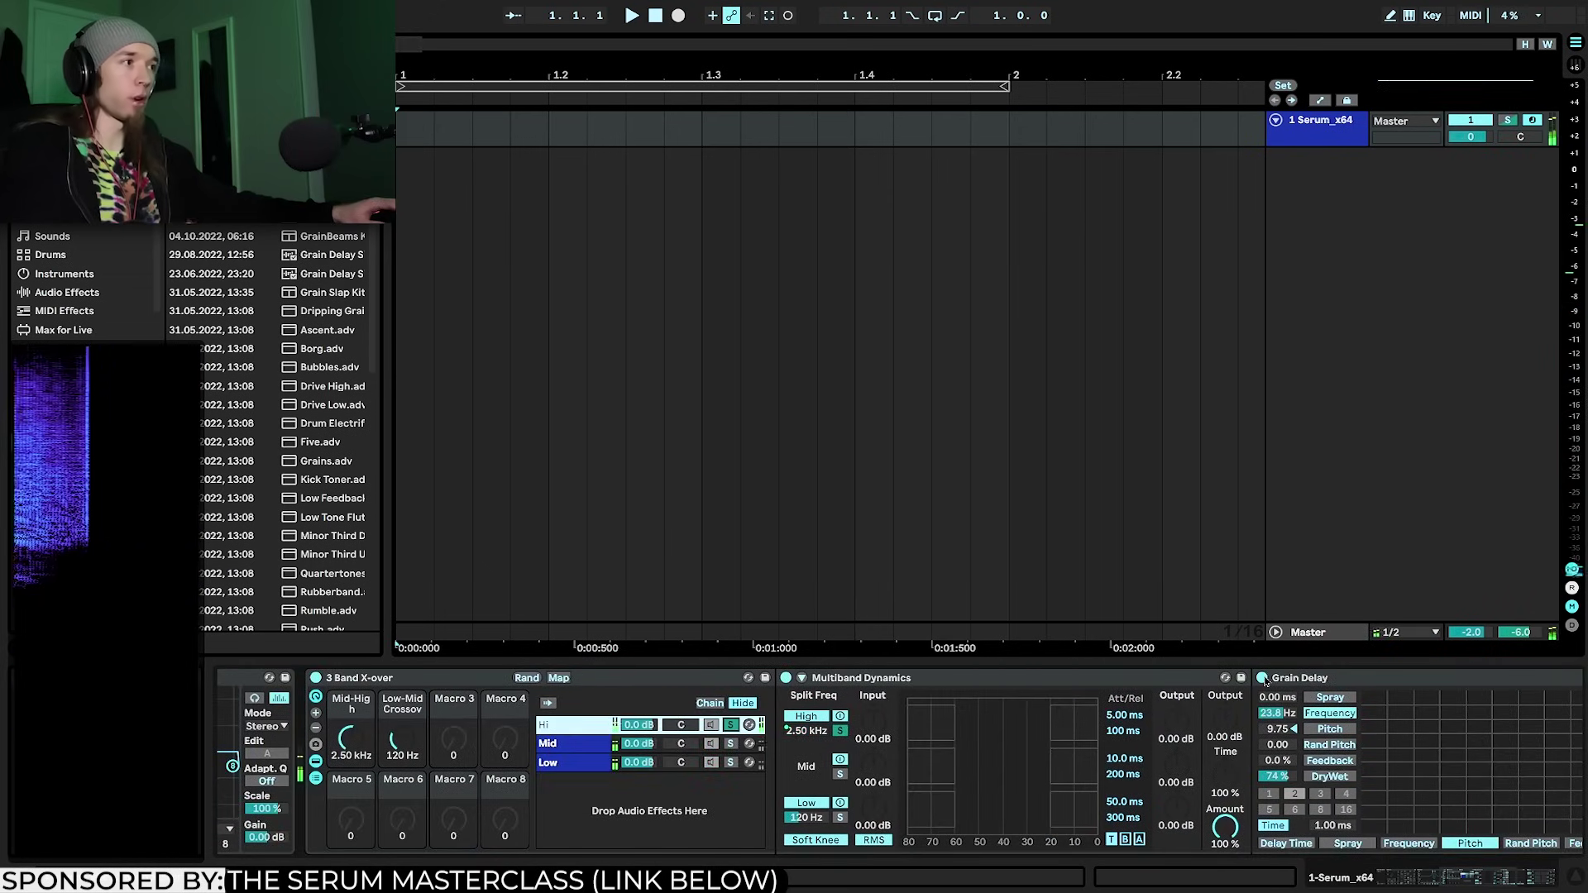
pyautogui.click(1262, 678)
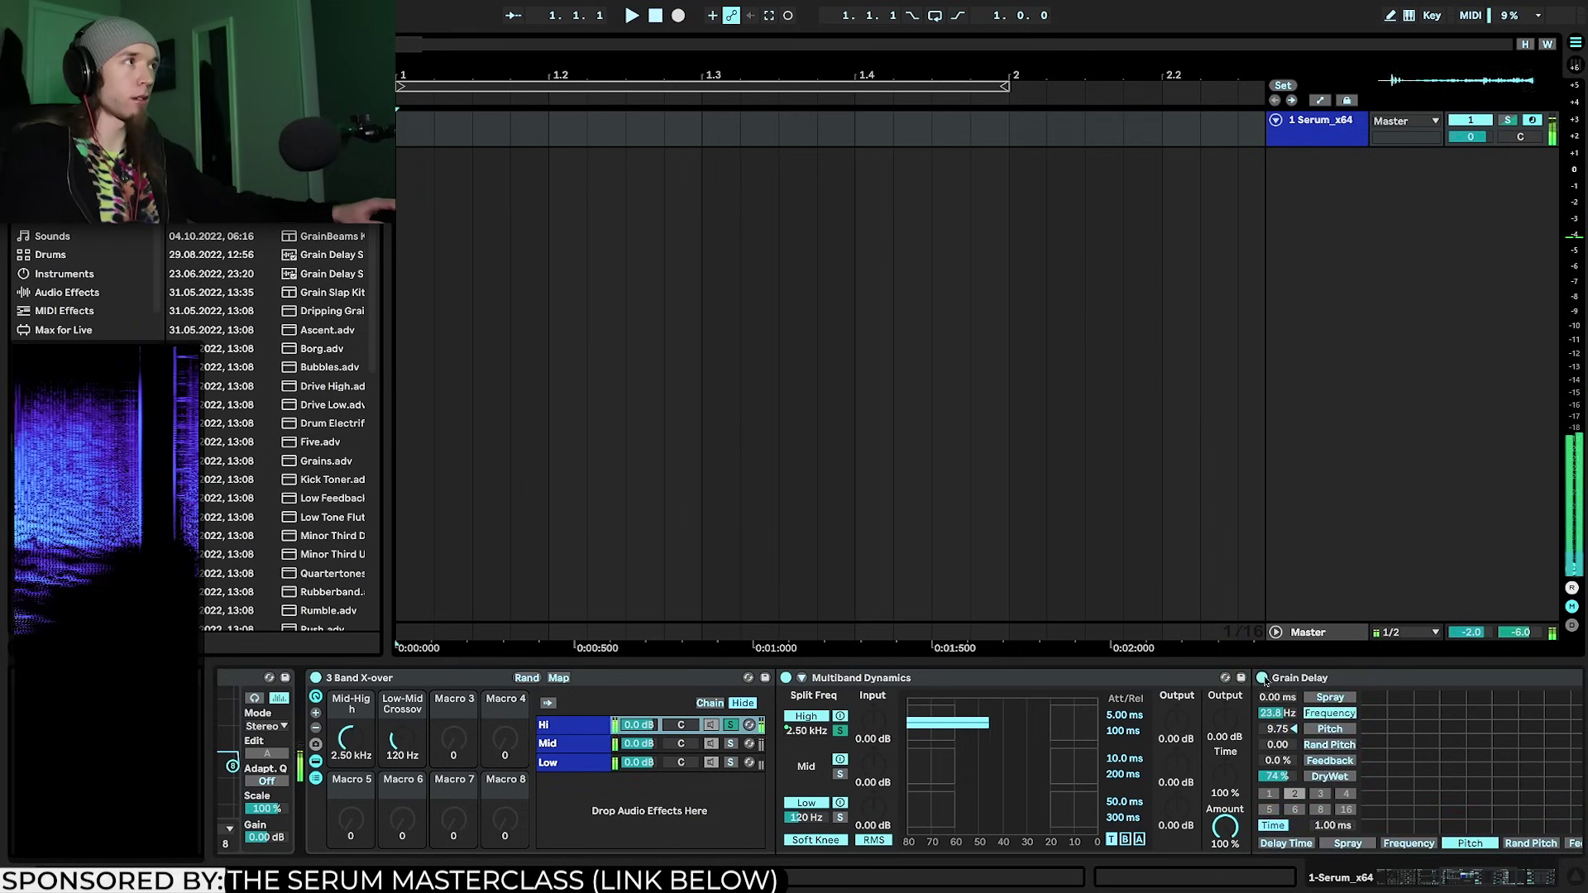
pyautogui.click(732, 725)
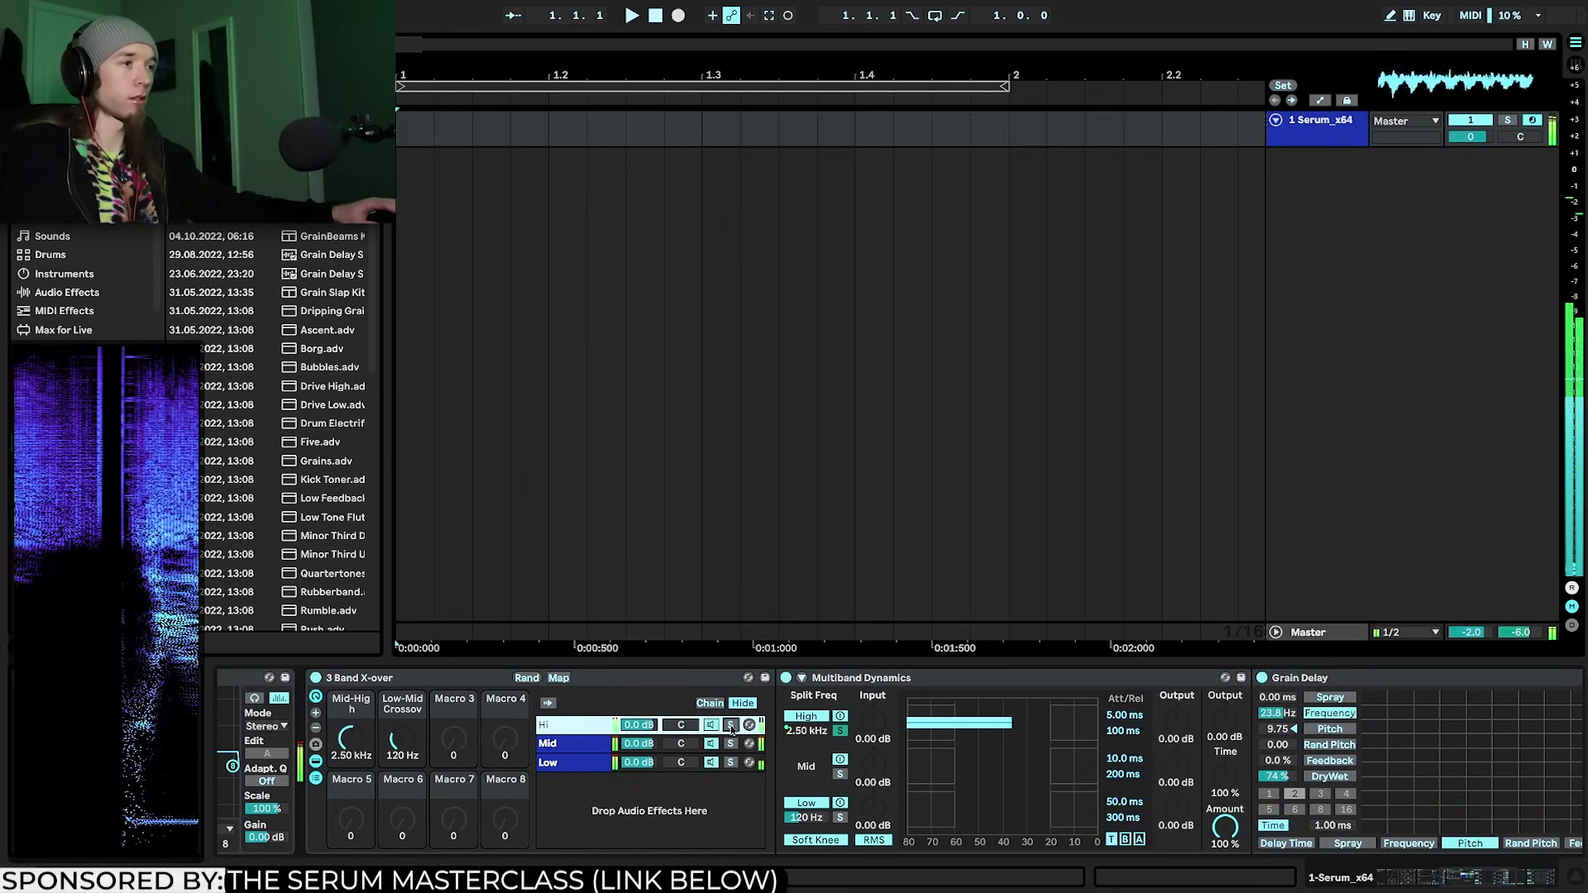
# Open Serum's plug-in window and raise the OTT Amount to 87%
pyautogui.hscroll(4, 734, 723)
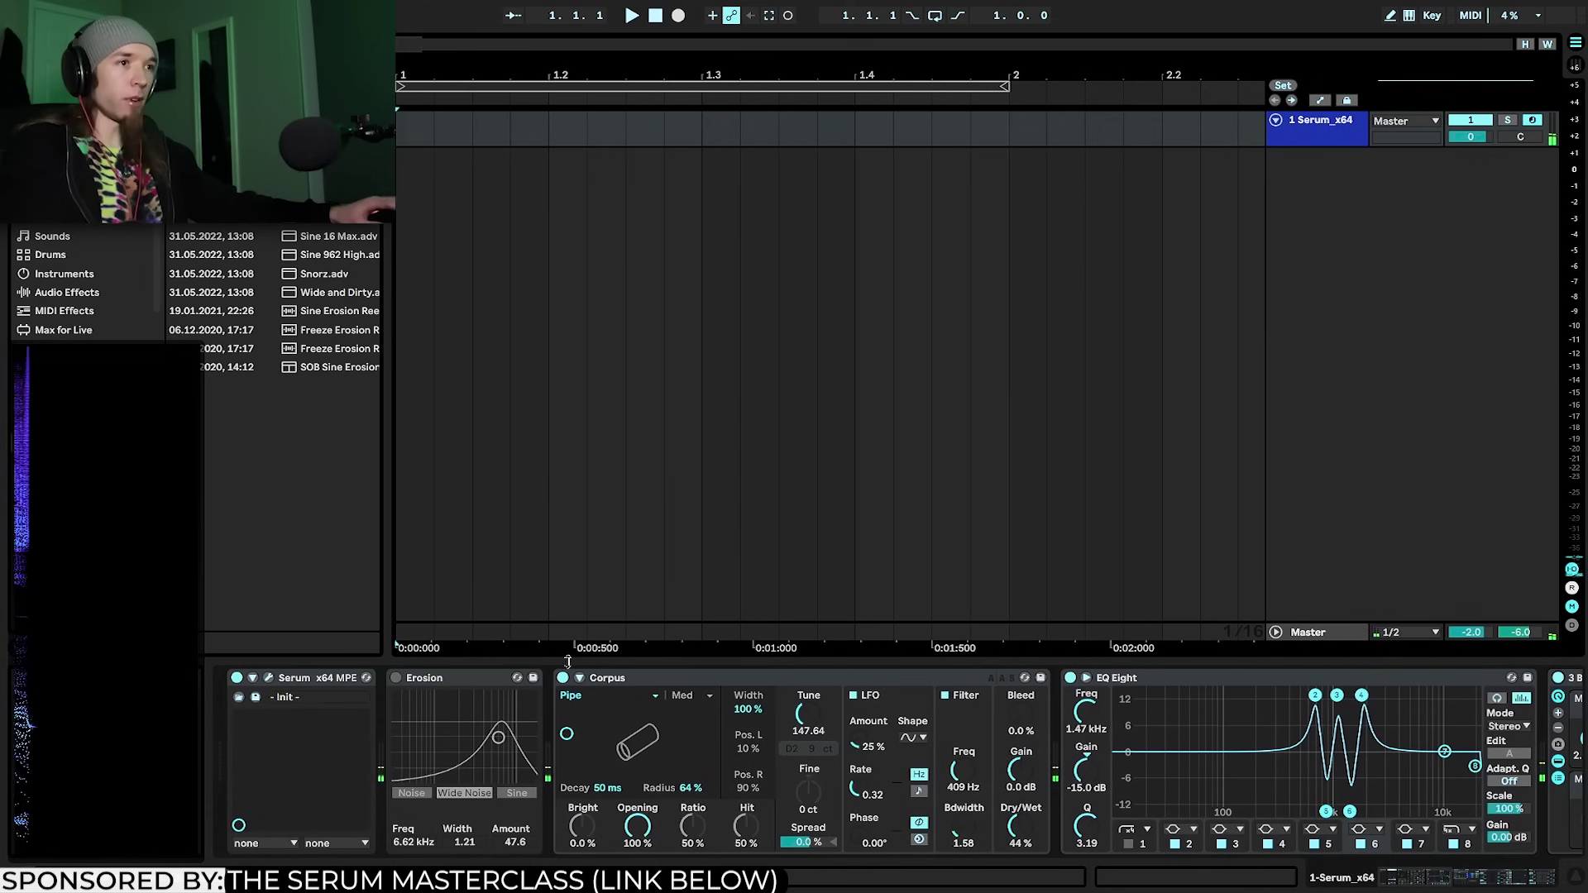
pyautogui.click(268, 677)
pyautogui.moveTo(853, 45); pyautogui.dragTo(851, 55)
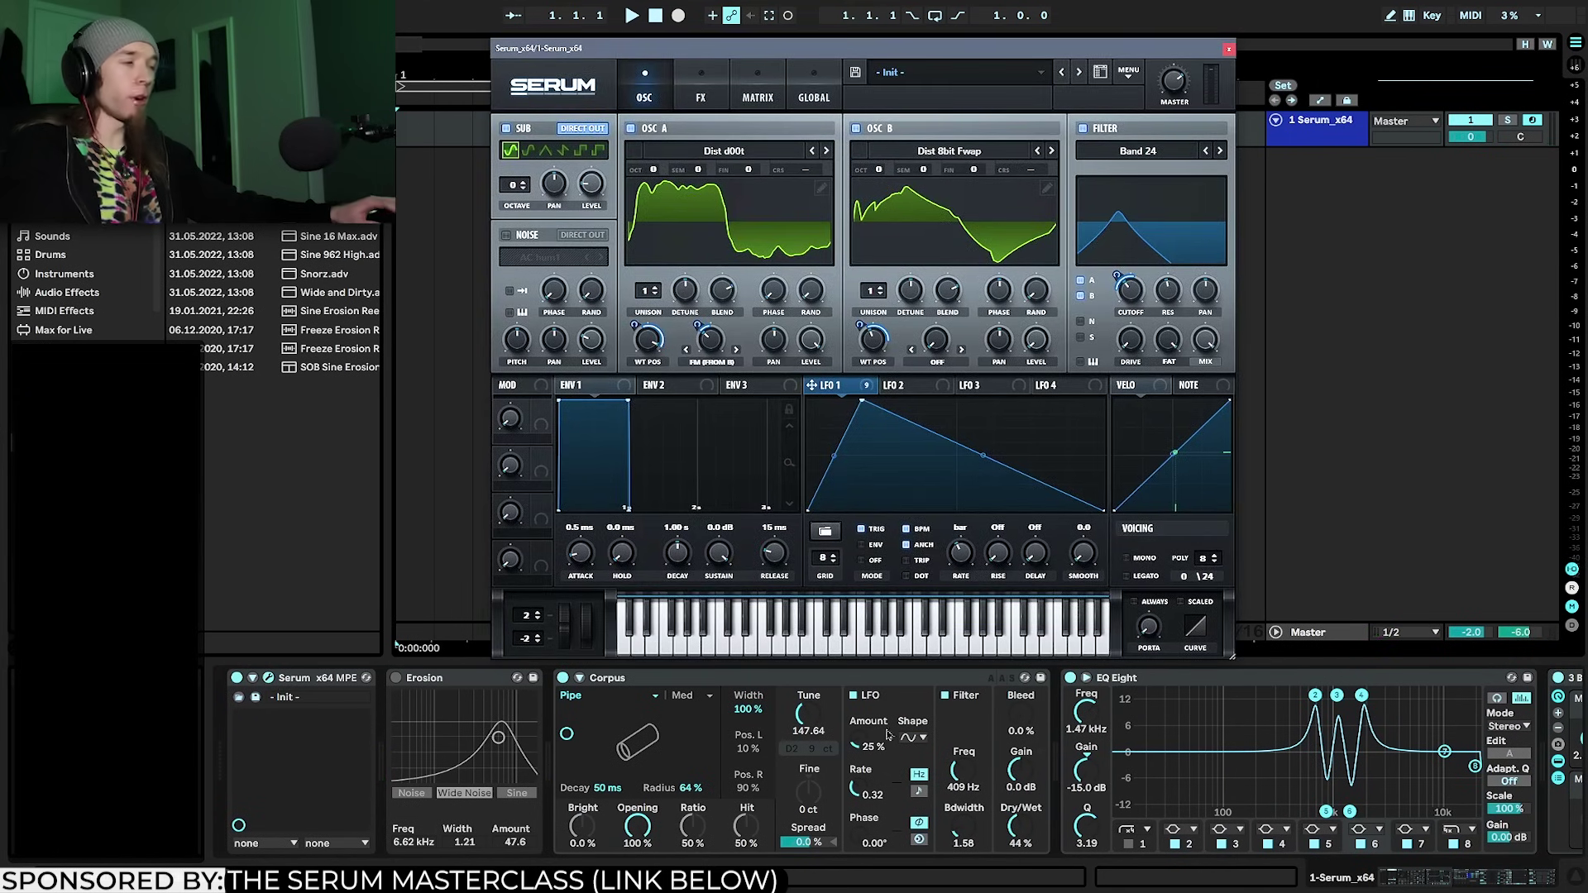
pyautogui.hscroll(5, 887, 731)
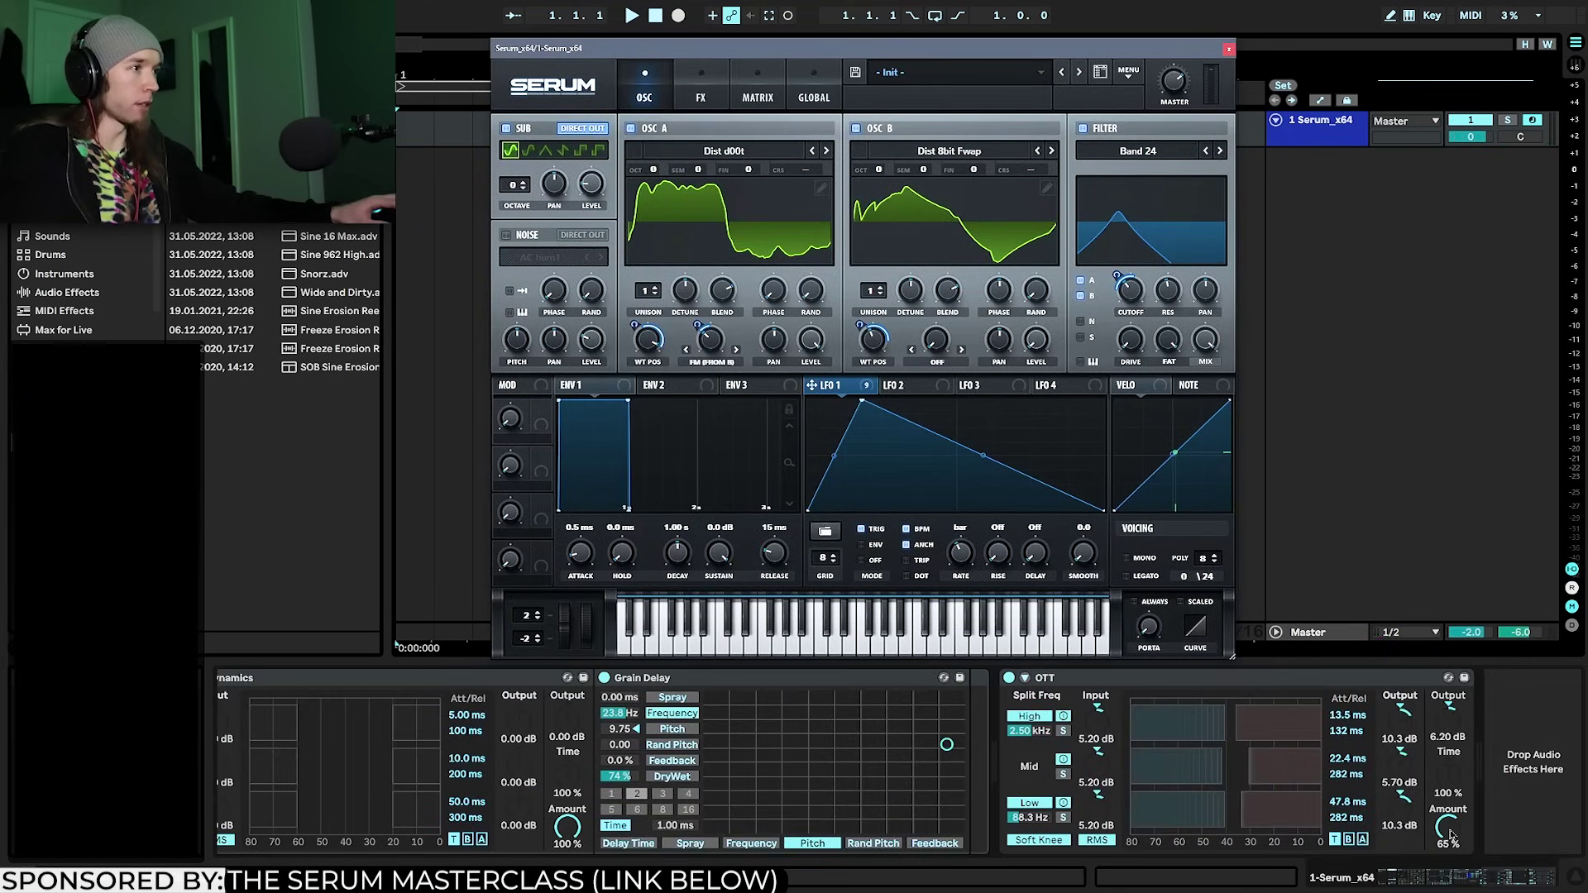
pyautogui.moveTo(1451, 835); pyautogui.dragTo(1450, 810)
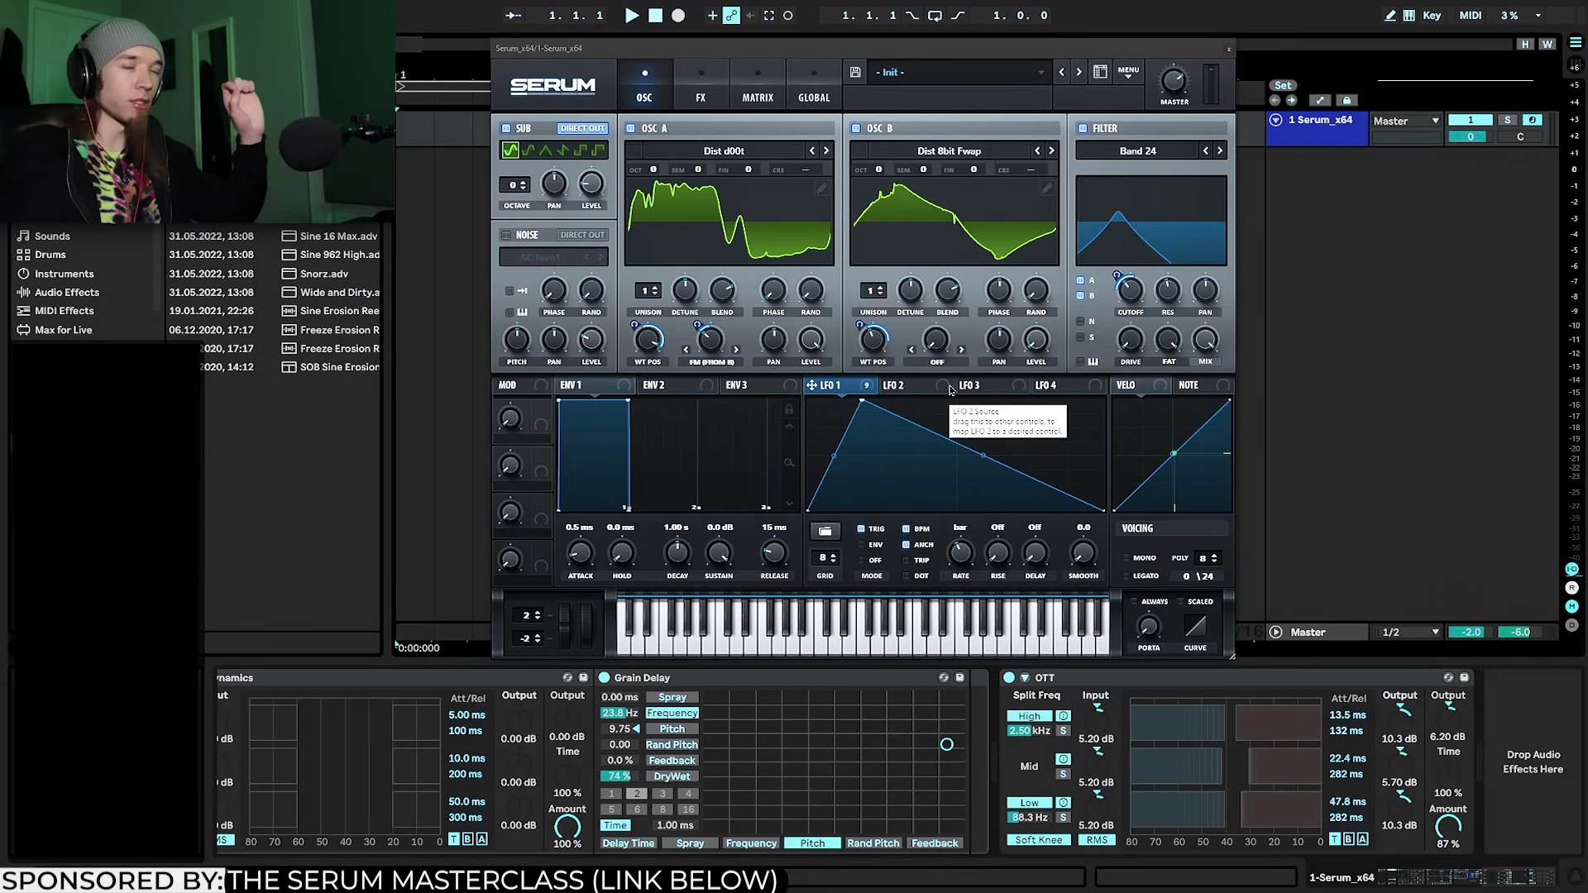
# Fine-tune the phase of OSC B and OSC A and the amount of OSC A's FM (From B) warp
pyautogui.click(872, 339)
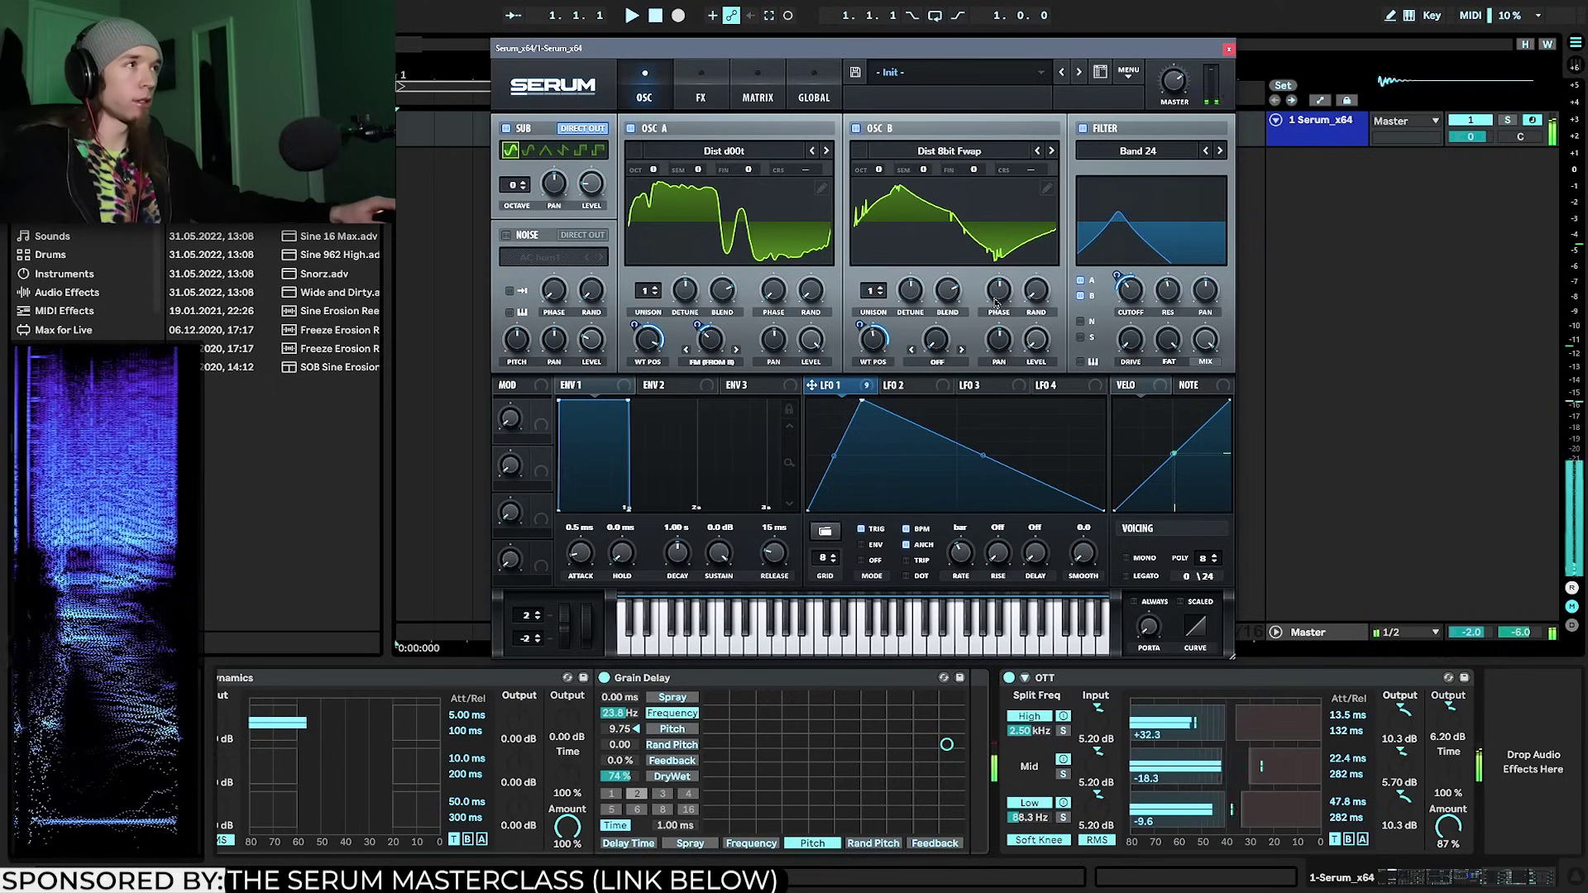
pyautogui.moveTo(997, 303)
pyautogui.mouseDown()
pyautogui.moveTo(995, 361)
pyautogui.moveTo(1004, 265)
pyautogui.moveTo(1006, 301)
pyautogui.mouseUp()
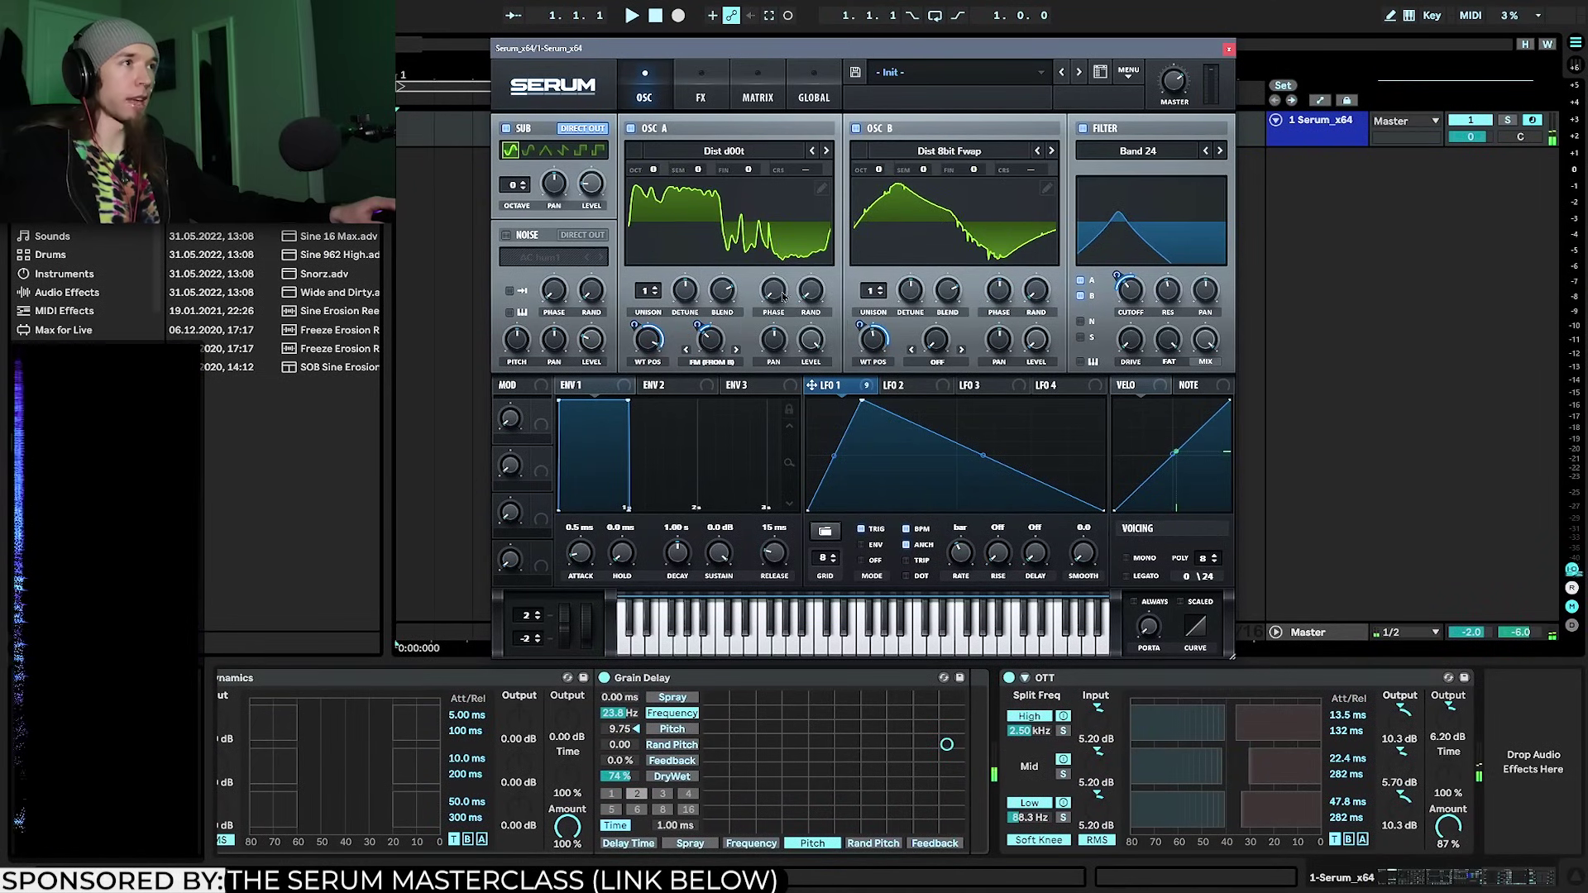
pyautogui.moveTo(783, 296)
pyautogui.mouseDown()
pyautogui.moveTo(799, 247)
pyautogui.moveTo(797, 273)
pyautogui.mouseUp()
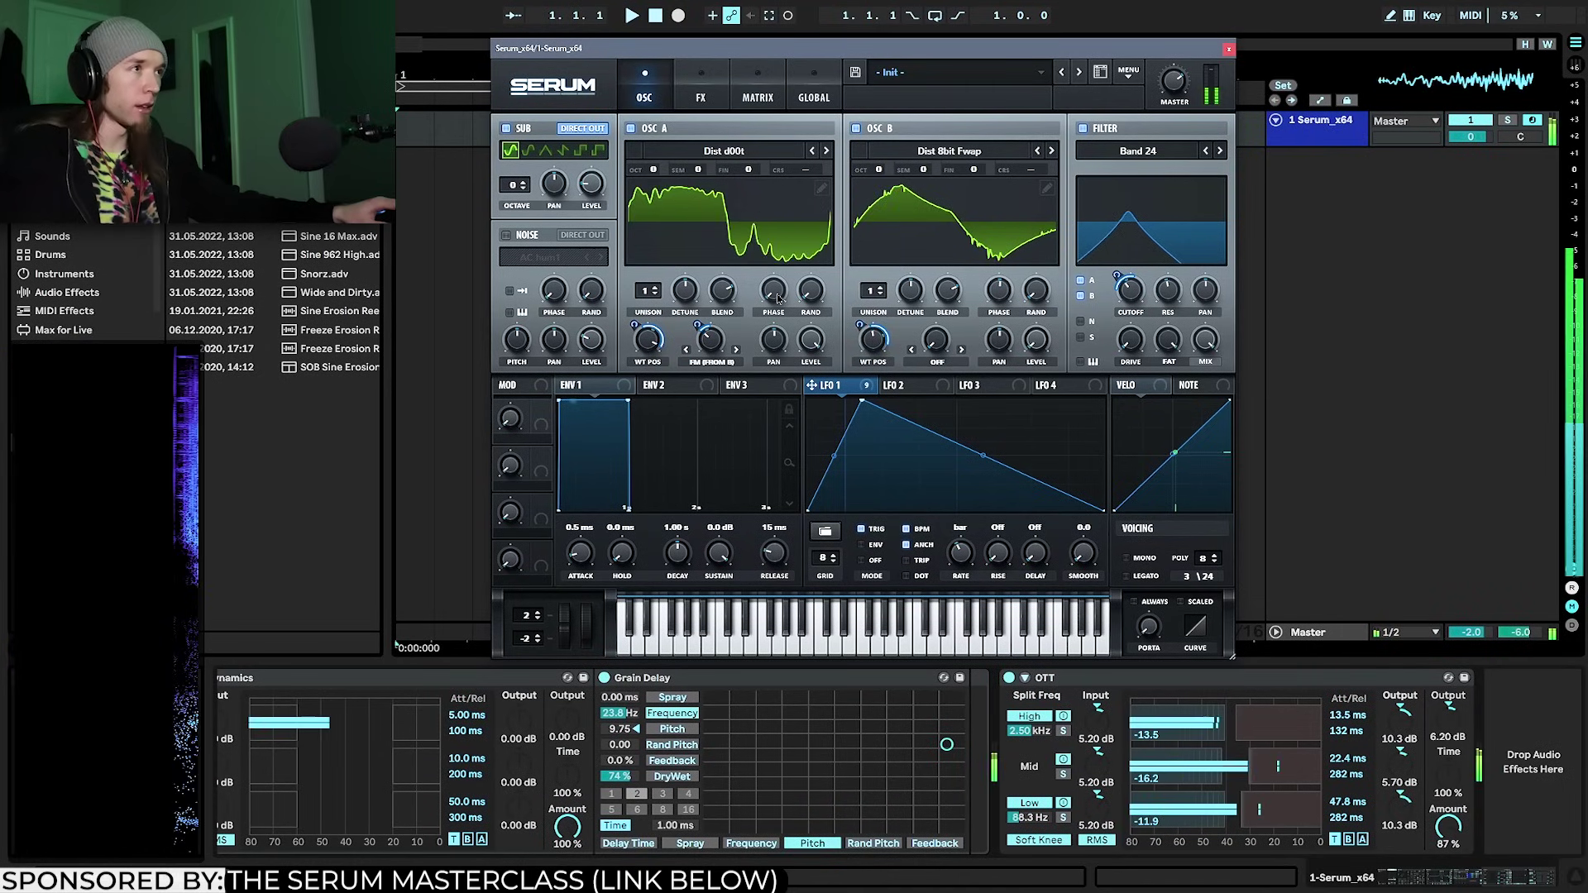
pyautogui.moveTo(1004, 309); pyautogui.dragTo(1002, 306)
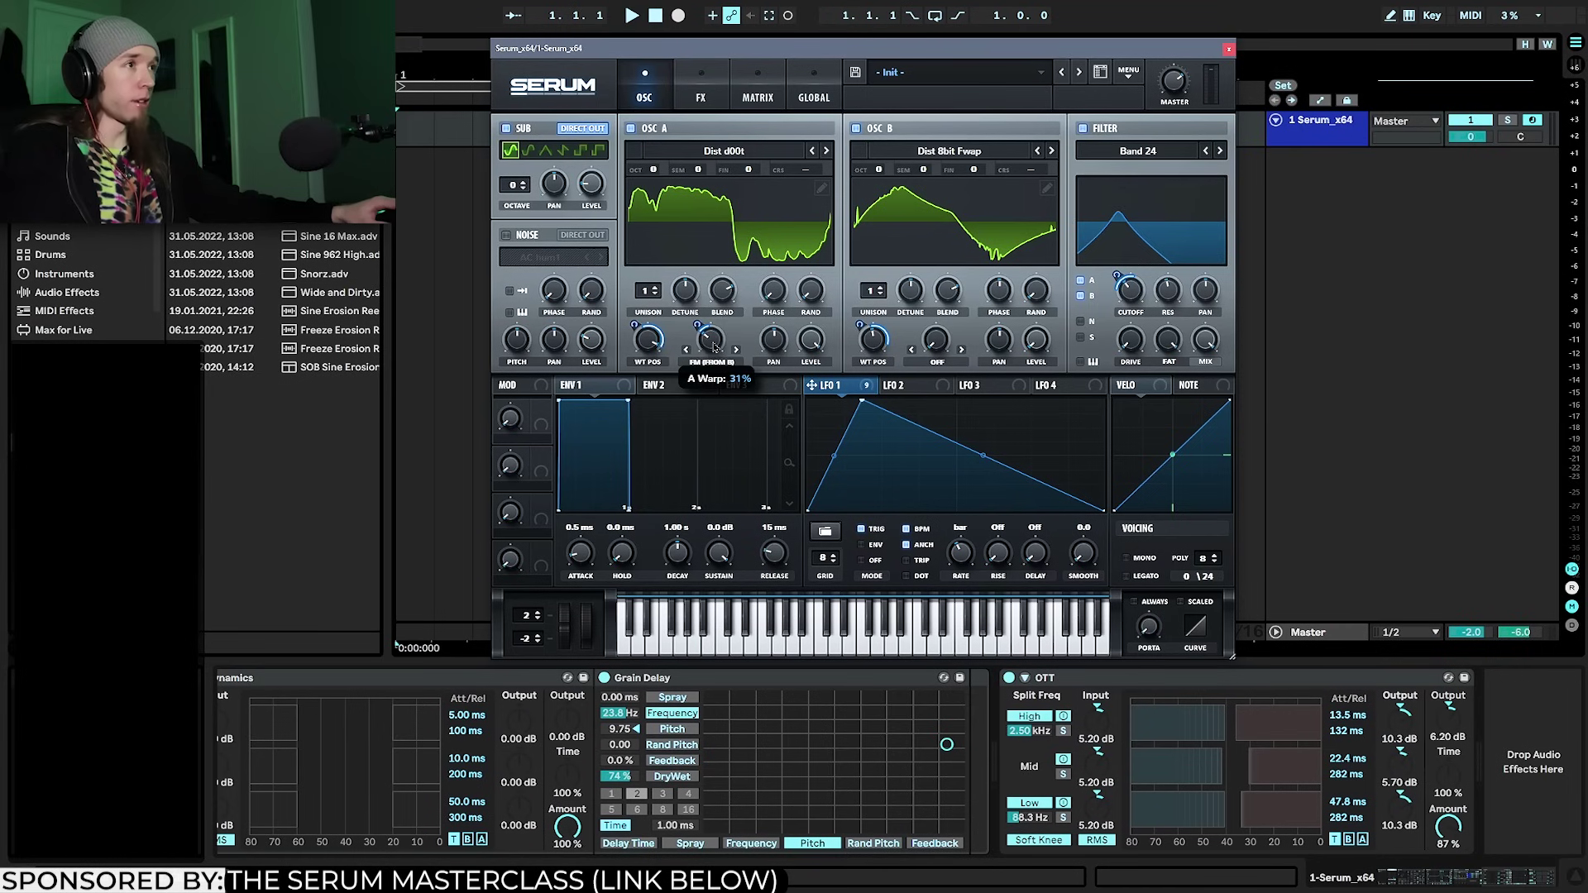
pyautogui.moveTo(713, 354)
pyautogui.mouseDown()
pyautogui.moveTo(718, 369)
pyautogui.moveTo(724, 350)
pyautogui.mouseUp()
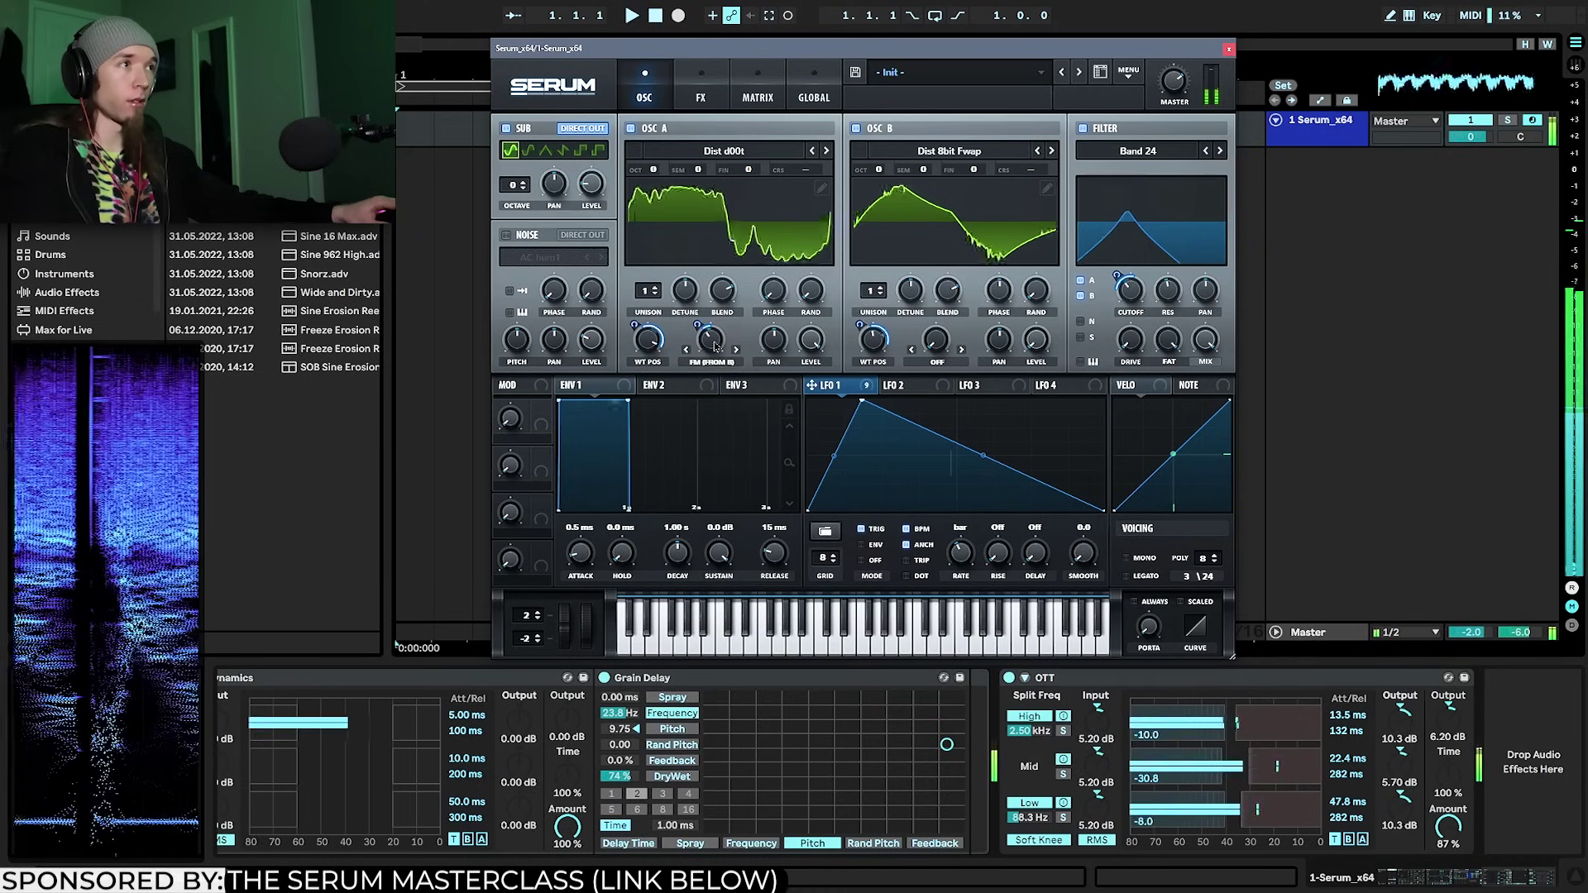
# Readjust OSC B's wavetable position with its LFO 1 depth, and fine-tune the Band 24 filter's modulated cutoff
pyautogui.moveTo(866, 344); pyautogui.dragTo(870, 376)
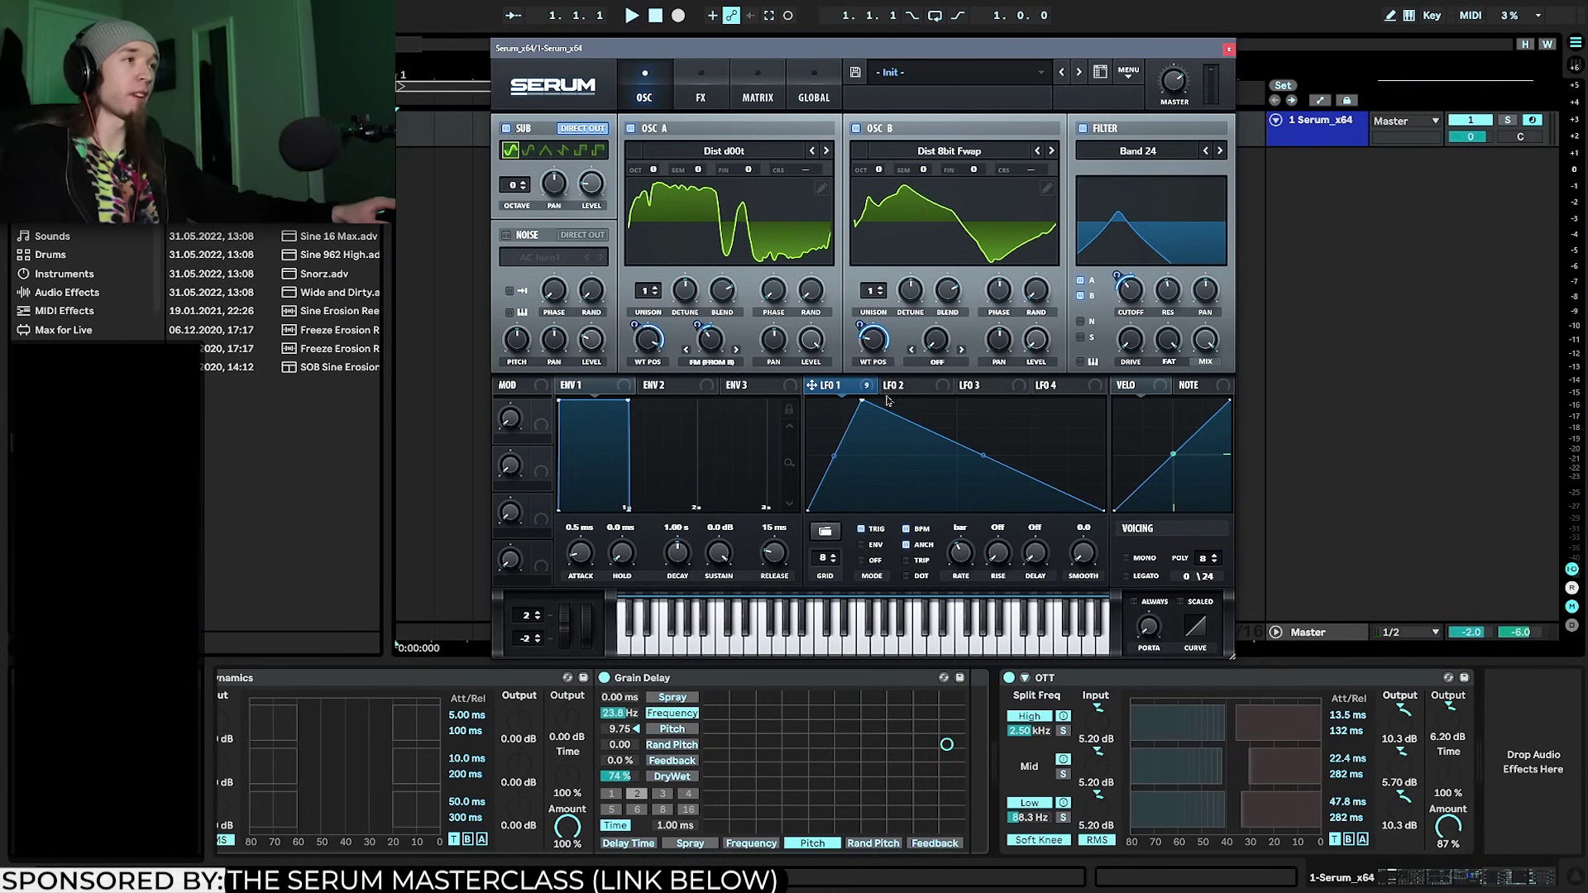
pyautogui.moveTo(860, 325); pyautogui.dragTo(863, 329)
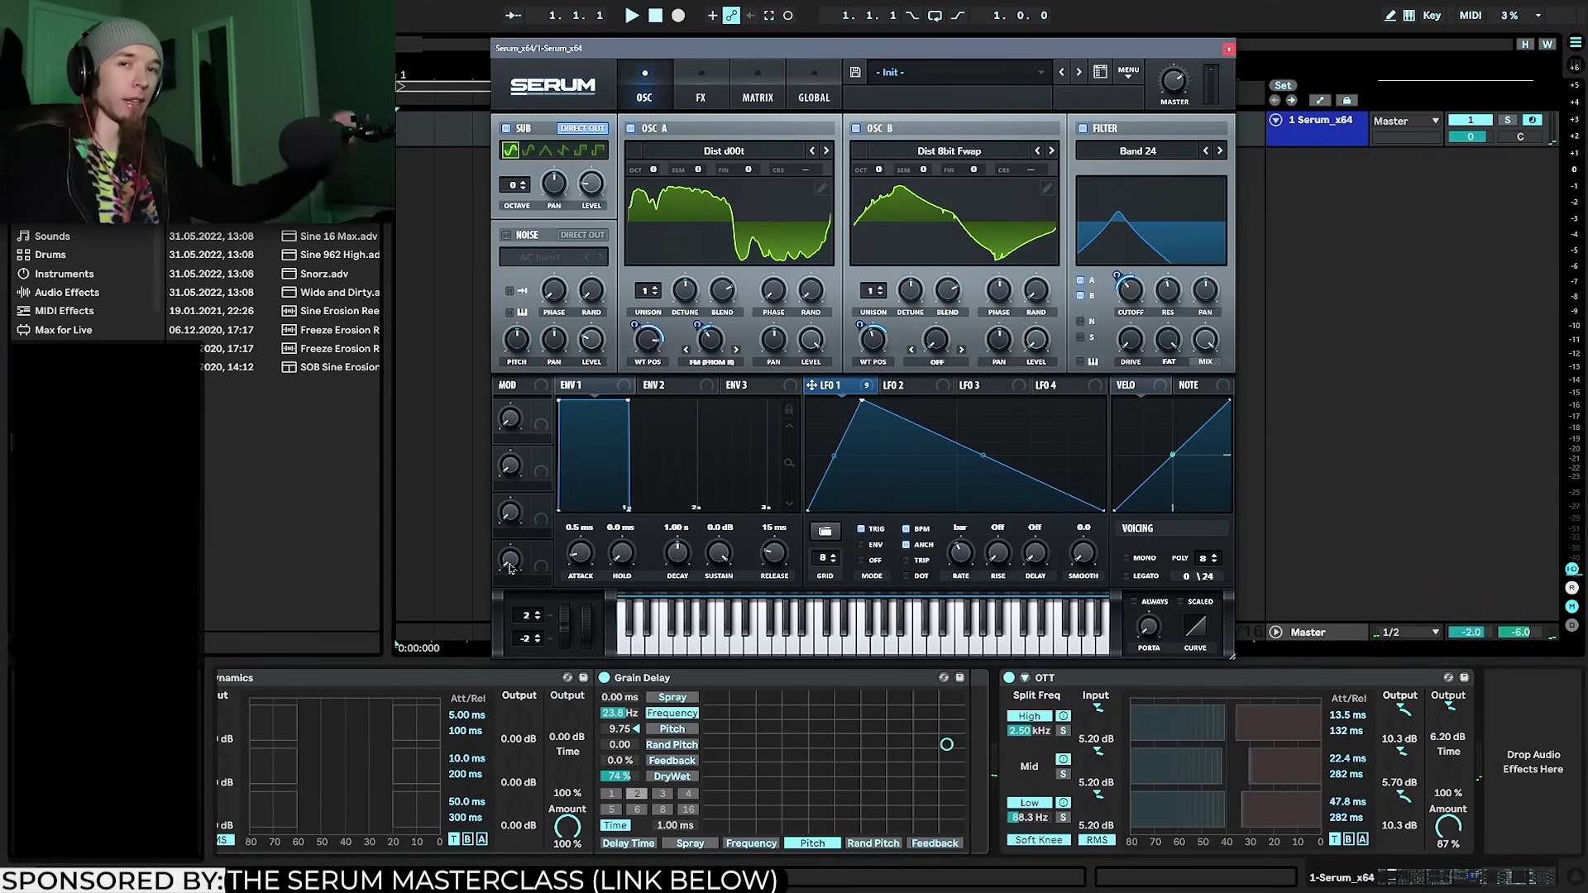
pyautogui.moveTo(858, 329)
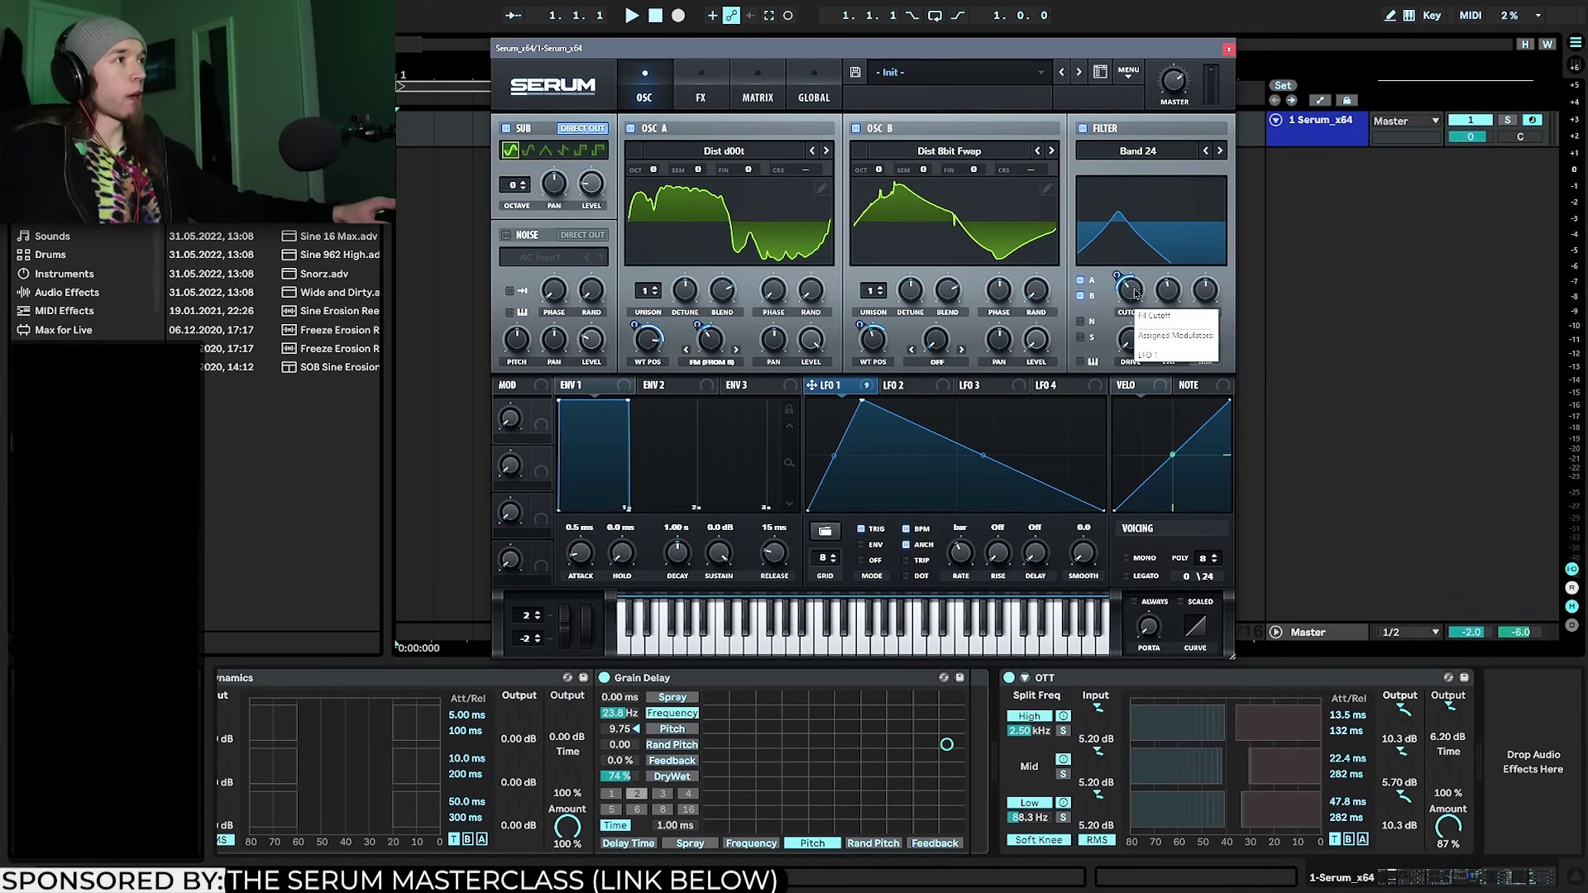
pyautogui.moveTo(1134, 294); pyautogui.dragTo(1136, 299)
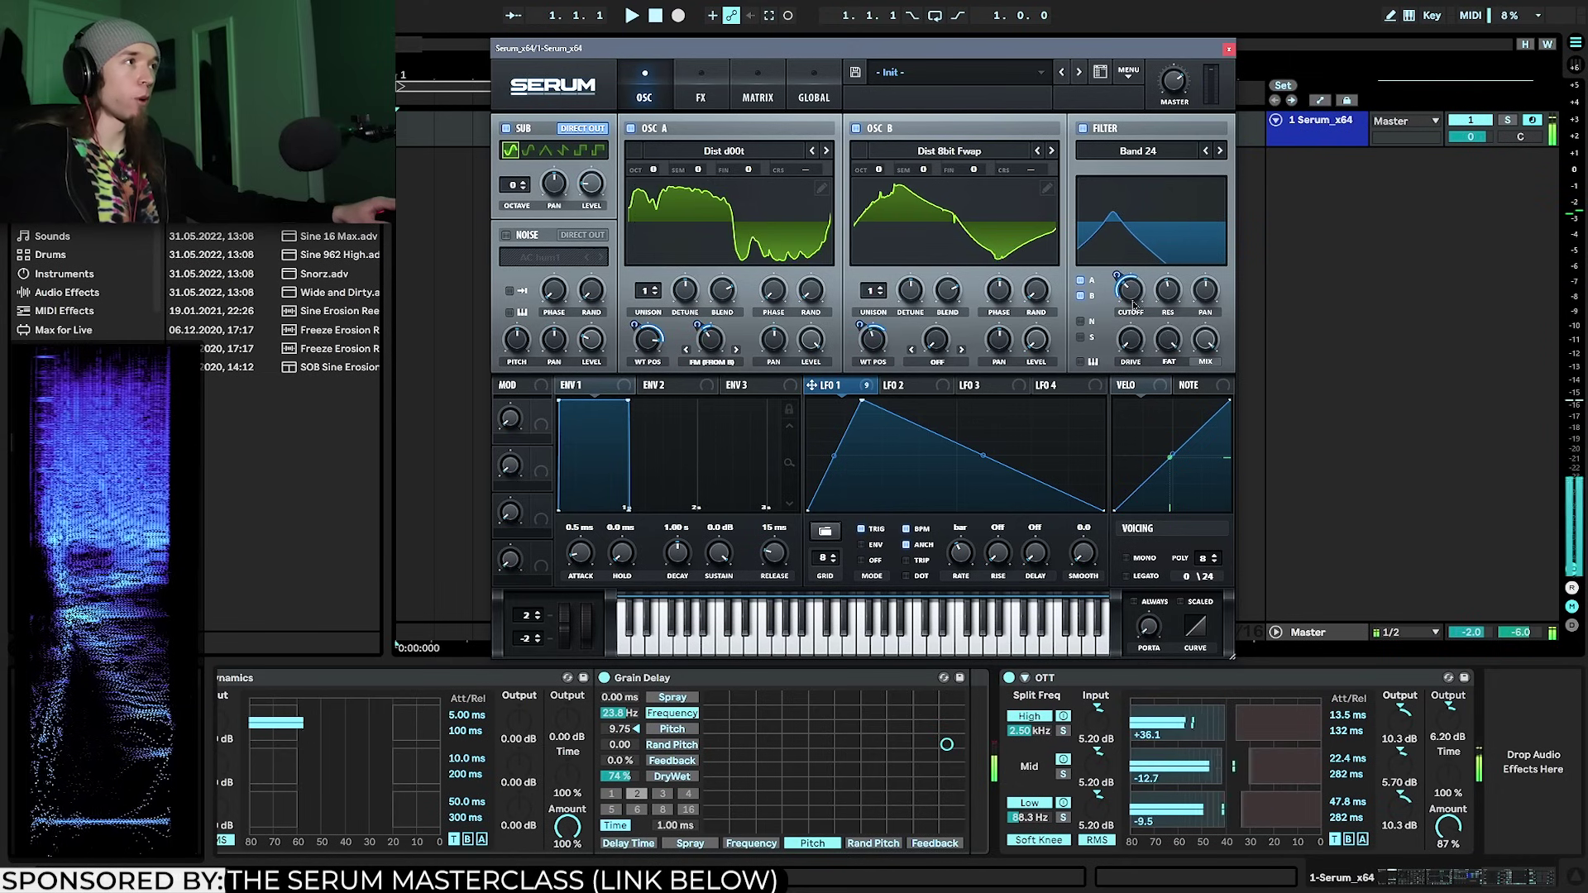
pyautogui.moveTo(1133, 304); pyautogui.dragTo(1119, 286)
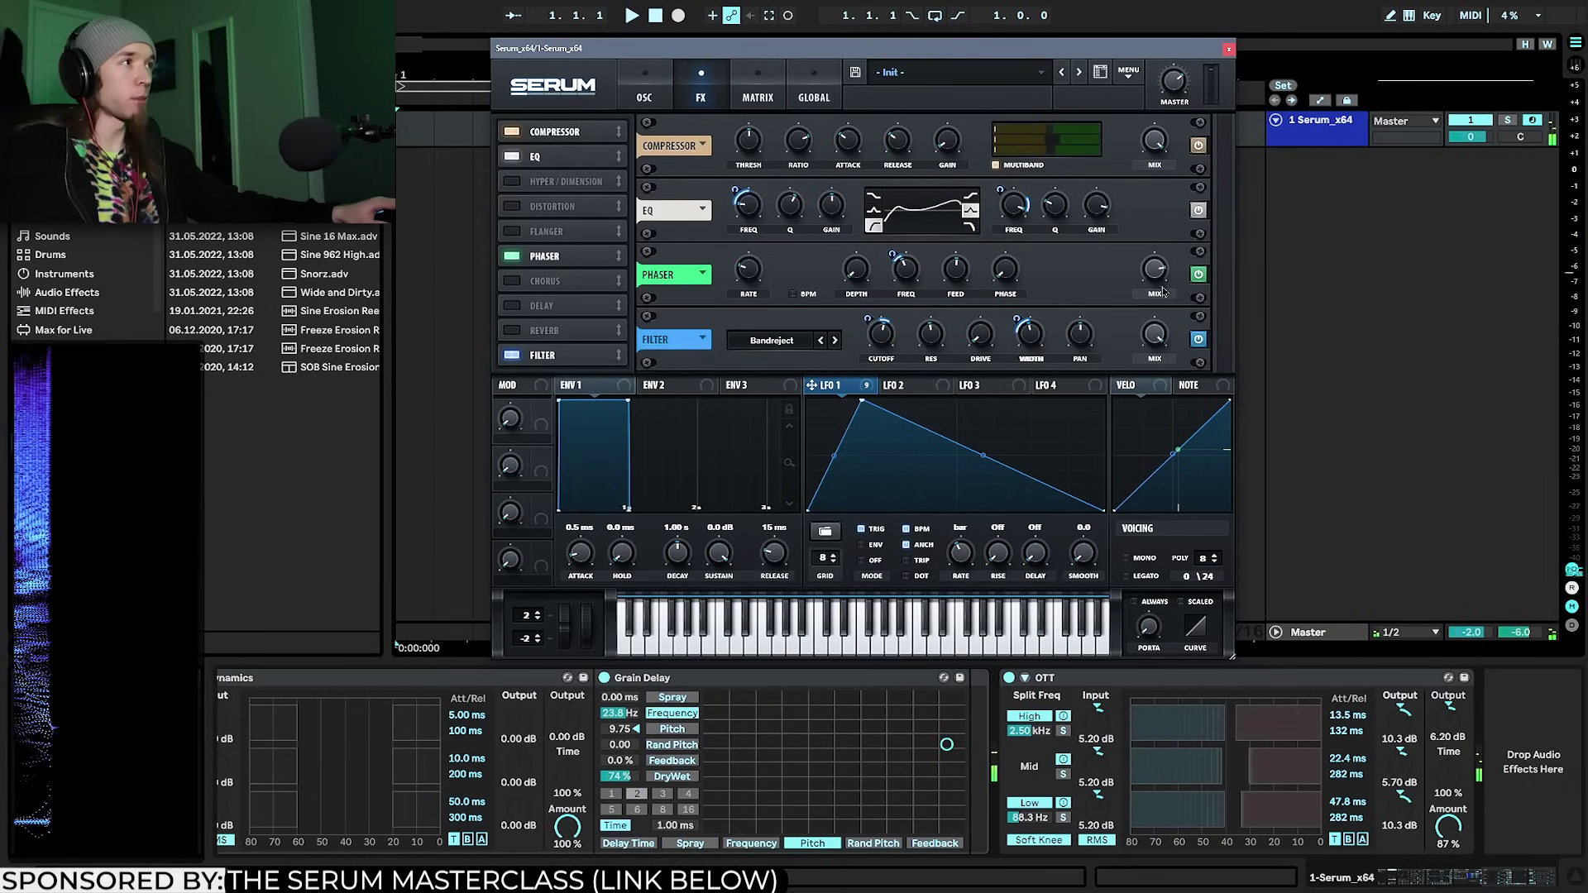
# Adjust the Phaser's mix and lower its base frequency in Serum's effects
pyautogui.moveTo(1155, 273); pyautogui.dragTo(1155, 261)
pyautogui.moveTo(915, 284)
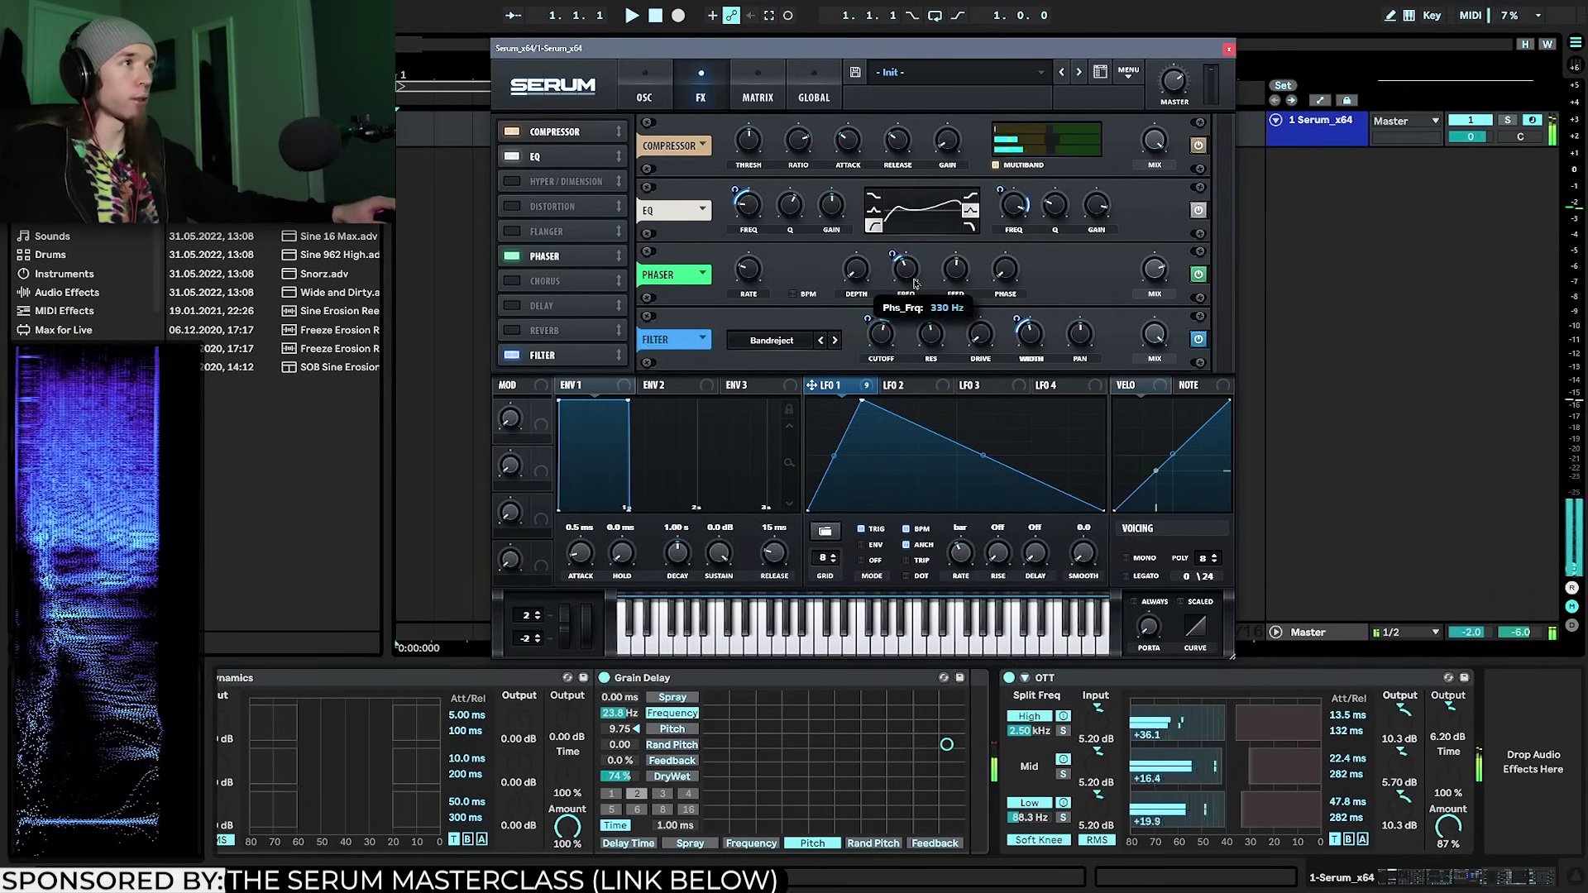
pyautogui.moveTo(915, 287); pyautogui.dragTo(914, 310)
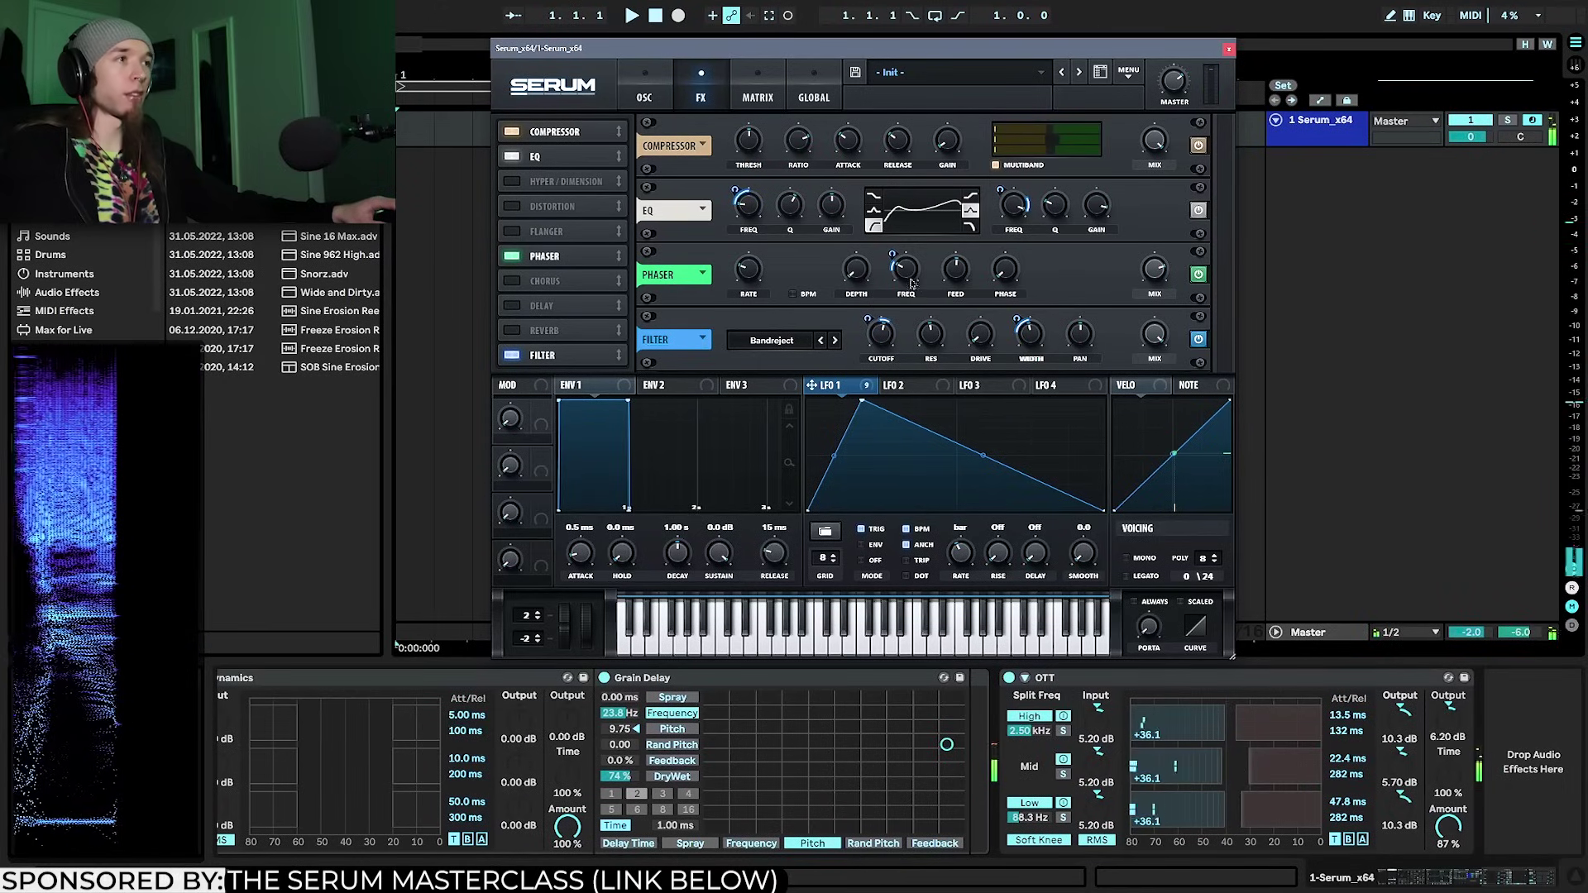
pyautogui.moveTo(907, 282); pyautogui.dragTo(907, 285)
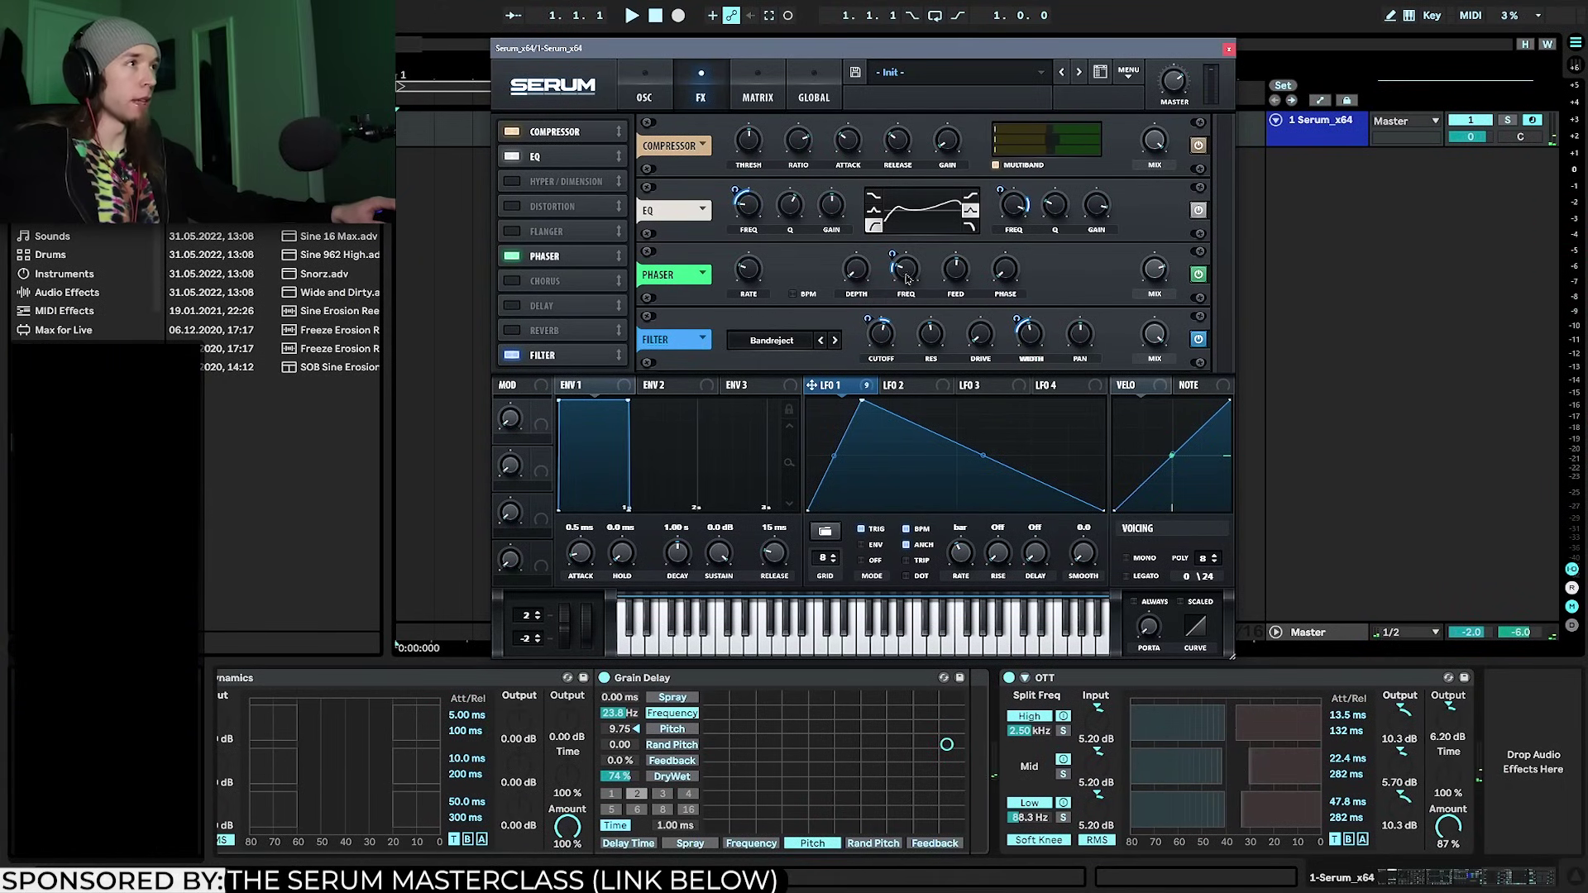
pyautogui.moveTo(908, 266); pyautogui.dragTo(906, 271)
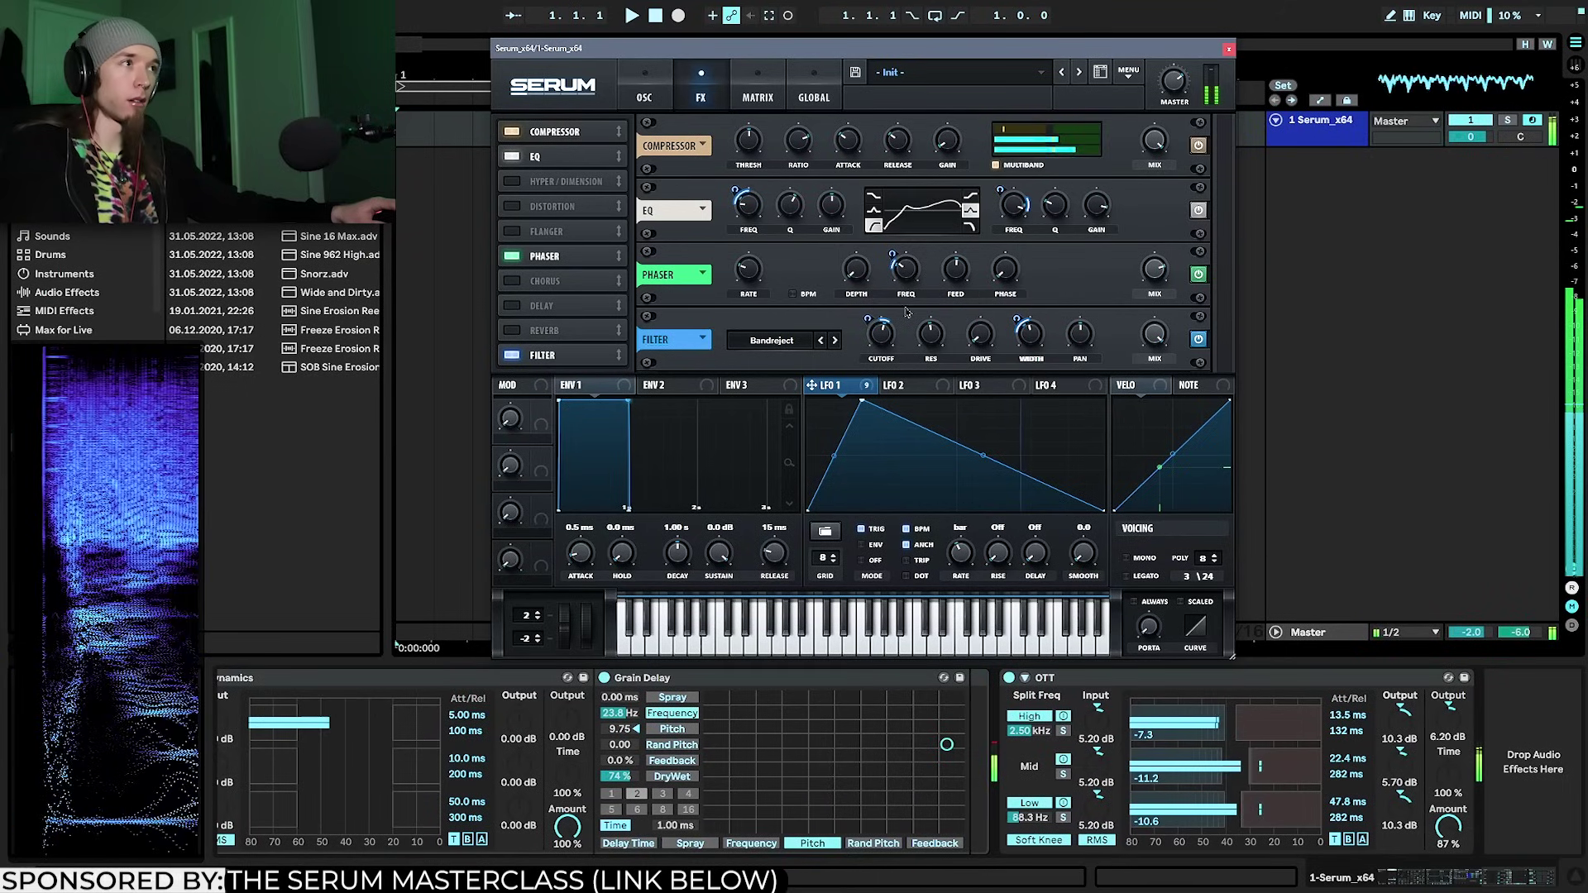
# Tune the Bandreject effect filter, setting its cutoff to about 441 Hz and fine-tuning its width and mix
pyautogui.click(884, 340)
pyautogui.moveTo(882, 354); pyautogui.dragTo(881, 348)
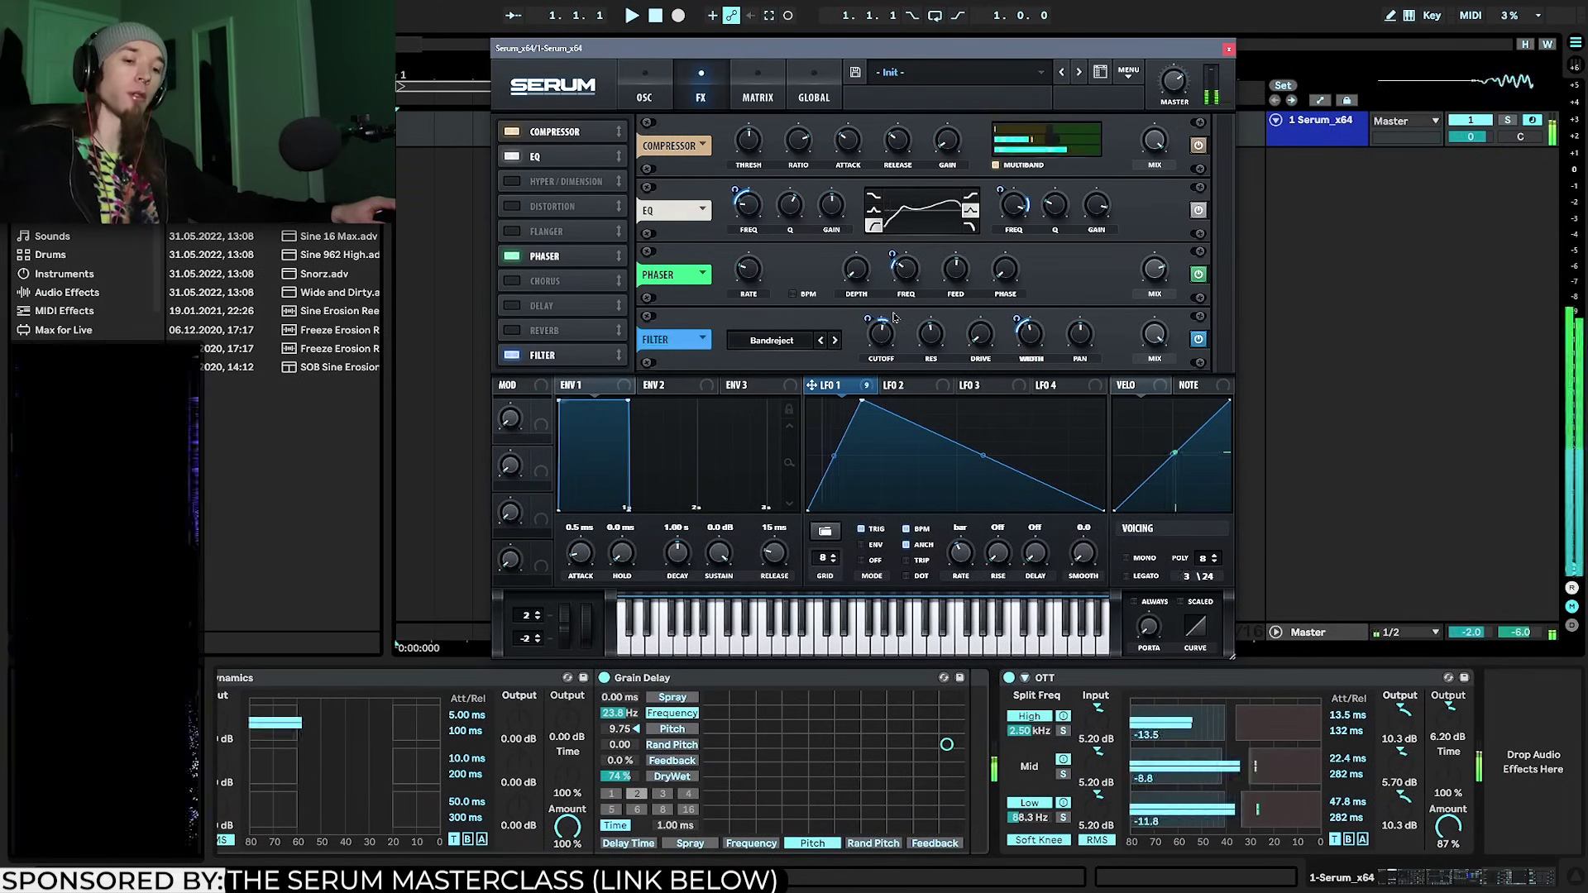
pyautogui.click(883, 341)
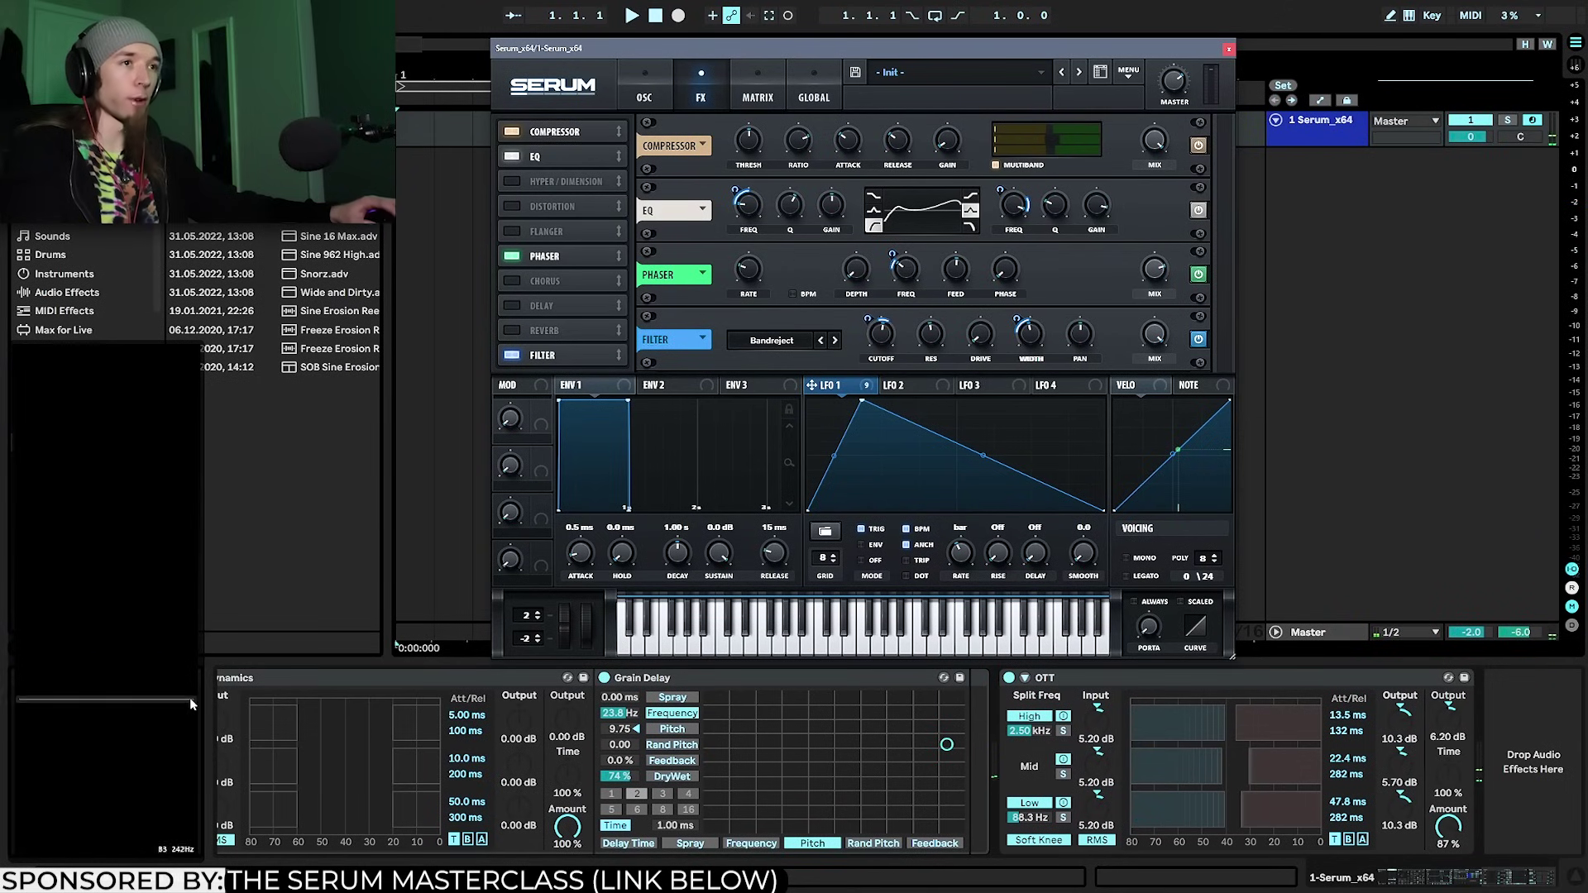
pyautogui.click(888, 340)
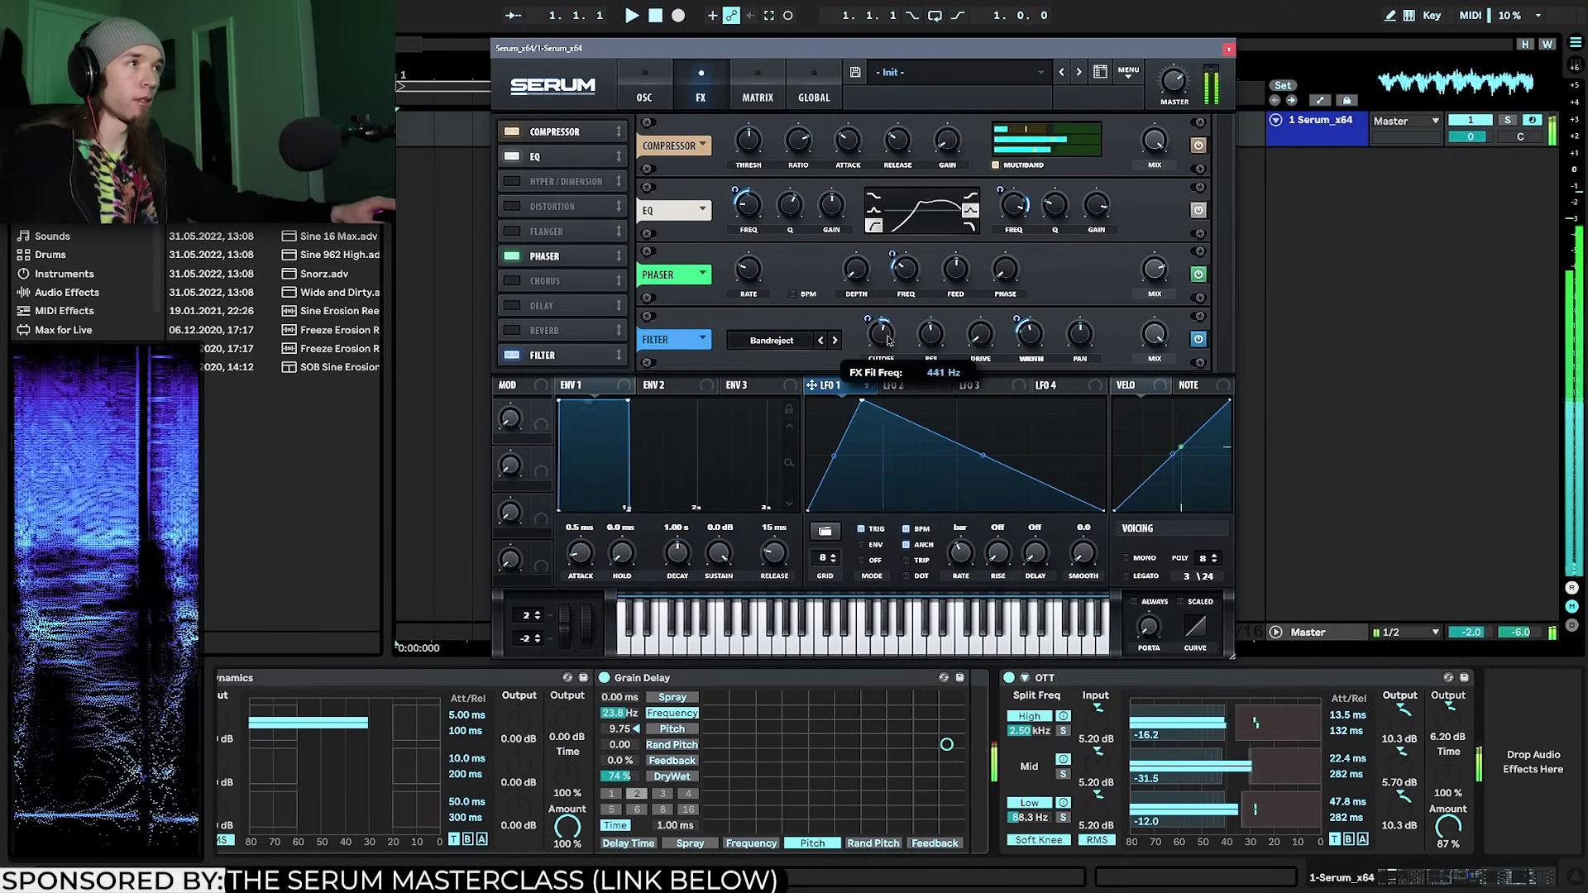
pyautogui.moveTo(1028, 345)
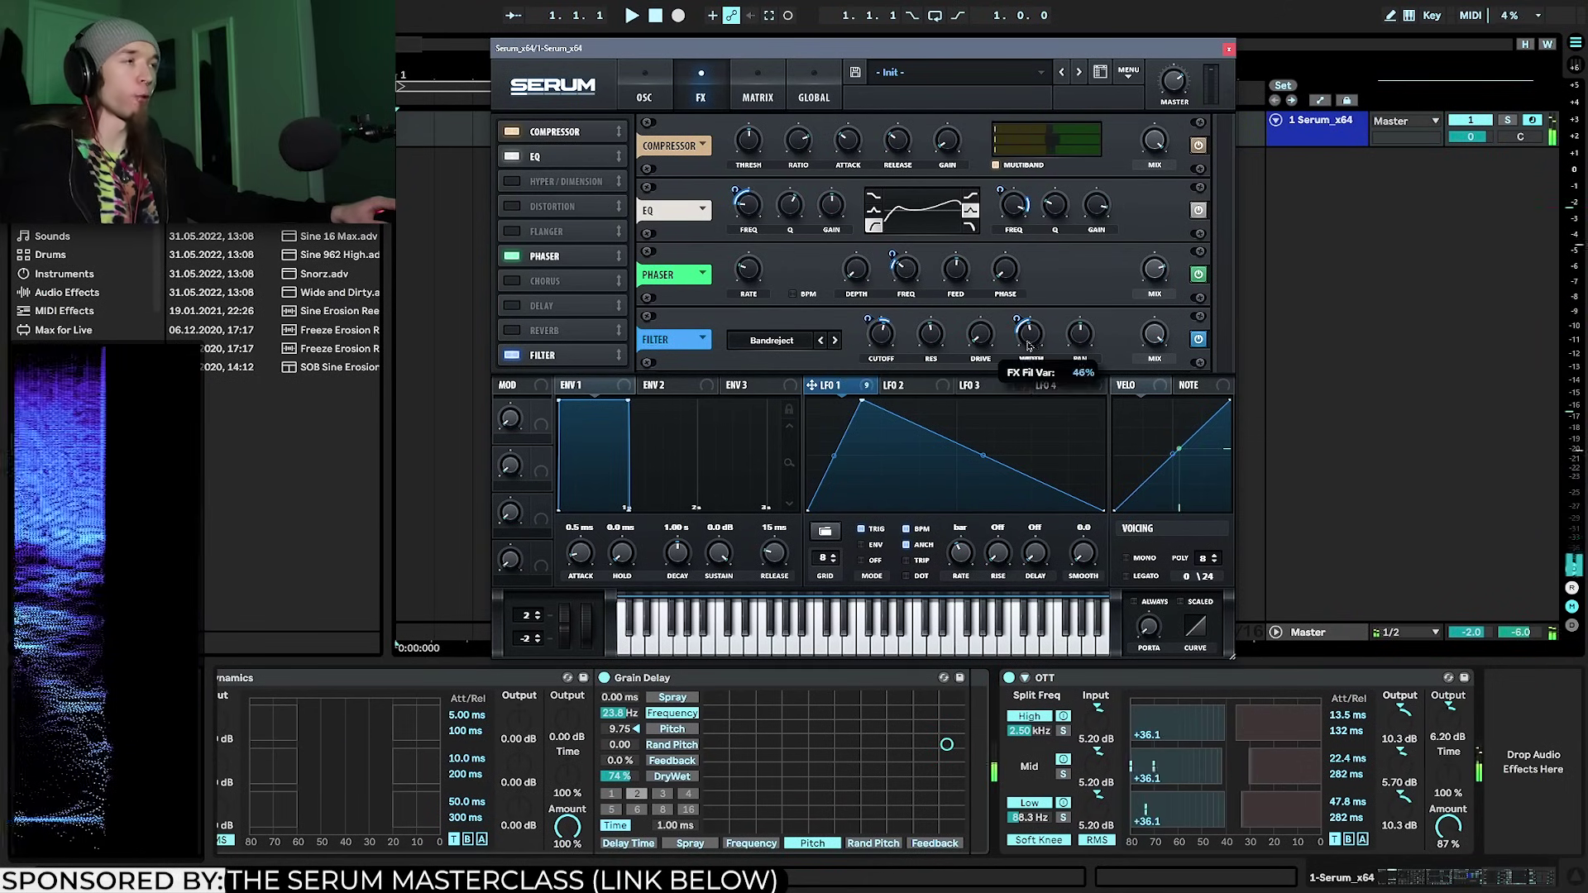
pyautogui.moveTo(1028, 345)
pyautogui.mouseDown()
pyautogui.moveTo(1016, 311)
pyautogui.moveTo(1030, 347)
pyautogui.mouseUp()
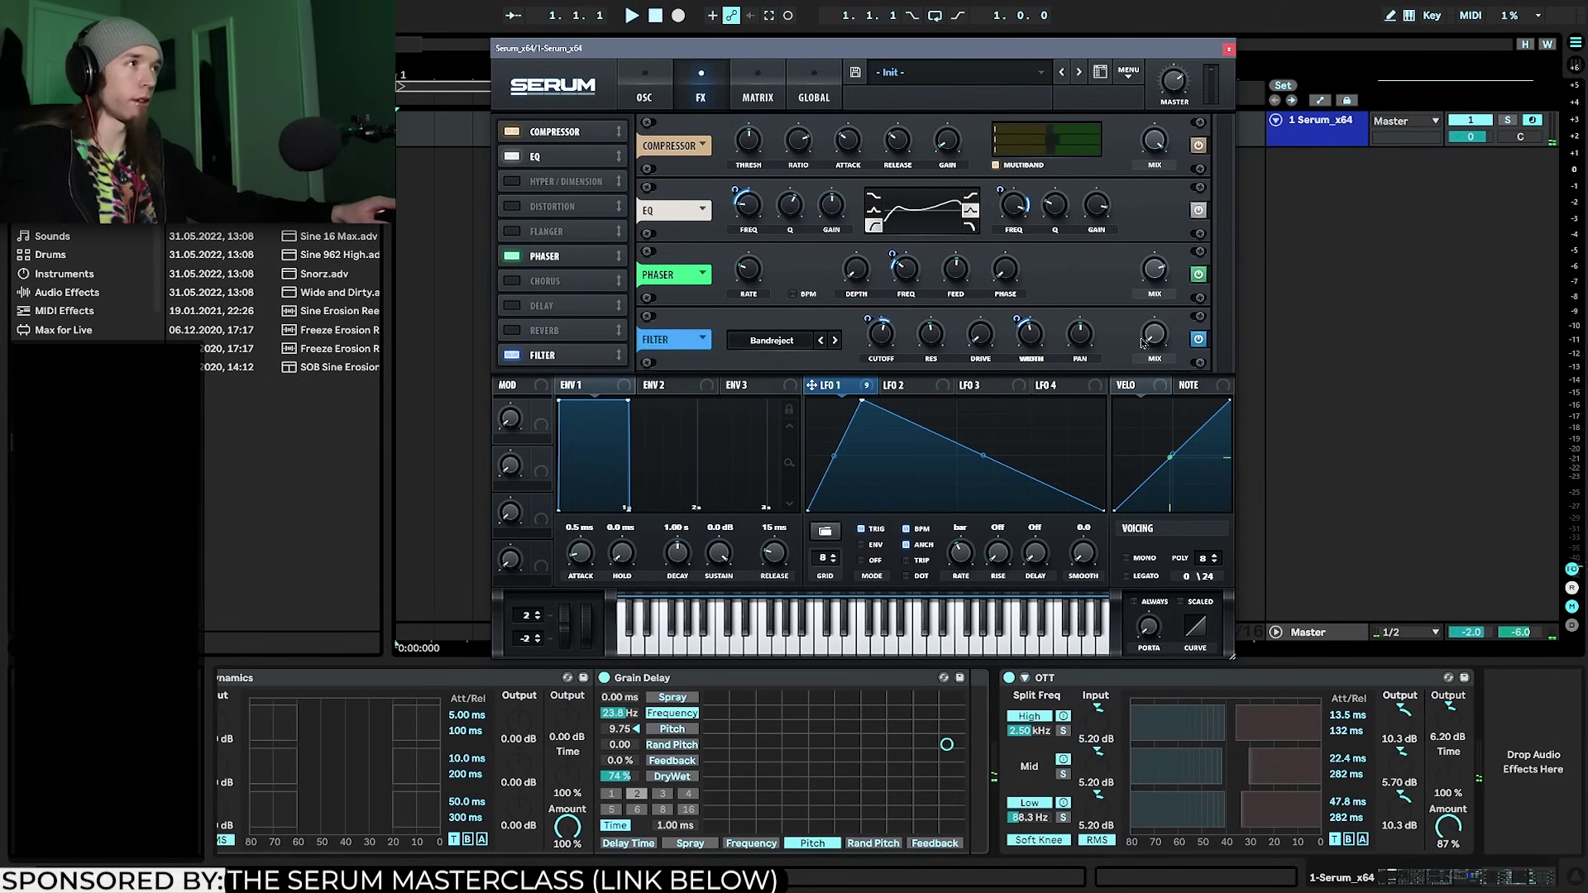
pyautogui.moveTo(1142, 342); pyautogui.dragTo(1141, 177)
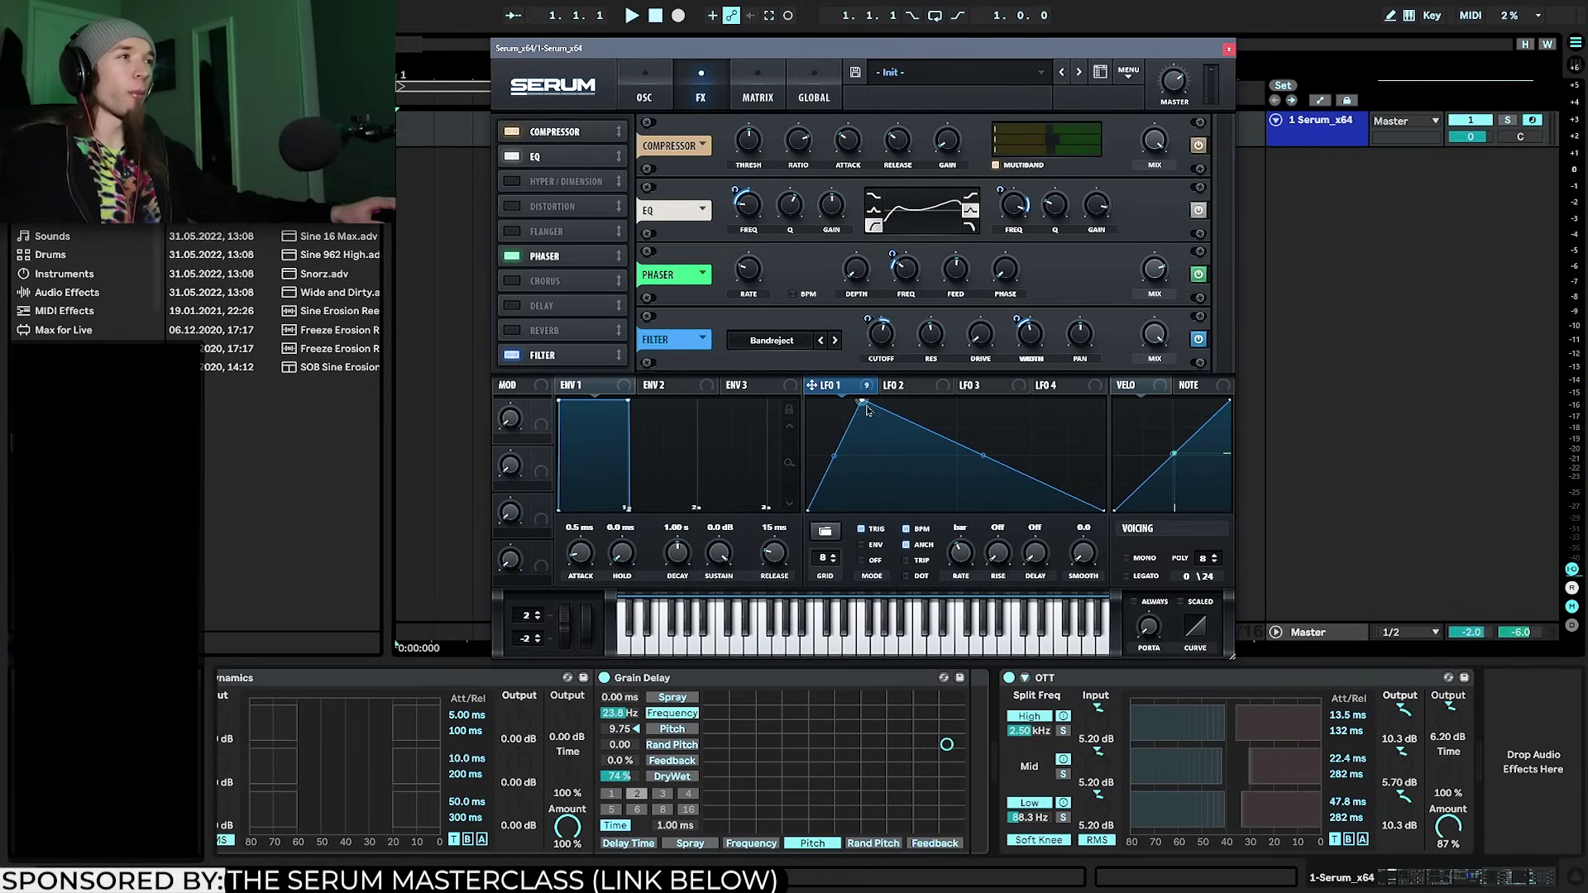
# Shift LFO 1's peak point slightly later in the cycle, keeping it at full height
pyautogui.moveTo(866, 406)
pyautogui.mouseDown()
pyautogui.moveTo(1009, 380)
pyautogui.moveTo(947, 364)
pyautogui.moveTo(885, 389)
pyautogui.mouseUp()
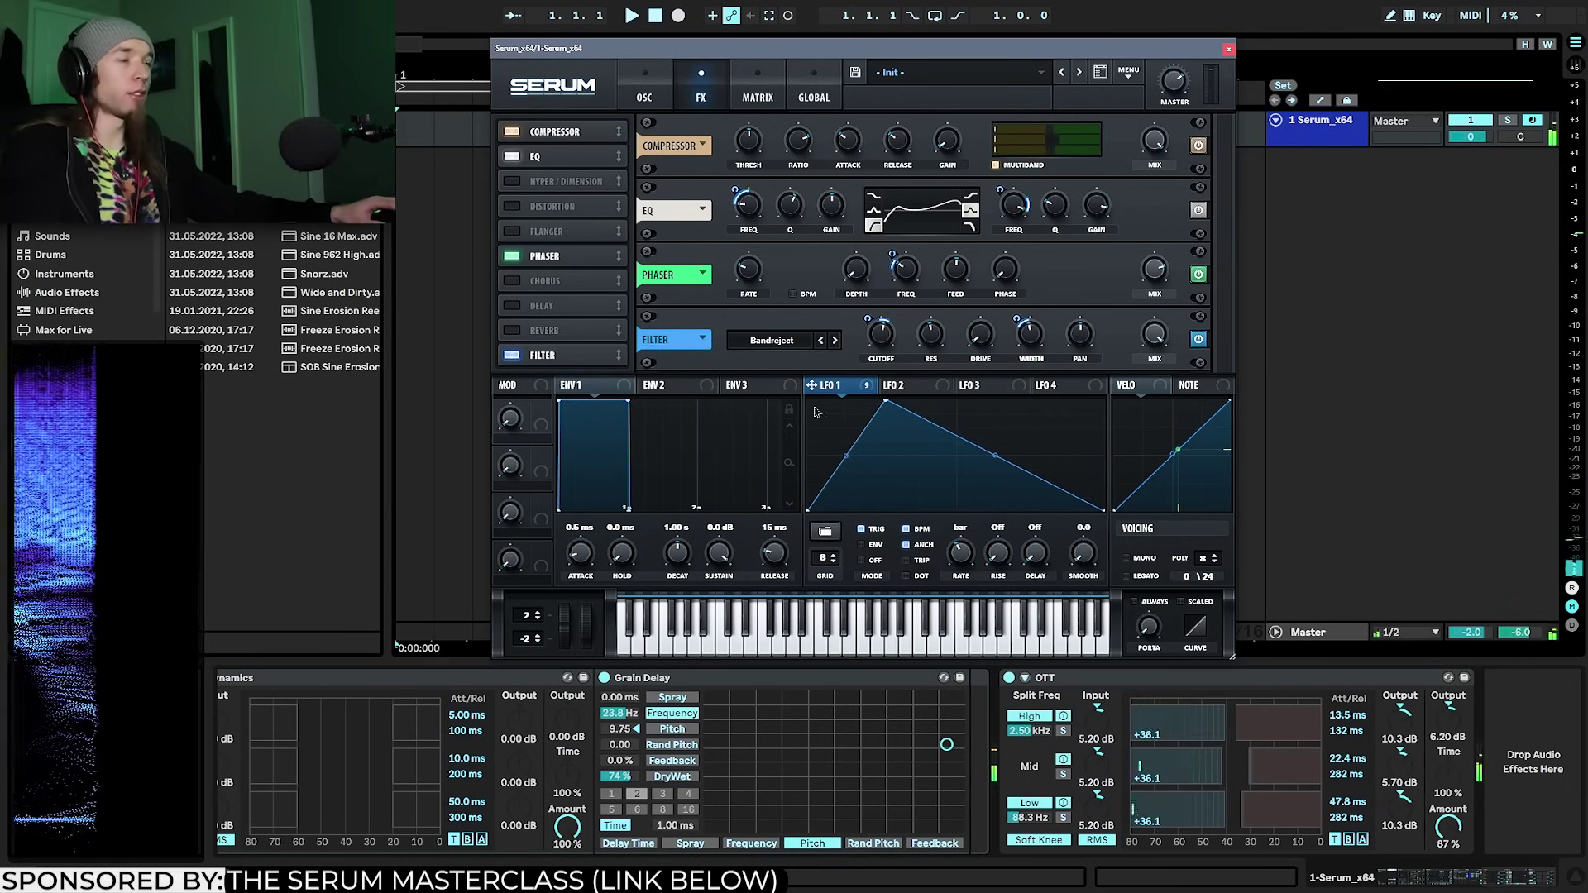
# Reassign the source of every LFO 1 modulation in Serum's matrix to Macro 1 and try out the Macro 1 control
pyautogui.click(744, 96)
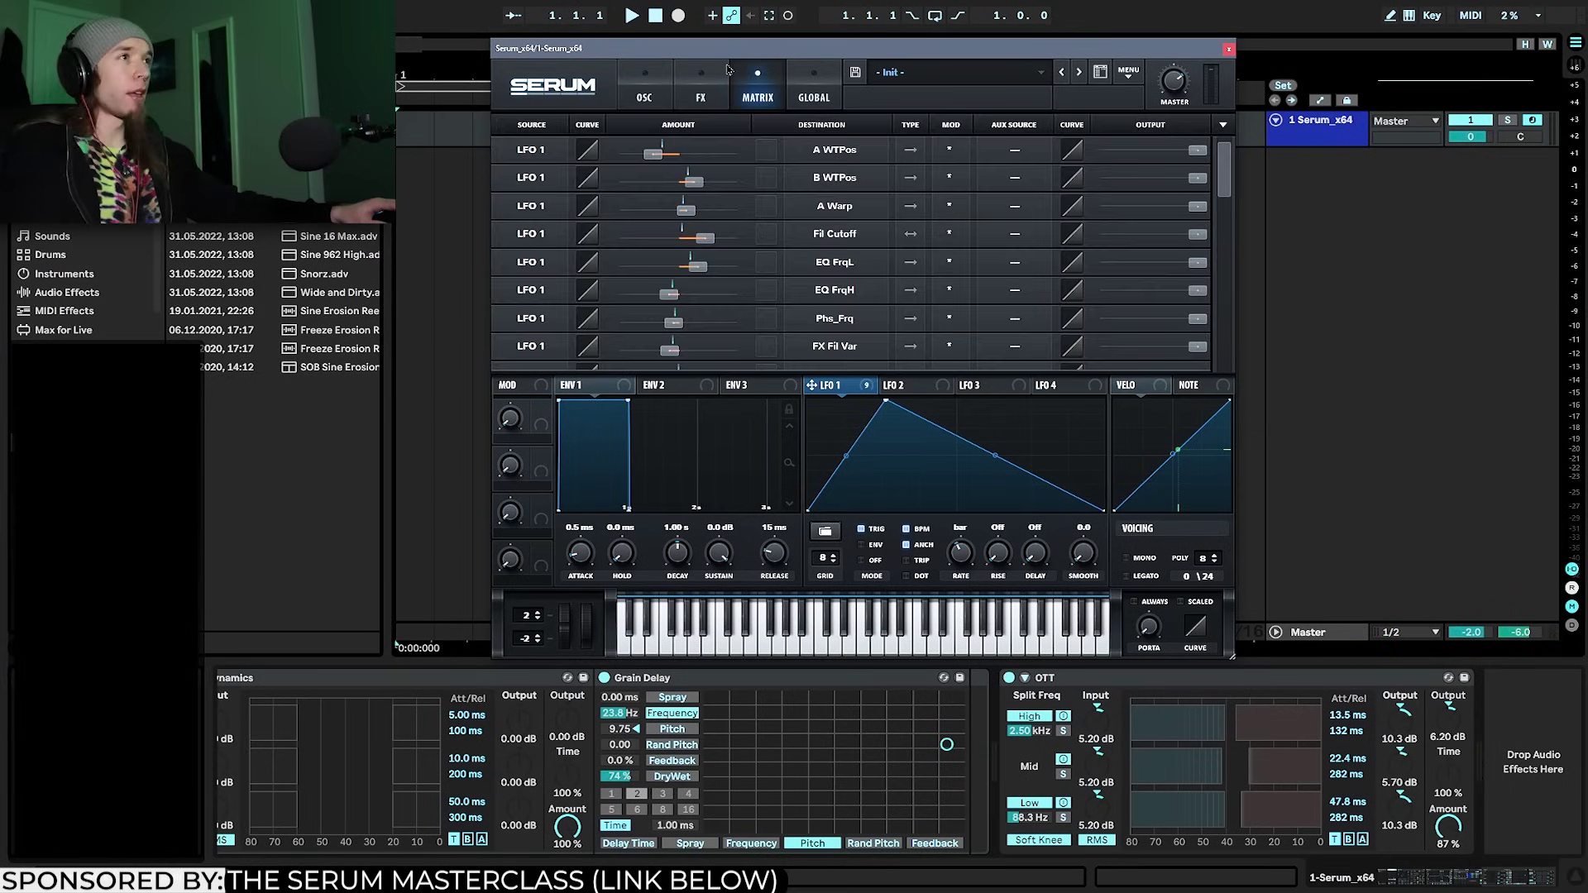
pyautogui.click(533, 150)
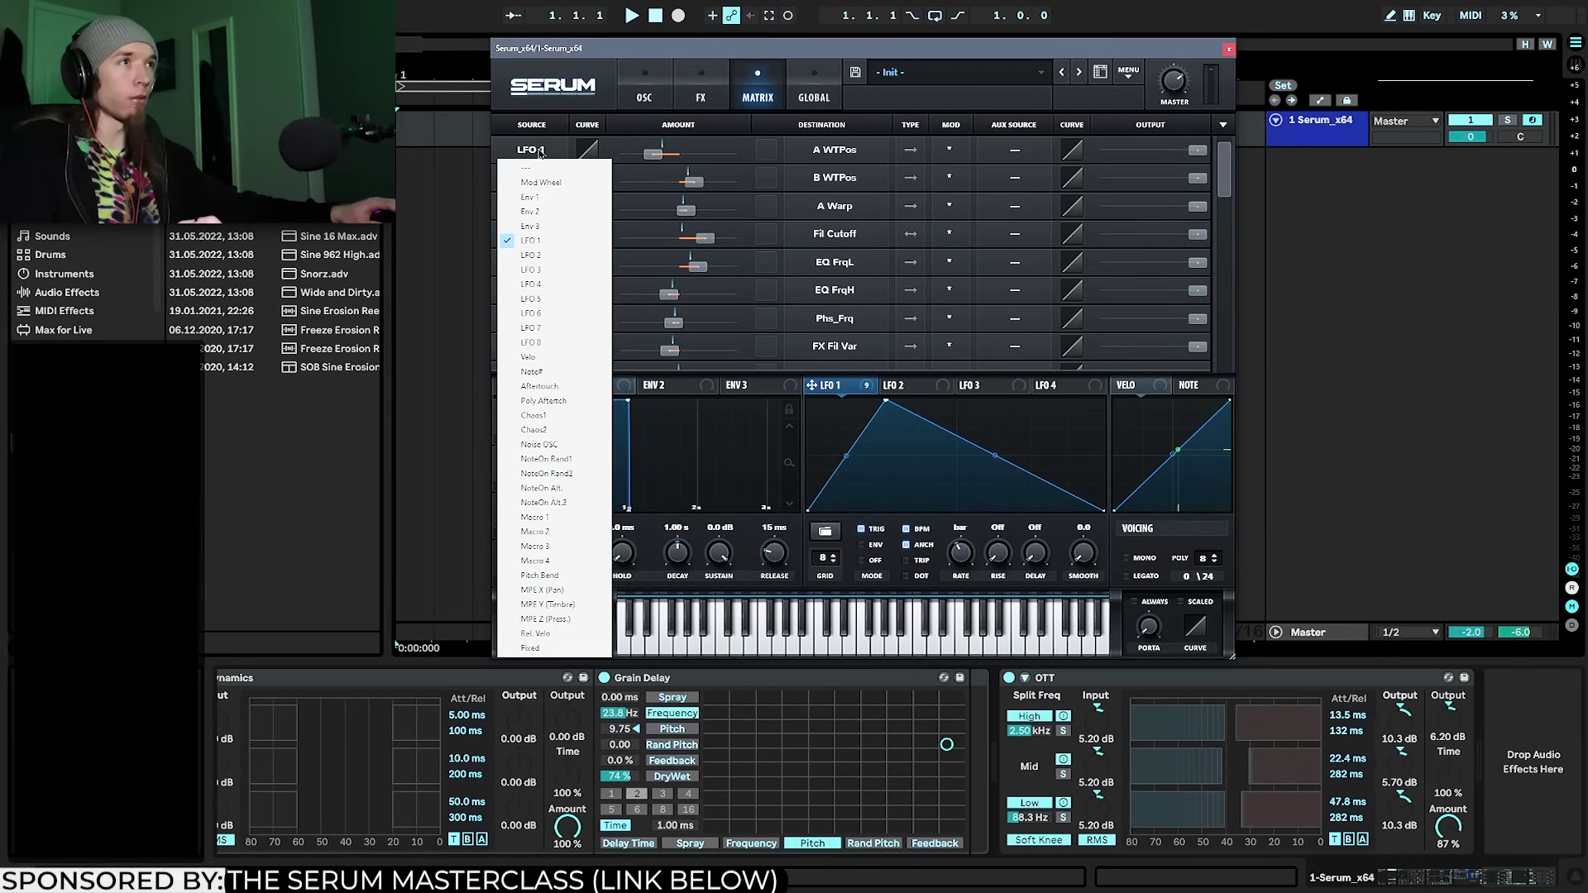
pyautogui.click(543, 153)
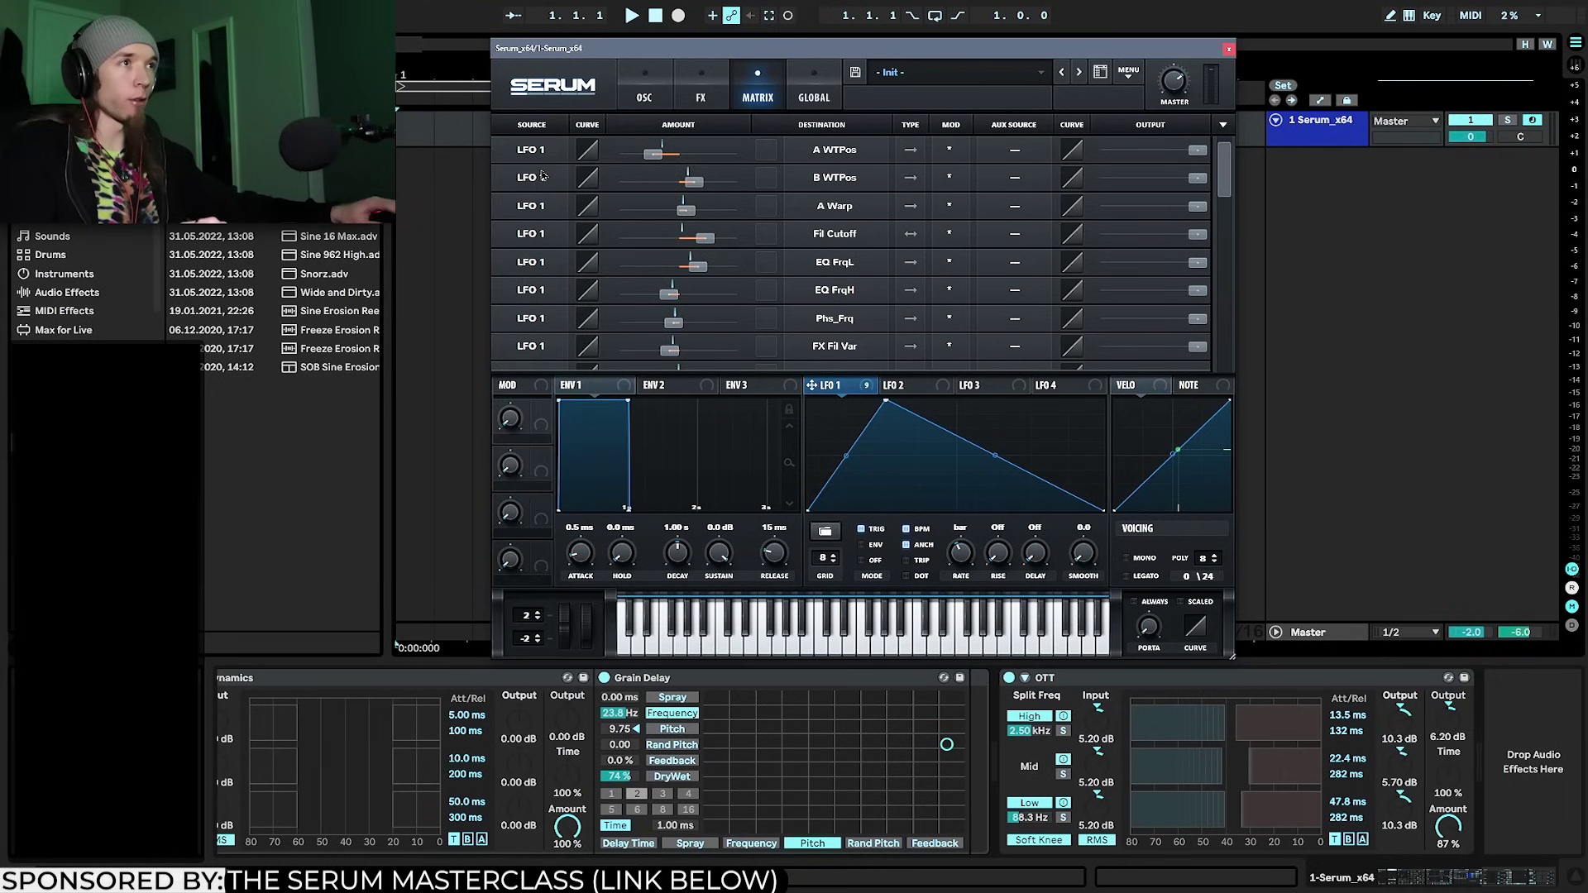
pyautogui.click(538, 151)
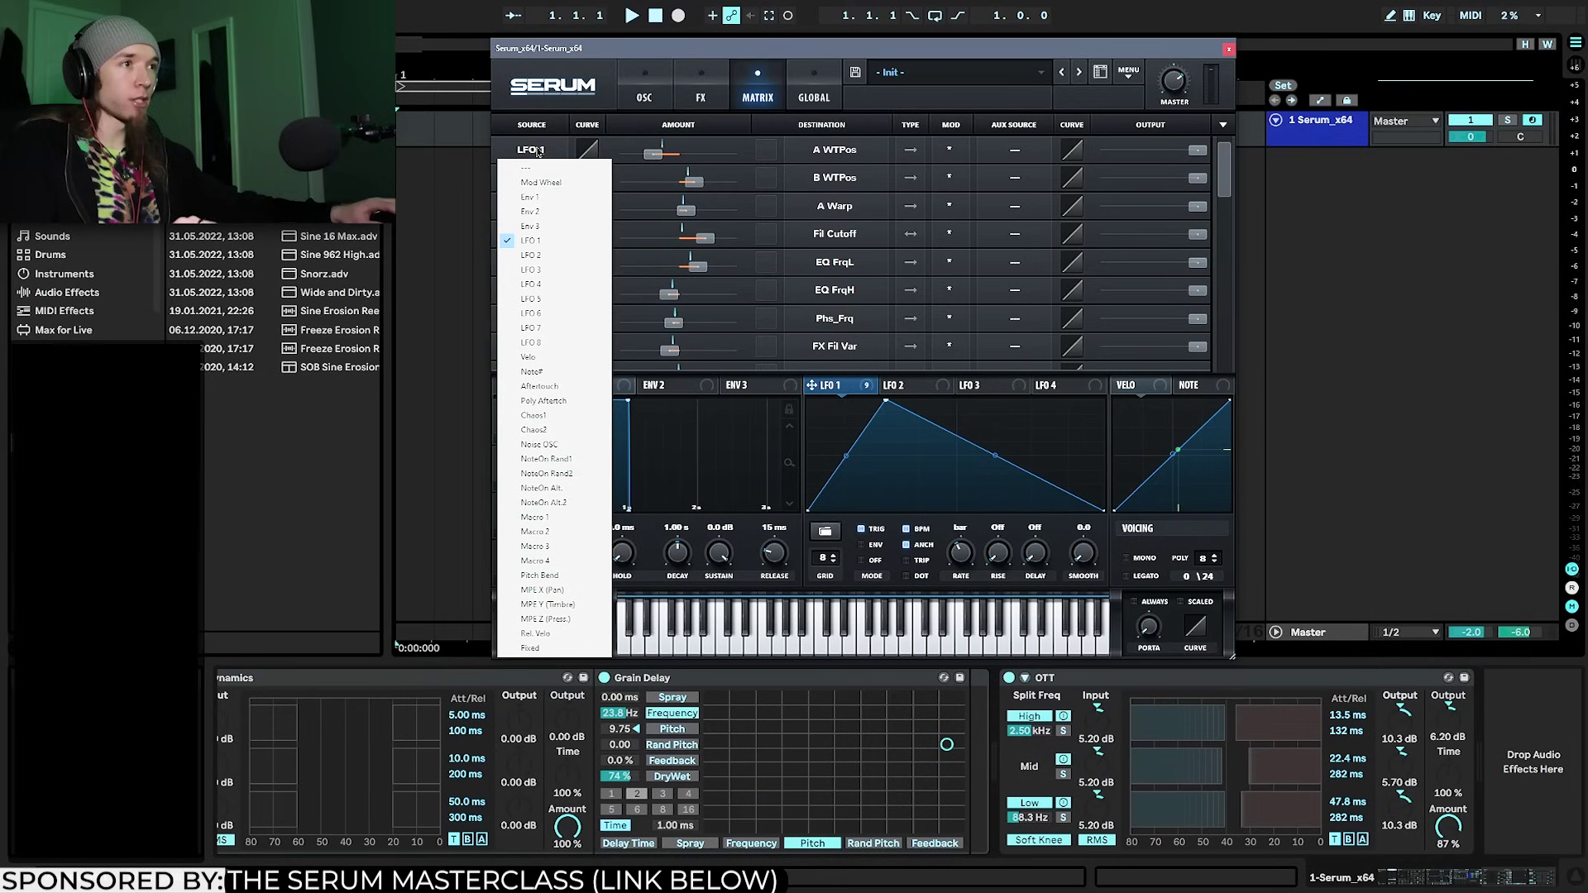
pyautogui.click(570, 518)
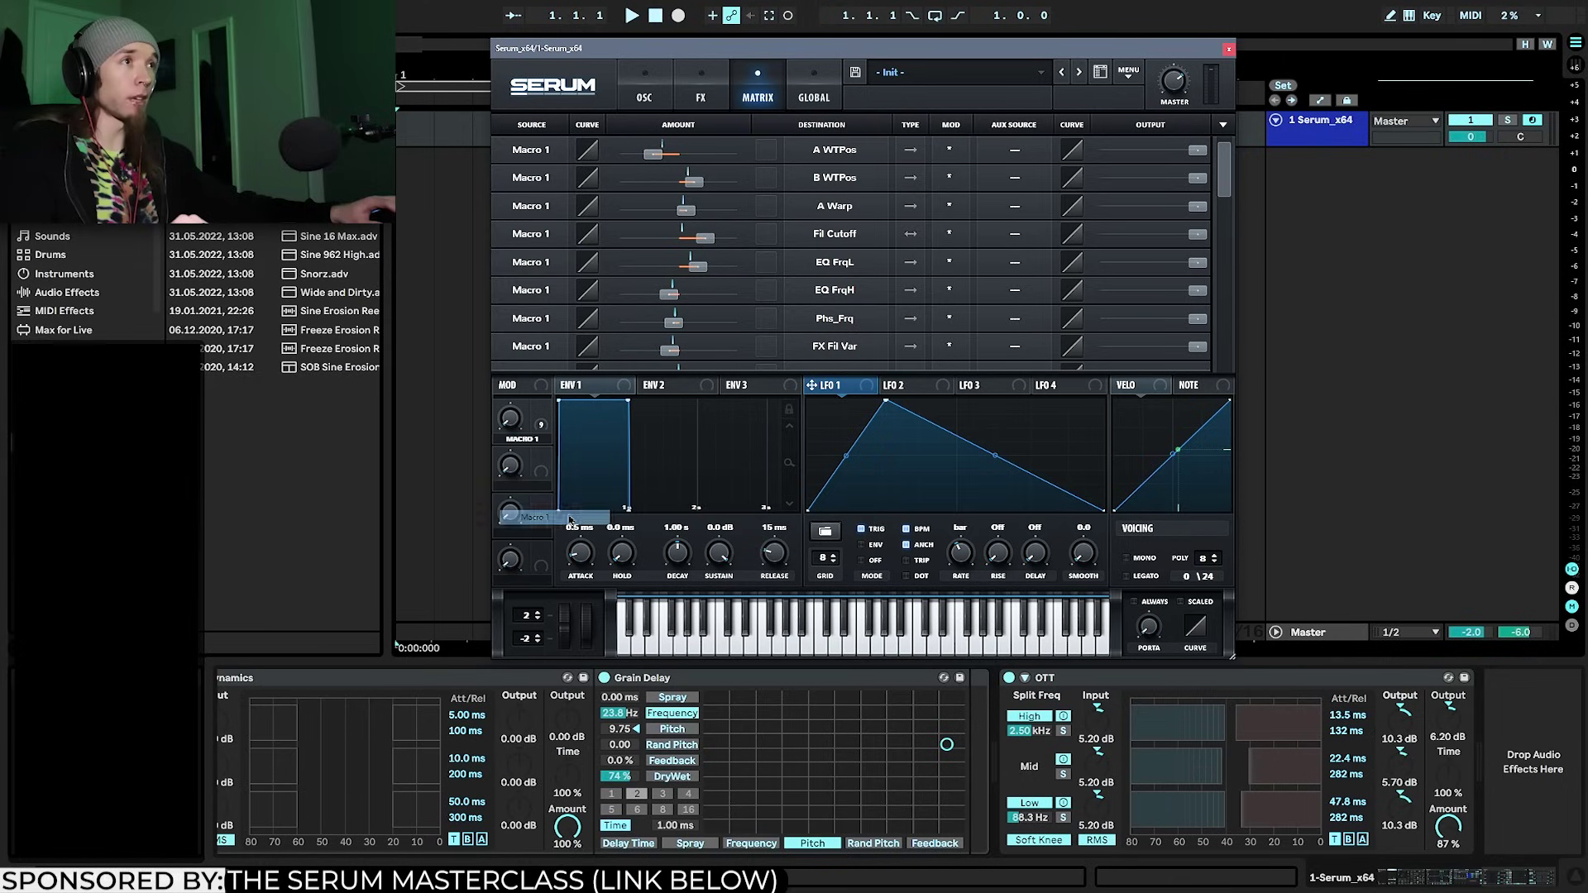
pyautogui.rightClick(510, 418)
pyautogui.click(507, 422)
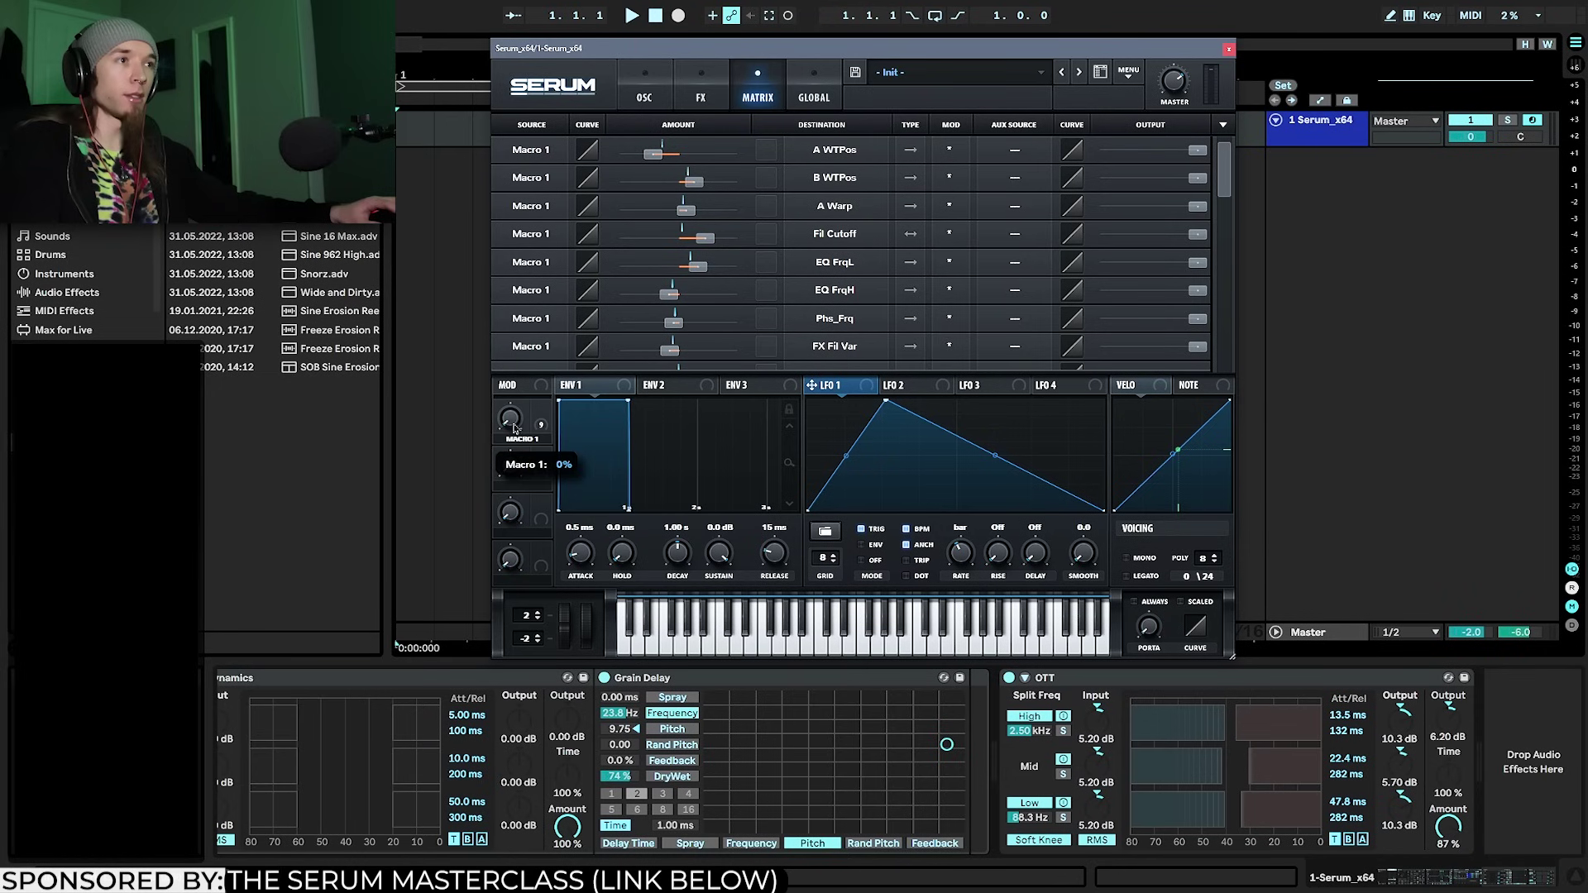
# Group Serum into an Instrument Rack, map its Macro 1 to the rack's Macro 1, and try out the rack macro
pyautogui.moveTo(514, 428); pyautogui.dragTo(513, 396)
pyautogui.click(385, 709)
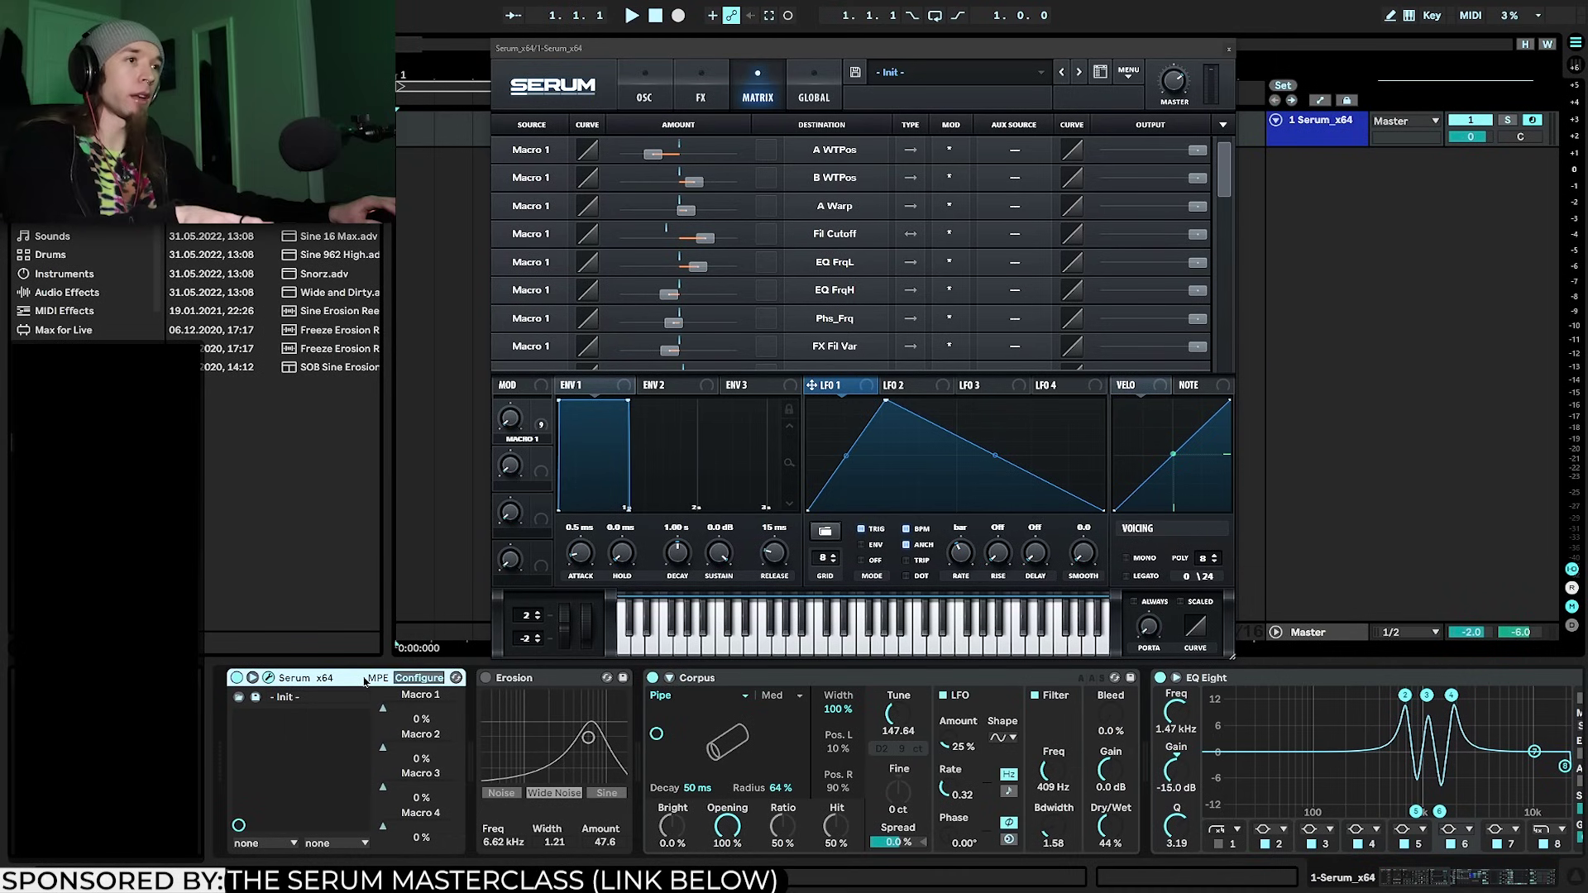
pyautogui.hotkey('ctrl', 'g')
pyautogui.rightClick(410, 714)
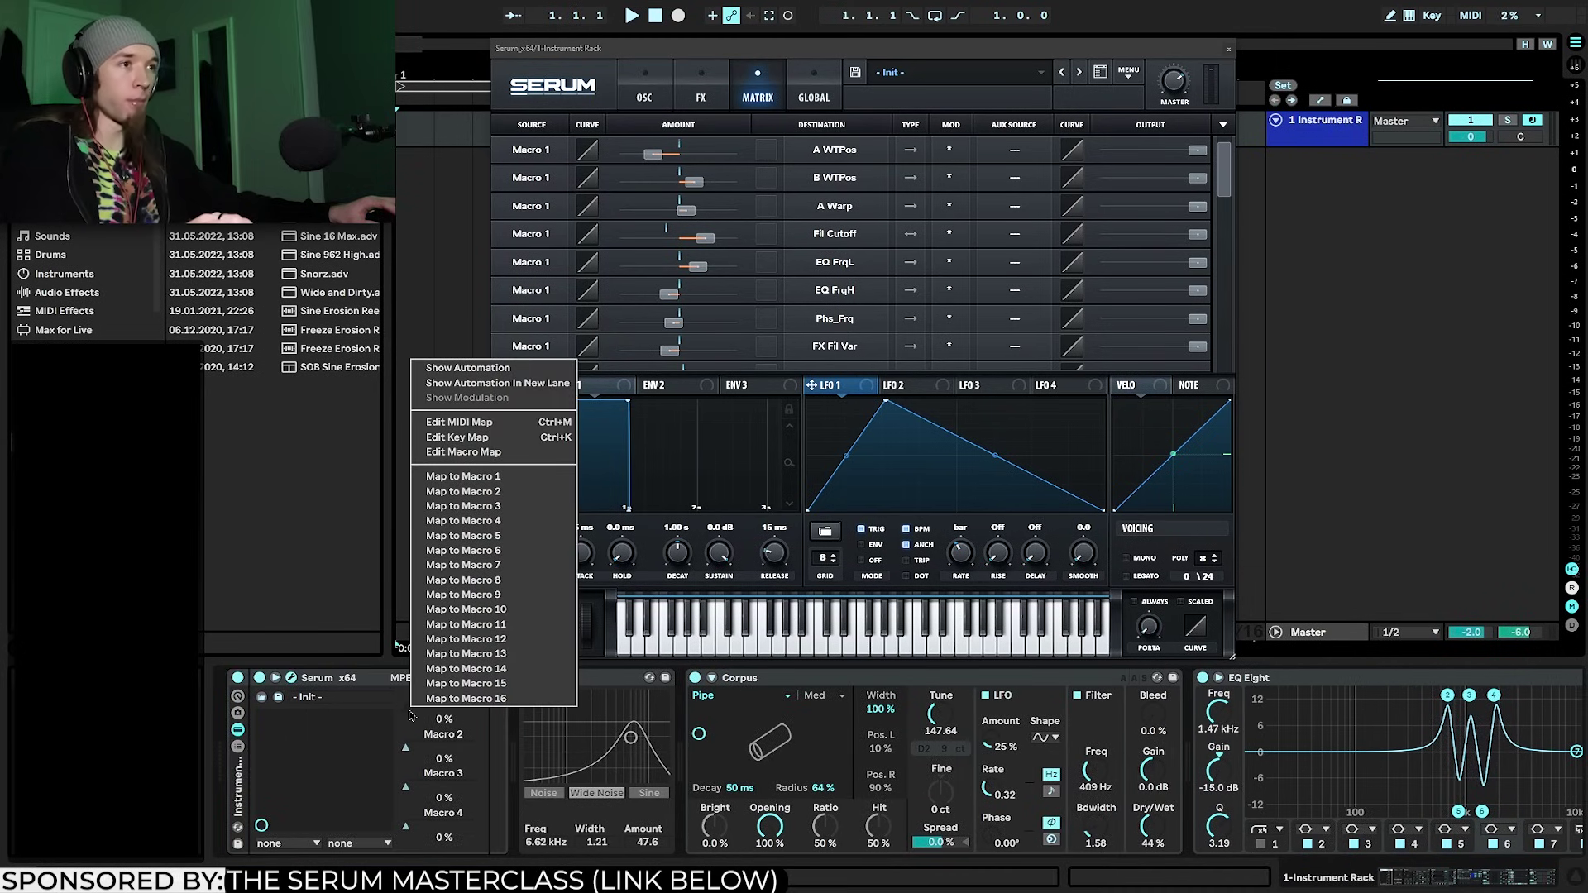
pyautogui.click(497, 477)
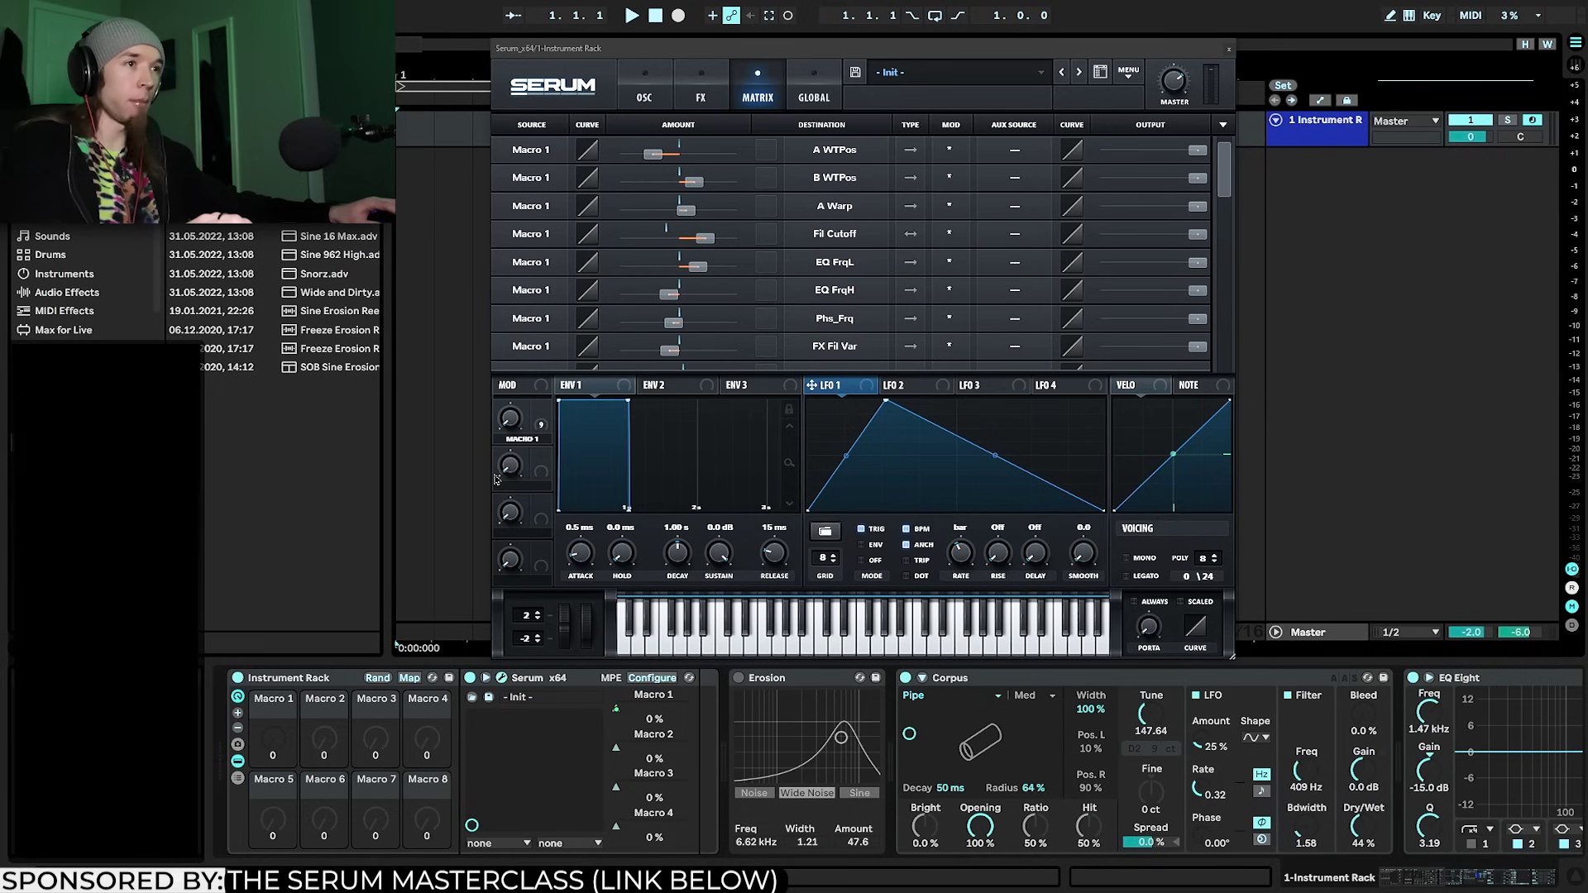
pyautogui.moveTo(292, 734); pyautogui.dragTo(292, 672)
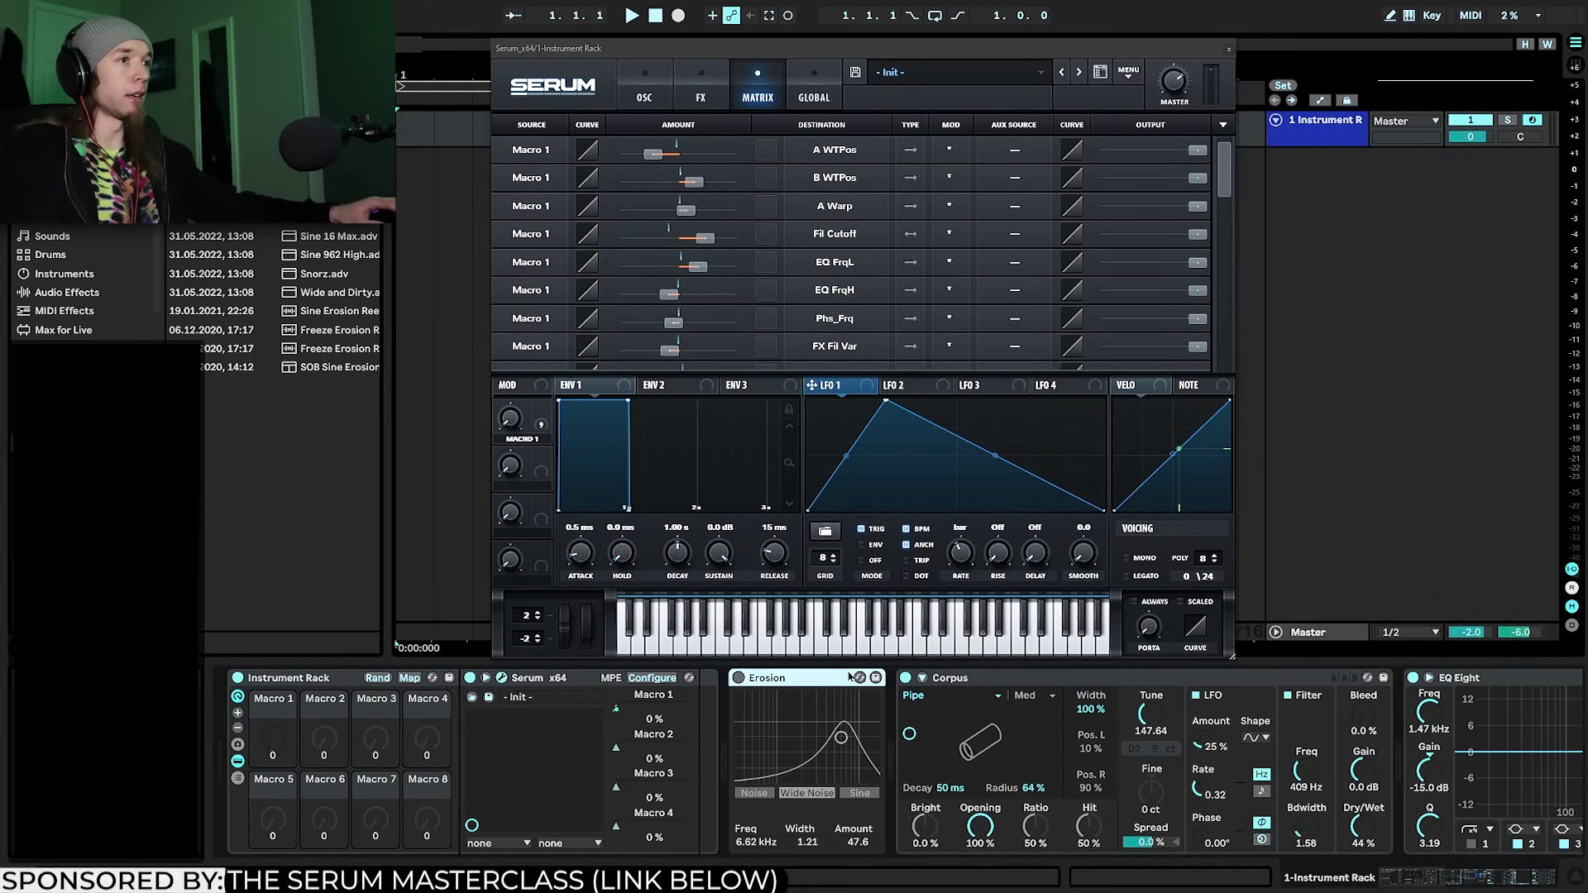
# Move the whole effect chain from Erosion through OTT into the Instrument Rack after Serum
pyautogui.scroll(-5, 850, 676)
pyautogui.keyDown('shift'); pyautogui.click(1058, 677); pyautogui.keyUp('shift')
pyautogui.scroll(5, 1025, 732)
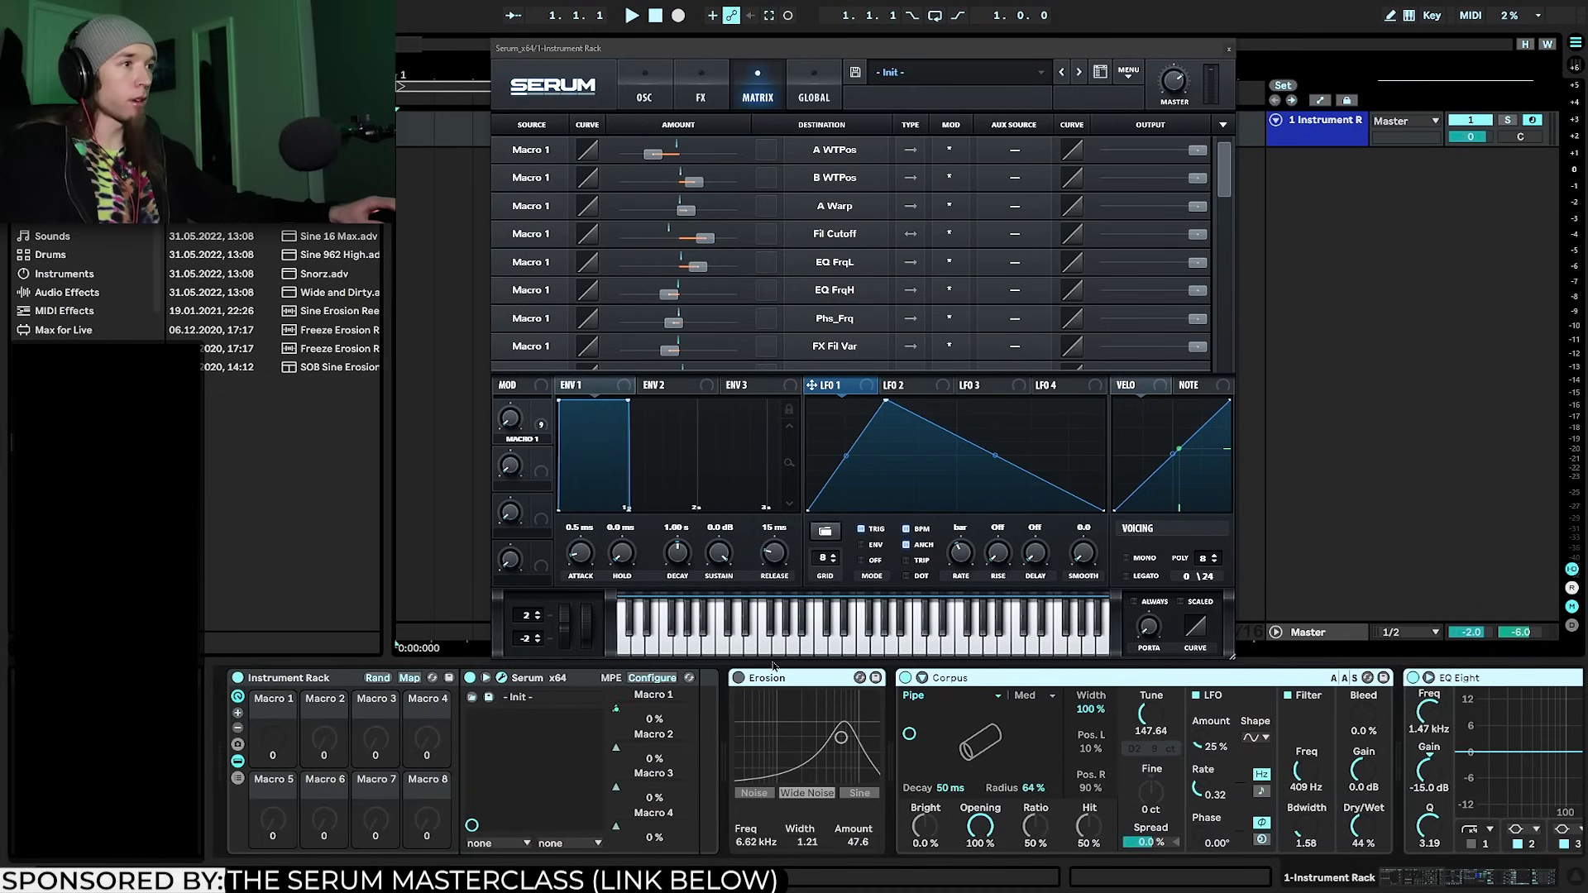
pyautogui.moveTo(775, 680); pyautogui.dragTo(695, 710)
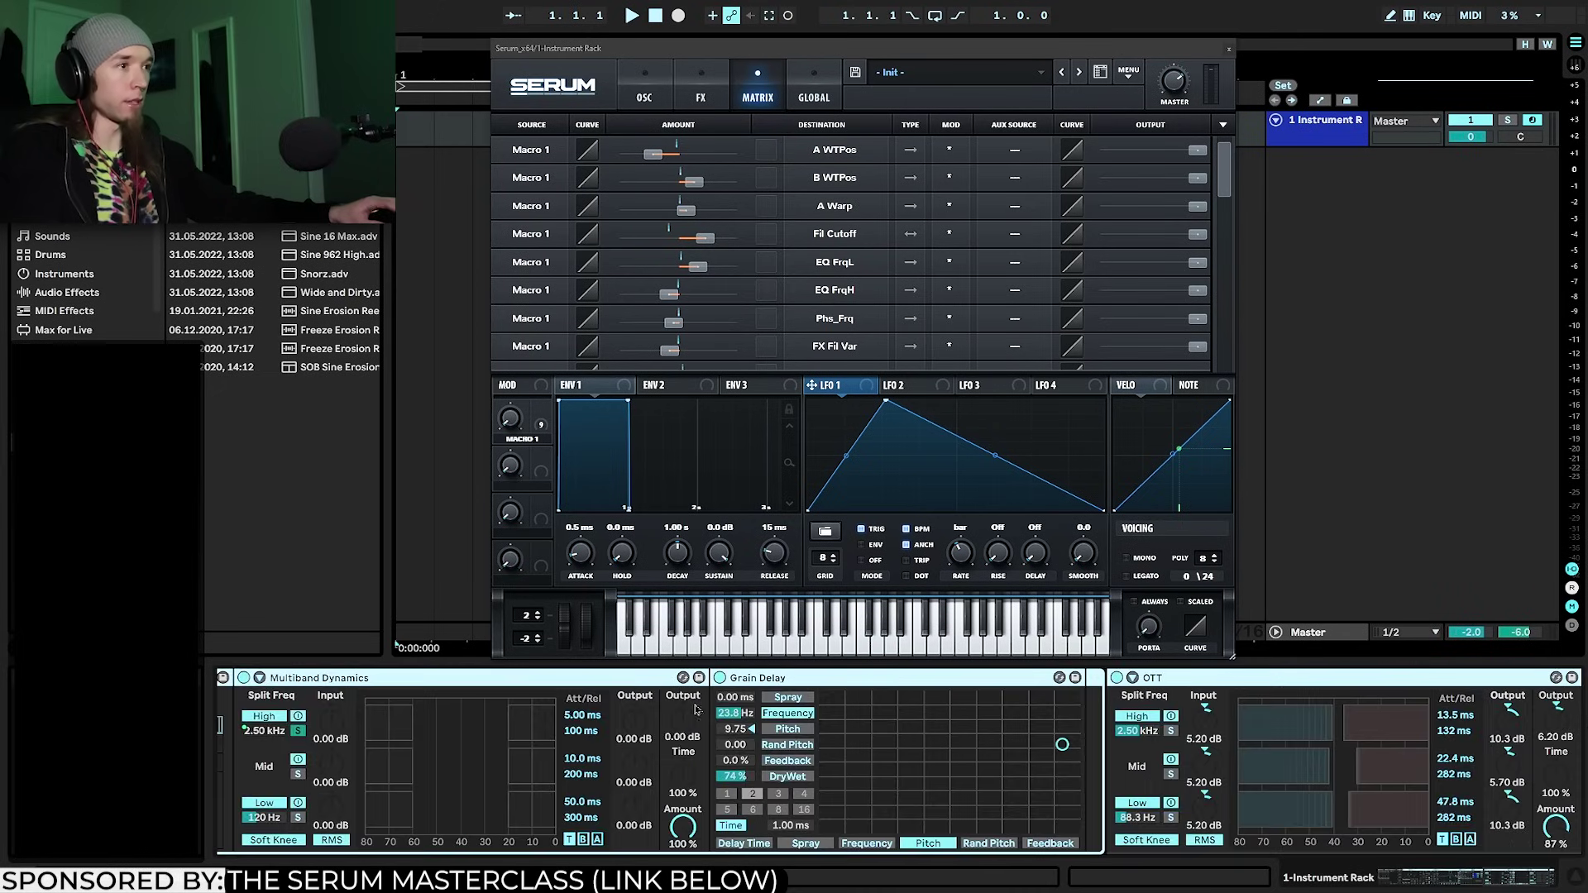
pyautogui.scroll(5, 813, 714)
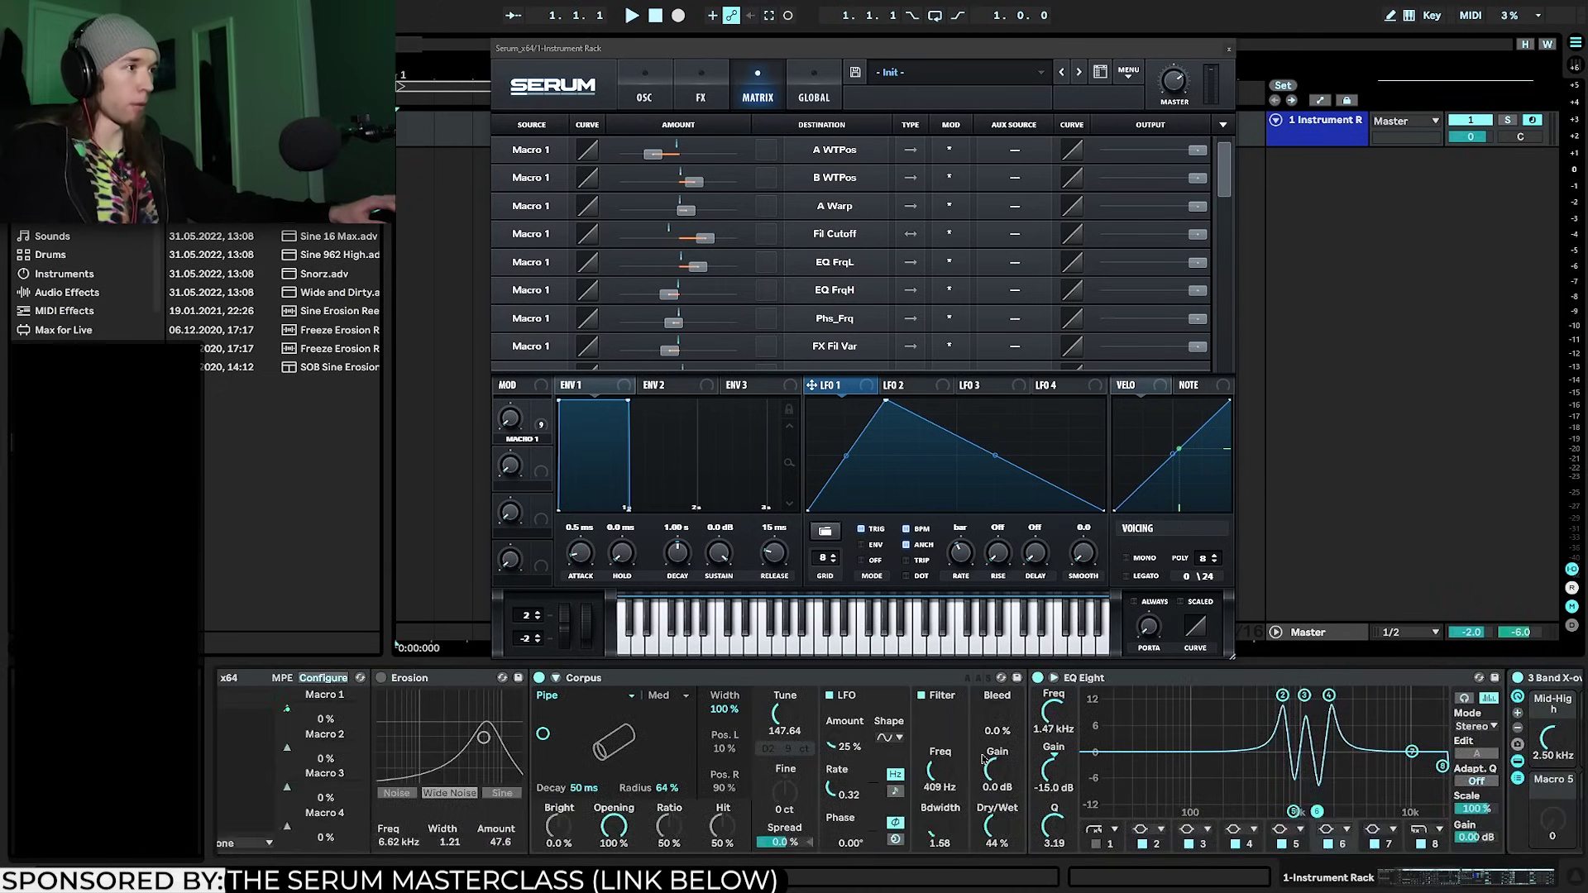
# Turn off the Corpus LFO and map the Corpus Tune to the rack's Macro 1
pyautogui.click(1158, 696)
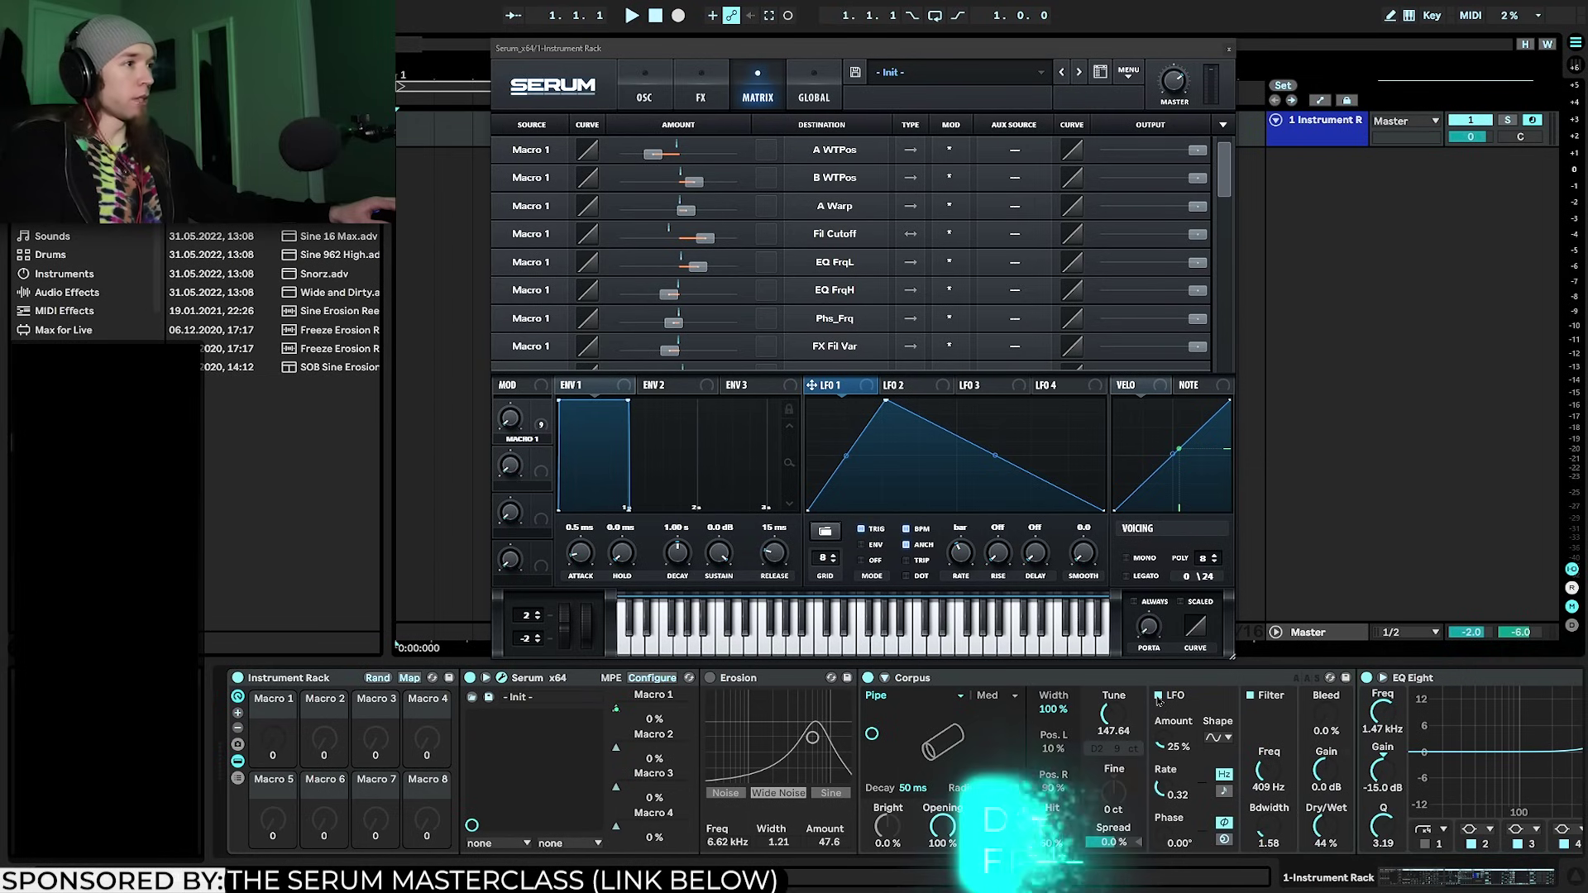
pyautogui.rightClick(1124, 716)
pyautogui.click(1182, 489)
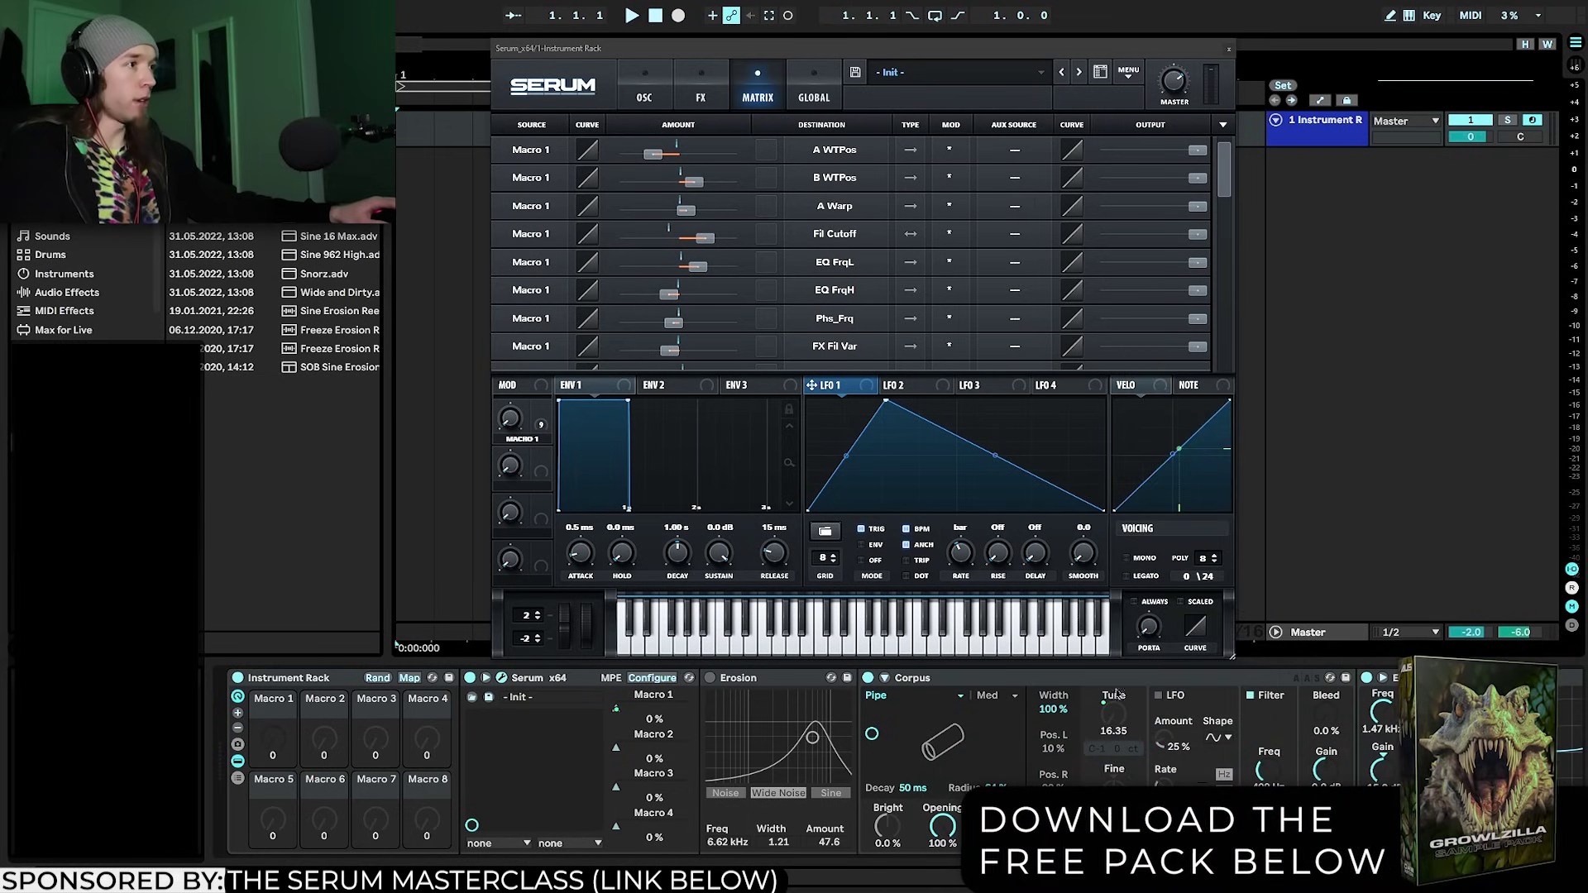
# Limit the Corpus Tune macro mapping to a range of 130.81 to 185.00 Hz and try out Macro 1
pyautogui.click(409, 678)
pyautogui.moveTo(623, 54); pyautogui.dragTo(747, 50)
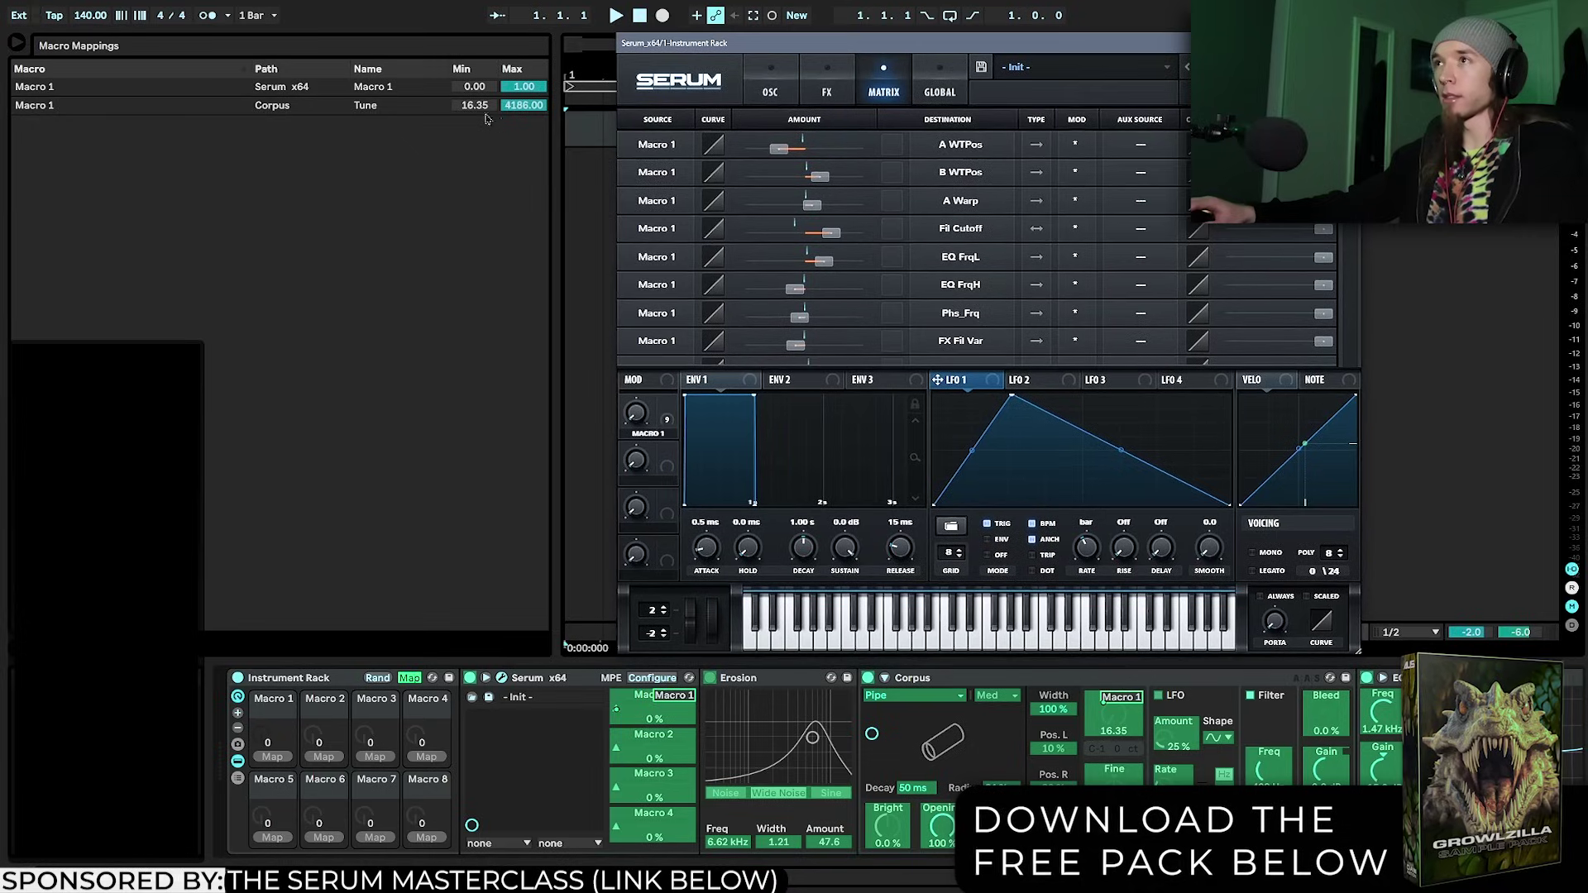
pyautogui.moveTo(481, 108); pyautogui.dragTo(480, 59)
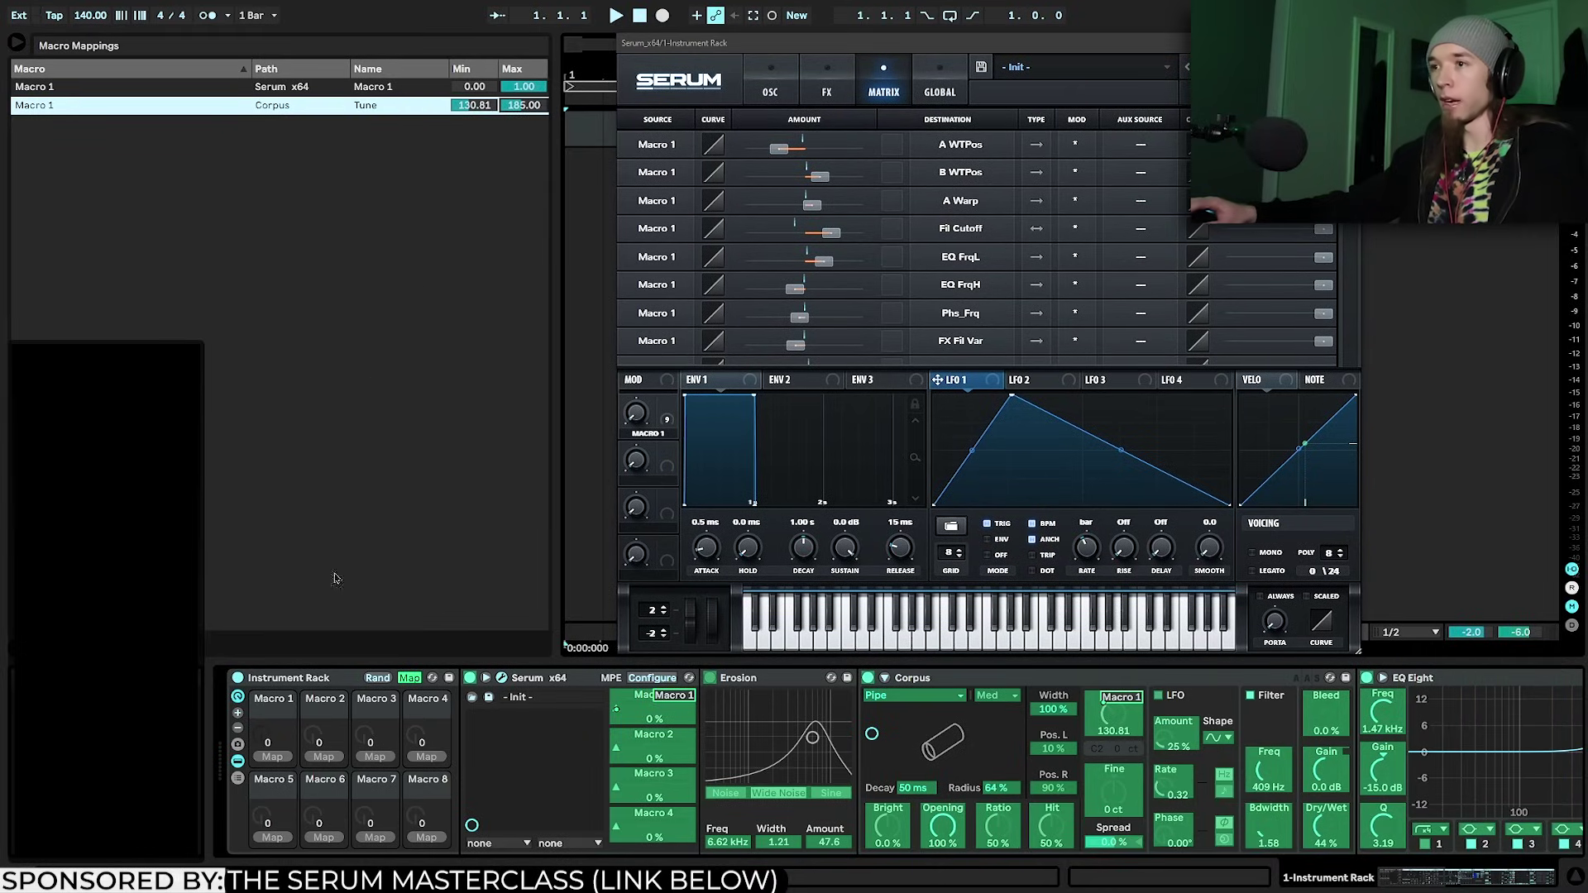
pyautogui.moveTo(272, 734); pyautogui.dragTo(272, 704)
pyautogui.moveTo(261, 734)
pyautogui.mouseDown()
pyautogui.moveTo(262, 703)
pyautogui.moveTo(261, 768)
pyautogui.moveTo(262, 730)
pyautogui.moveTo(261, 747)
pyautogui.mouseUp()
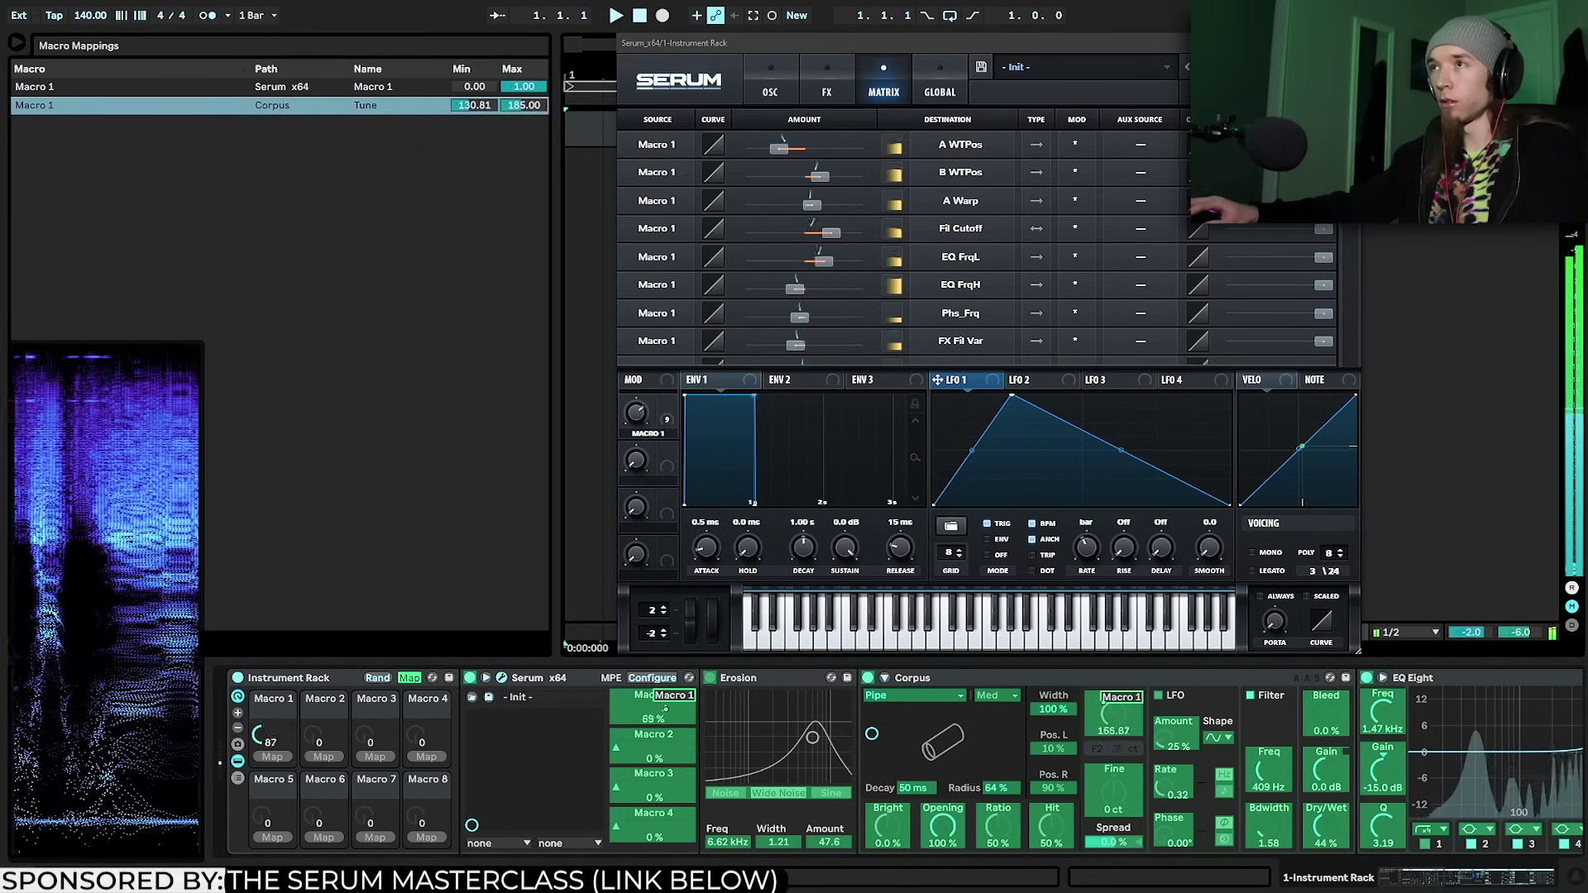
# Invert the Corpus Tune mapping range, leave macro mapping mode, and test Macro 1 again
pyautogui.rightClick(386, 105)
pyautogui.click(398, 113)
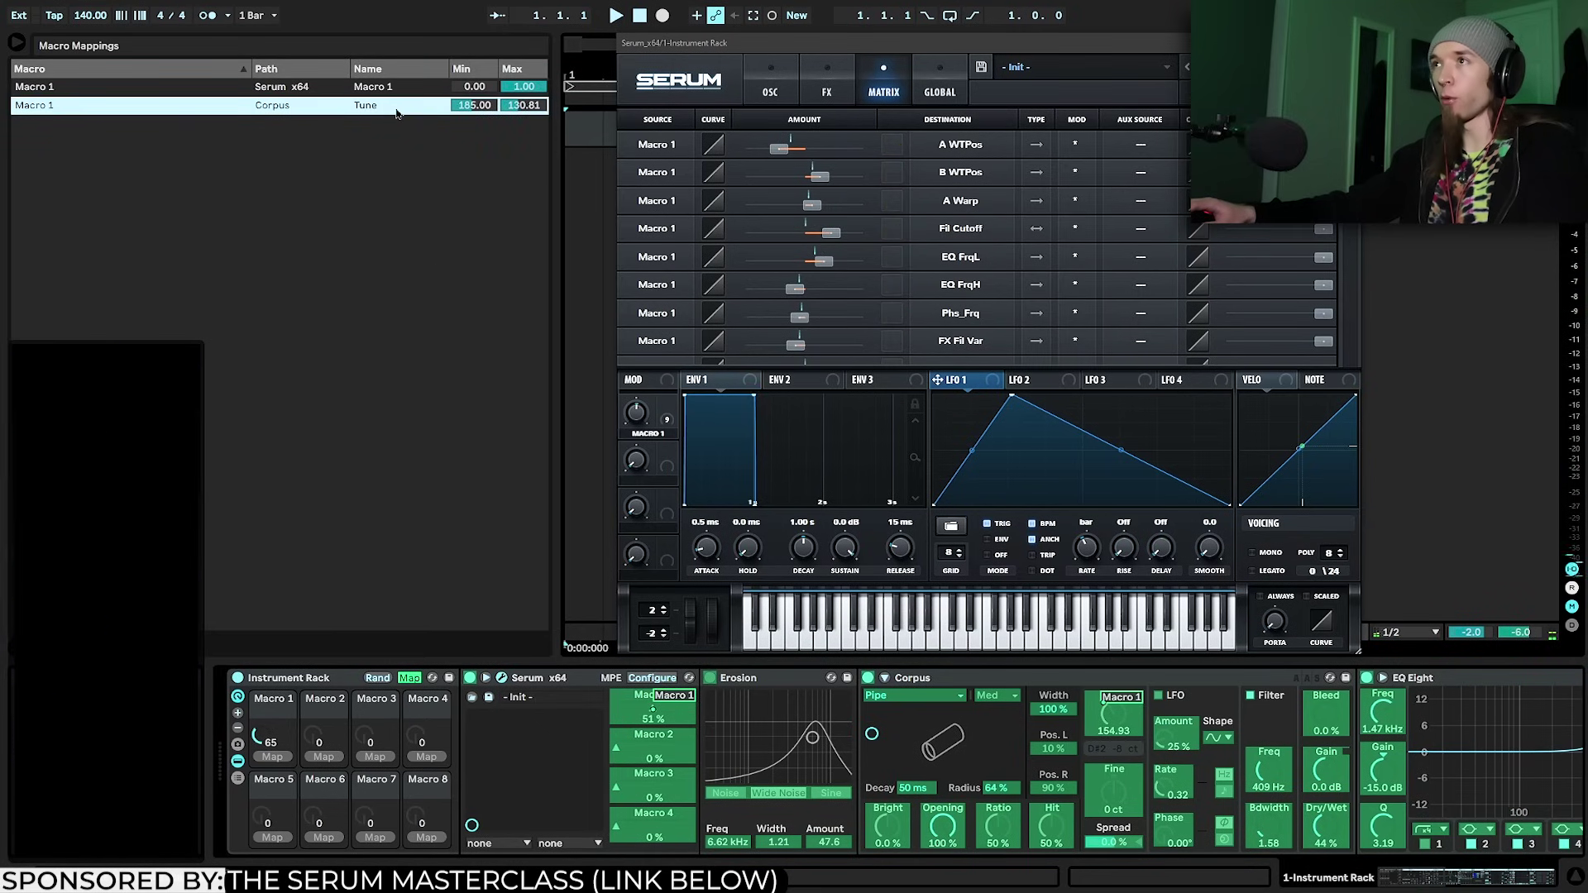
pyautogui.click(409, 677)
pyautogui.moveTo(272, 737); pyautogui.dragTo(271, 721)
# Try shifting EQ Eight's three peaks and two notches together to a lower frequency
pyautogui.hscroll(5, 997, 717)
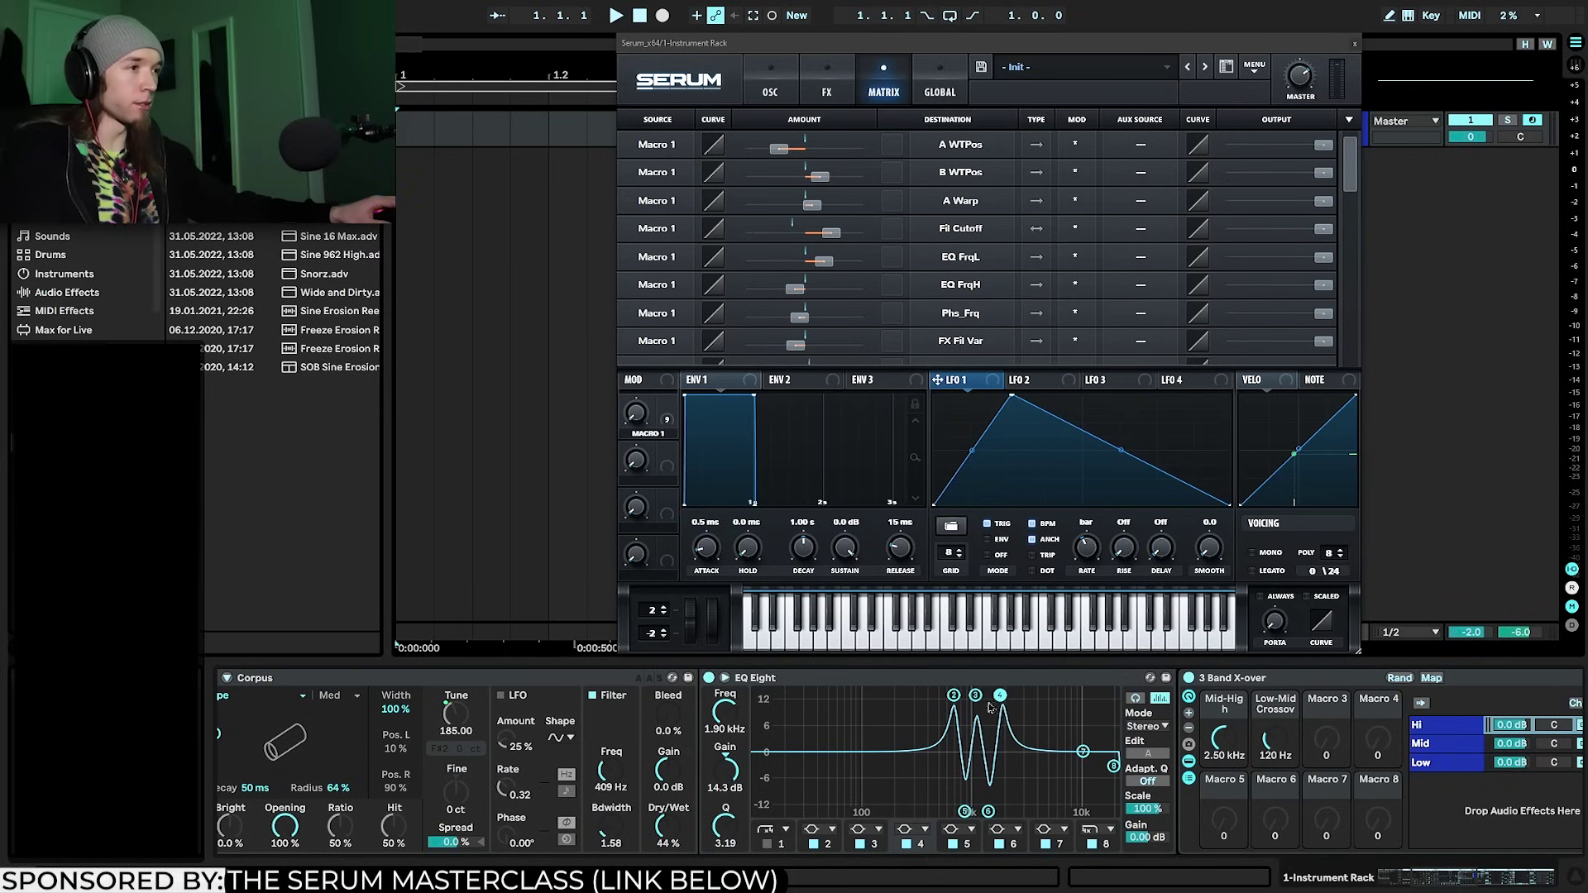
pyautogui.keyDown('shift'); pyautogui.click(975, 694); pyautogui.keyUp('shift')
pyautogui.keyDown('shift'); pyautogui.click(953, 695); pyautogui.keyUp('shift')
pyautogui.keyDown('shift'); pyautogui.click(989, 811); pyautogui.keyUp('shift')
pyautogui.keyDown('shift'); pyautogui.click(964, 811); pyautogui.keyUp('shift')
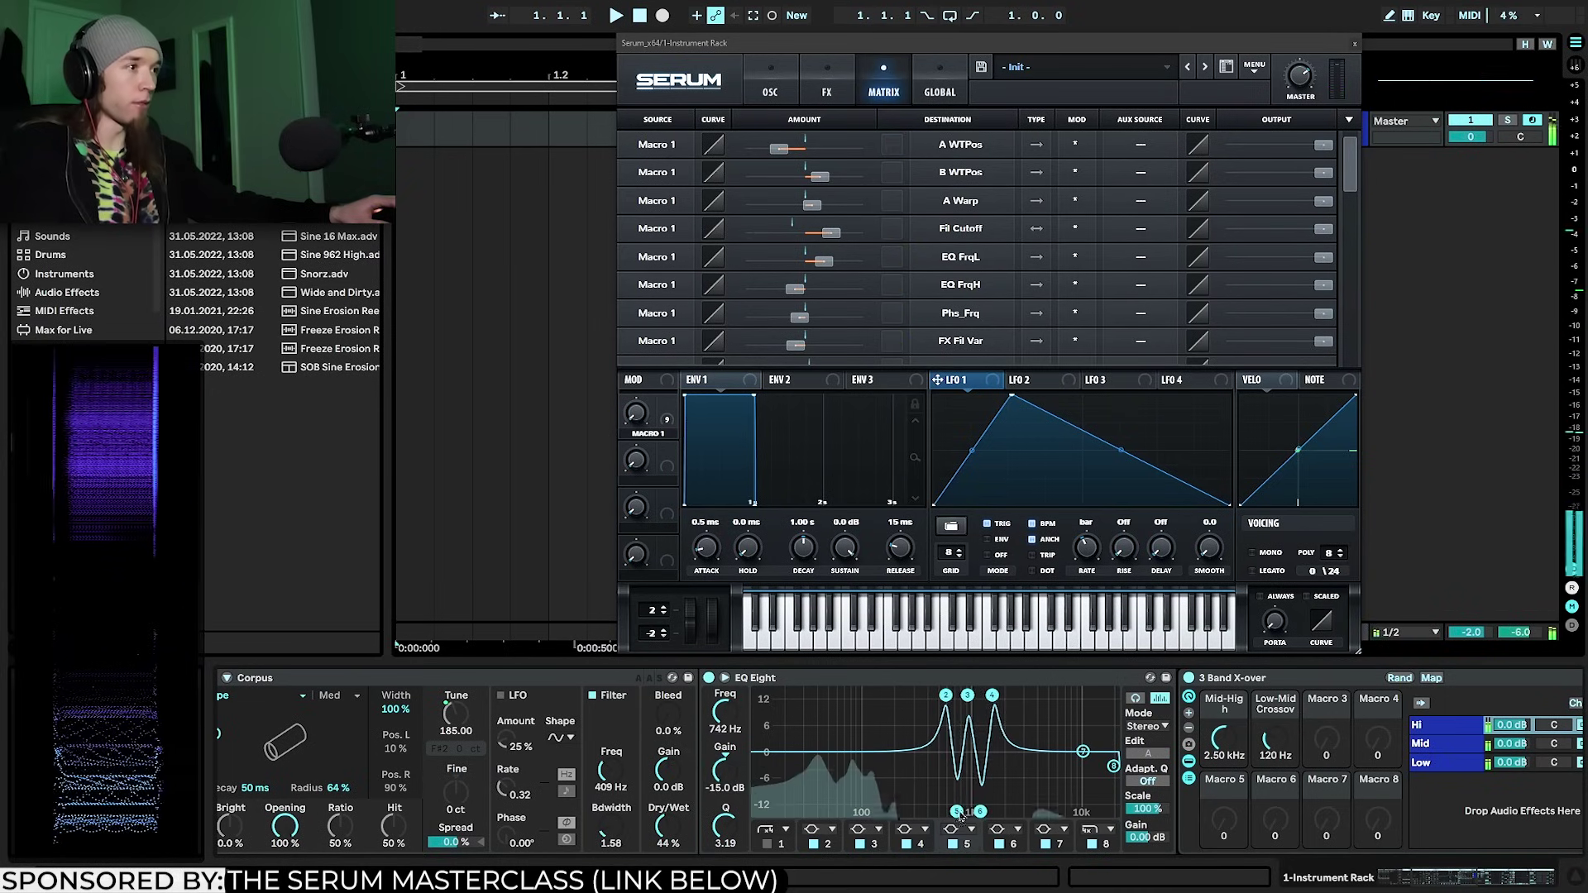
pyautogui.moveTo(964, 811); pyautogui.dragTo(960, 812)
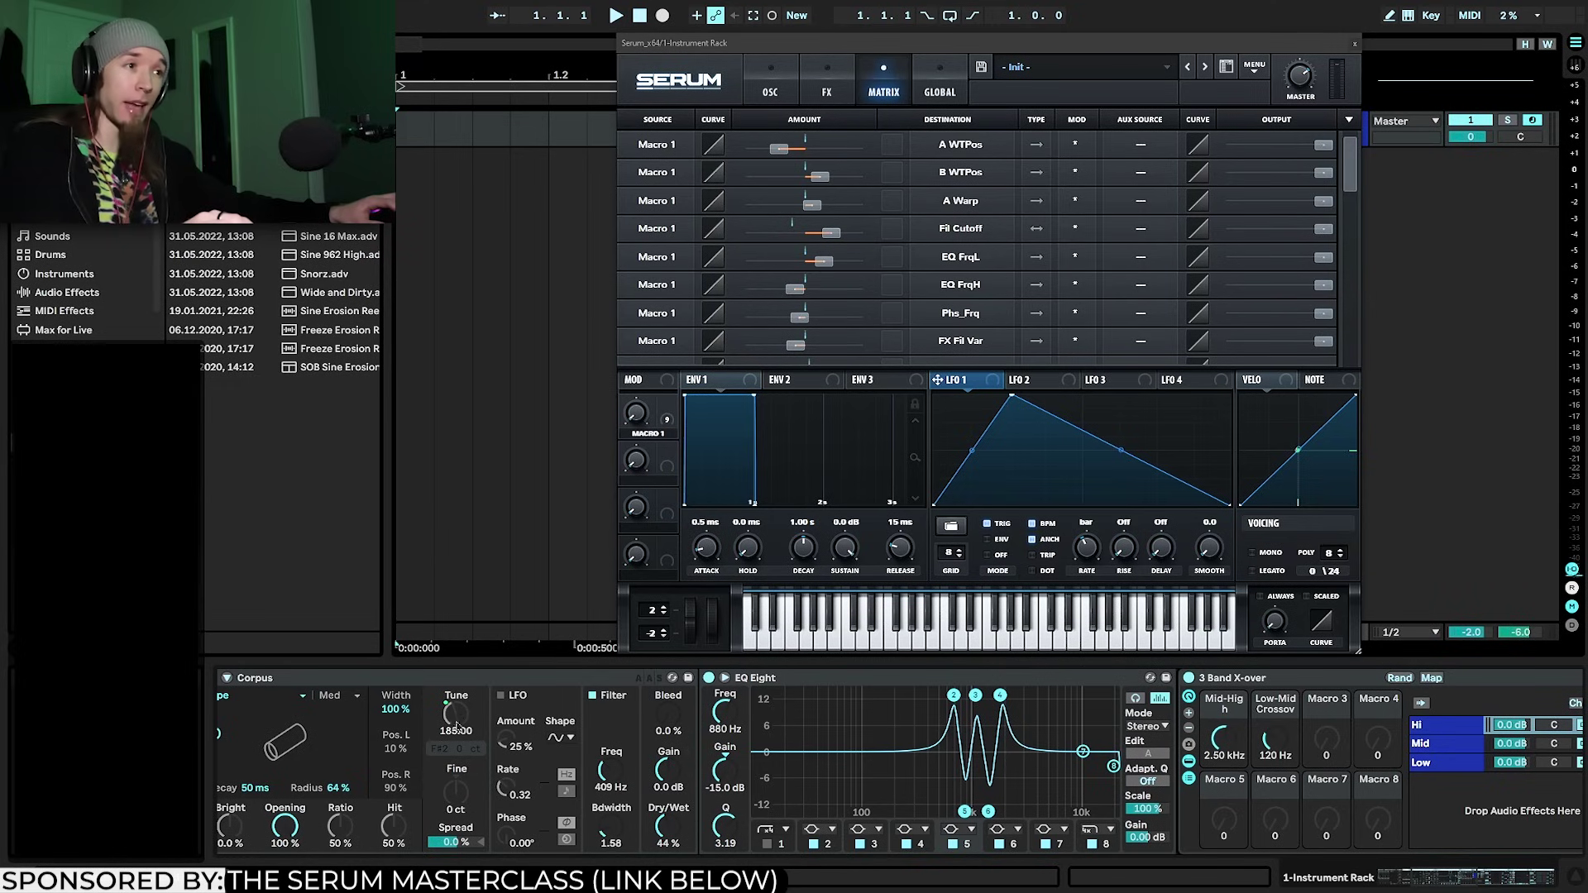
# Review Serum's oscillator wavetable modulations together with the Corpus and EQ Eight devices in the rack
pyautogui.click(770, 85)
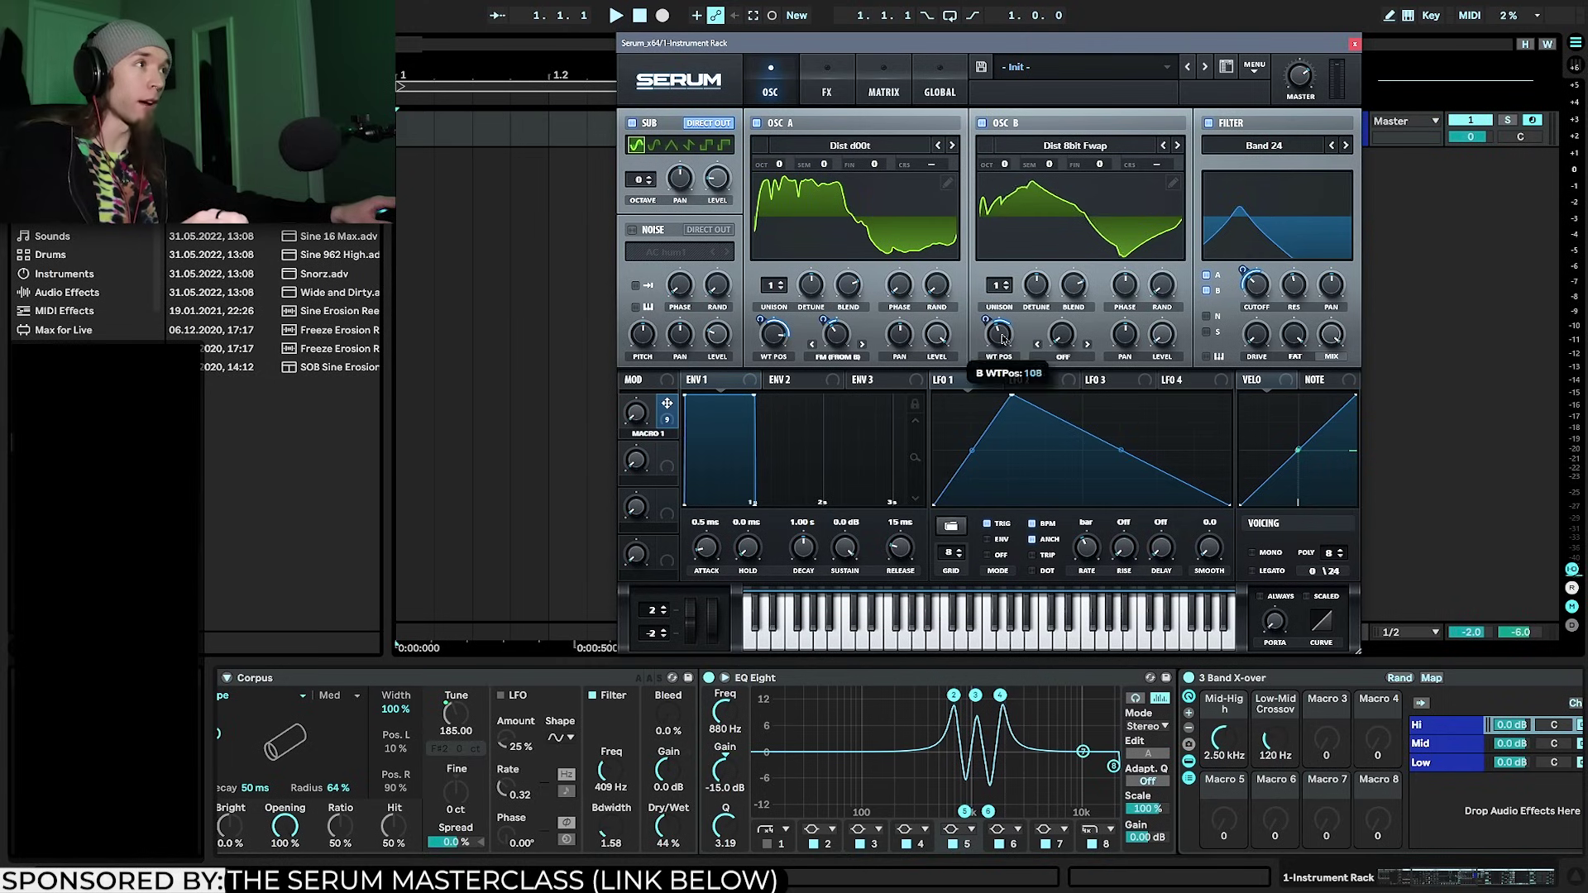
pyautogui.click(483, 721)
pyautogui.hscroll(-5, 587, 753)
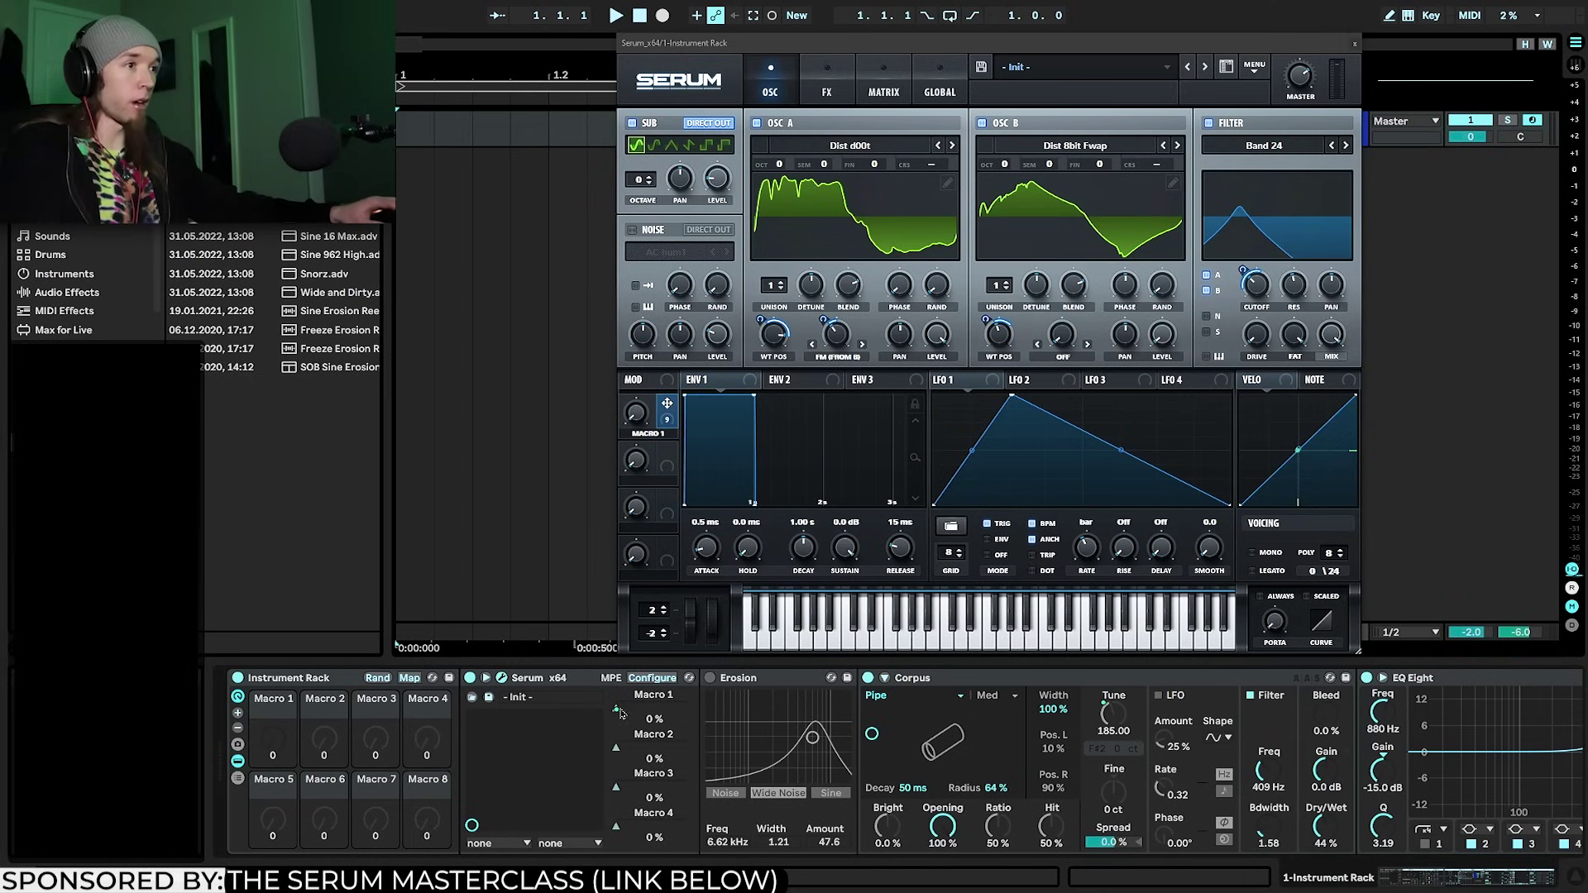
pyautogui.click(1103, 730)
pyautogui.click(1425, 680)
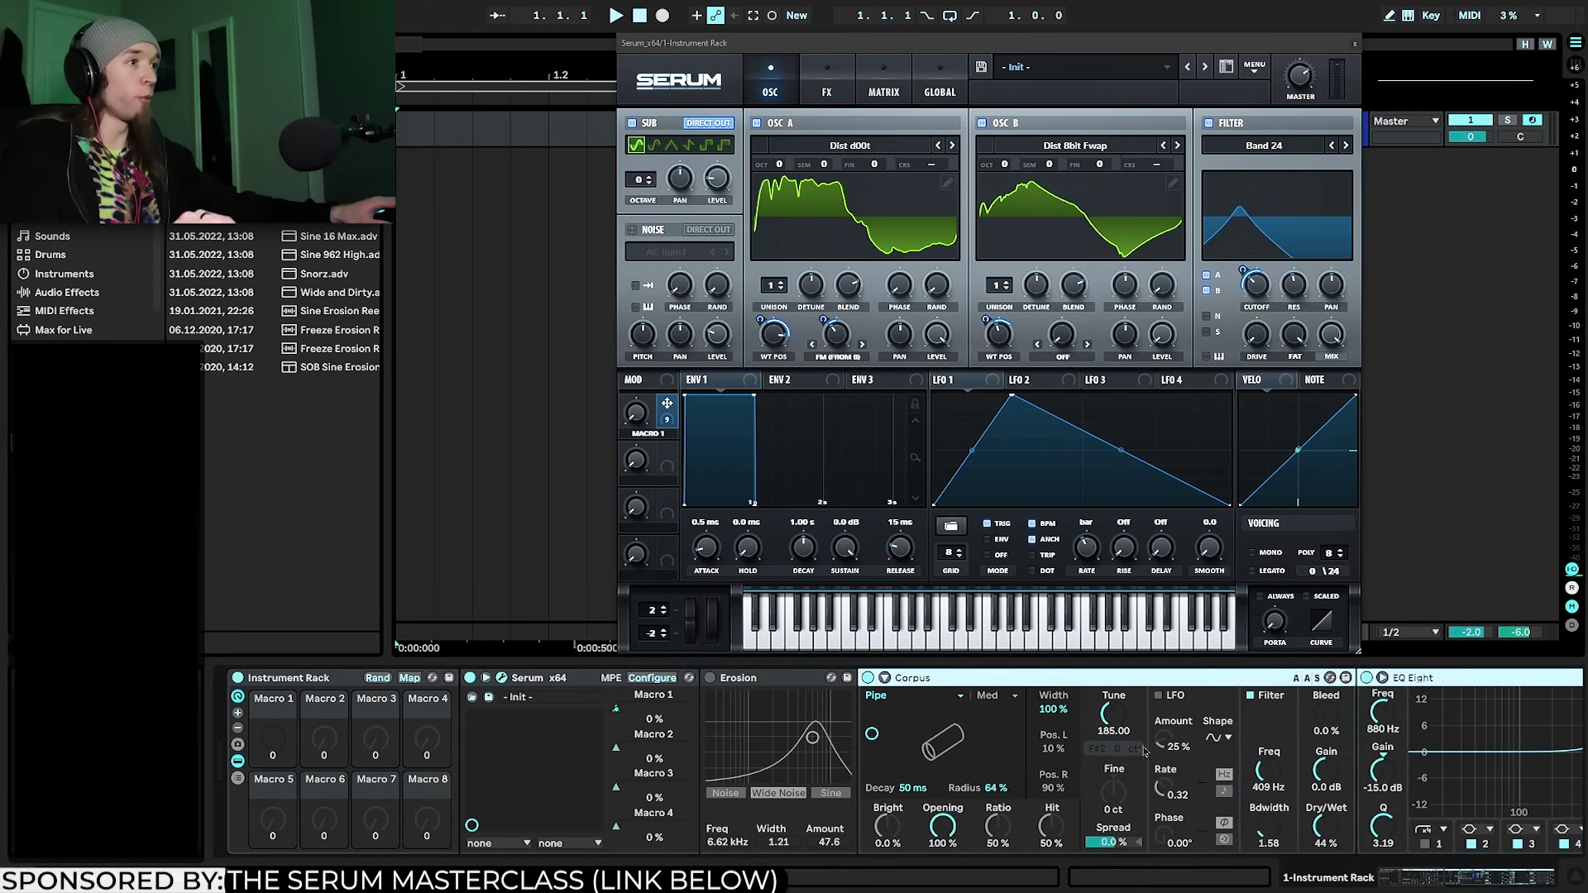
pyautogui.hscroll(4, 1008, 715)
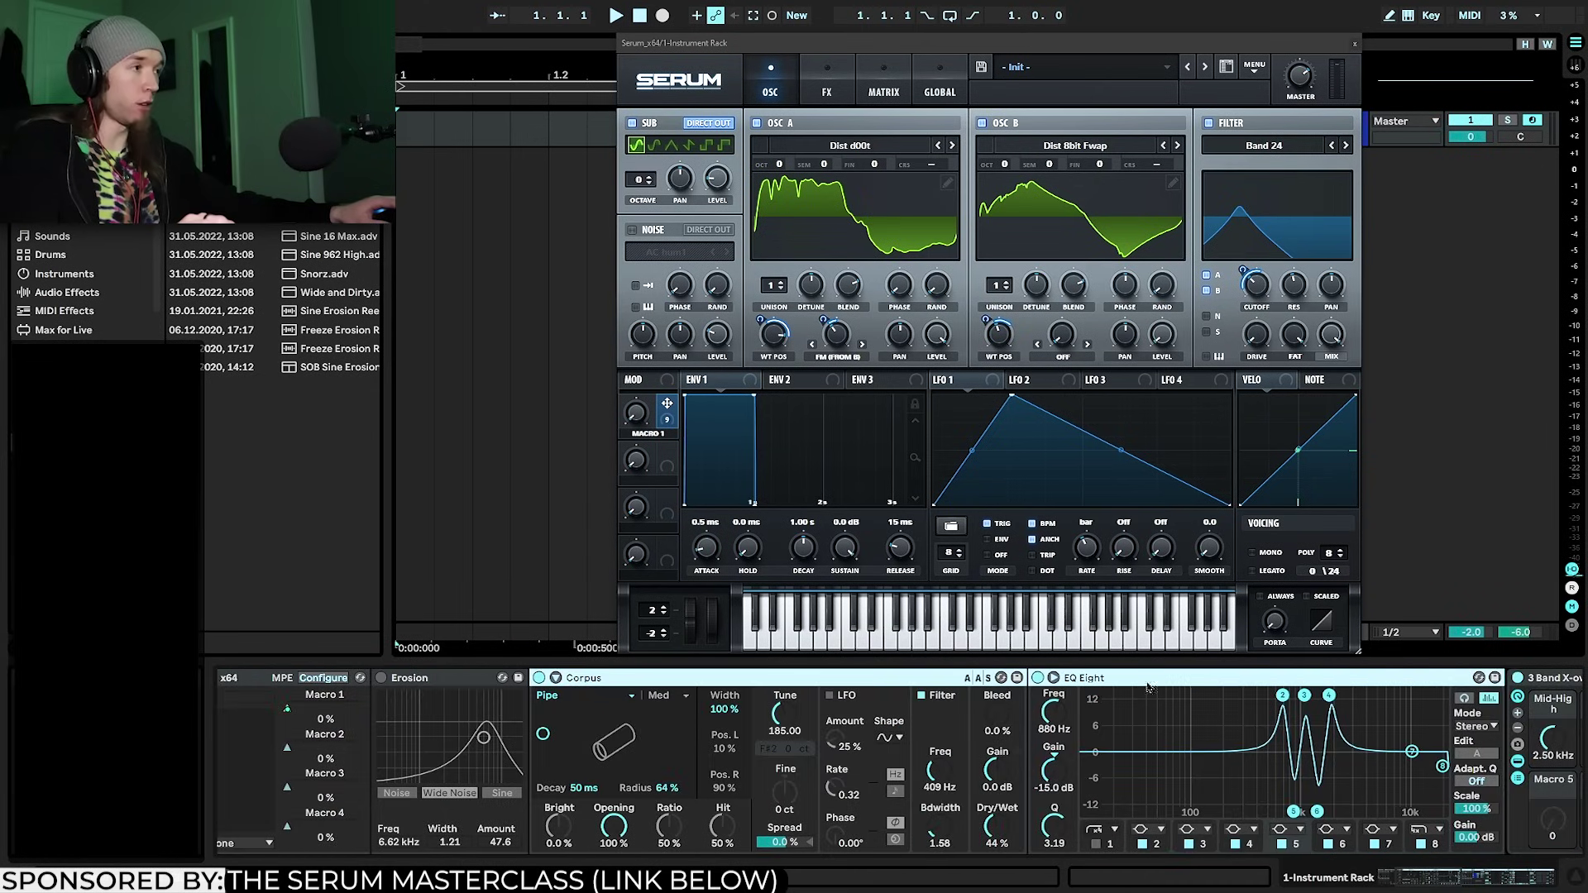
# Release the Corpus Tune from Macro 1 at about 154 Hz and set the rack's Macro 1 to 51
pyautogui.moveTo(790, 718); pyautogui.dragTo(790, 732)
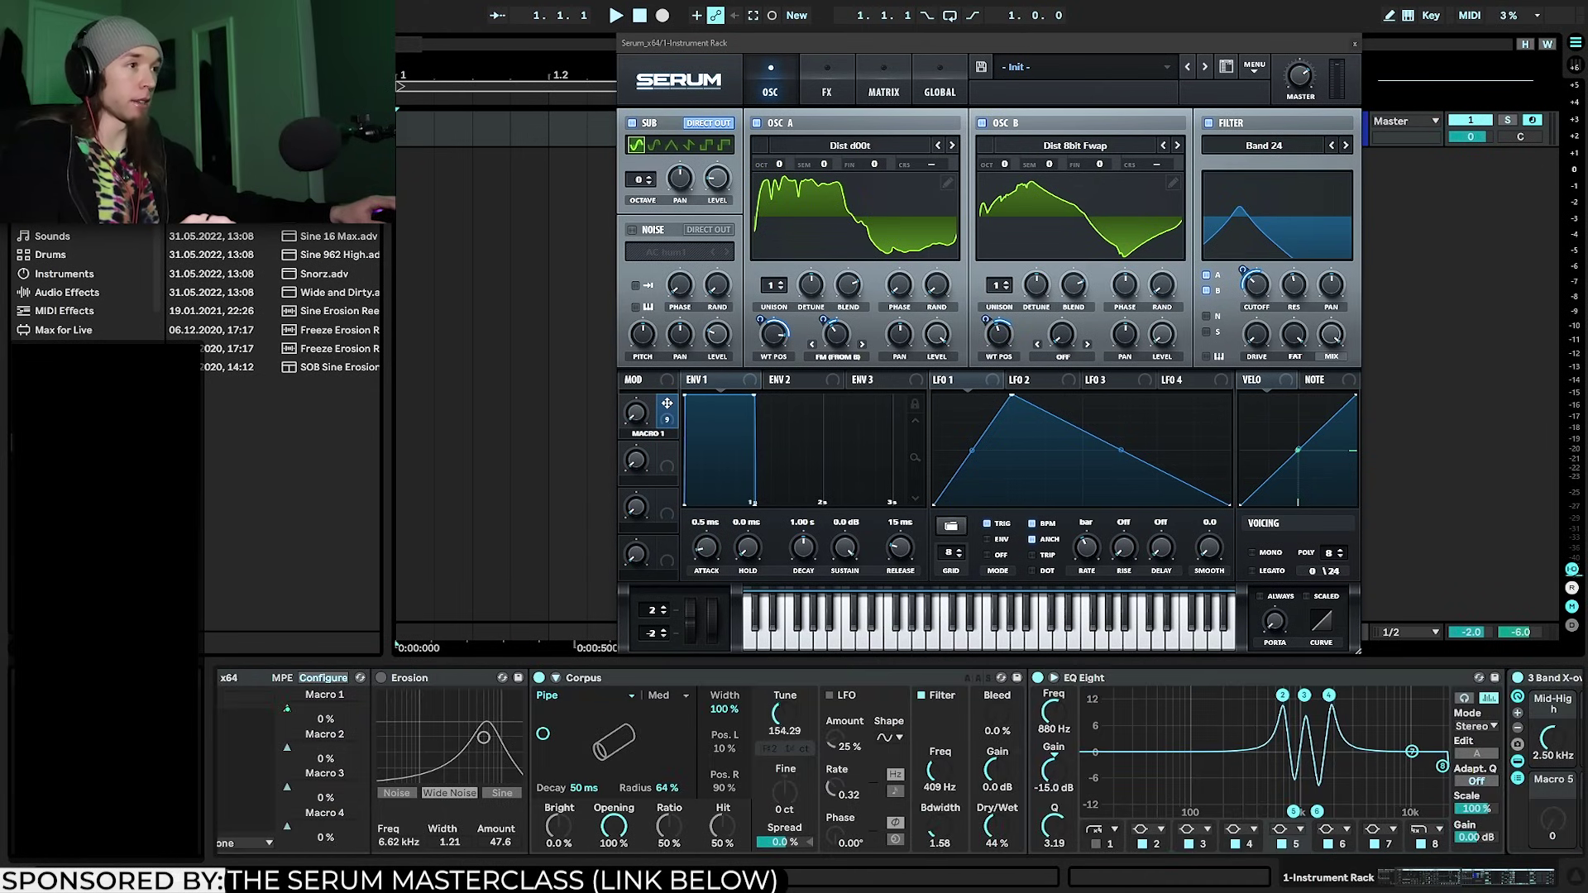
pyautogui.hscroll(-4, 790, 718)
pyautogui.moveTo(272, 739); pyautogui.dragTo(272, 696)
# Add a Shifter in Freq mode between Erosion and Corpus, and place a duplicate of it after EQ Eight
pyautogui.hscroll(4, 546, 770)
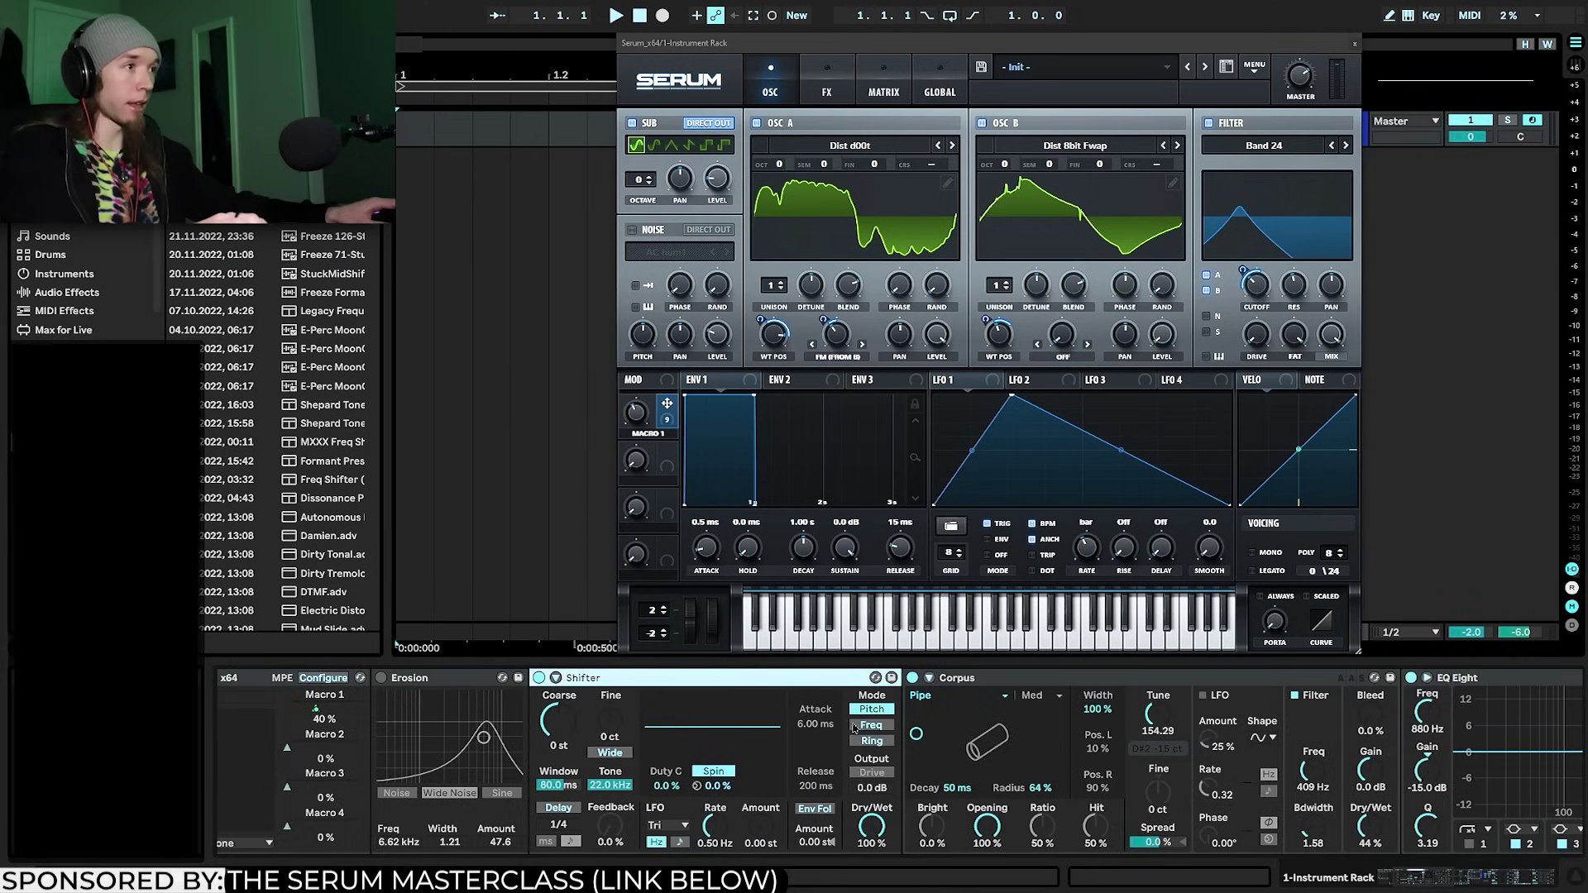
pyautogui.click(882, 727)
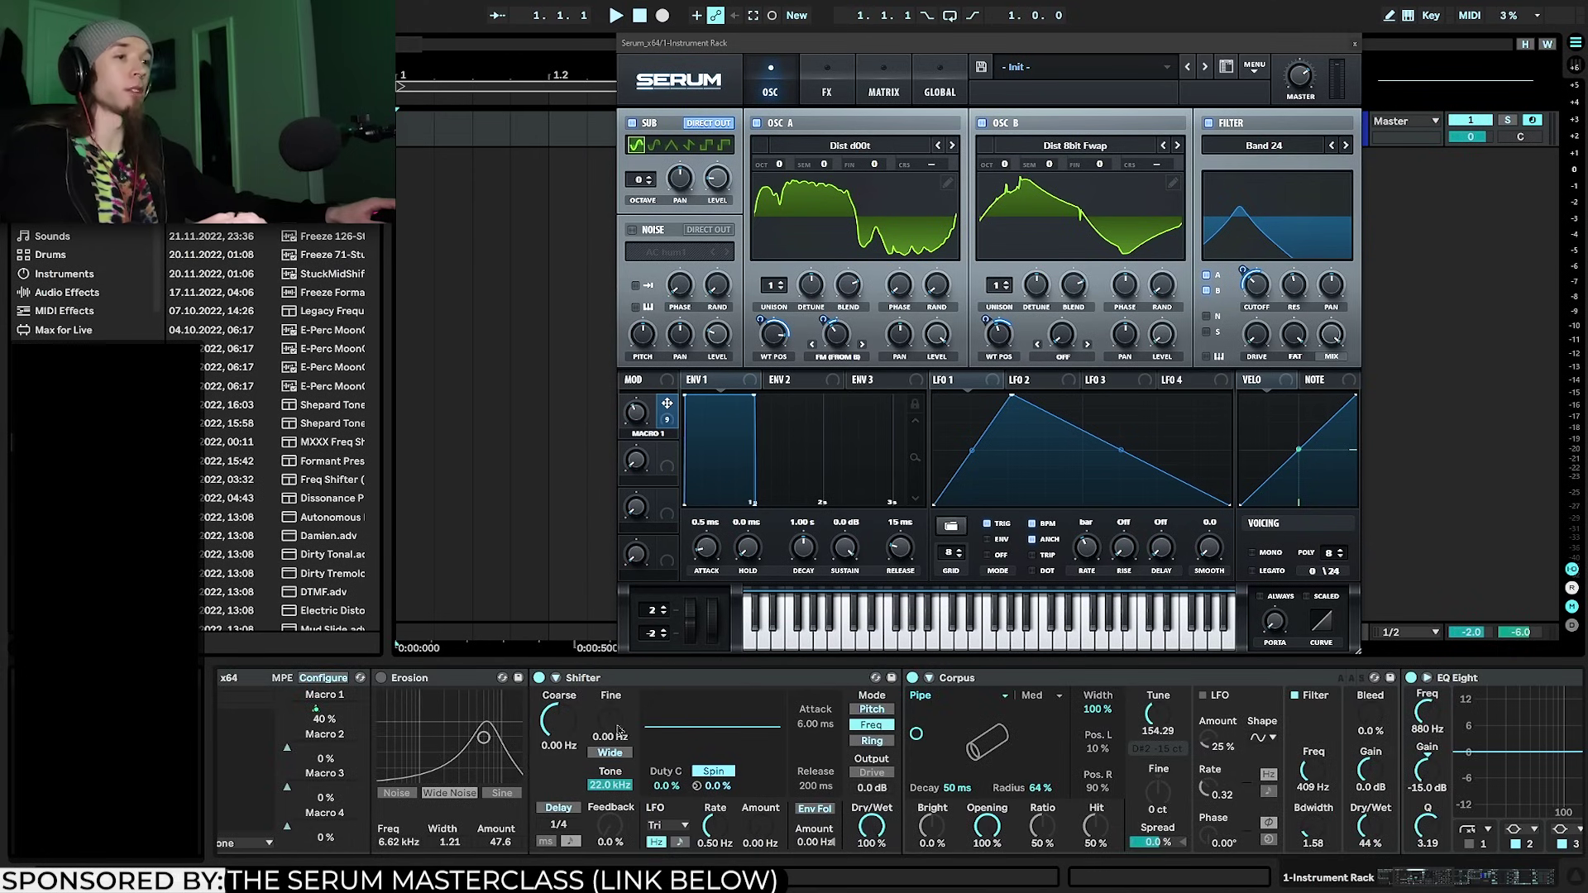
pyautogui.moveTo(609, 719)
pyautogui.mouseDown()
pyautogui.moveTo(610, 662)
pyautogui.moveTo(612, 729)
pyautogui.mouseUp()
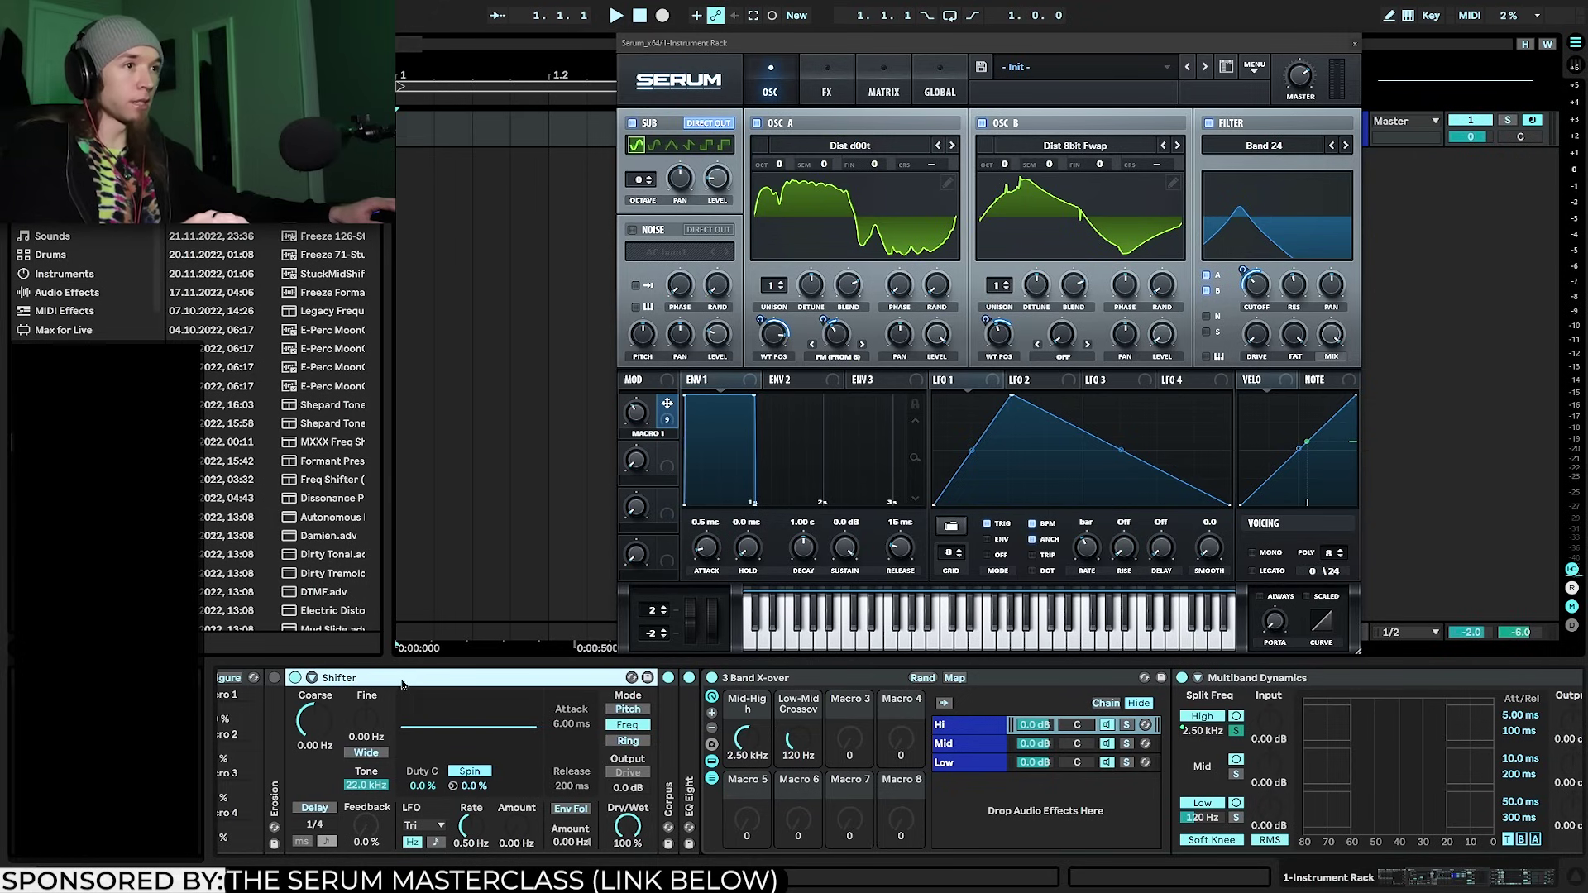
pyautogui.moveTo(377, 683); pyautogui.dragTo(702, 759)
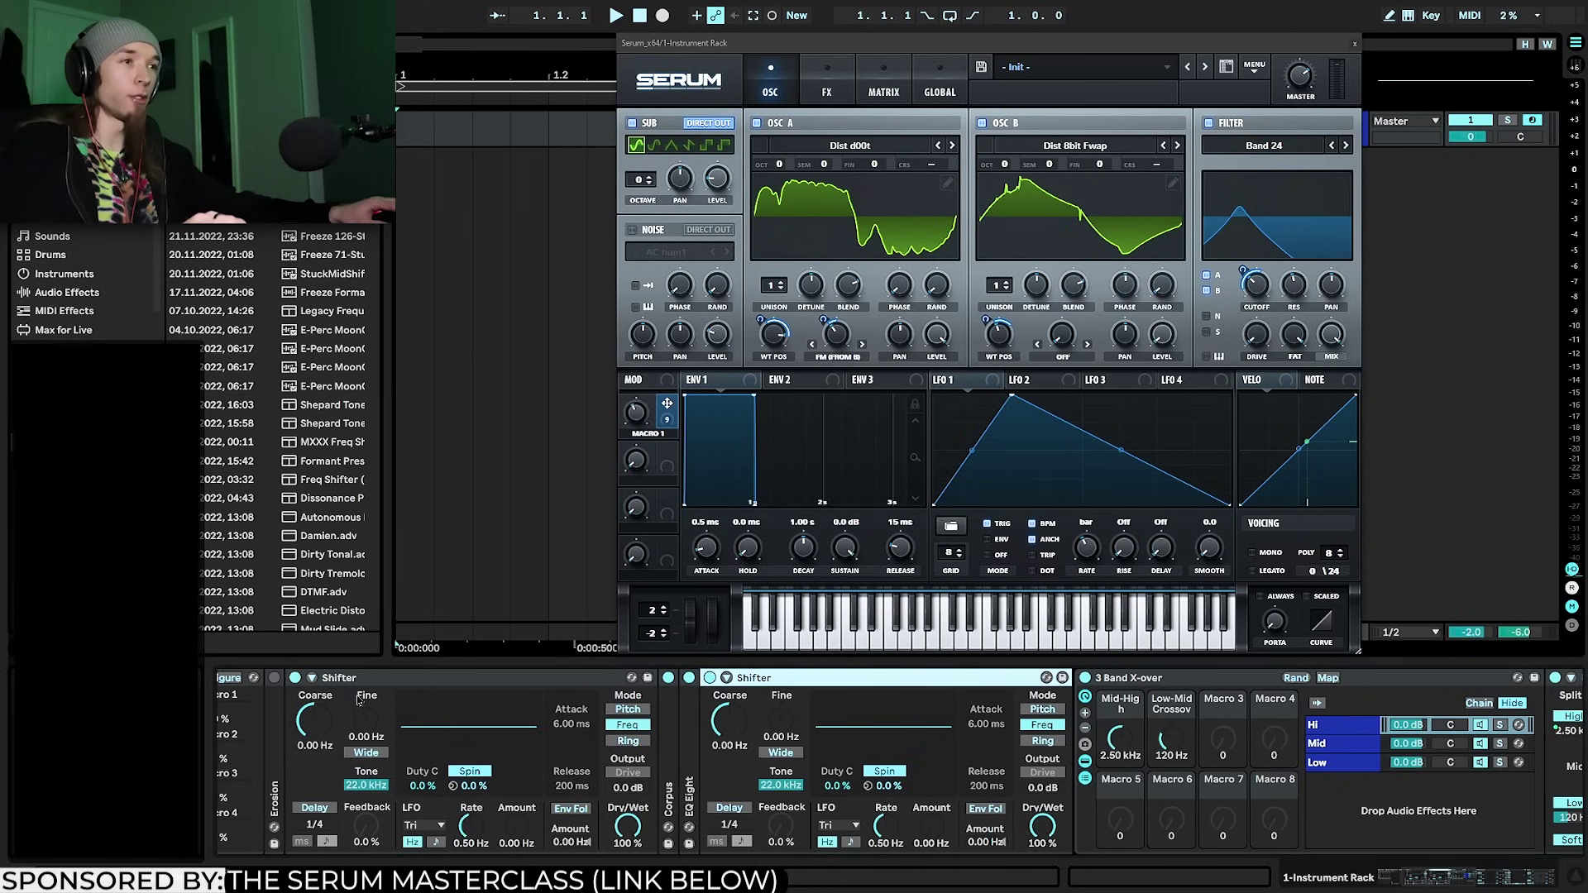
# Map the Coarse frequency of both Shifters to the rack's Macro 1 and open the macro mappings
pyautogui.rightClick(311, 728)
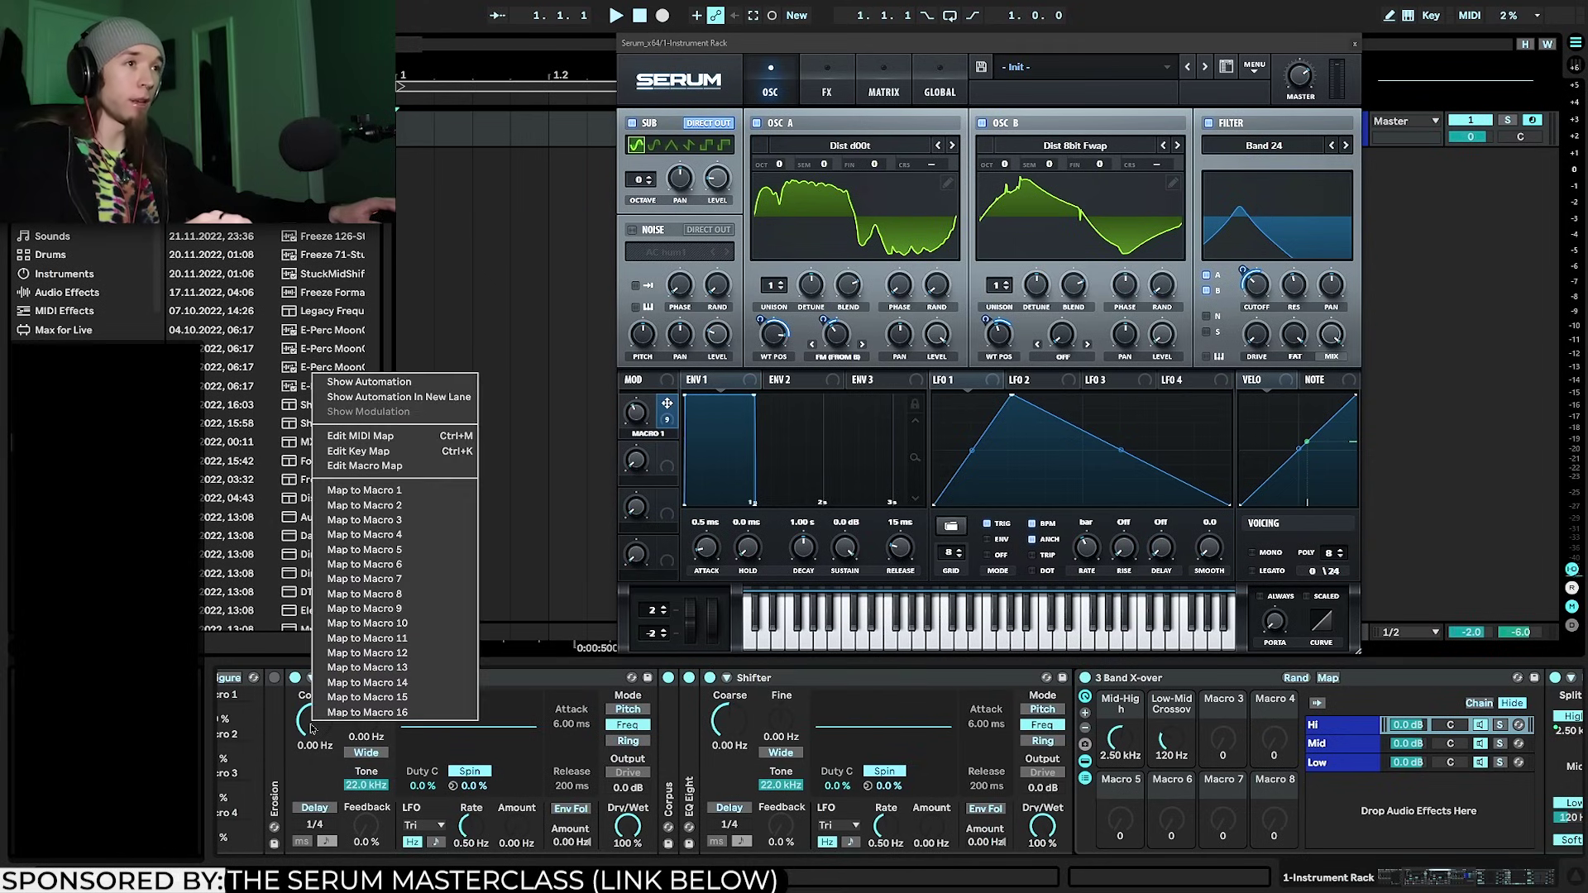
pyautogui.click(375, 518)
pyautogui.rightClick(725, 724)
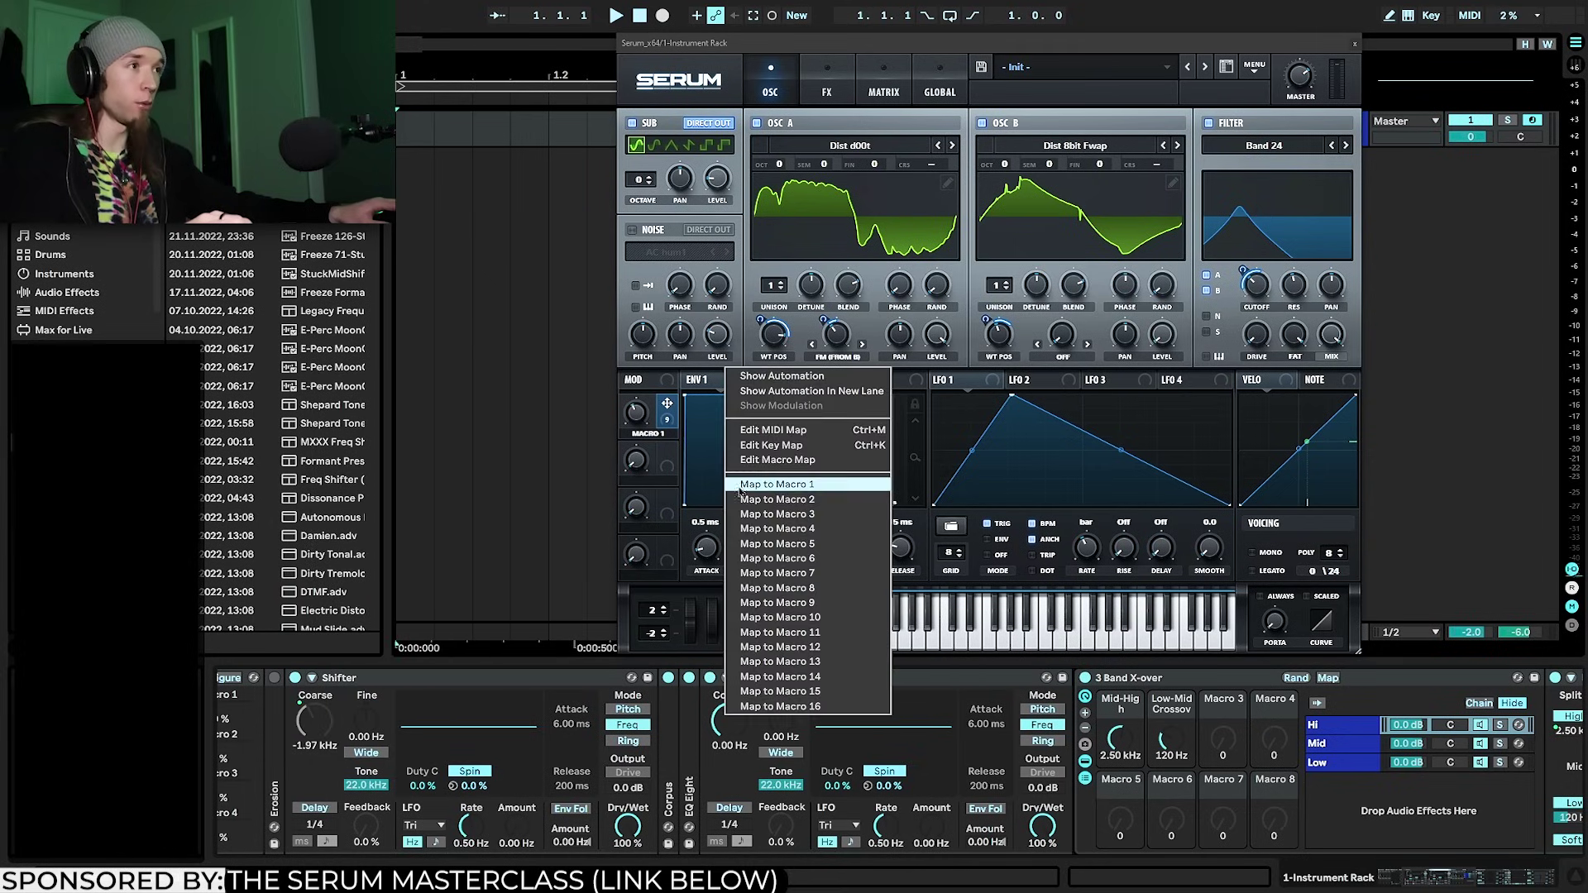
pyautogui.click(742, 492)
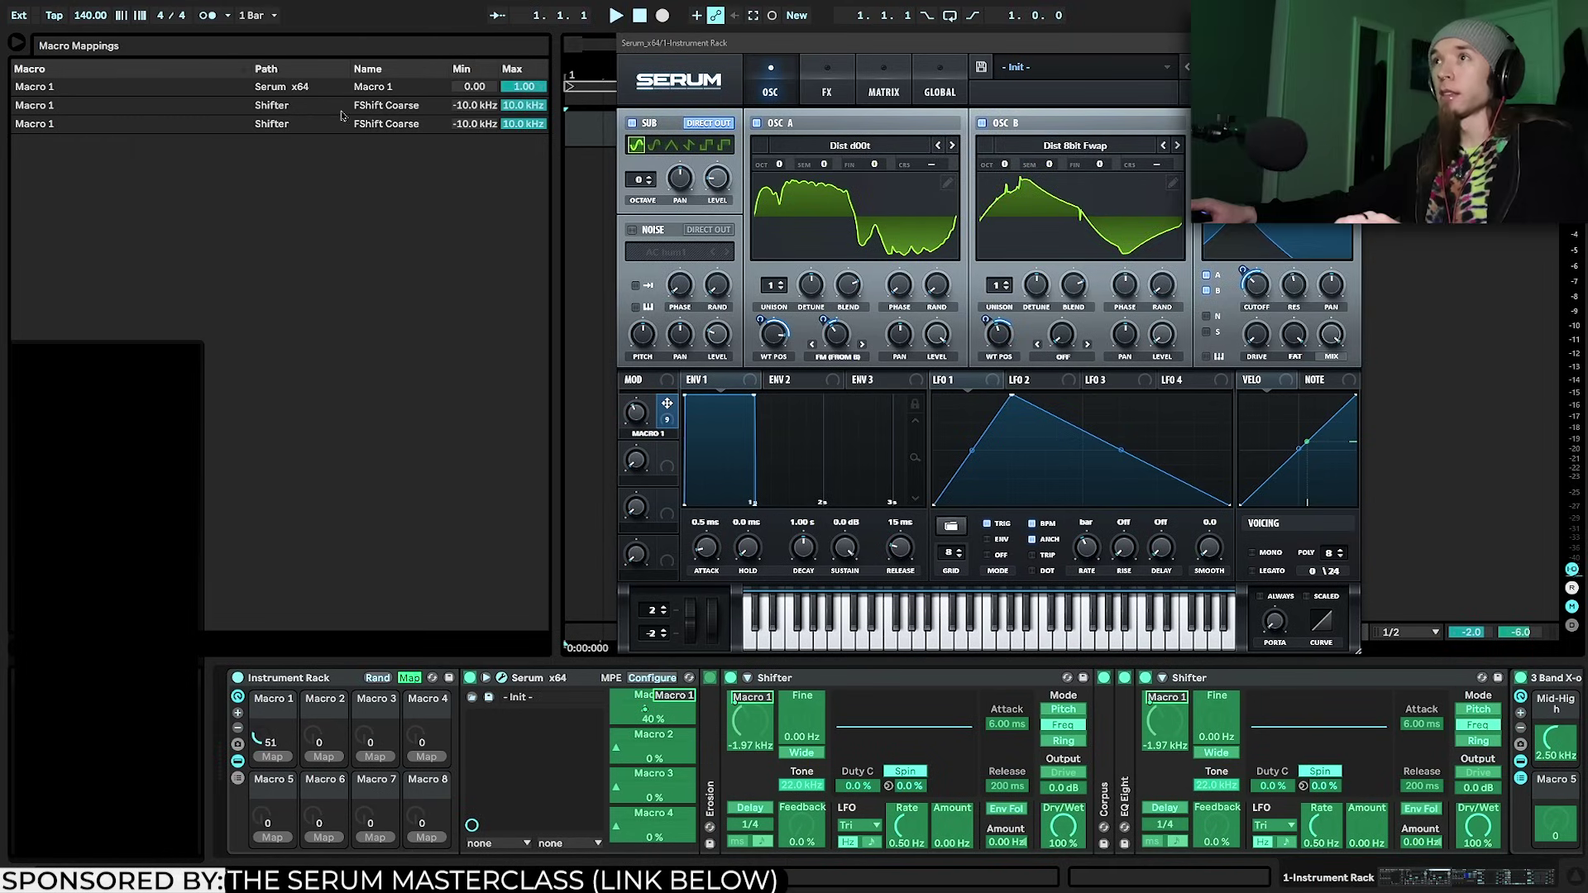
# Set the minimum of both Shifter Coarse mappings to 0 Hz and the first Shifter's maximum to 400 Hz
pyautogui.click(468, 107)
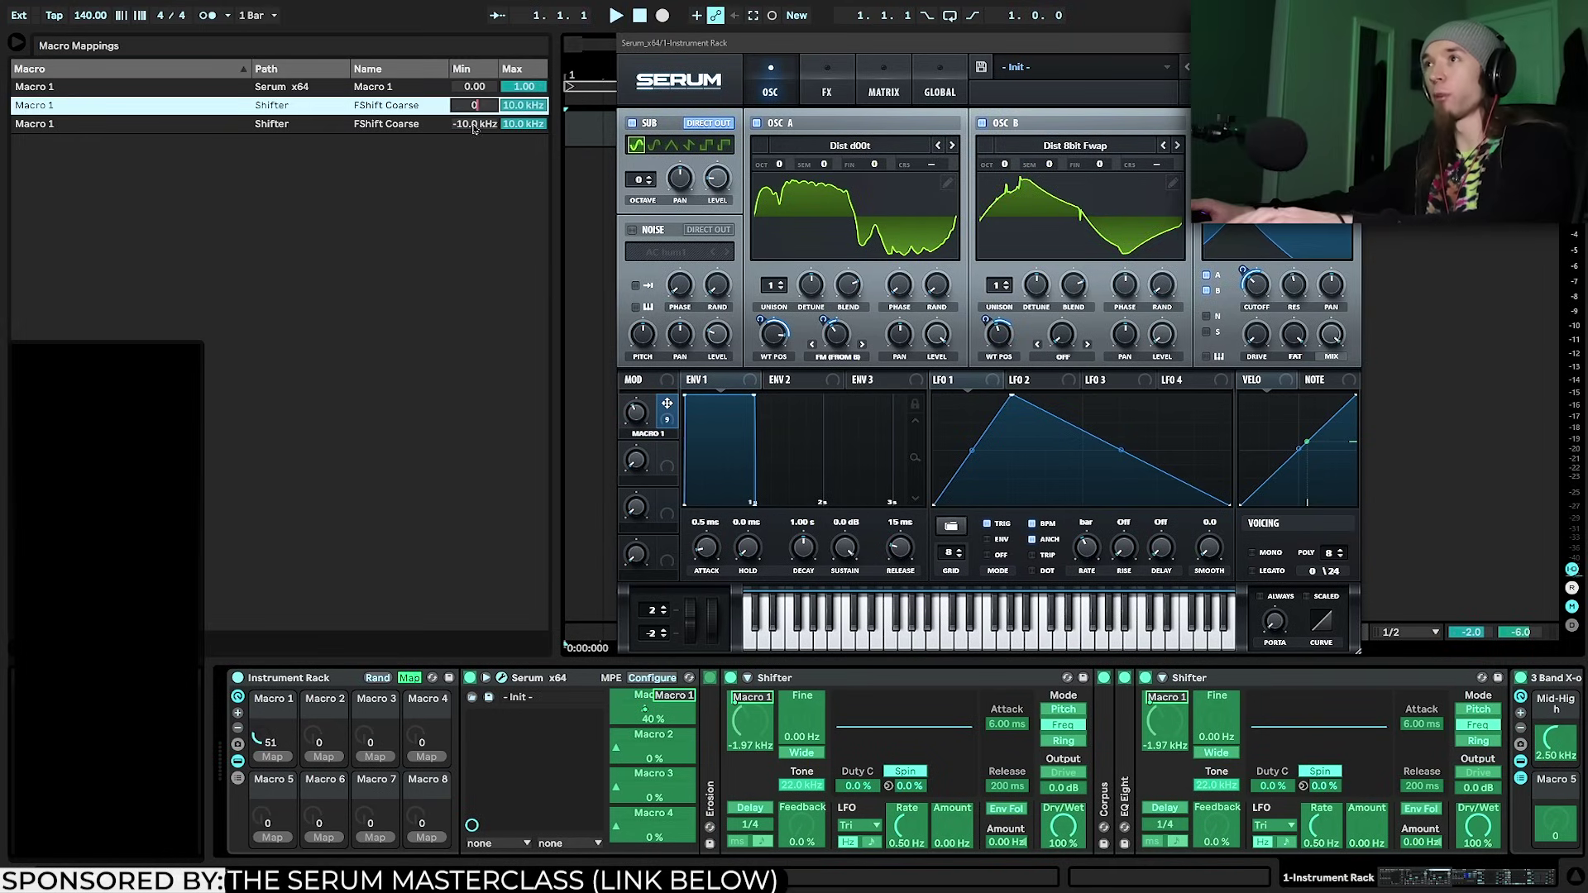
pyautogui.click(474, 124)
pyautogui.write('0')
pyautogui.click(526, 107)
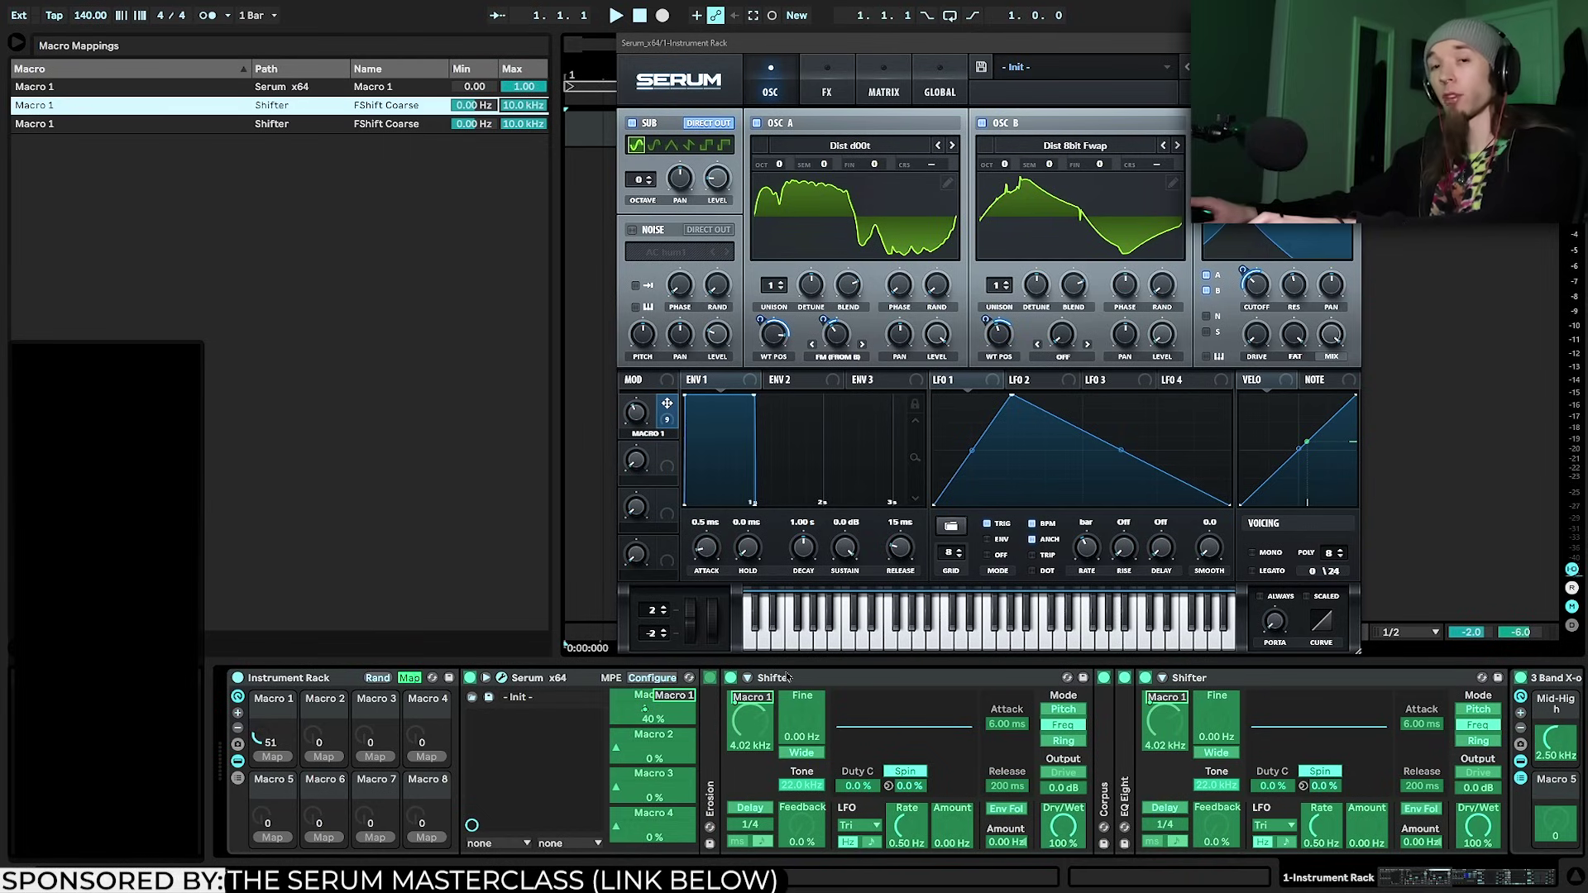
pyautogui.write('400')
pyautogui.press('Return')
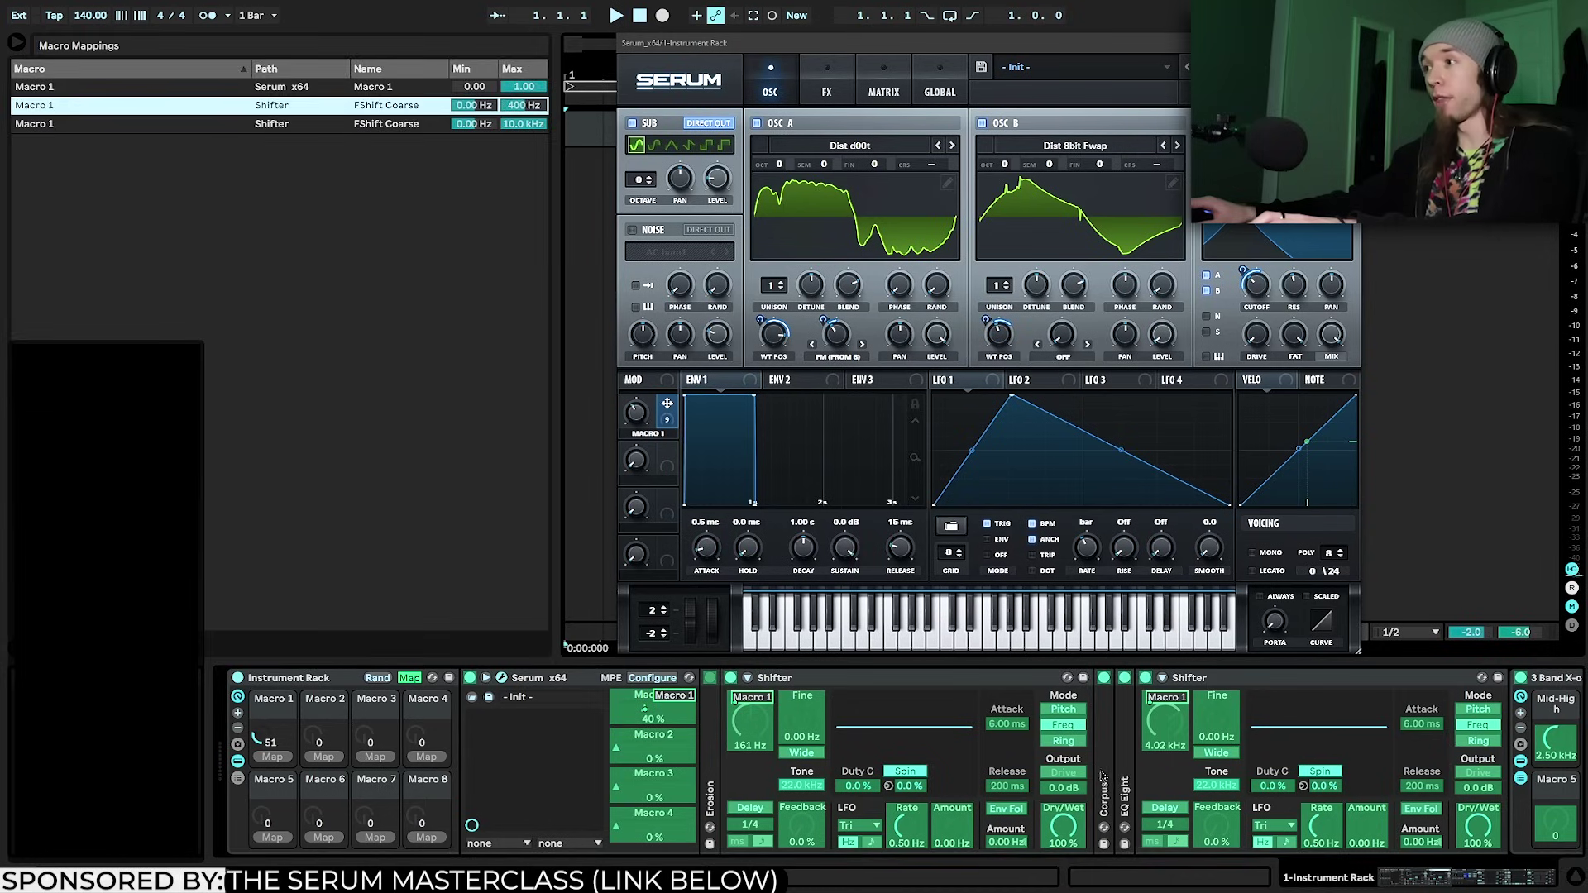
# Set the second Shifter's Coarse mapping maximum to the negative of the first's 400 Hz and leave macro mapping mode
pyautogui.doubleClick(1103, 777)
pyautogui.doubleClick(1281, 679)
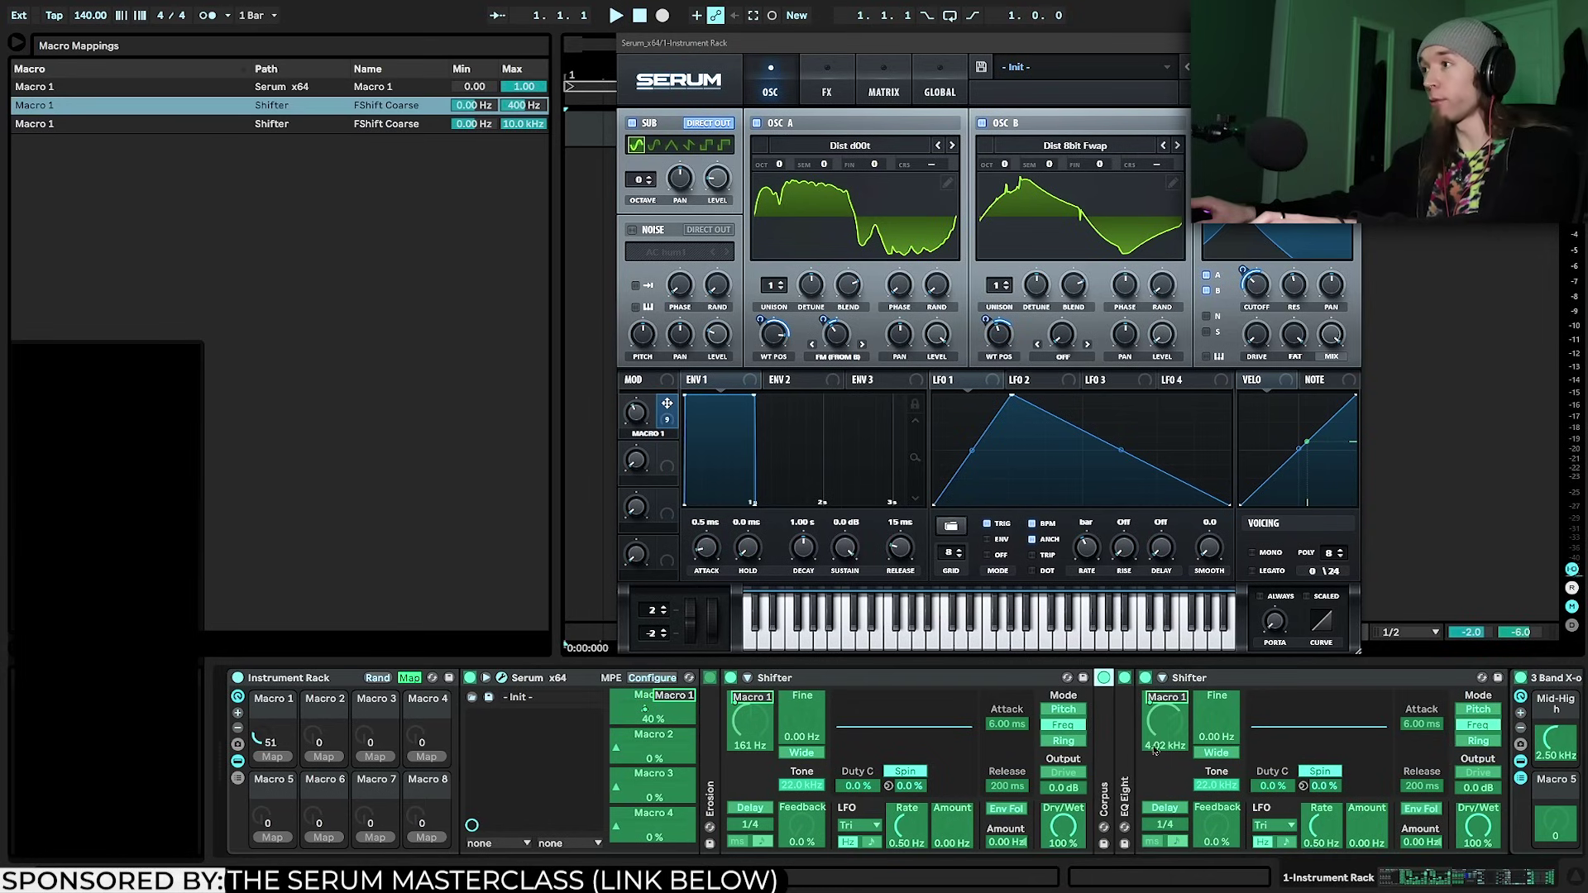
pyautogui.click(512, 126)
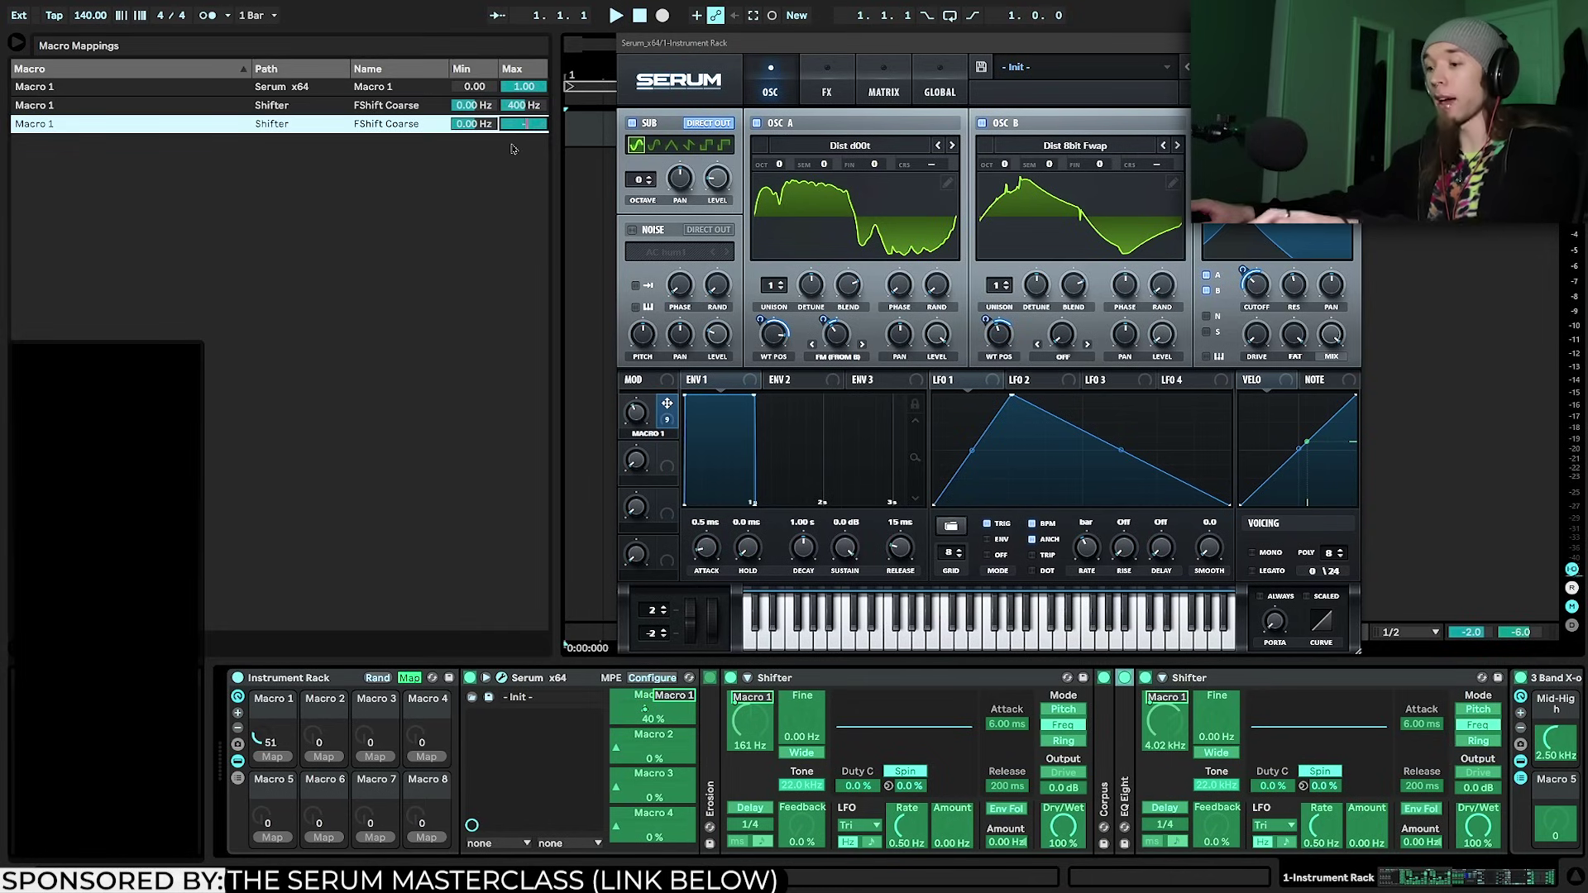
pyautogui.click(409, 677)
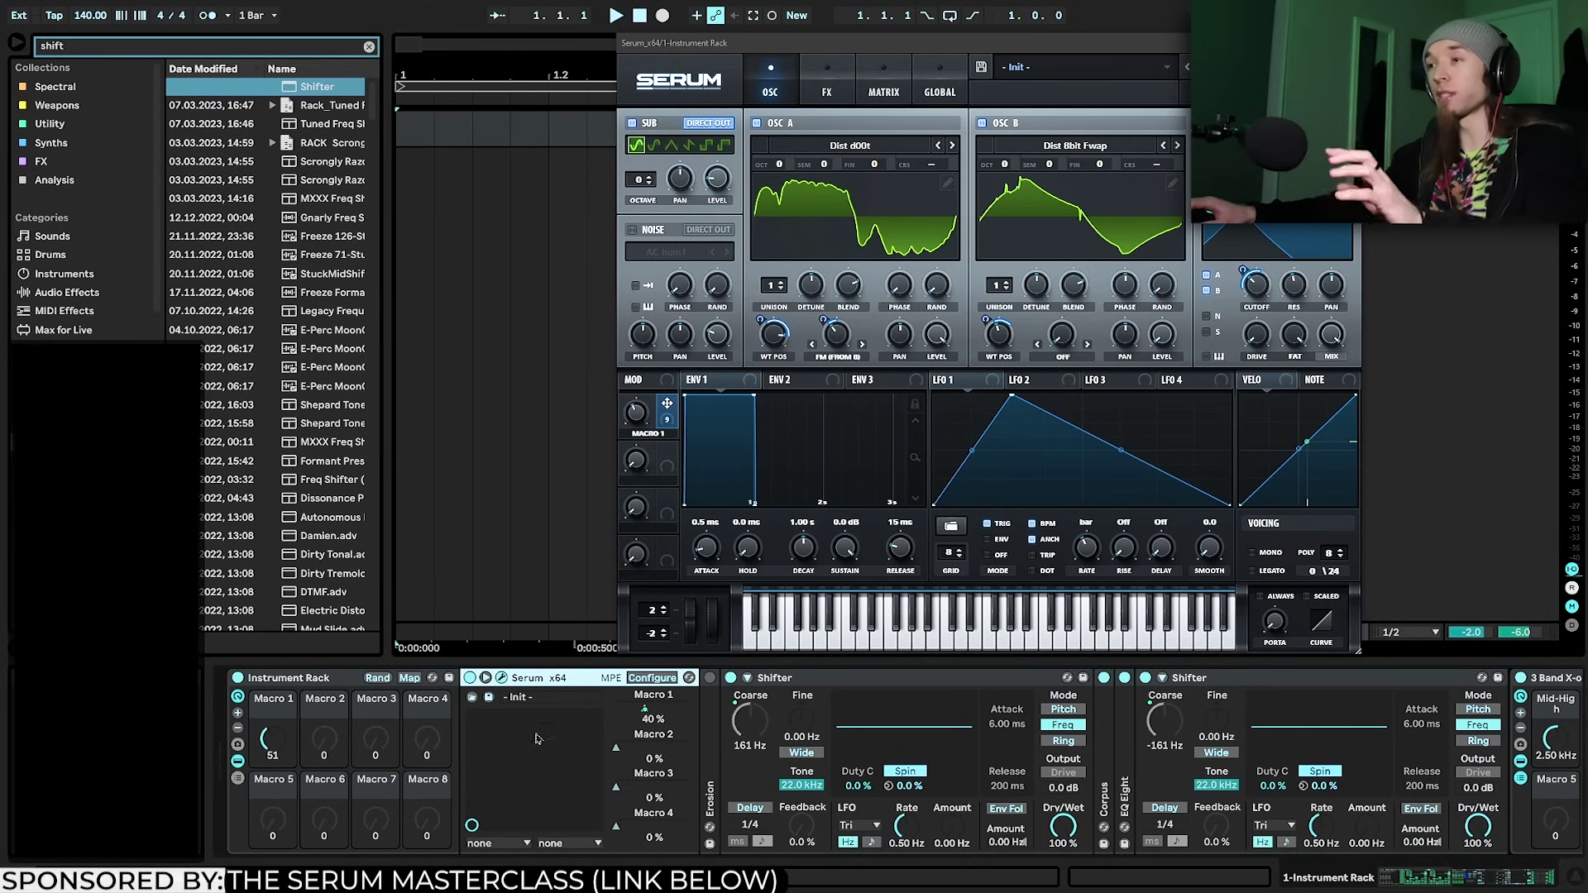
pyautogui.hscroll(5, 588, 794)
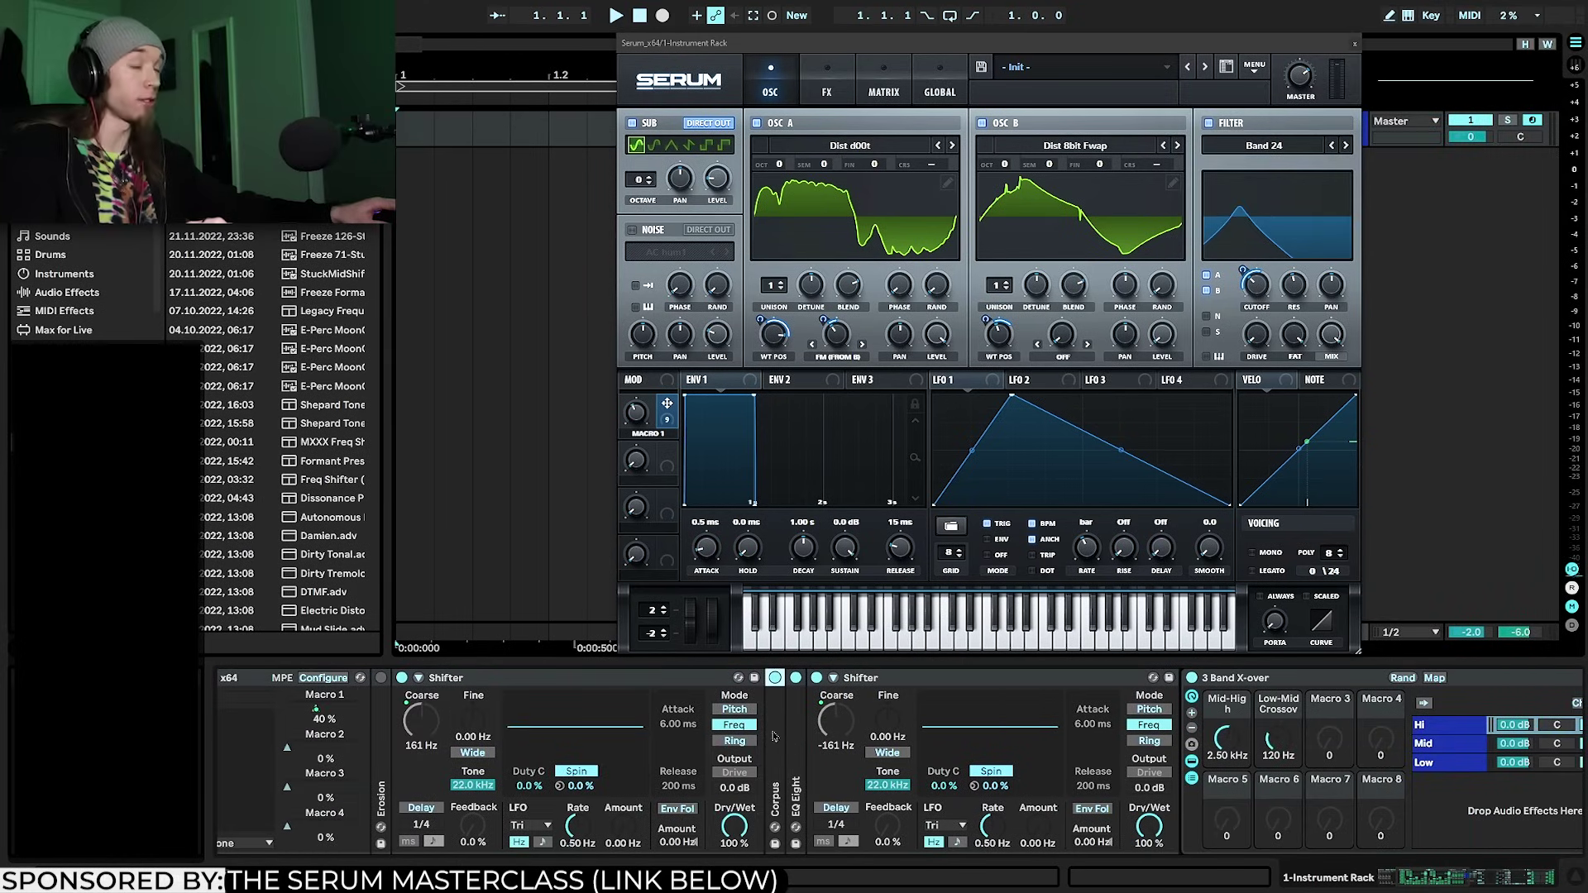
# Examine the Corpus and EQ Eight settings between the two Shifters, then fold both devices again
pyautogui.doubleClick(773, 776)
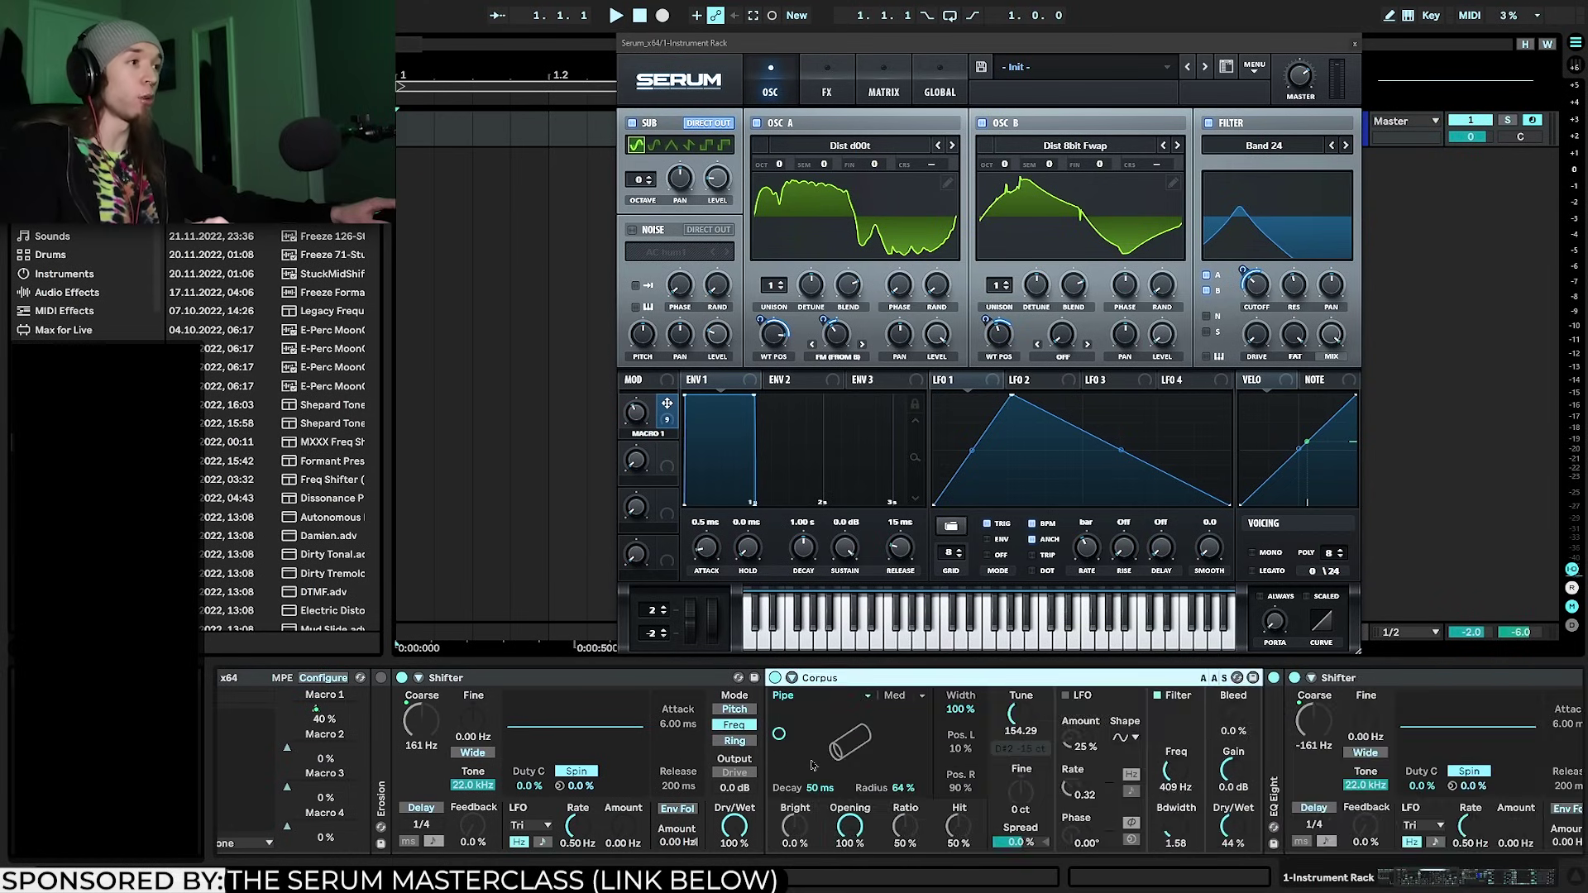
pyautogui.hscroll(4, 812, 763)
pyautogui.doubleClick(945, 757)
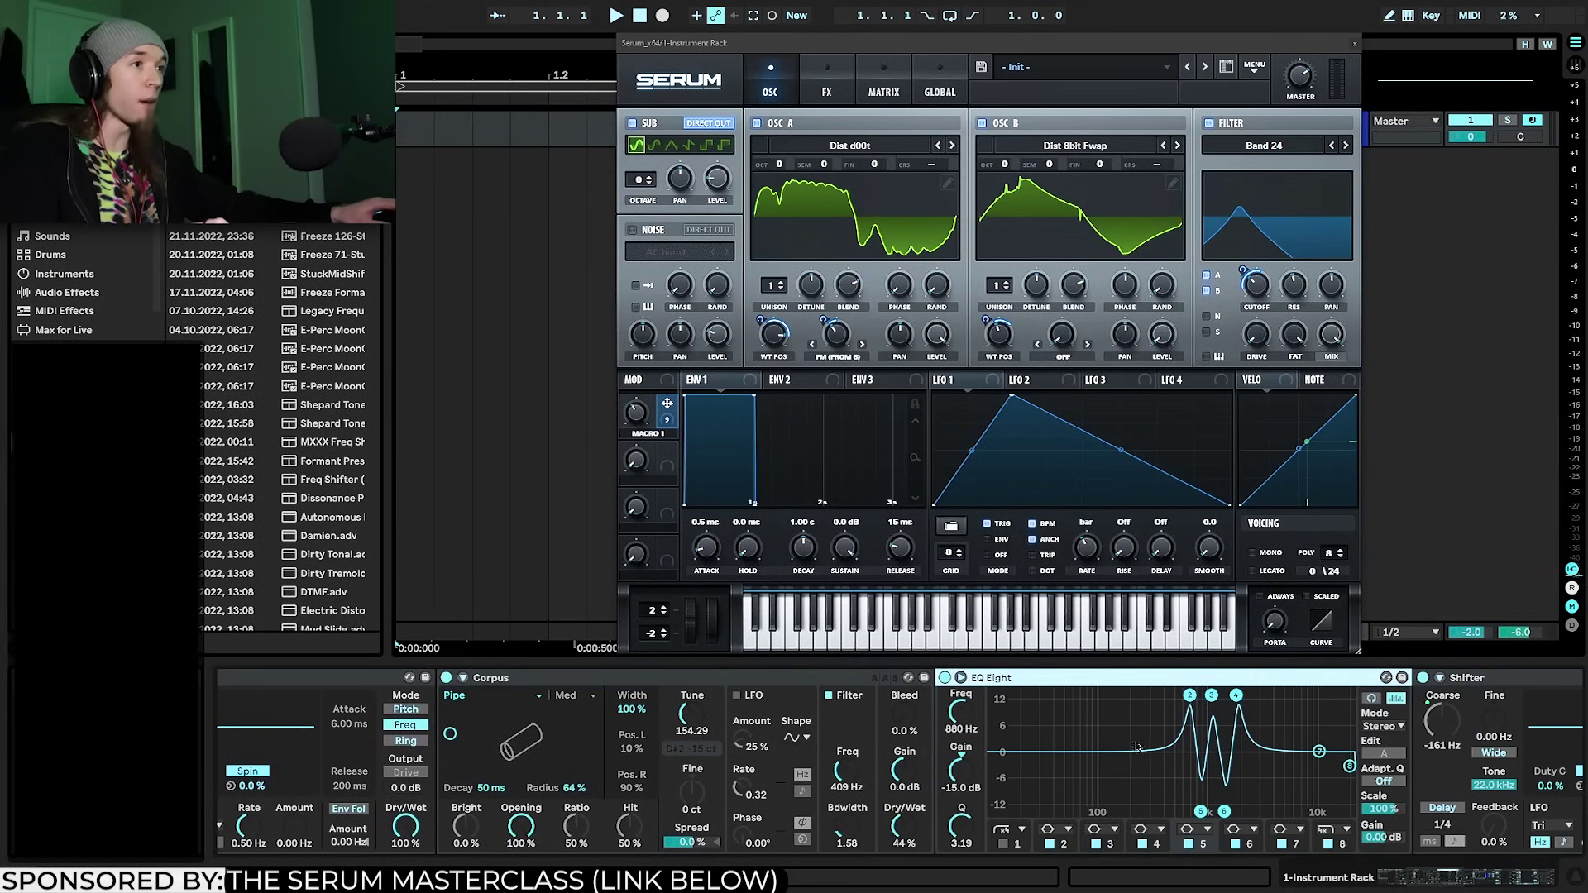
pyautogui.click(546, 678)
pyautogui.click(1027, 682)
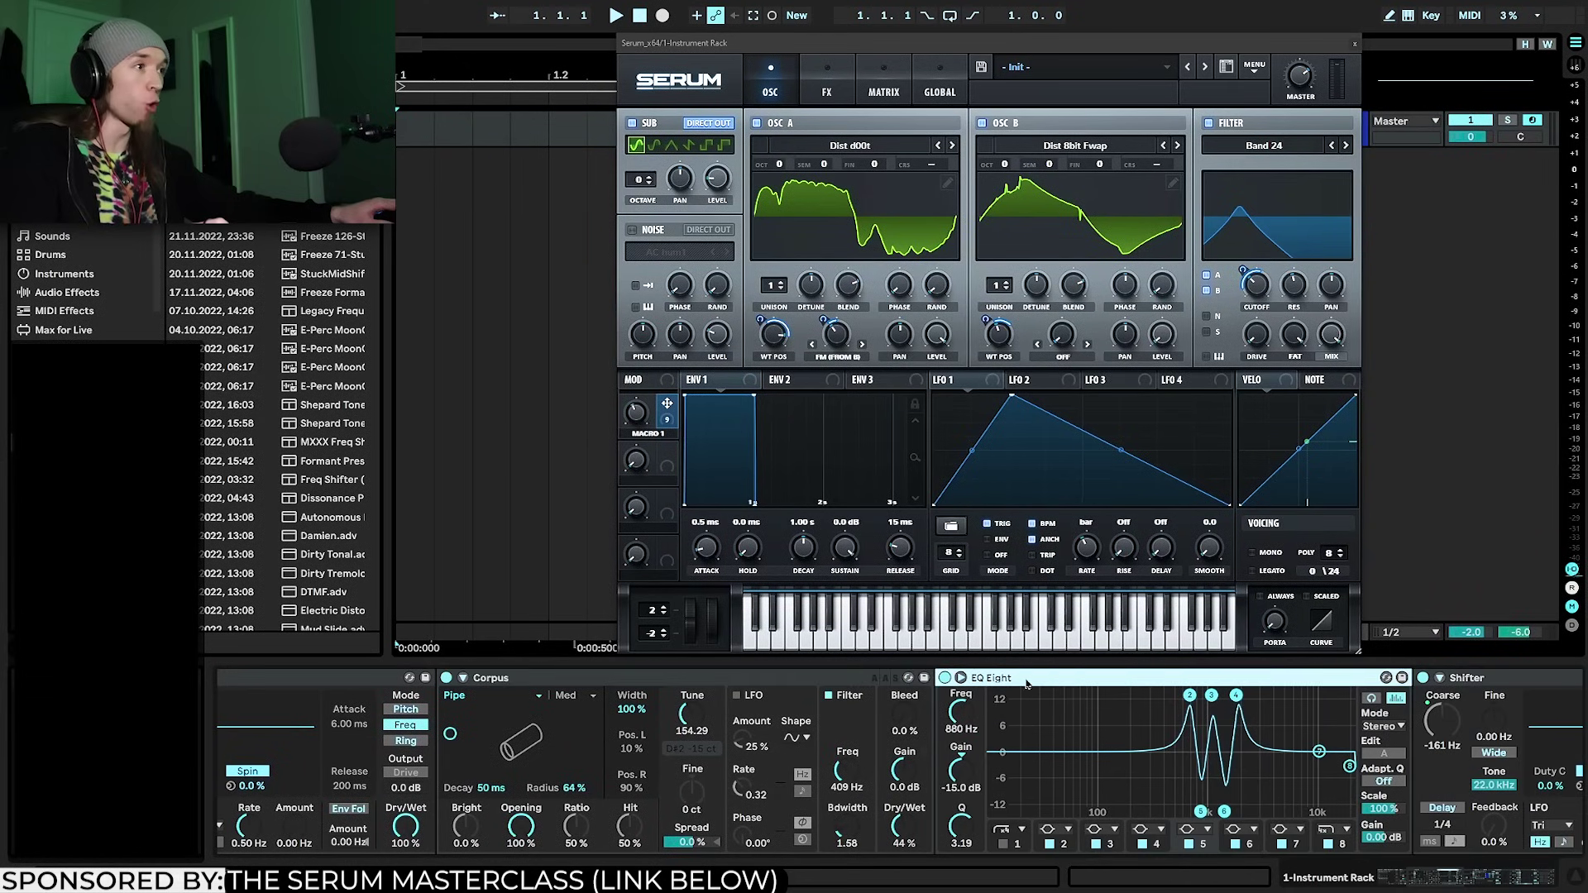
pyautogui.doubleClick(787, 682)
pyautogui.doubleClick(788, 682)
pyautogui.hscroll(-4, 788, 682)
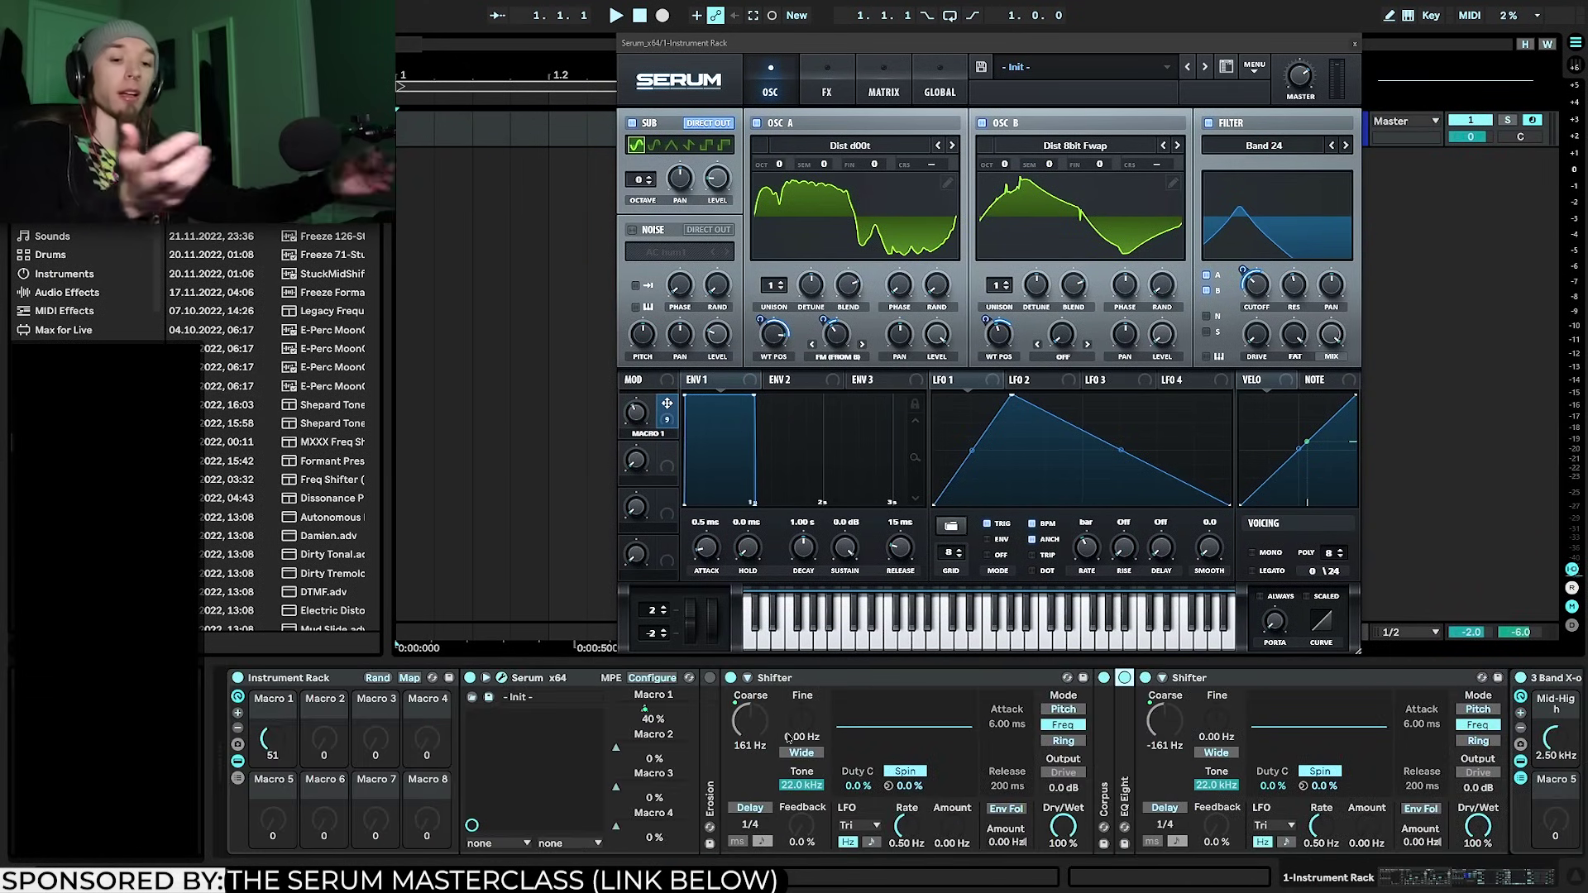
# Set Corpus's Dry/Wet to 71% and audition the chain by sweeping Macro 1
pyautogui.moveTo(272, 739)
pyautogui.mouseDown()
pyautogui.moveTo(272, 800)
pyautogui.moveTo(272, 703)
pyautogui.moveTo(272, 740)
pyautogui.mouseUp()
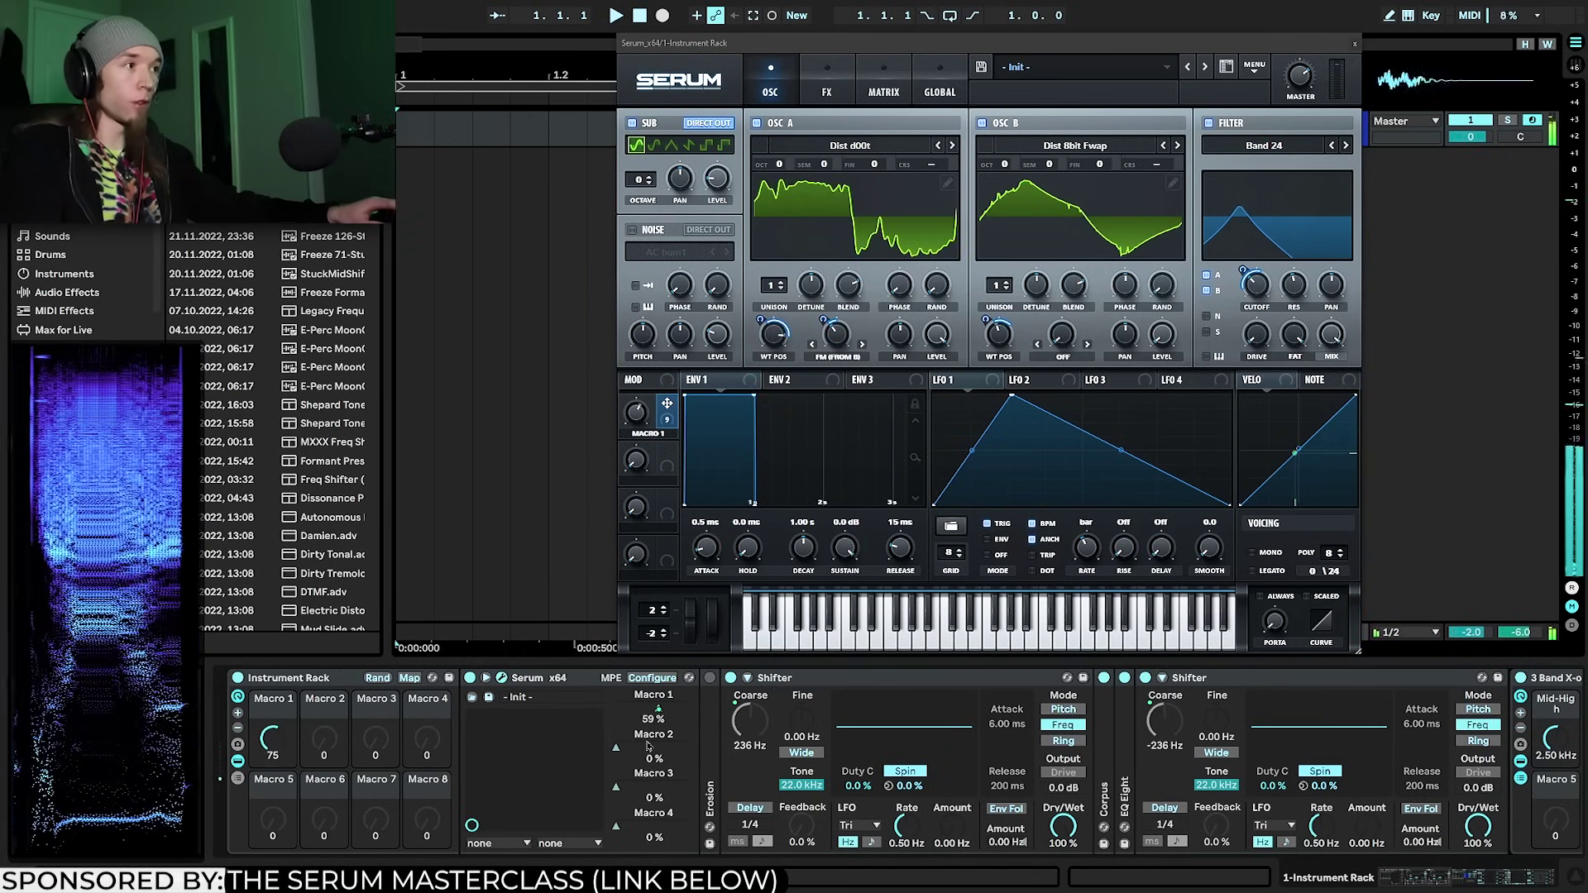
pyautogui.doubleClick(1103, 770)
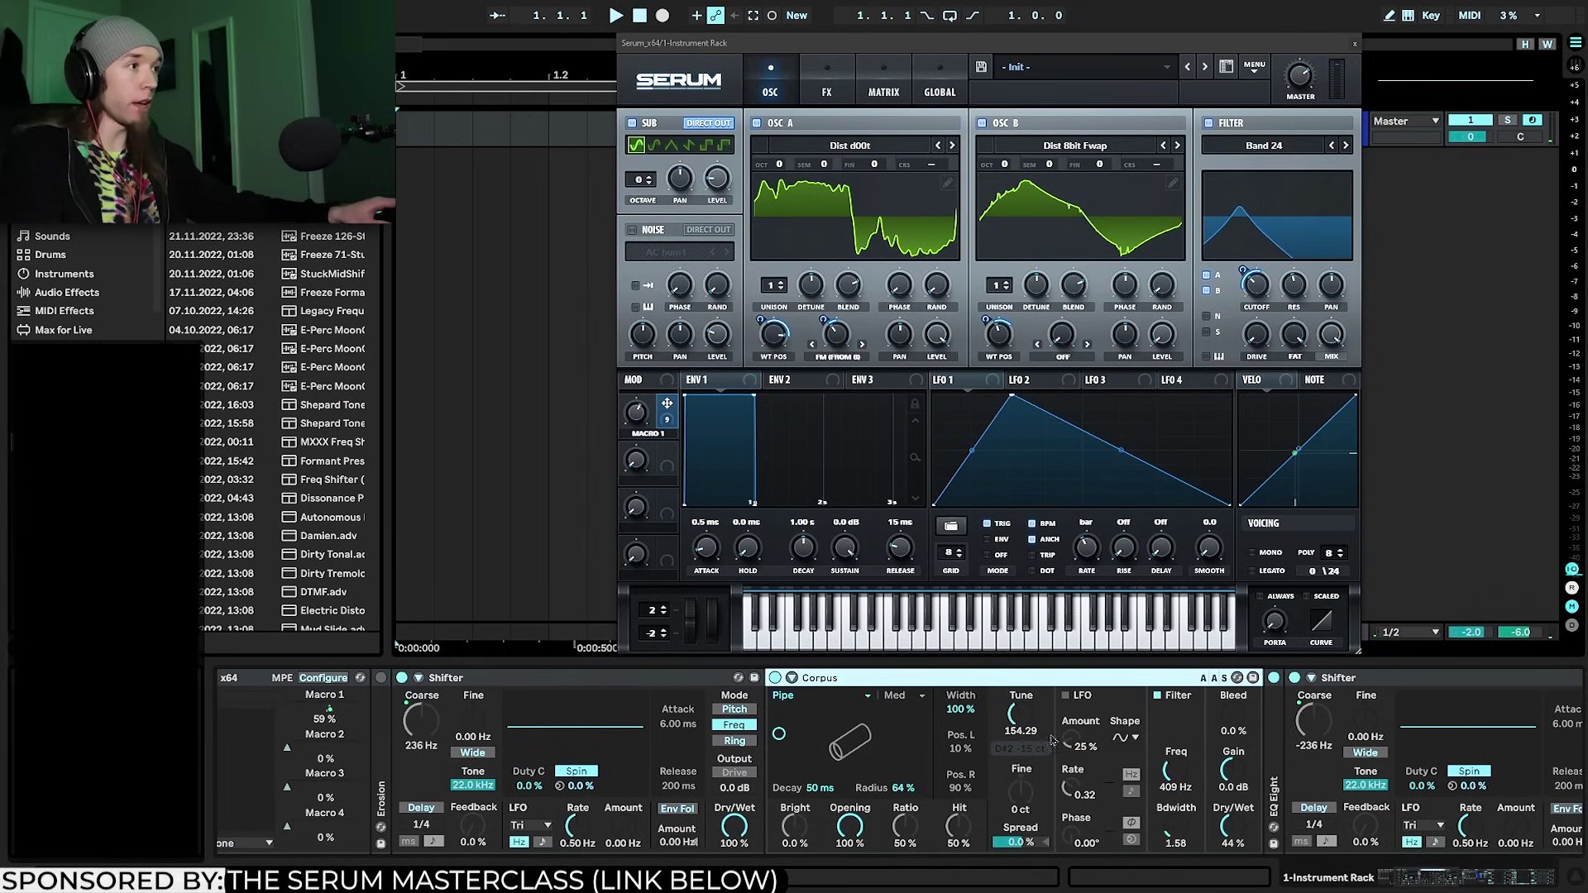
pyautogui.click(1019, 724)
pyautogui.hscroll(-3, 999, 748)
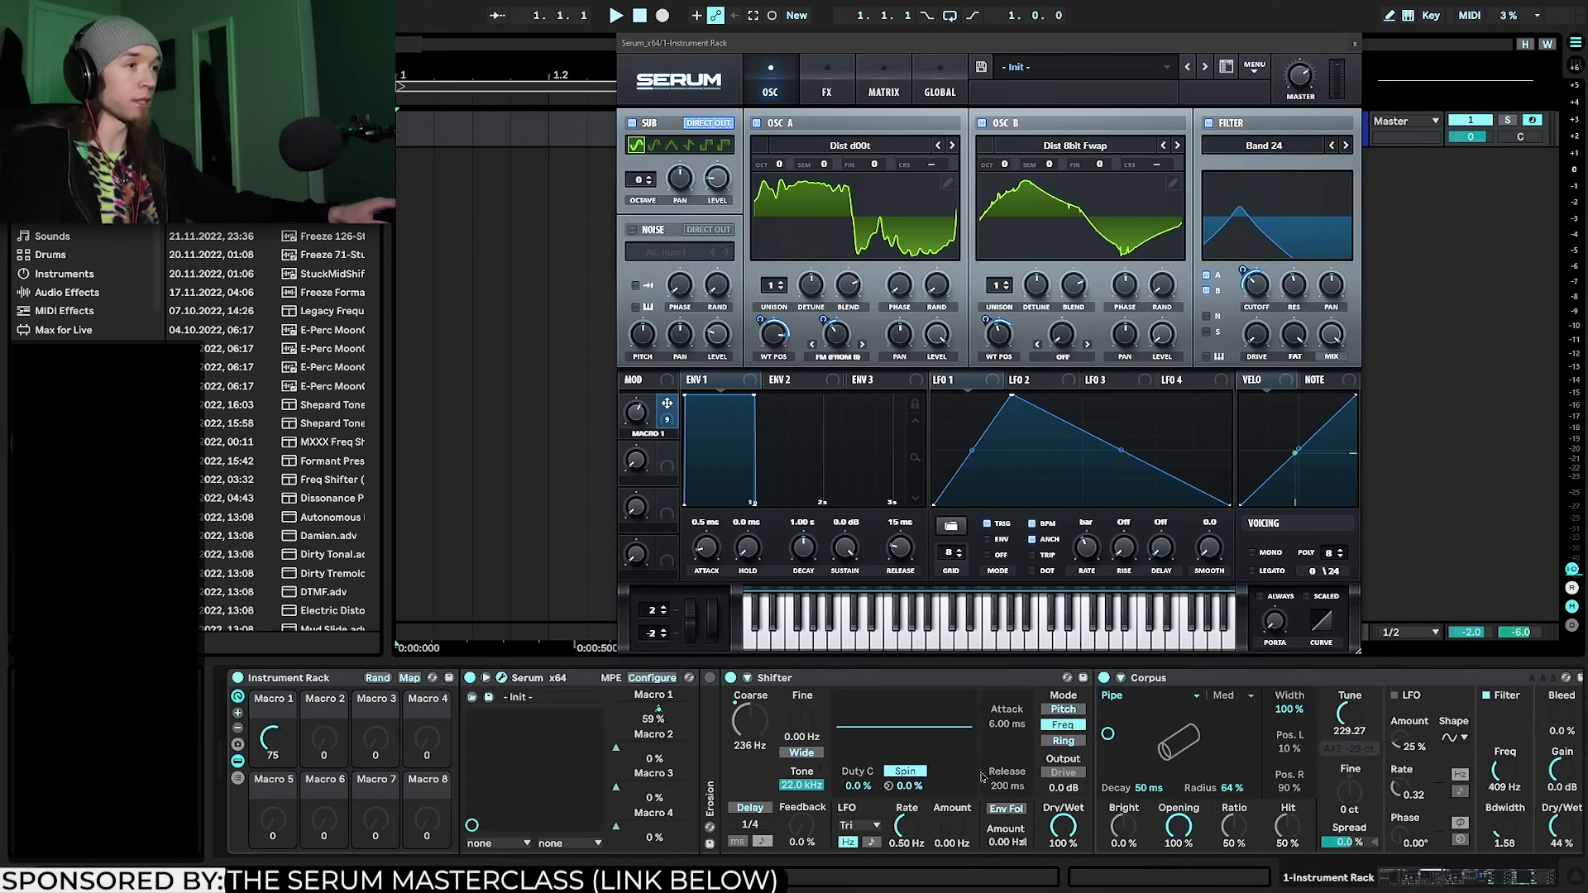
pyautogui.moveTo(272, 741); pyautogui.dragTo(273, 701)
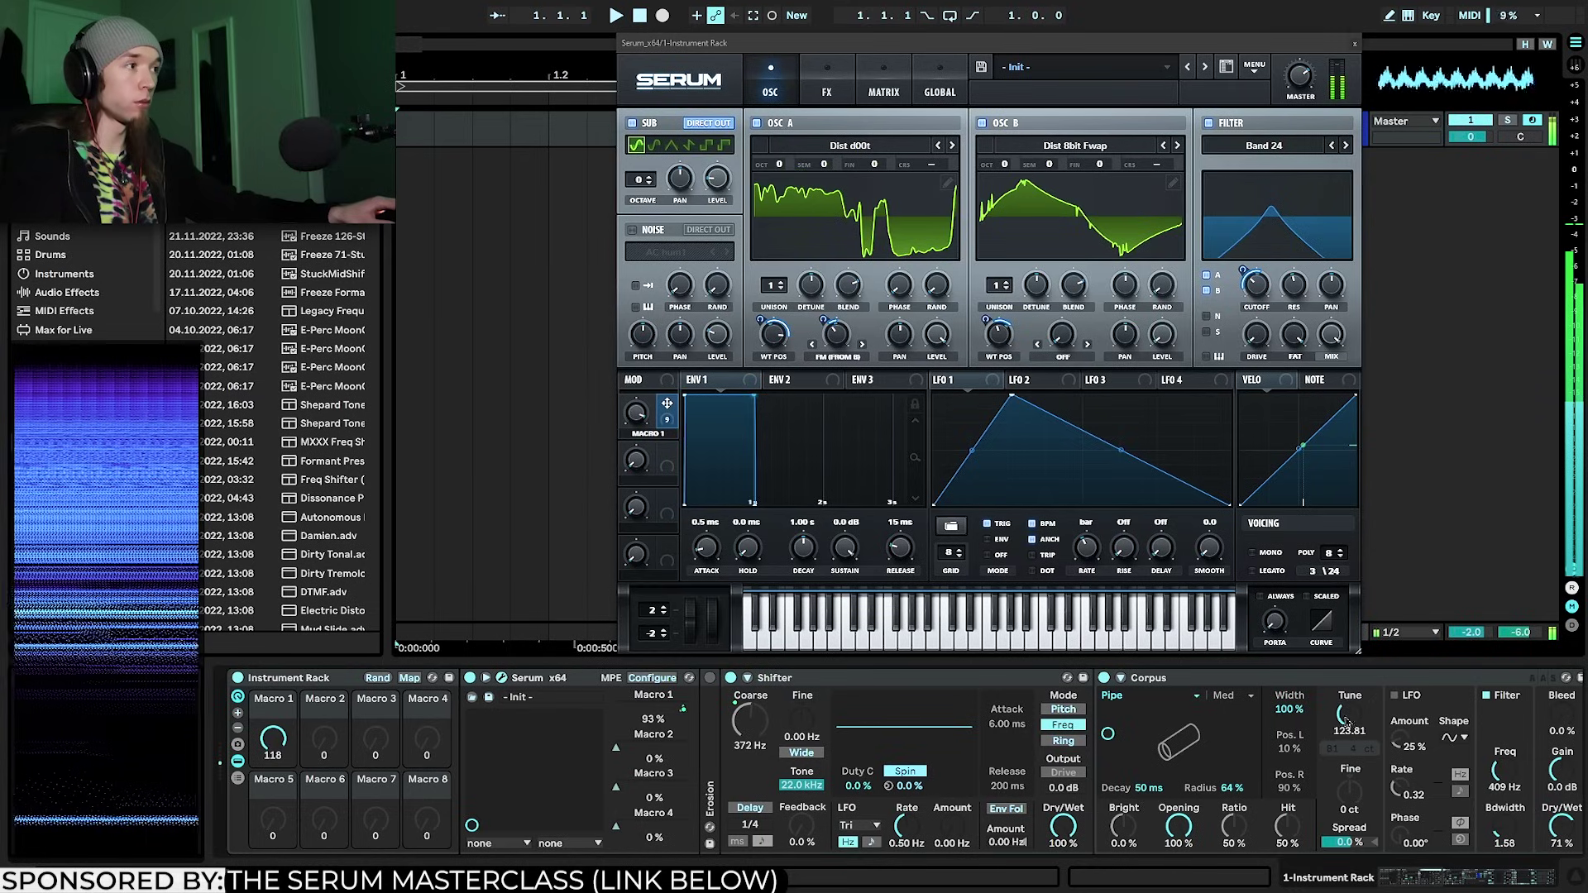
pyautogui.moveTo(290, 748); pyautogui.dragTo(273, 713)
# Invert the macro mapping range of both Shifter Coarse parameters and leave macro mapping mode
pyautogui.click(410, 679)
pyautogui.rightClick(368, 108)
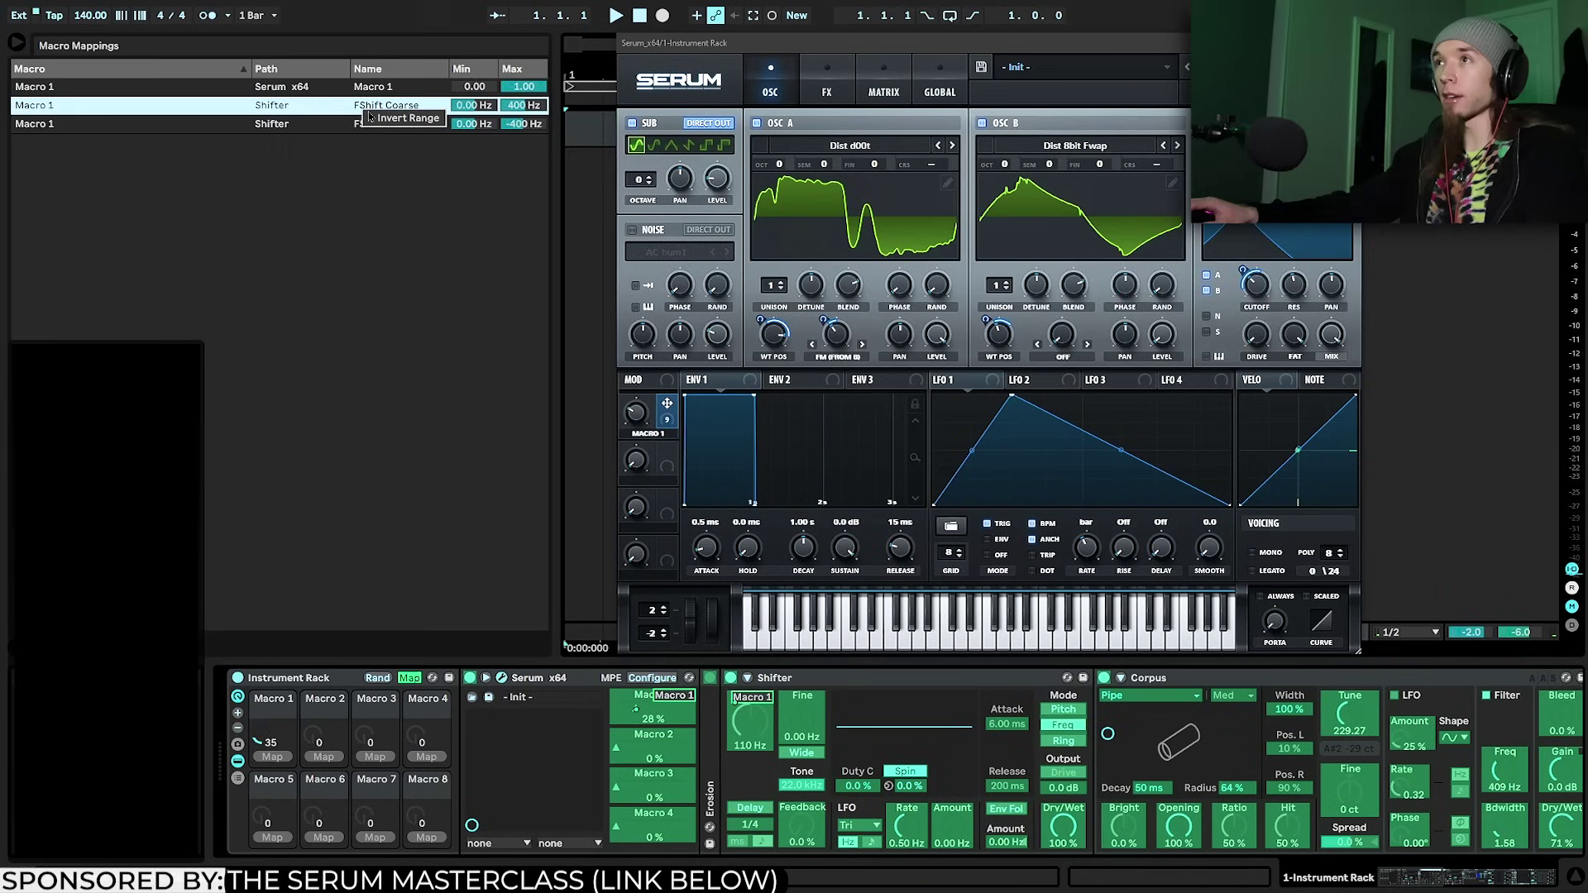
pyautogui.rightClick(375, 123)
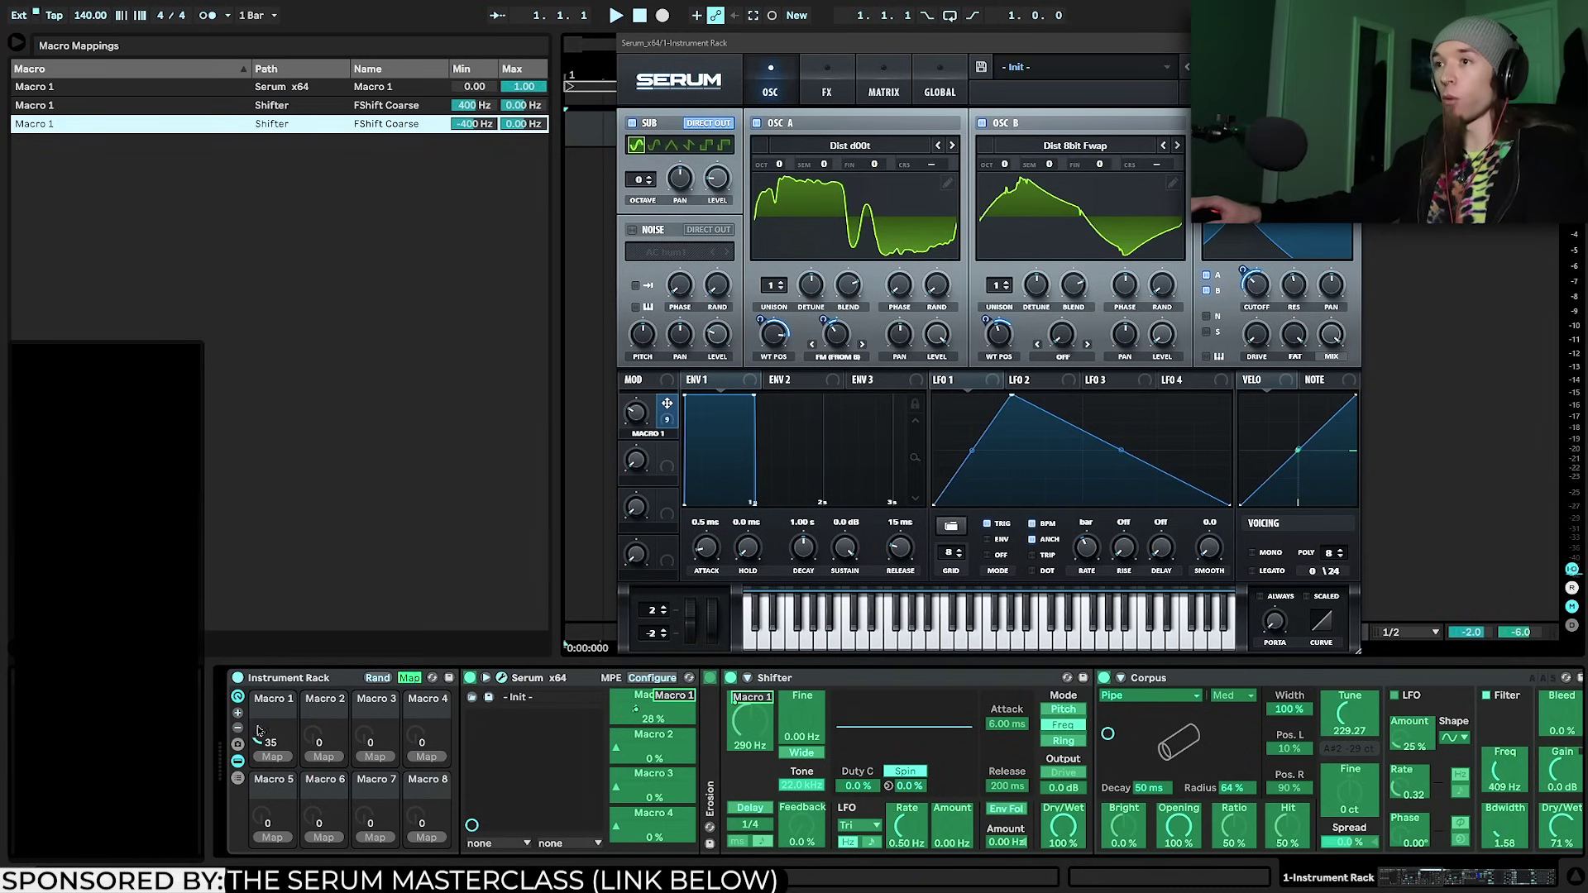
pyautogui.click(411, 677)
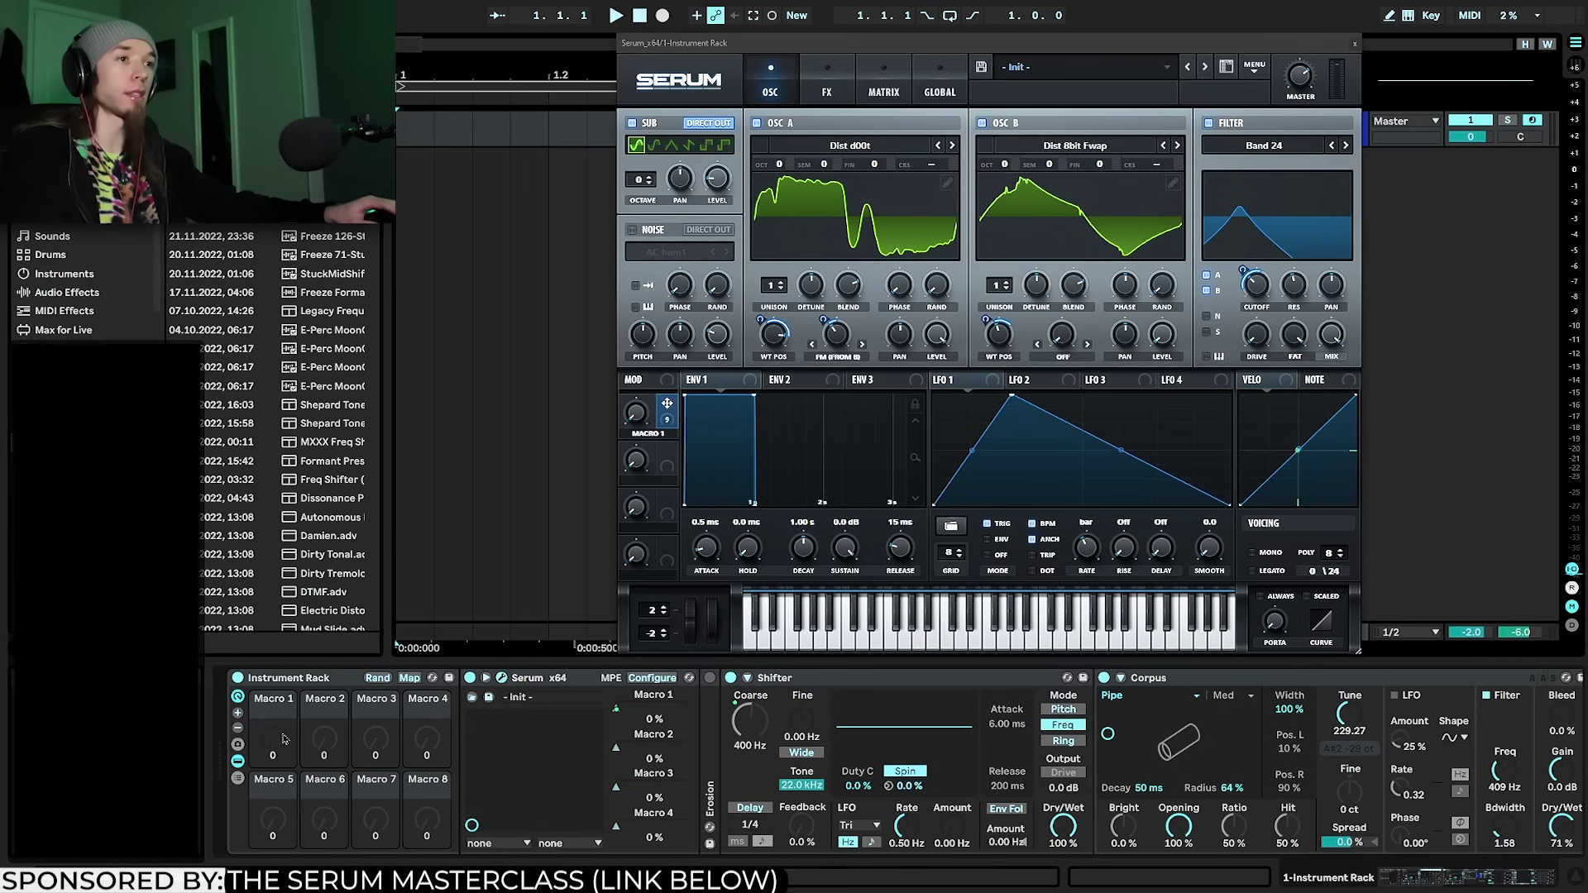
# Compare Macro 1 sweeps with both Shifters bypassed and with them enabled again
pyautogui.moveTo(283, 738); pyautogui.dragTo(284, 636)
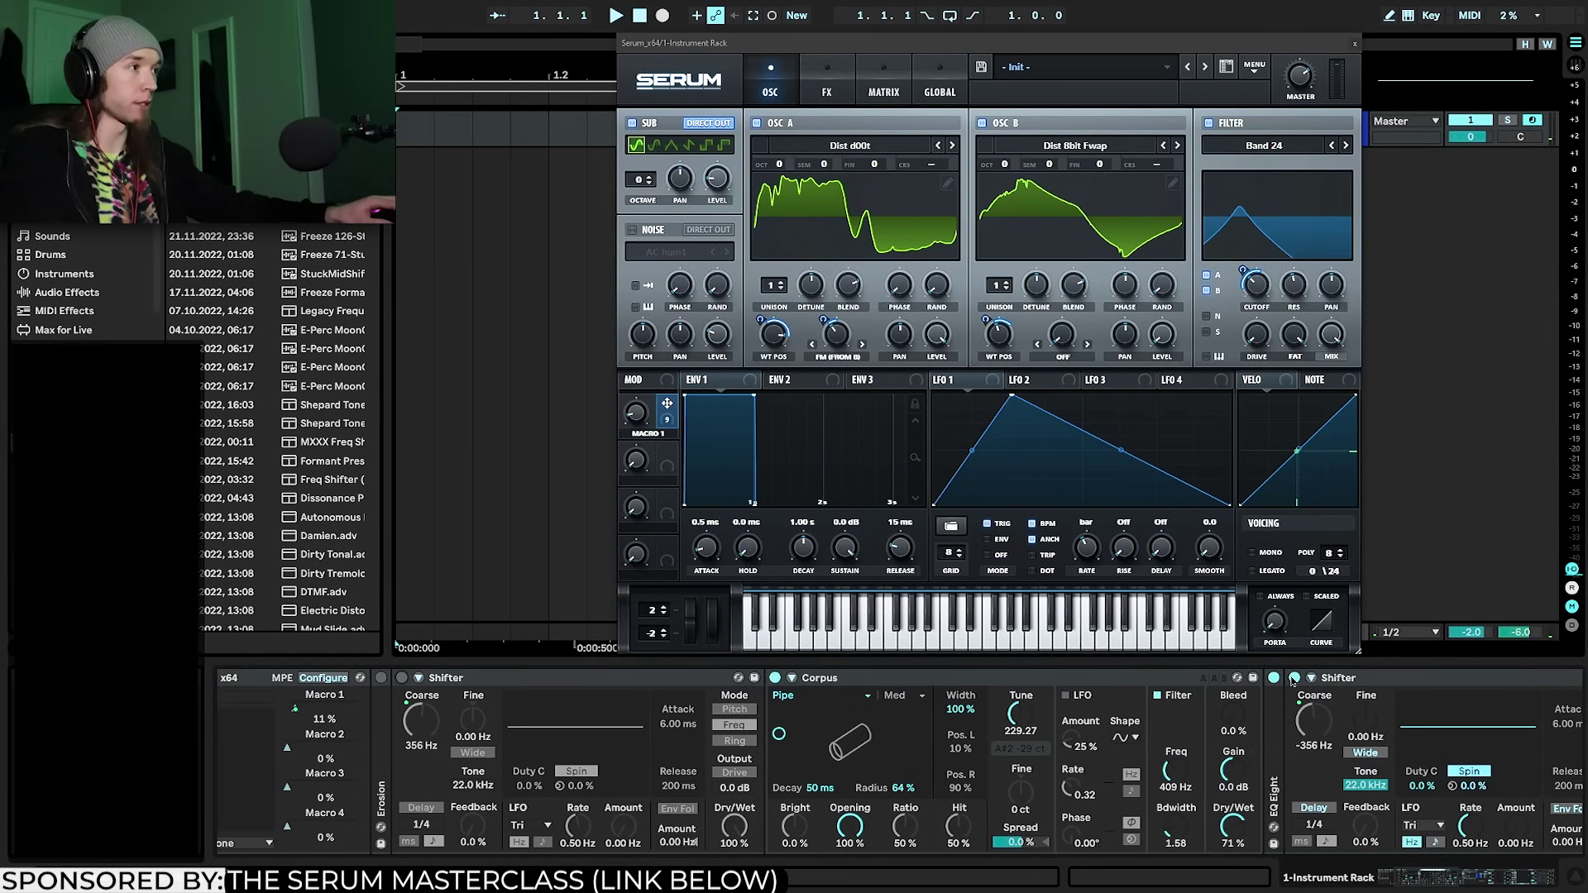
pyautogui.click(1294, 677)
pyautogui.scroll(3, 1069, 749)
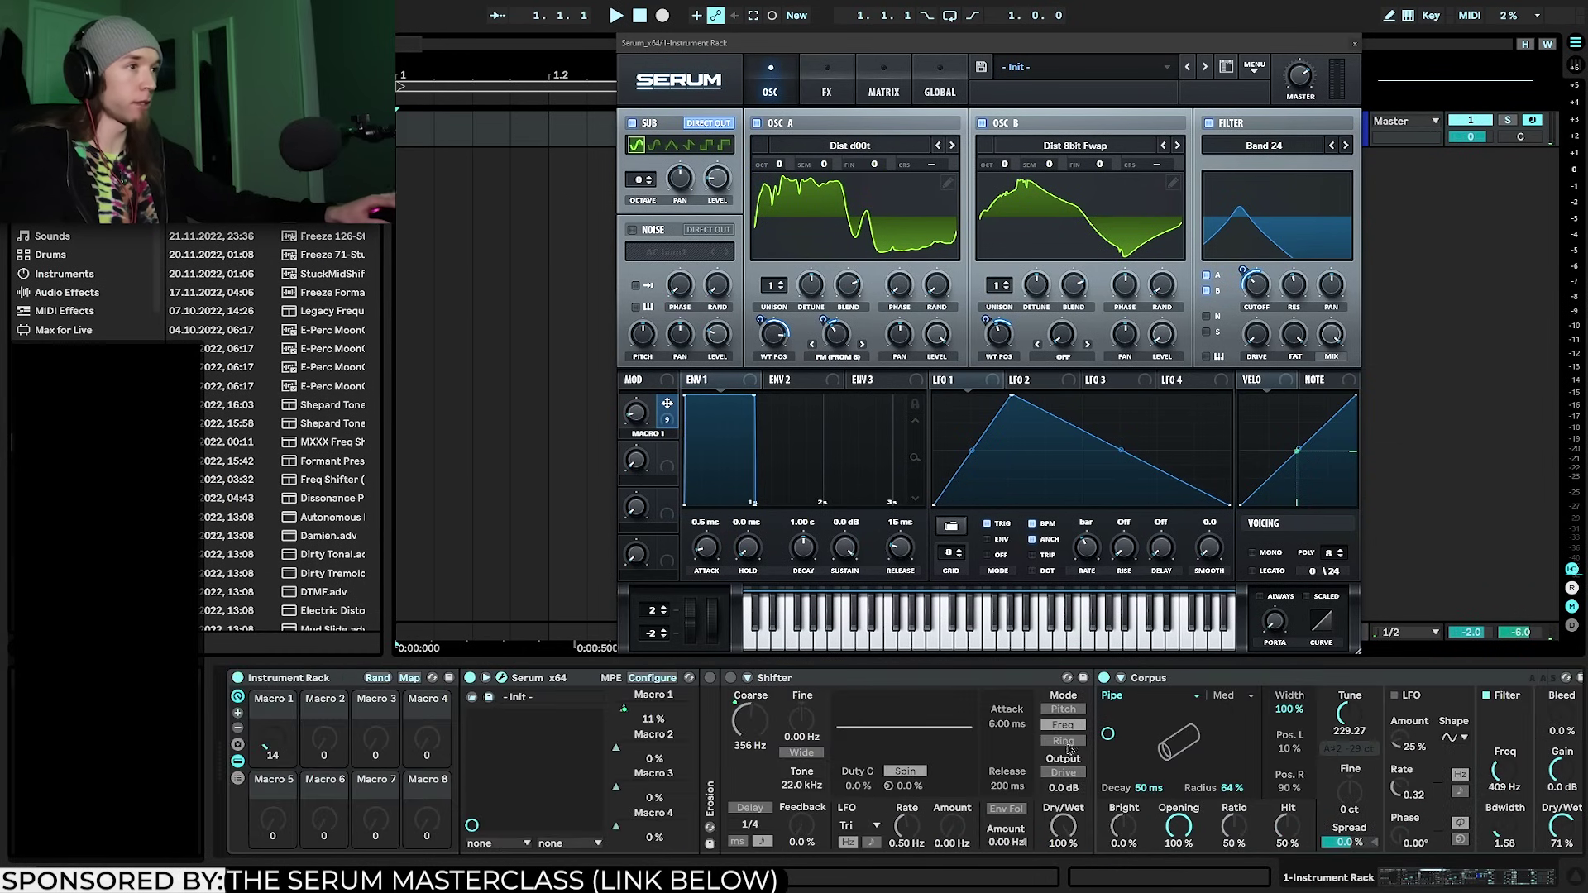
pyautogui.moveTo(267, 736)
pyautogui.mouseDown()
pyautogui.moveTo(267, 699)
pyautogui.moveTo(267, 737)
pyautogui.moveTo(267, 703)
pyautogui.moveTo(267, 723)
pyautogui.mouseUp()
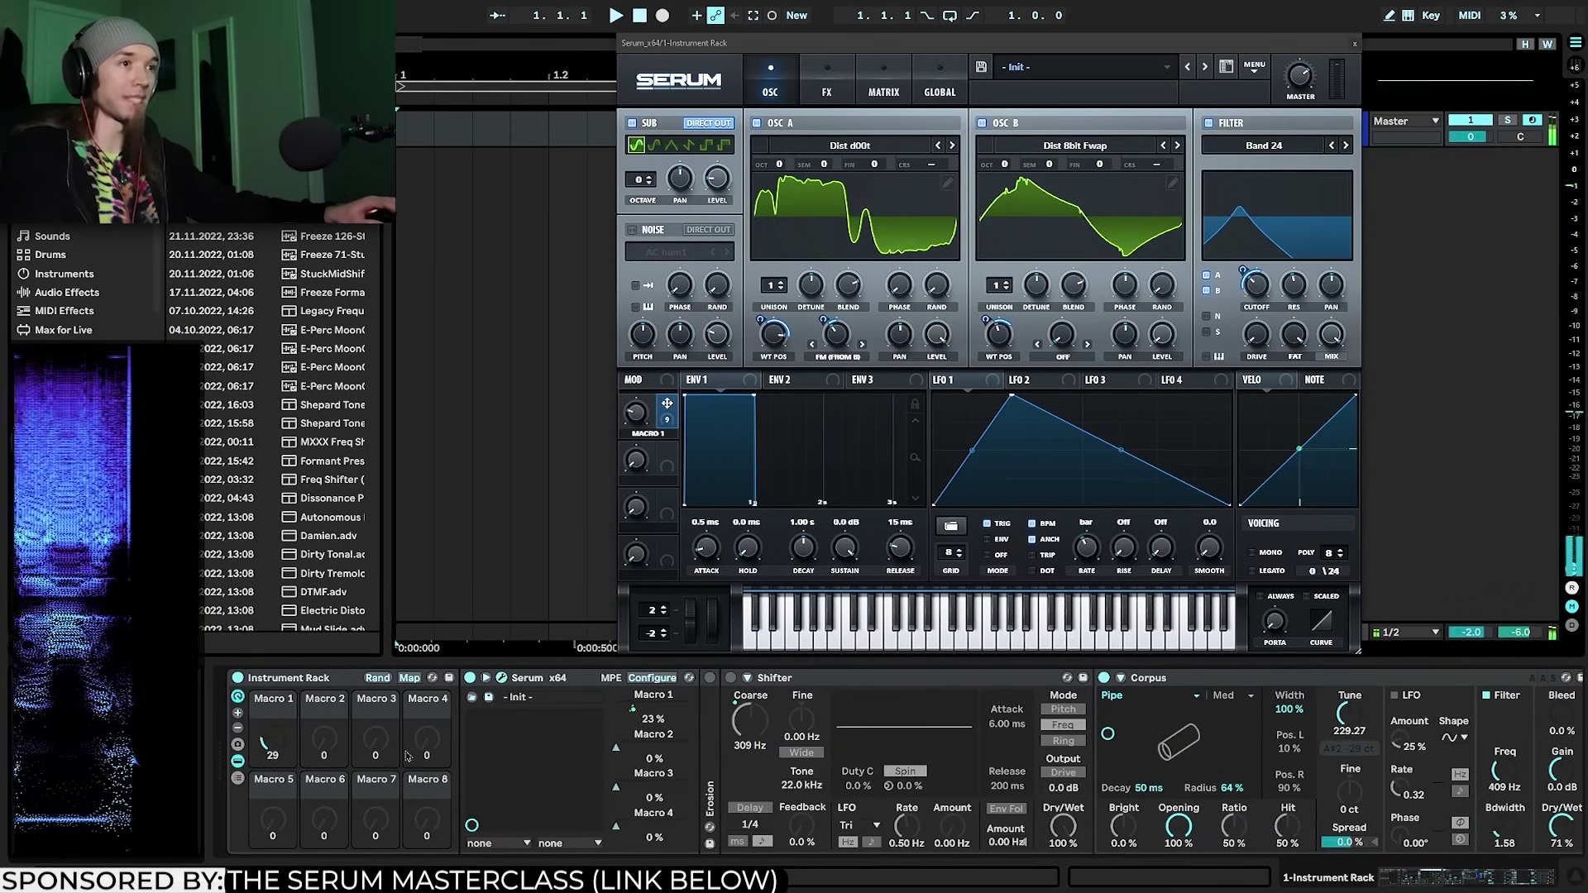
pyautogui.scroll(-3, 413, 740)
pyautogui.hscroll(-3, 298, 764)
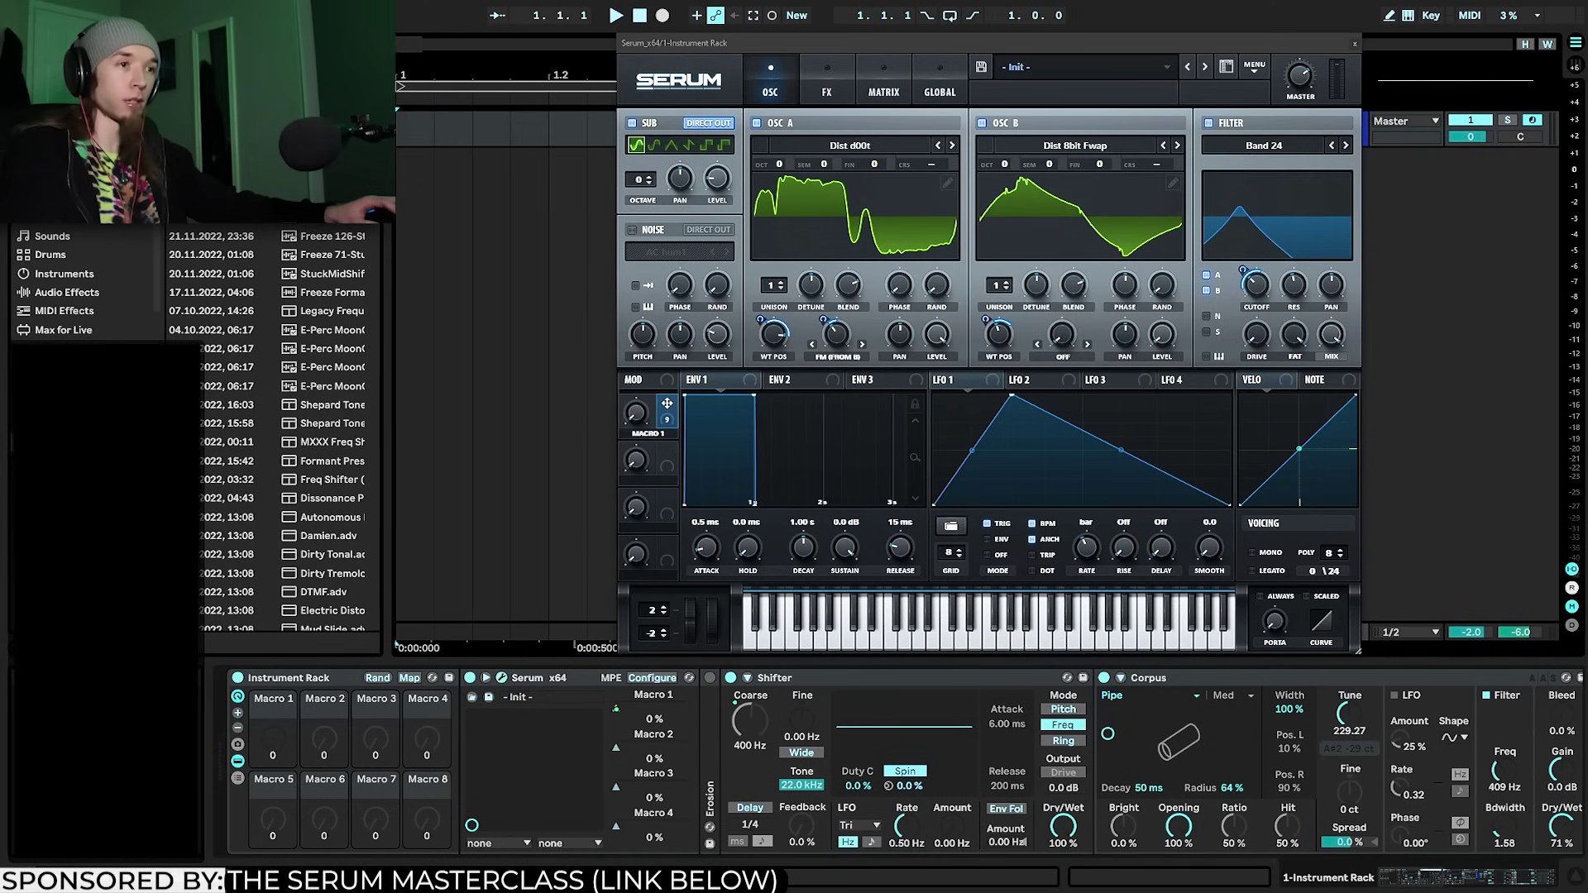
# In the EQ Eight after Corpus, move band 5 to 825 Hz and band 4 to 1.25 kHz at 13.0 dB, auditioning with Macro 1
pyautogui.hscroll(6, 1035, 753)
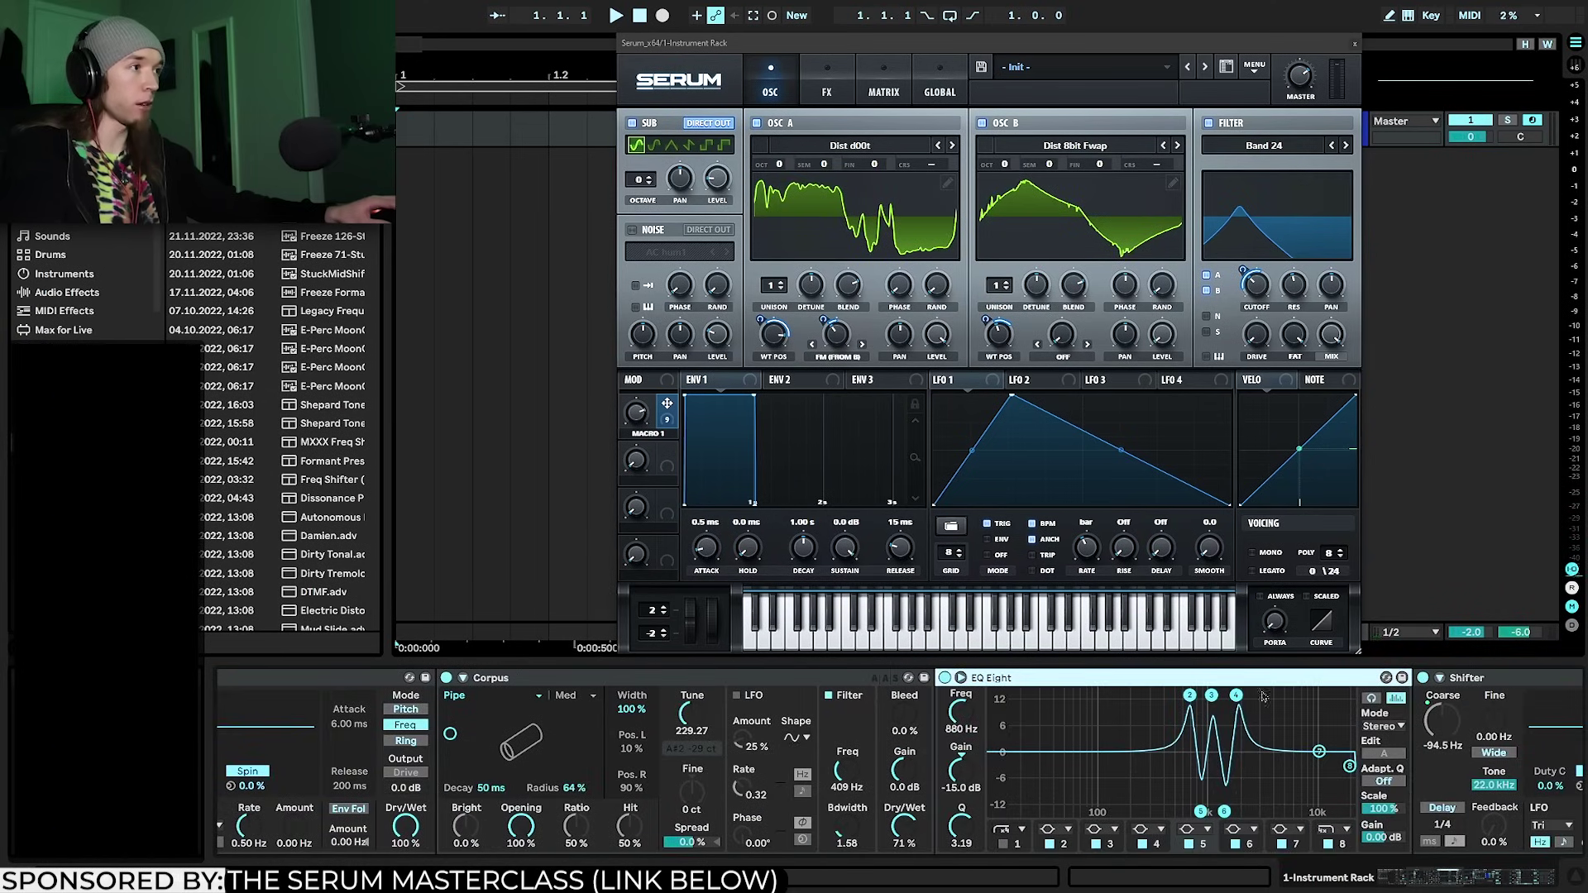
pyautogui.moveTo(1201, 811); pyautogui.dragTo(1198, 812)
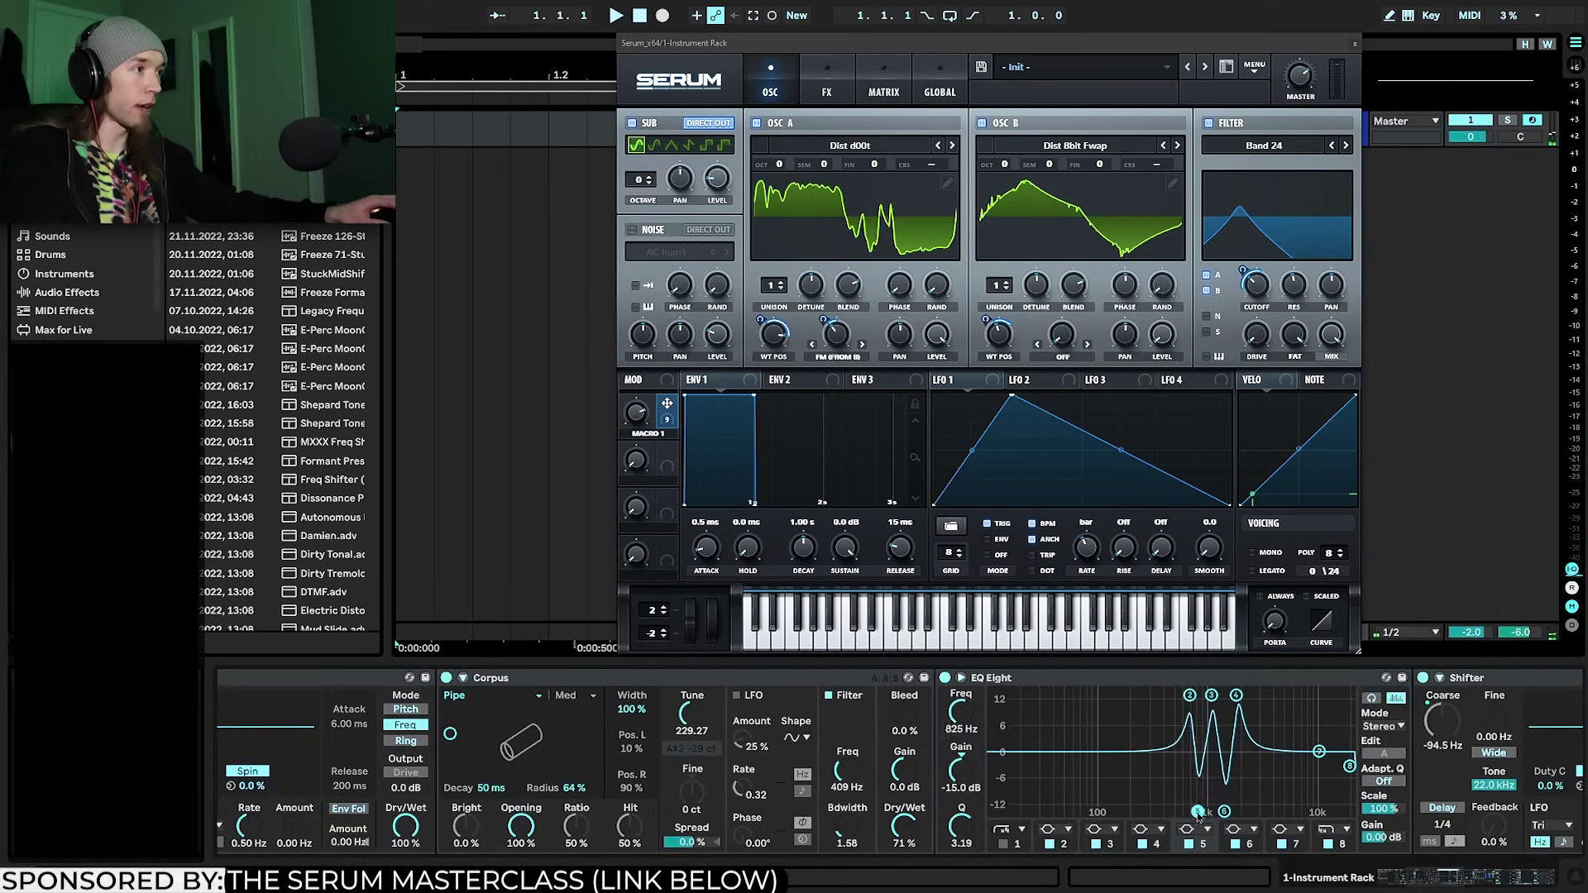
pyautogui.click(1210, 694)
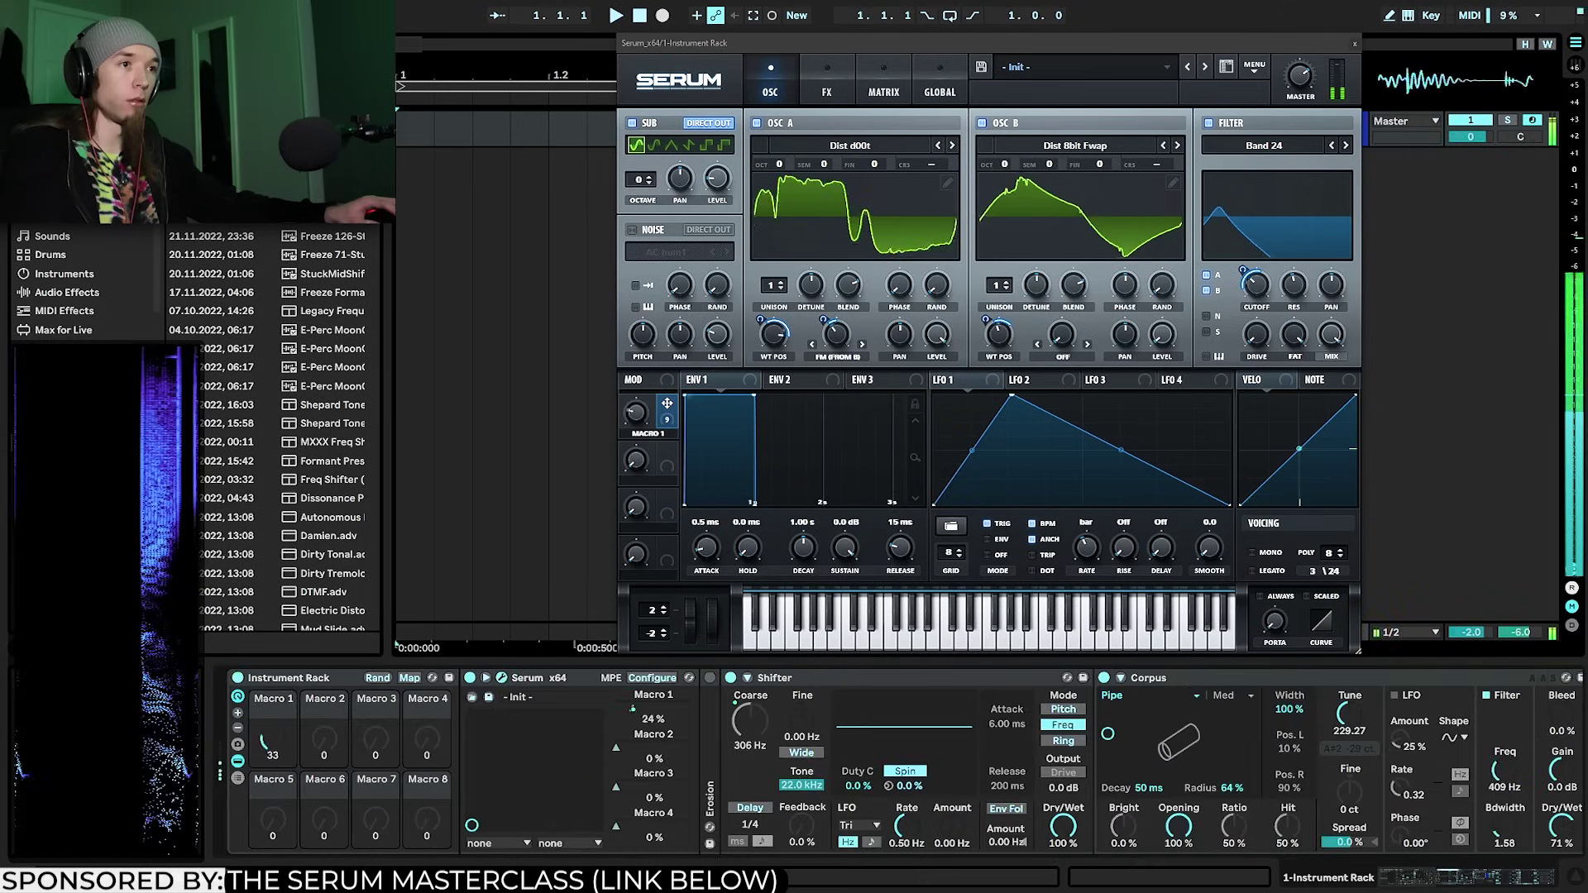
pyautogui.moveTo(270, 741)
pyautogui.mouseDown()
pyautogui.moveTo(270, 703)
pyautogui.moveTo(269, 745)
pyautogui.mouseUp()
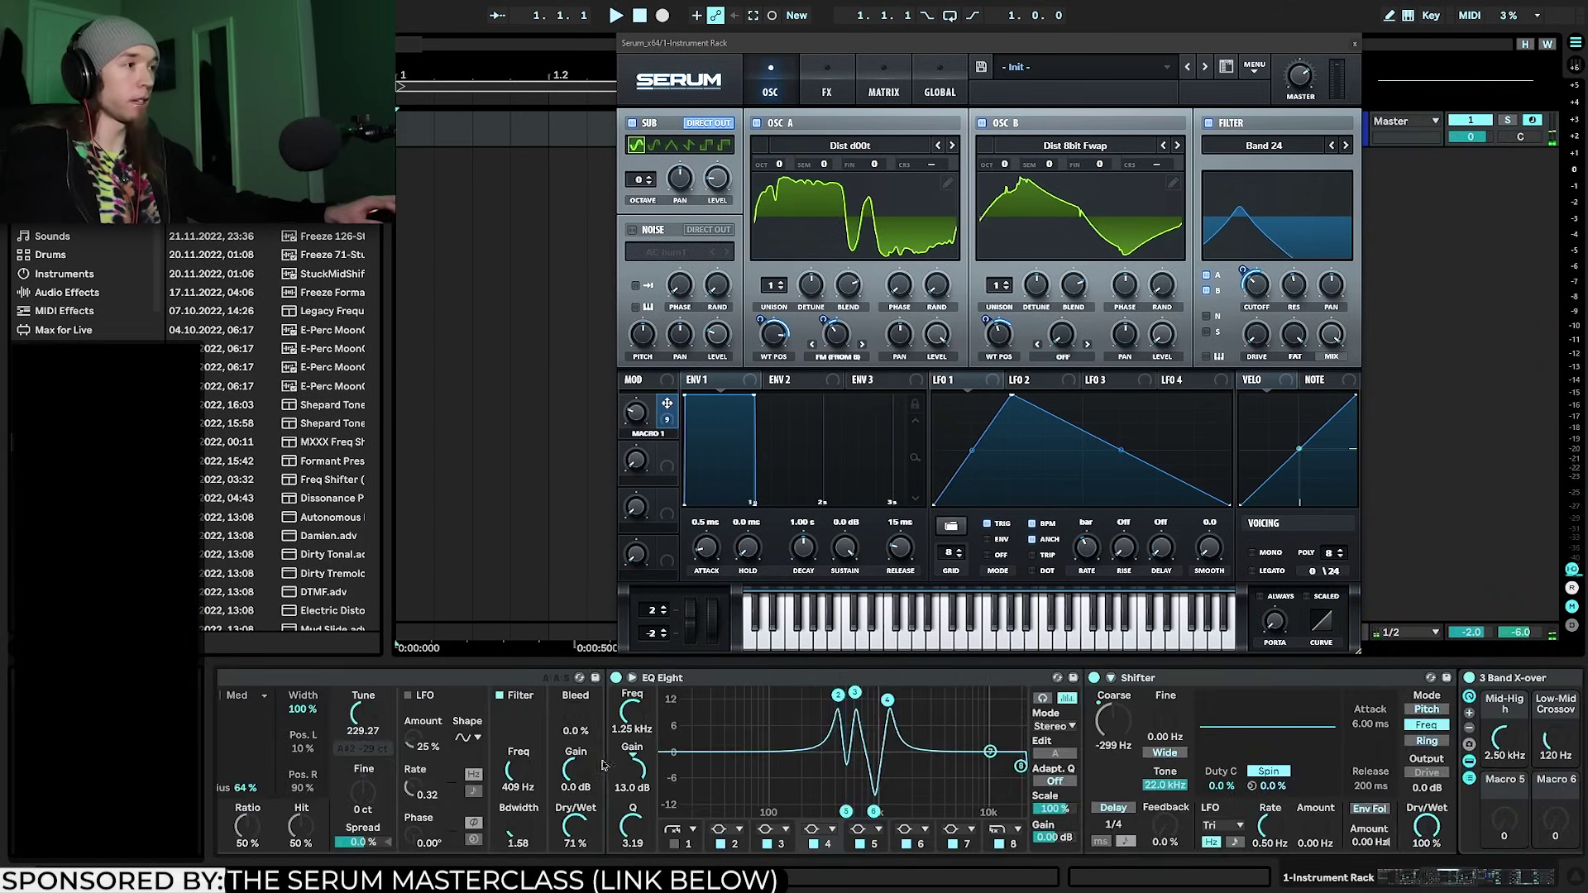
# Add a new EQ Eight at the end of the chain, after OTT
pyautogui.hscroll(8, 602, 768)
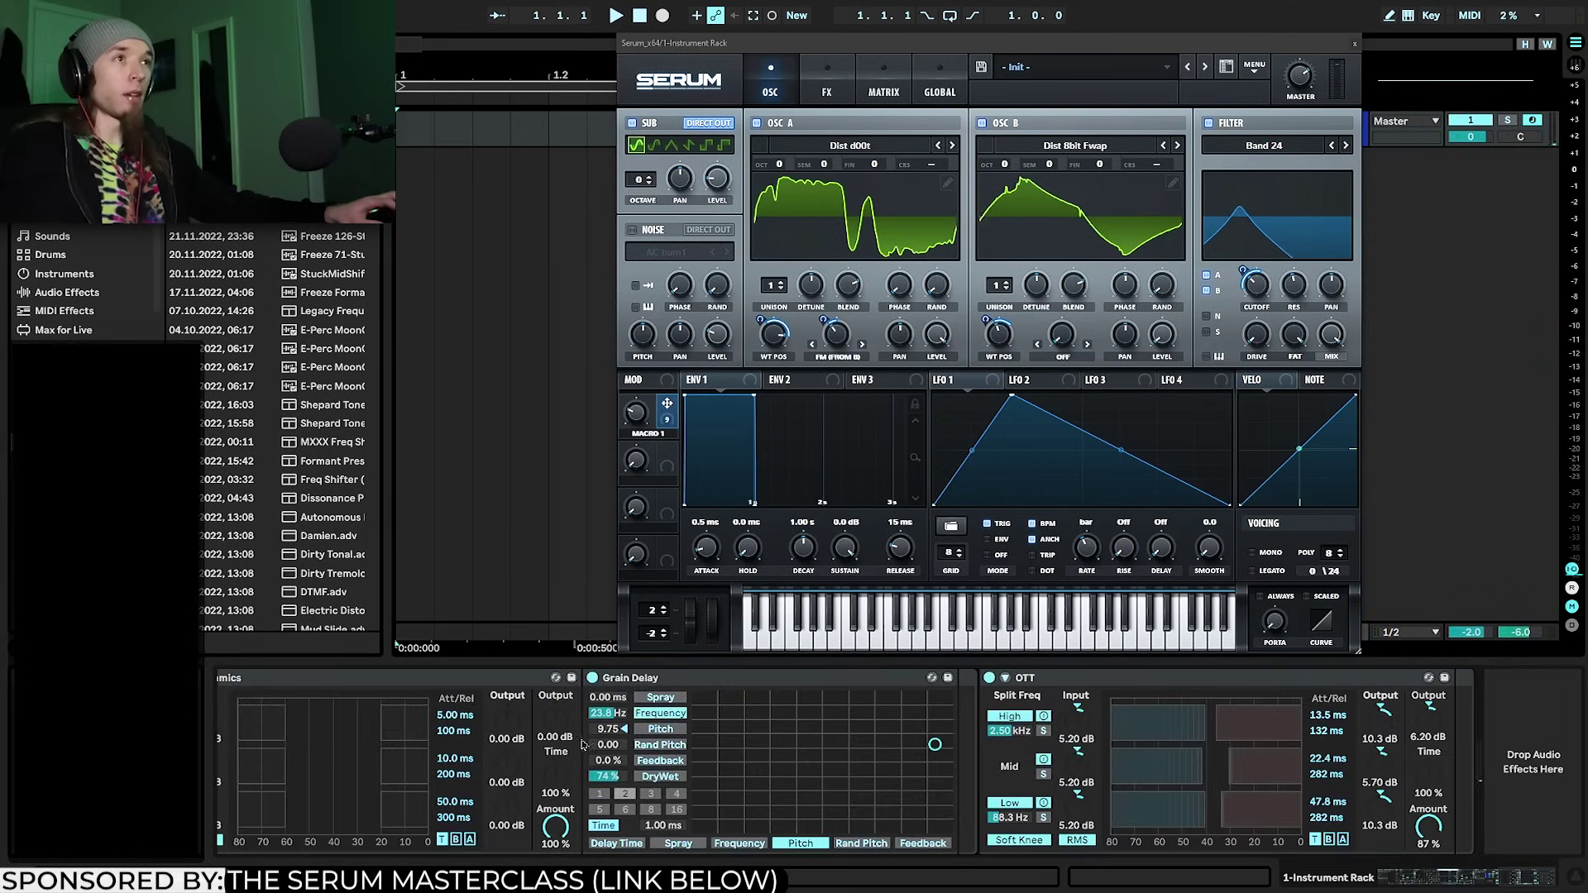
pyautogui.write('eq')
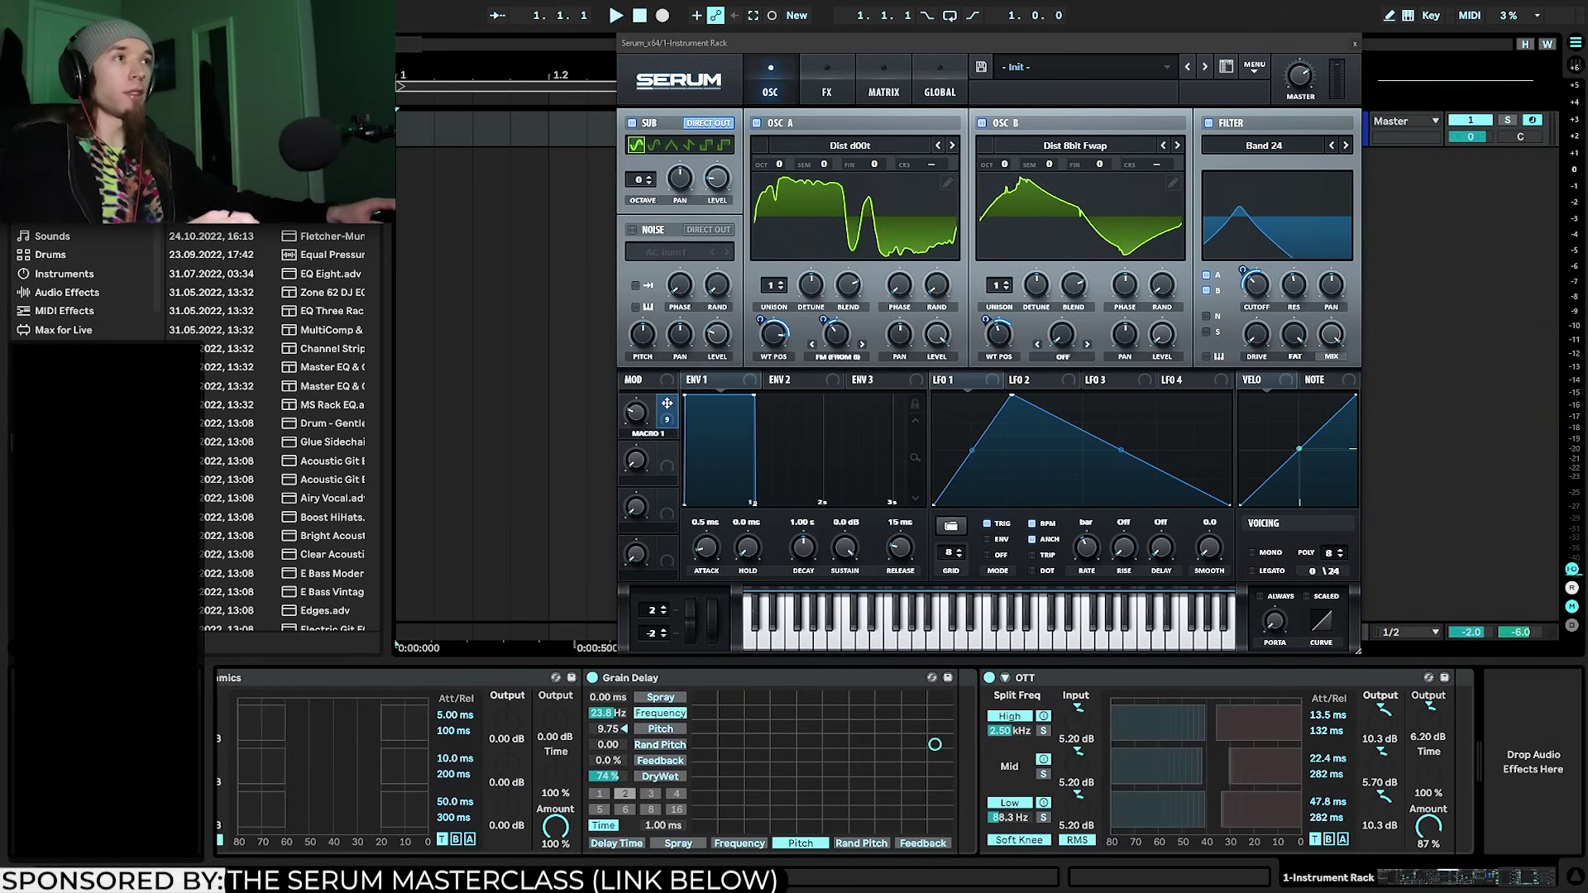
pyautogui.press('Return')
# Add an LFO device after Serum that modulates Macro 1, renamed Growl, from 15% to 100% with a 0.63 Hz sine
pyautogui.hscroll(-10, 1040, 751)
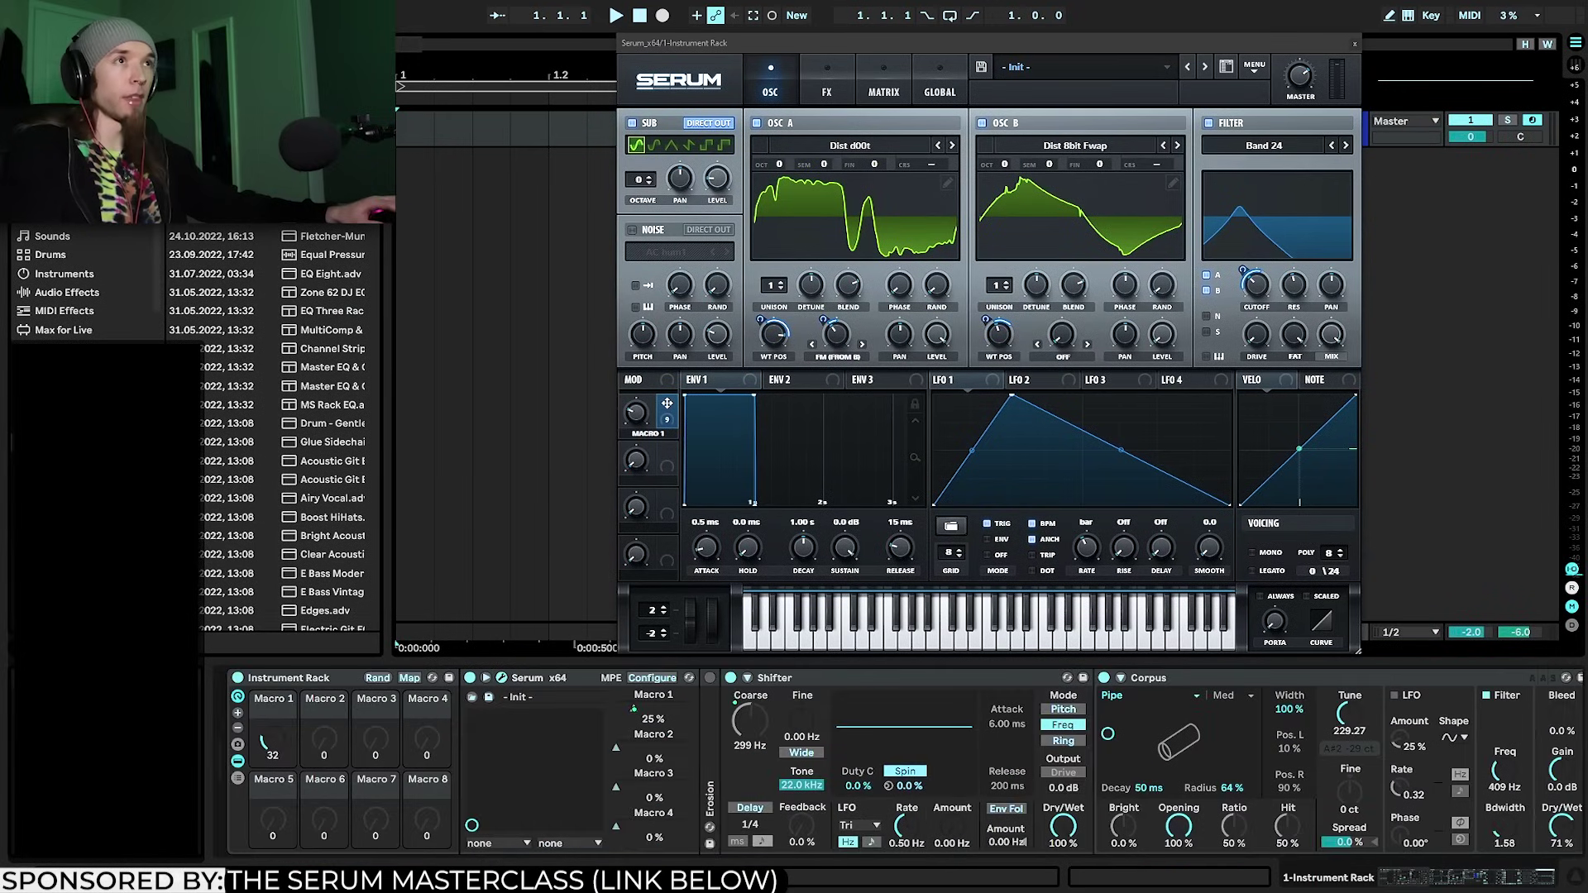
pyautogui.write('lfo')
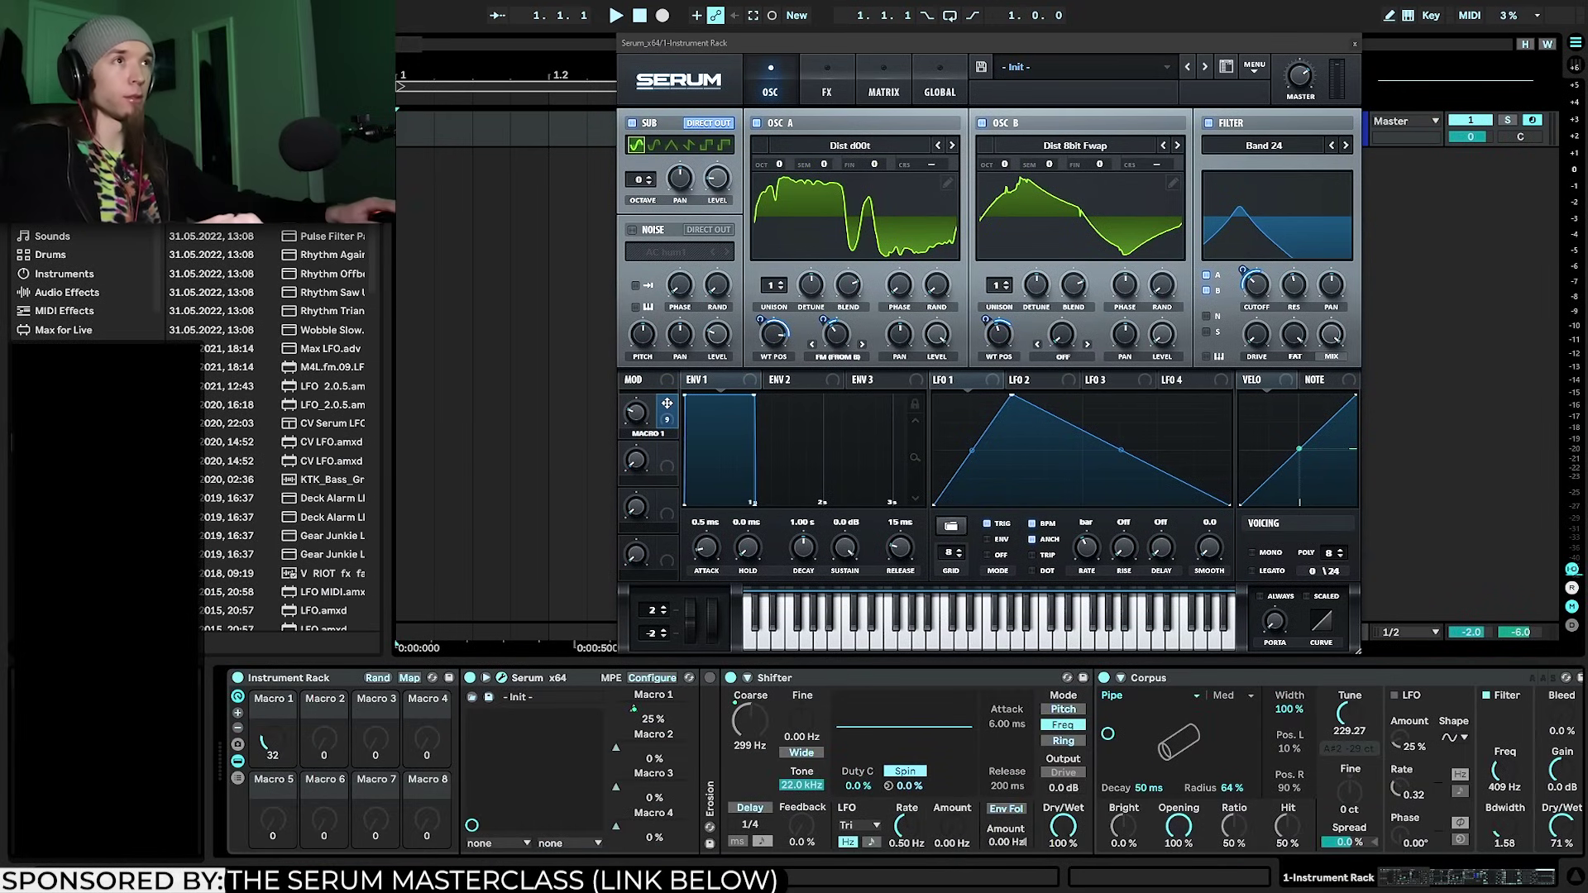
pyautogui.moveTo(322, 216); pyautogui.dragTo(654, 731)
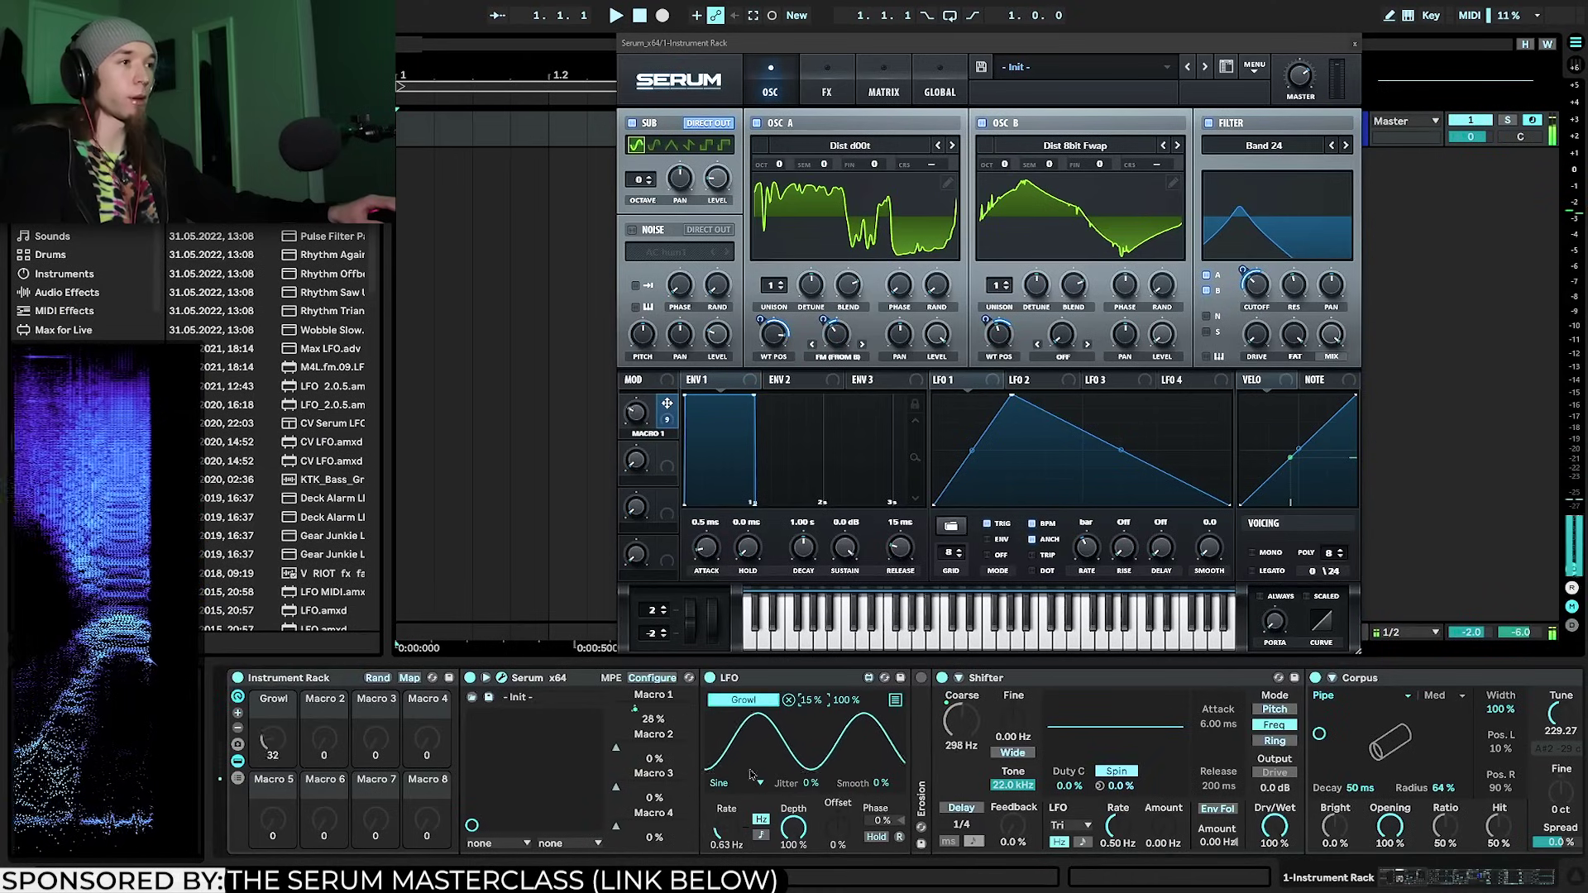
# Set Corpus's Dry/Wet to 56% and move band 5 of the following EQ Eight to 653 Hz at -14.5 dB
pyautogui.hscroll(8, 838, 757)
pyautogui.hscroll(8, 838, 757)
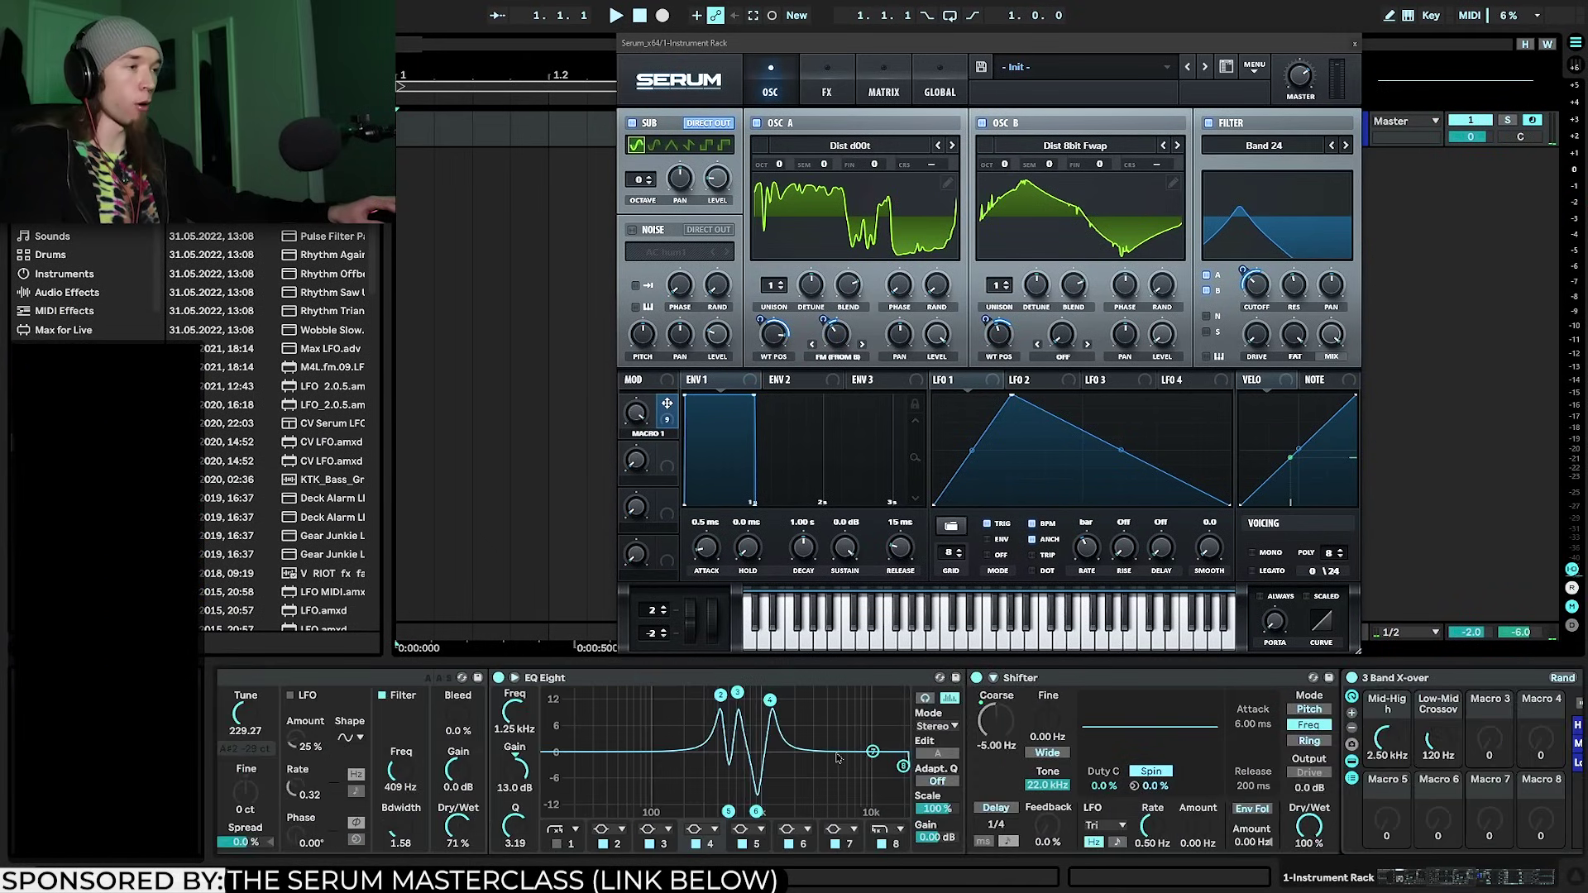
pyautogui.hscroll(-4, 838, 756)
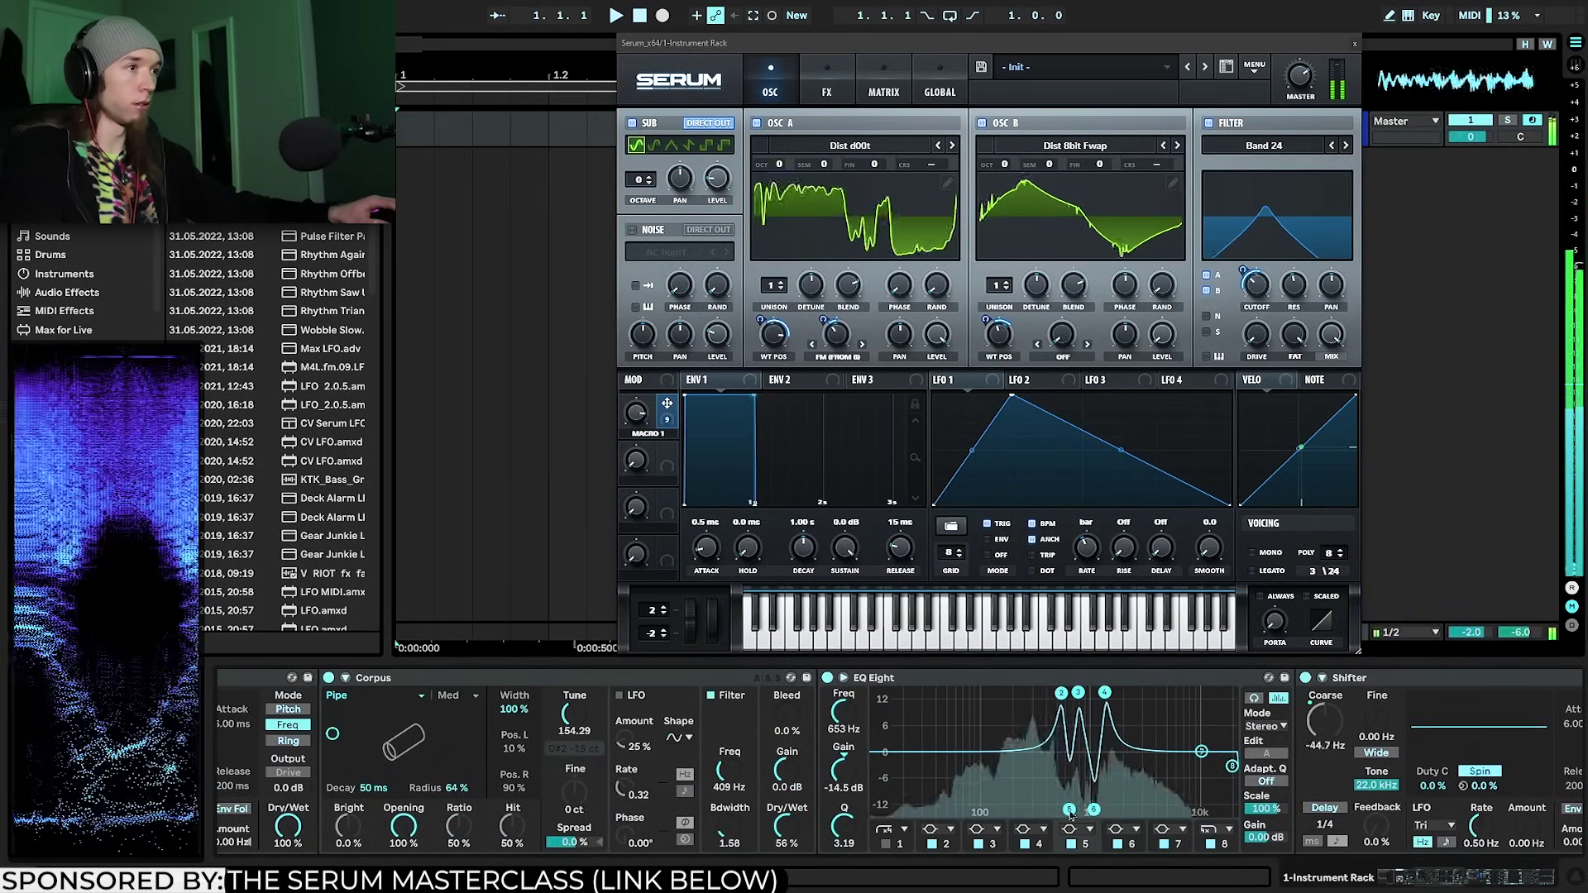
# Shape the last EQ Eight with a 2.60 dB boost at 6.25 kHz and dips in the upper mids and at 107 Hz, followed by another OTT
pyautogui.hscroll(6, 930, 768)
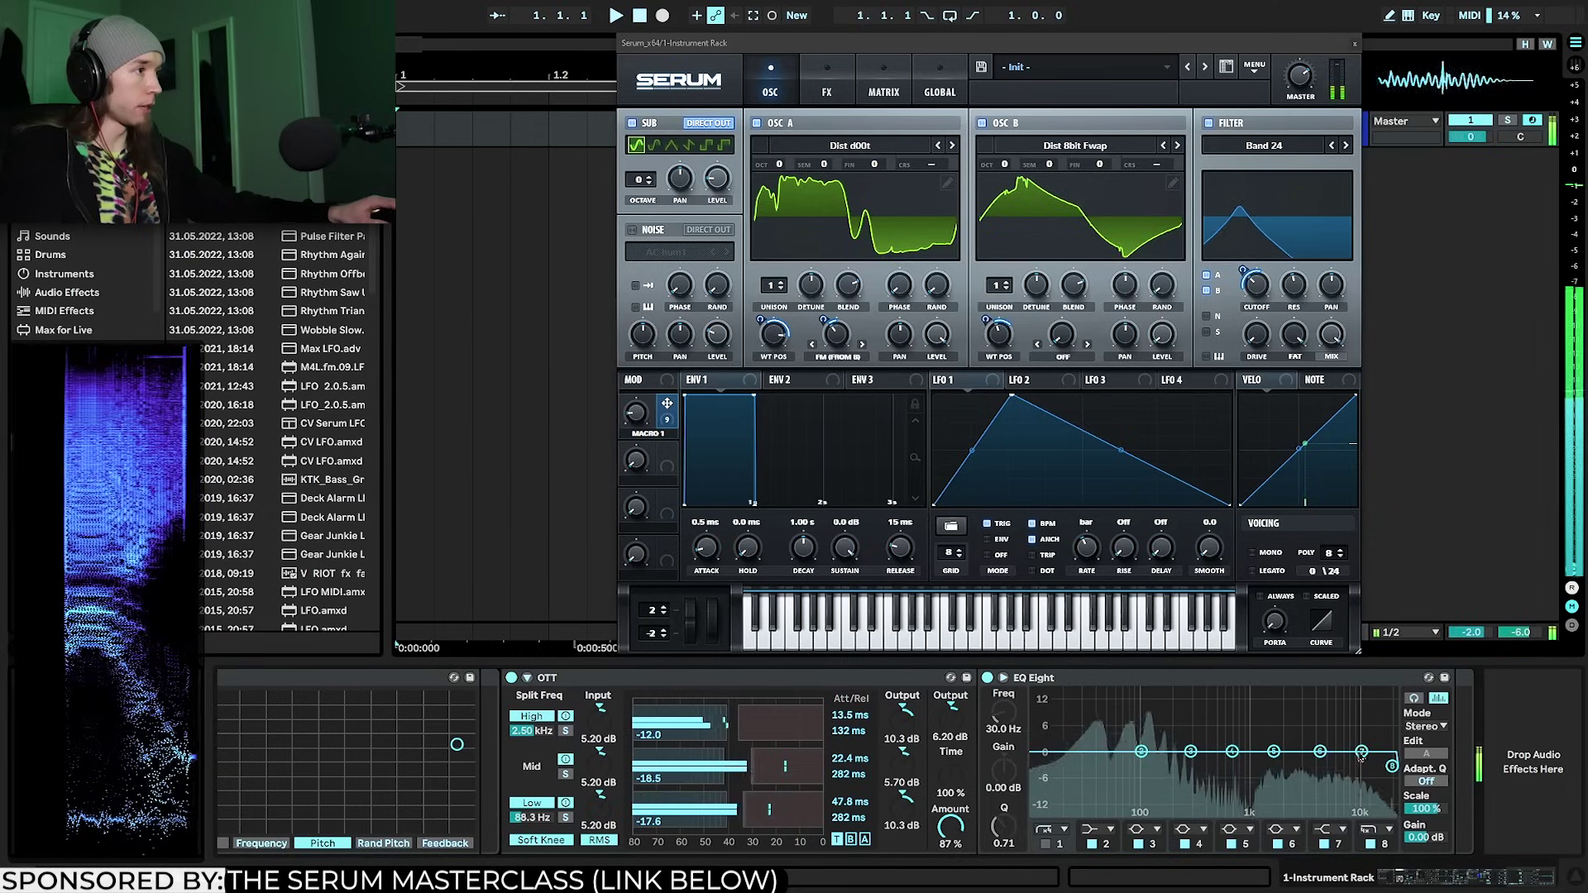
pyautogui.moveTo(1361, 751)
pyautogui.mouseDown()
pyautogui.moveTo(1354, 730)
pyautogui.moveTo(1333, 741)
pyautogui.mouseUp()
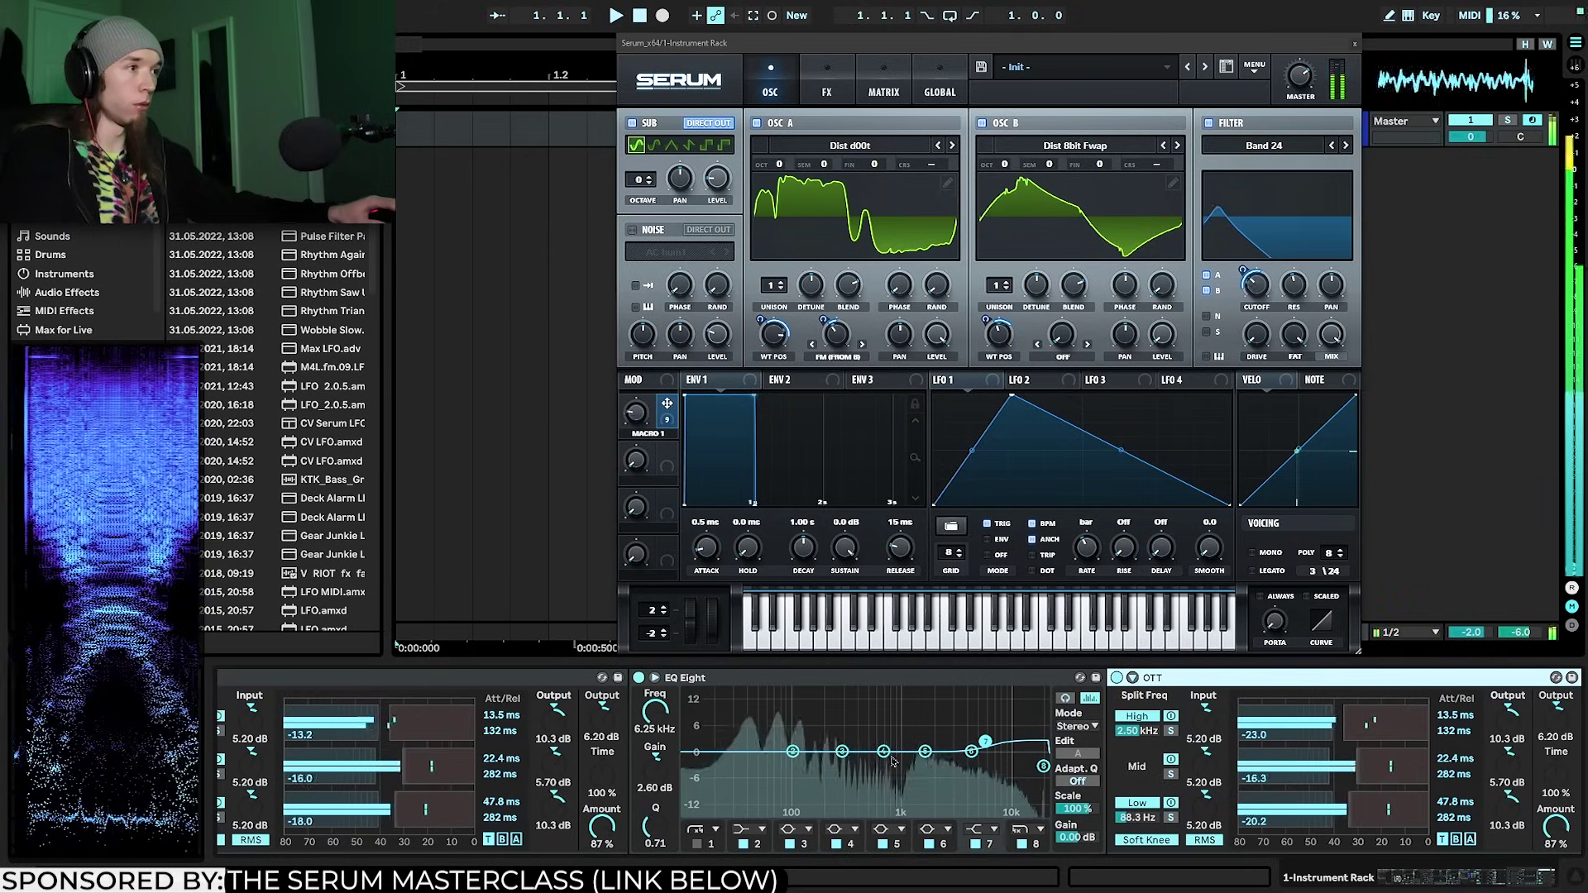
pyautogui.moveTo(883, 751); pyautogui.dragTo(959, 786)
pyautogui.moveTo(792, 751)
pyautogui.mouseDown()
pyautogui.moveTo(827, 762)
pyautogui.moveTo(796, 770)
pyautogui.mouseUp()
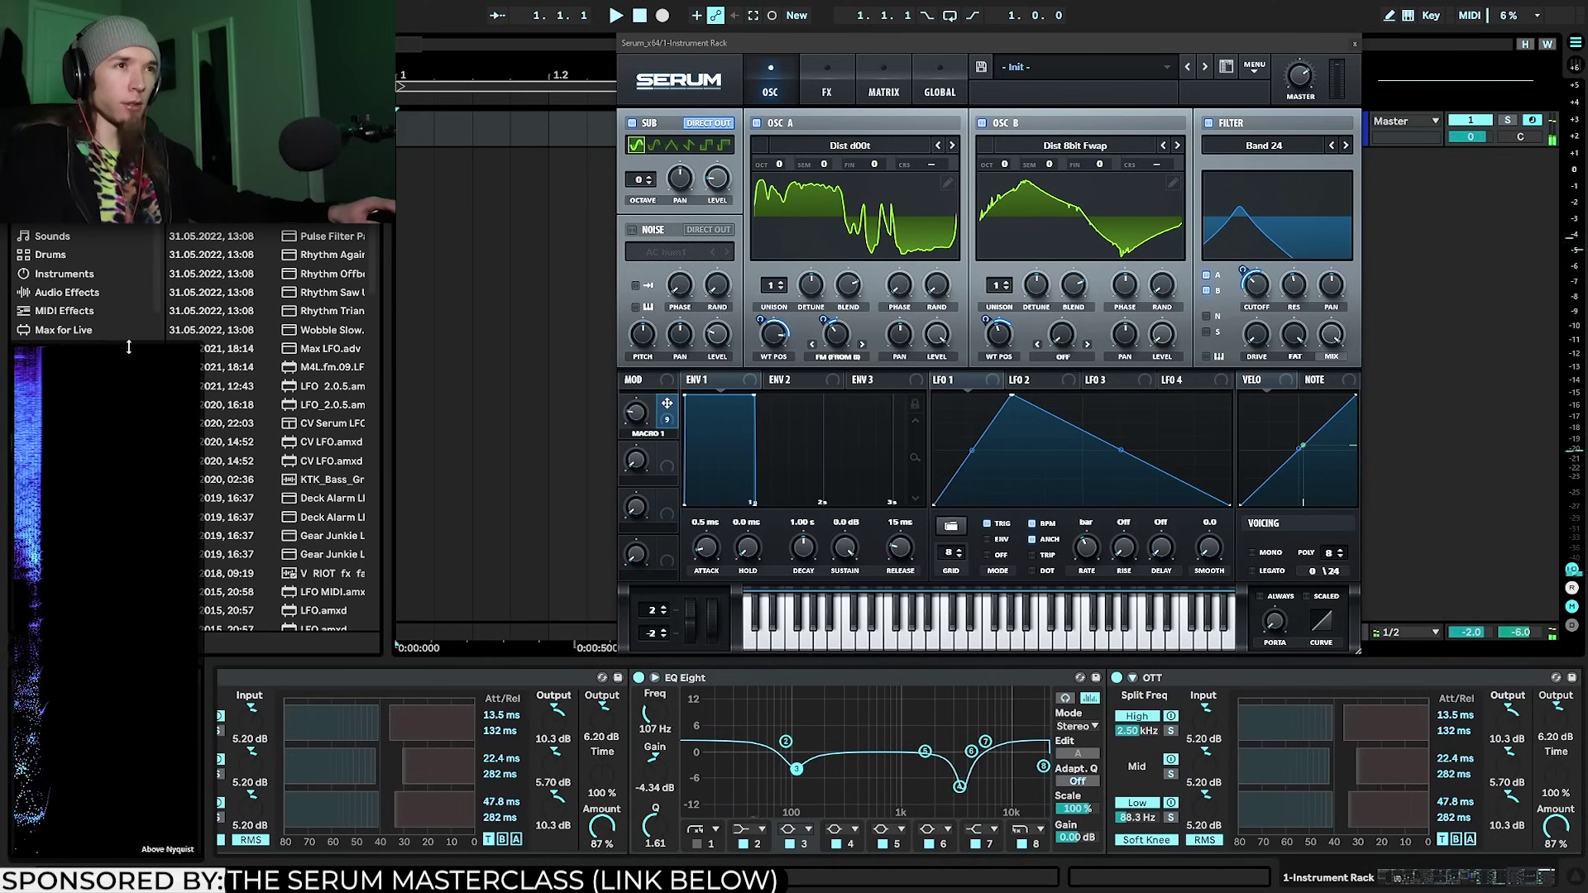
# Audition the modulated bass and check the compression activity of the OTT after Grain Delay
pyautogui.hscroll(-4, 562, 748)
pyautogui.hscroll(-4, 563, 749)
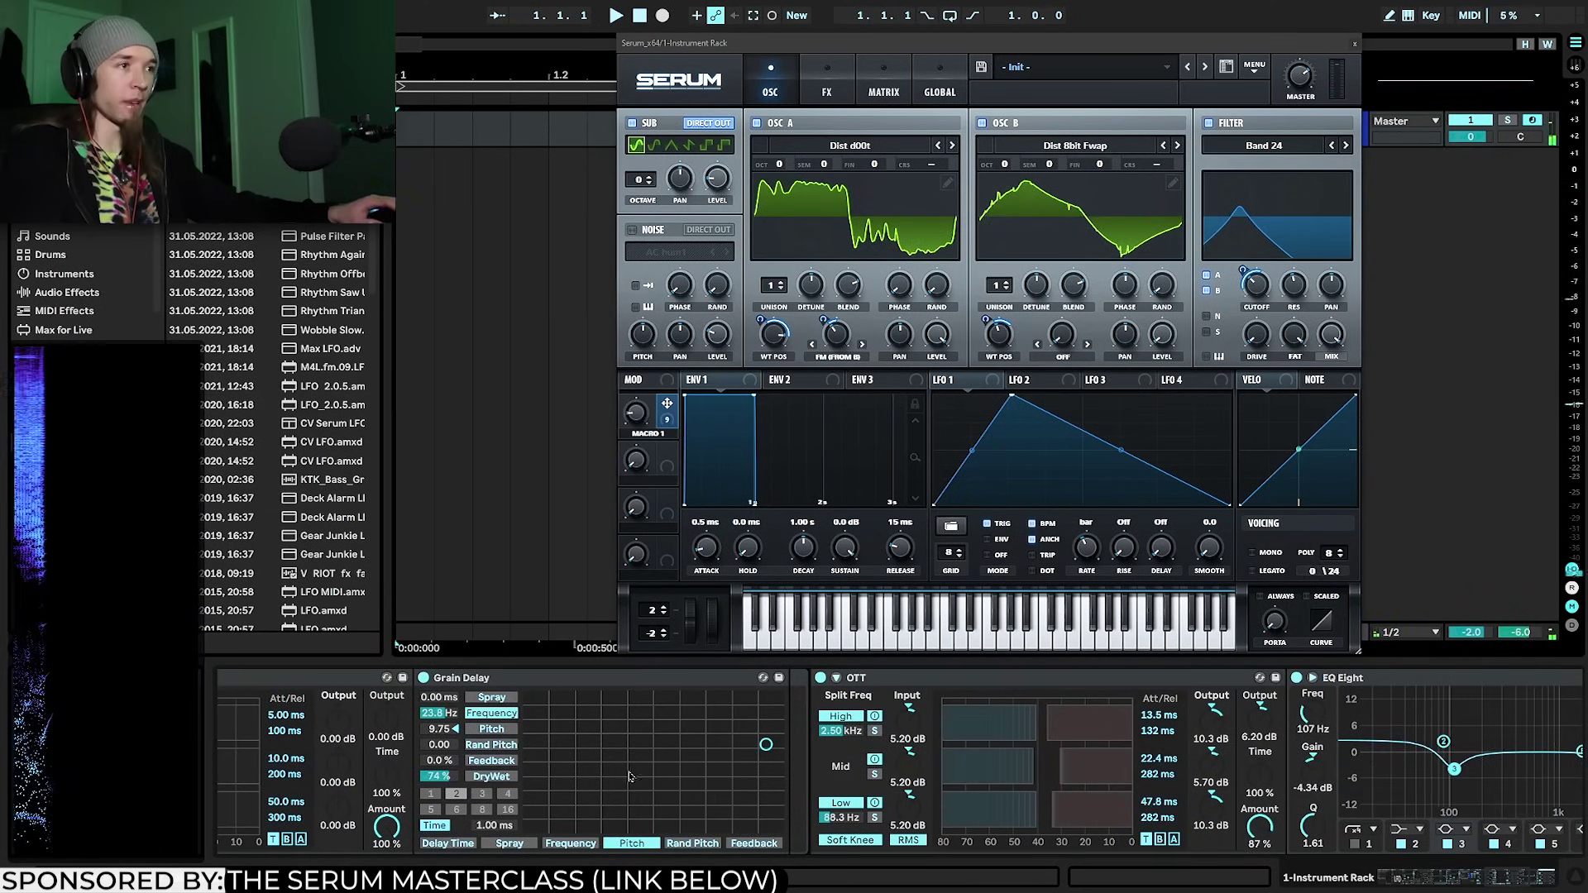
pyautogui.hscroll(15, 618, 774)
pyautogui.scroll(-6, 610, 768)
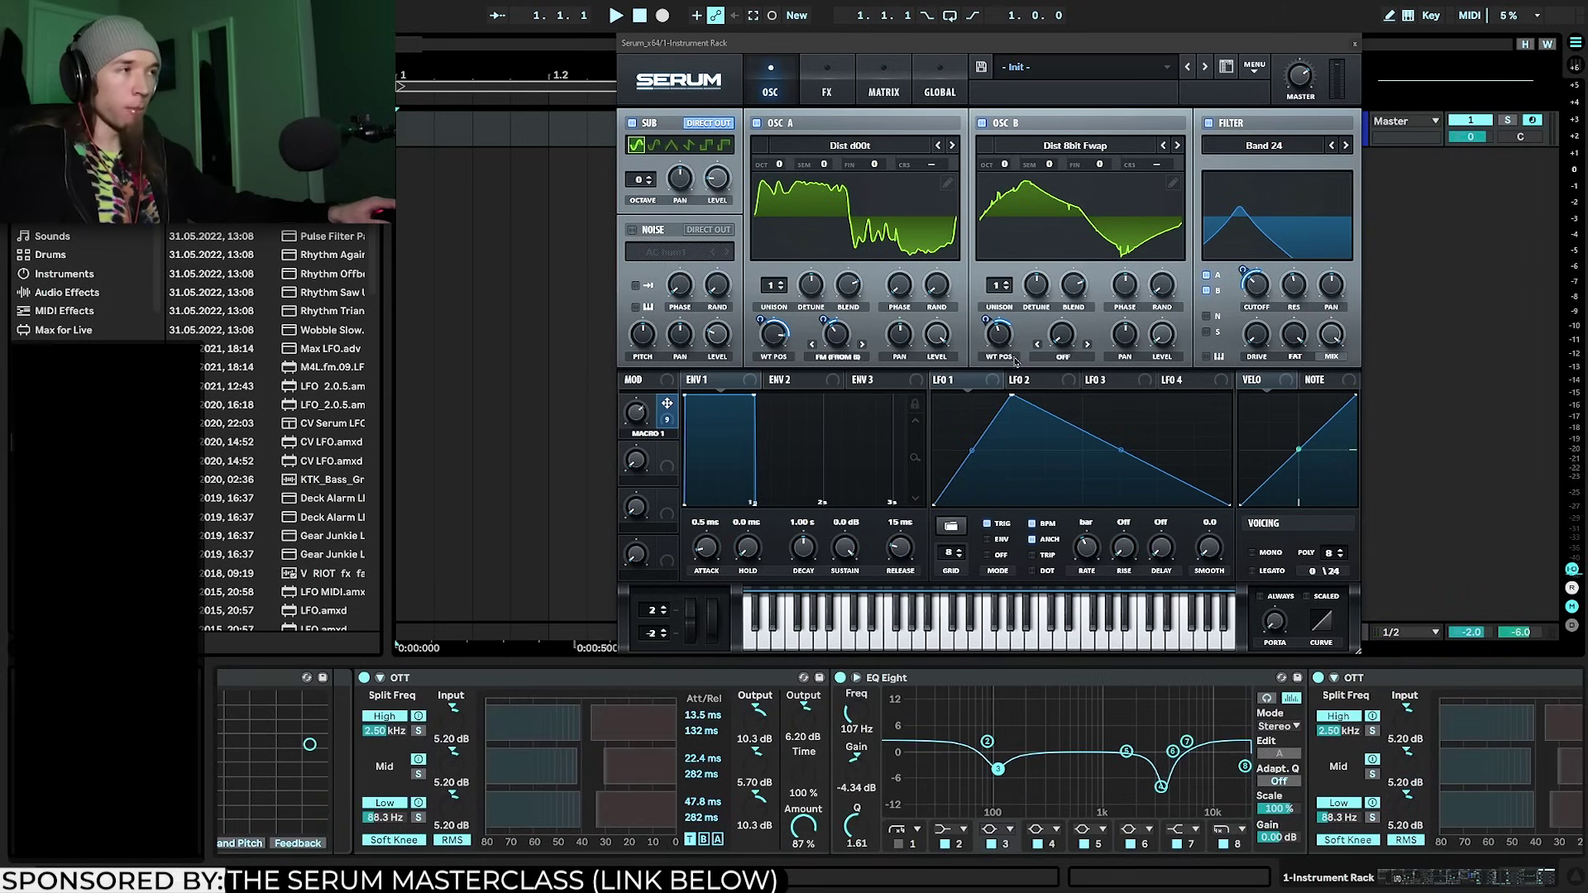
pyautogui.click(513, 717)
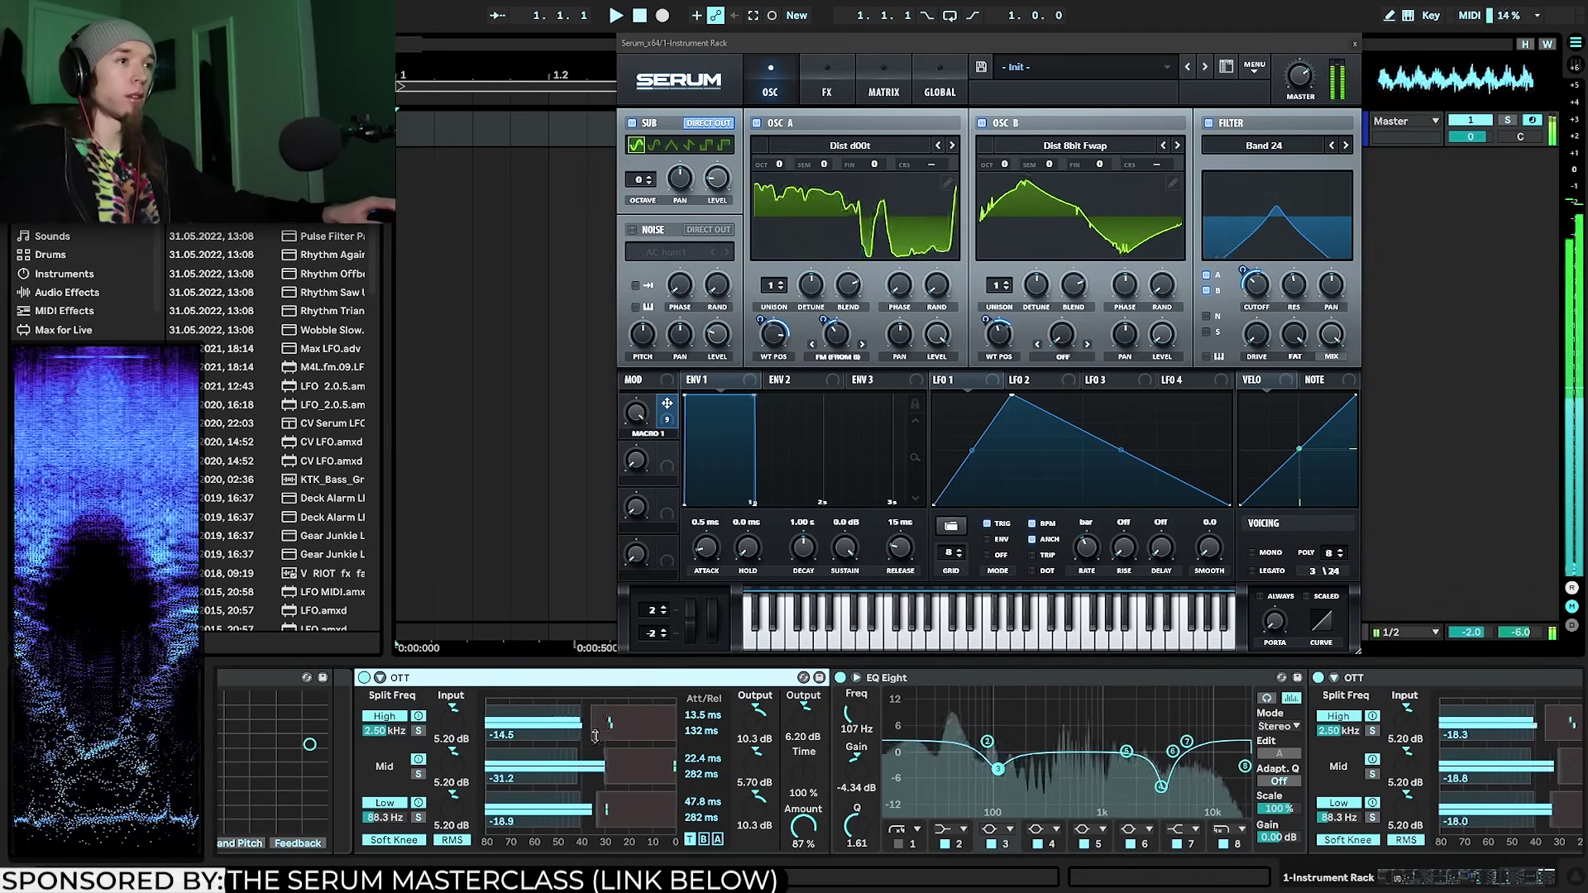
pyautogui.hscroll(-8, 591, 761)
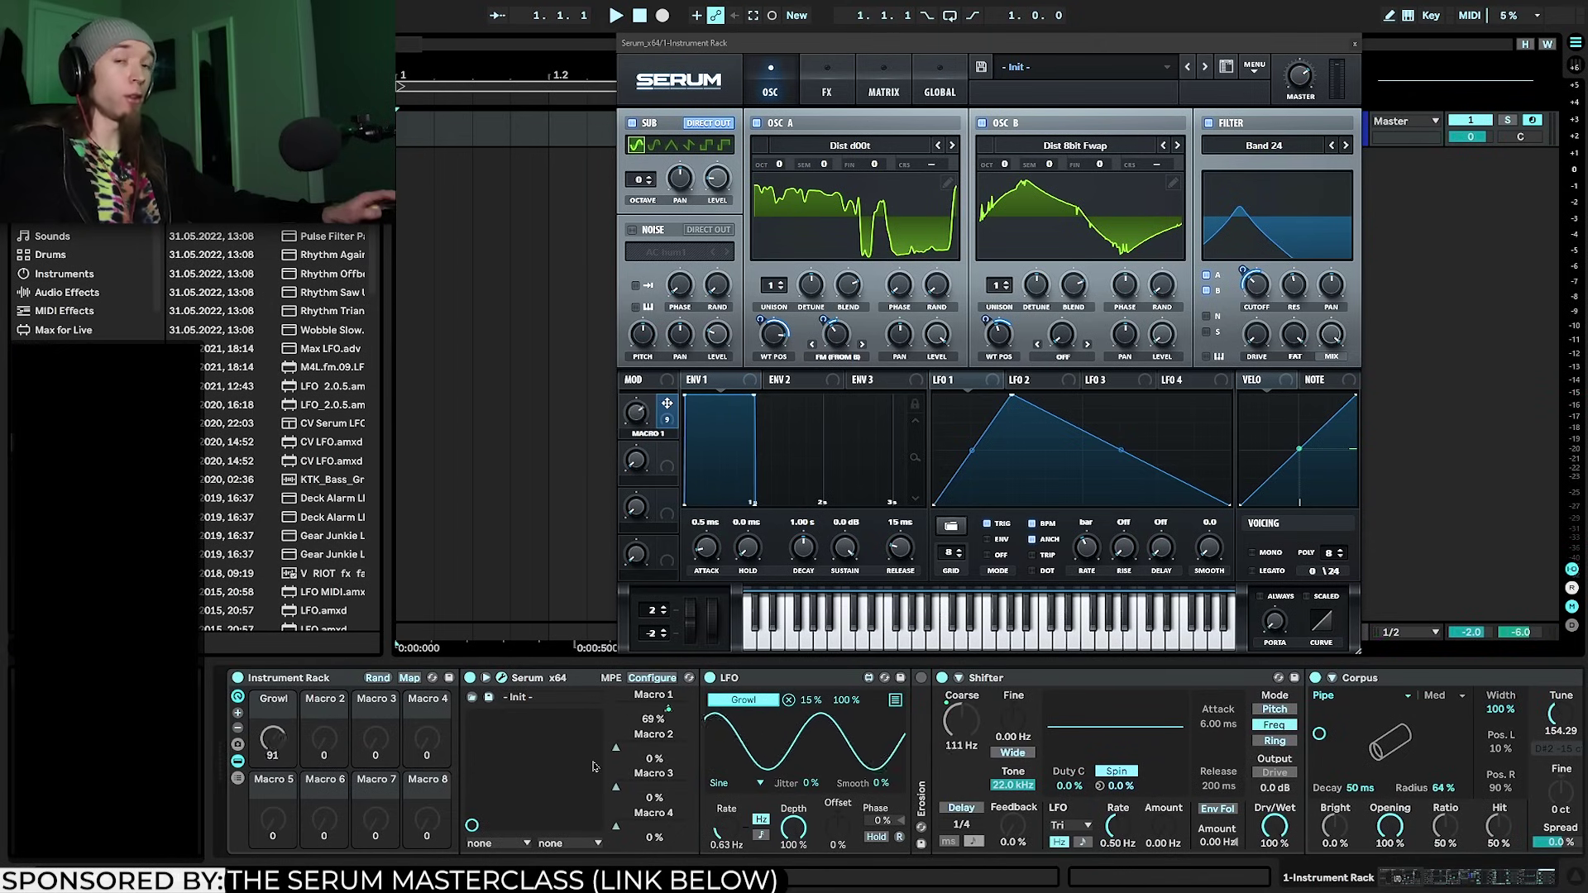
# Turn on Corpus's LFO with Amount 38% and Rate 0.44, and set its filter frequency to 87.6 Hz
pyautogui.hscroll(6, 585, 786)
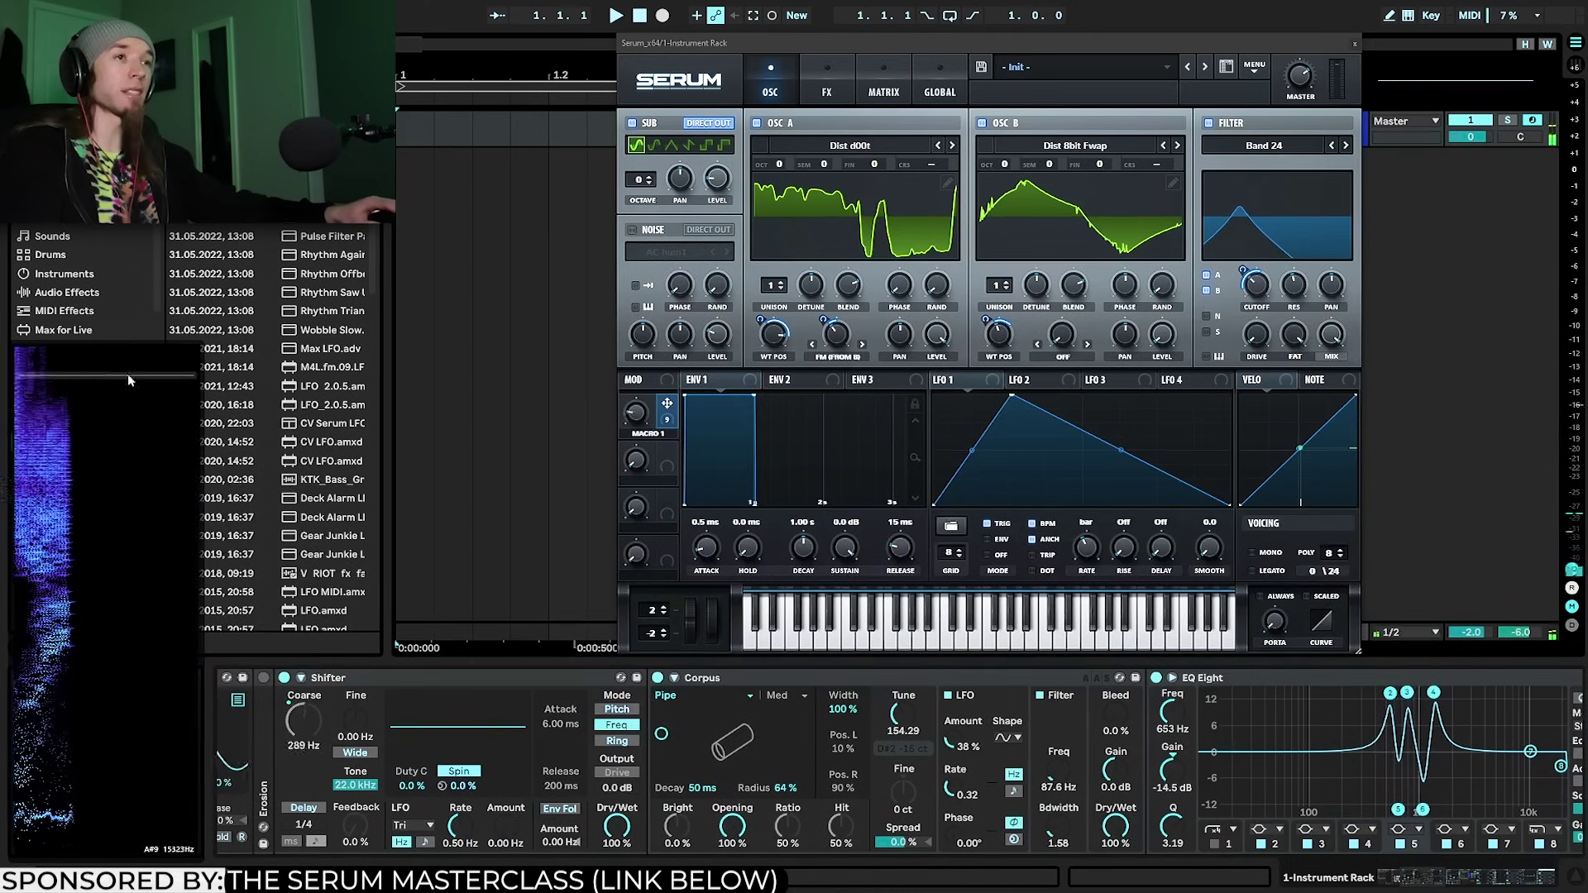
pyautogui.moveTo(954, 790); pyautogui.dragTo(954, 772)
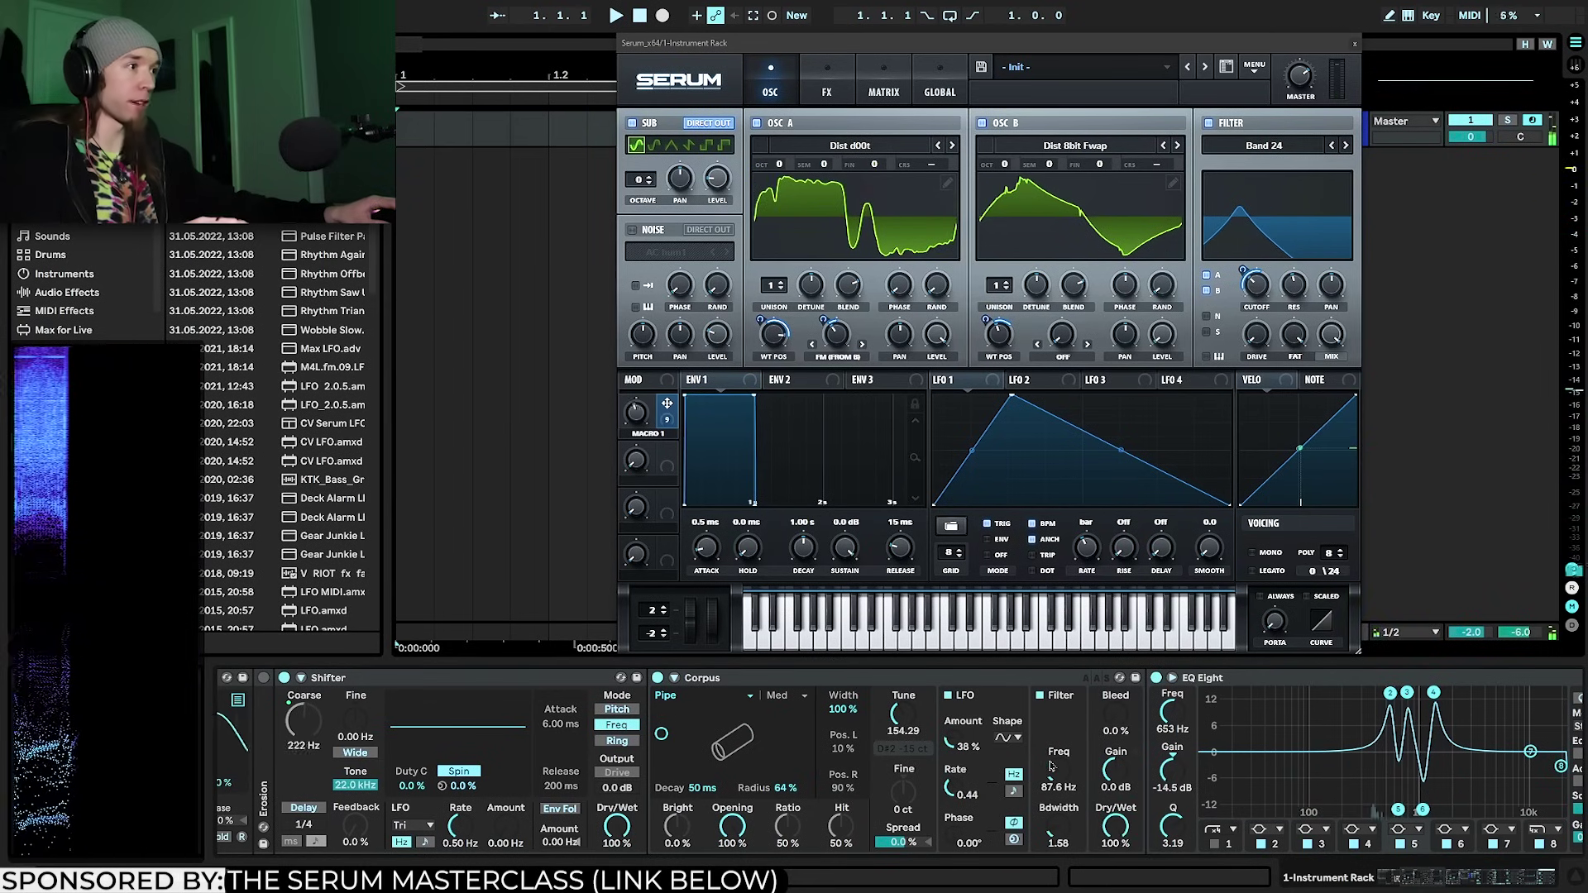
# Insert an Overdrive between Grain Delay and the following OTT, set to 12.4 kHz with Drive 33% and Dry/Wet 27%
pyautogui.hscroll(4, 1043, 770)
pyautogui.hscroll(8, 1028, 773)
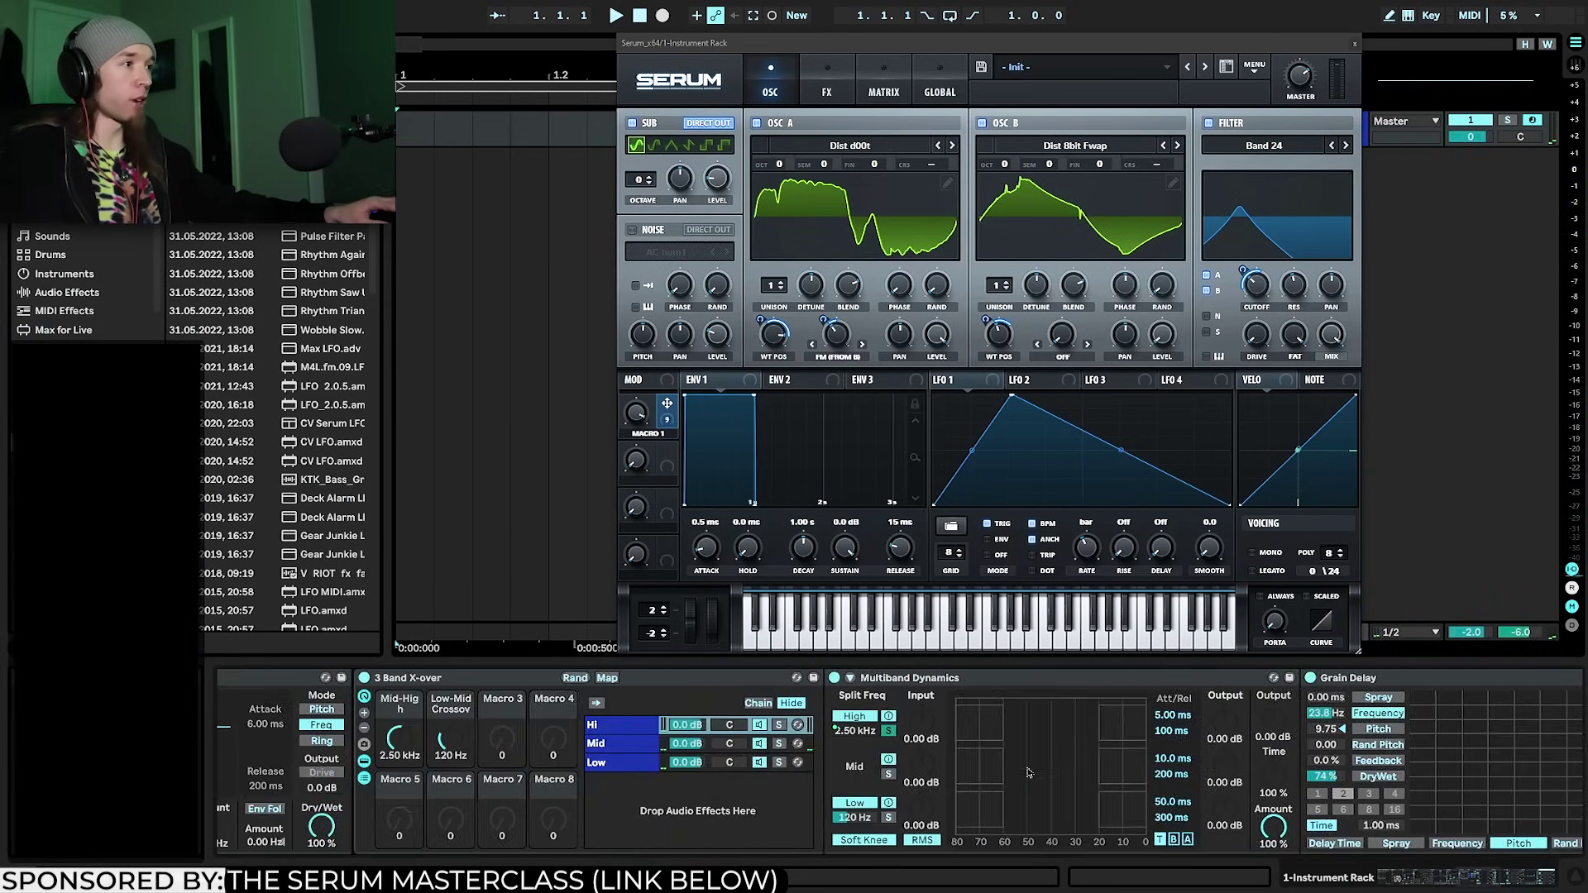
pyautogui.hscroll(10, 1026, 772)
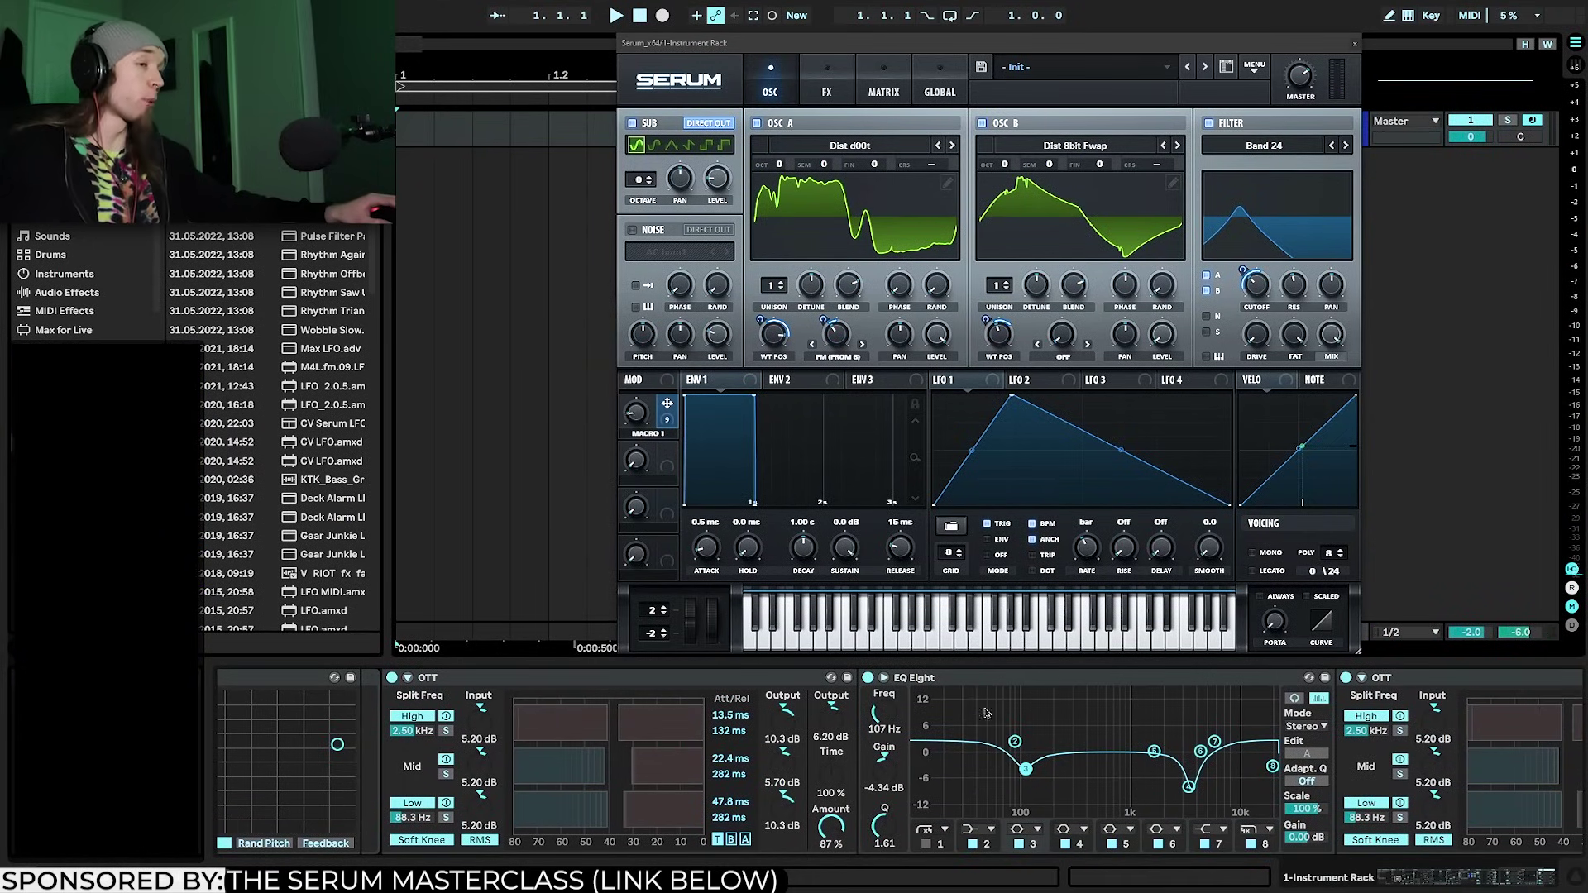
pyautogui.hscroll(4, 1253, 719)
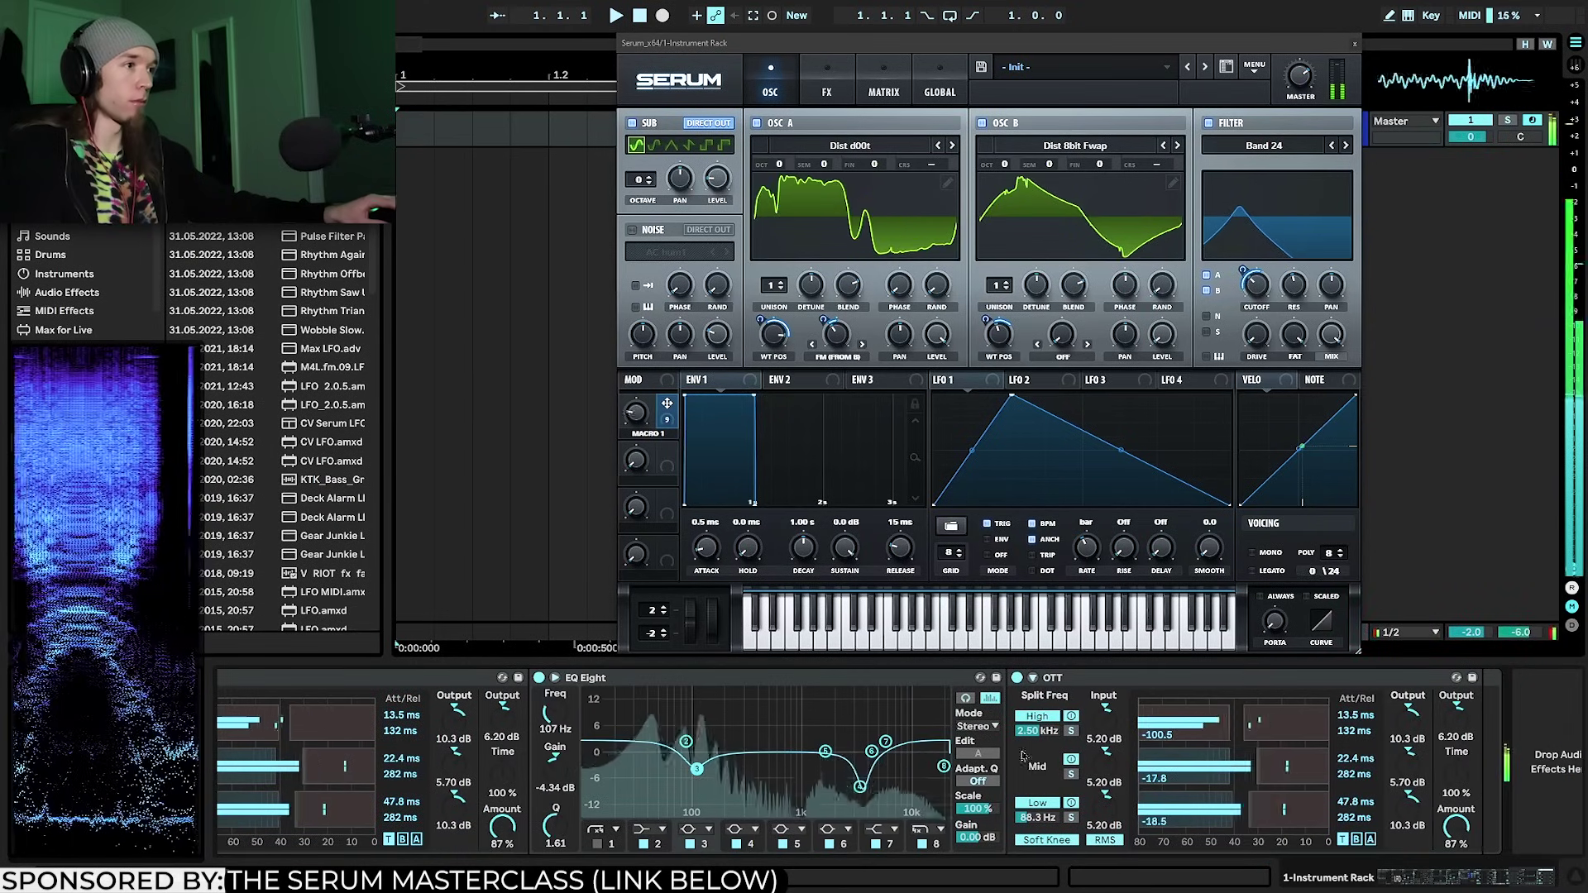
pyautogui.hscroll(-12, 1253, 719)
pyautogui.hotkey('ctrl', 'f')
pyautogui.write('o')
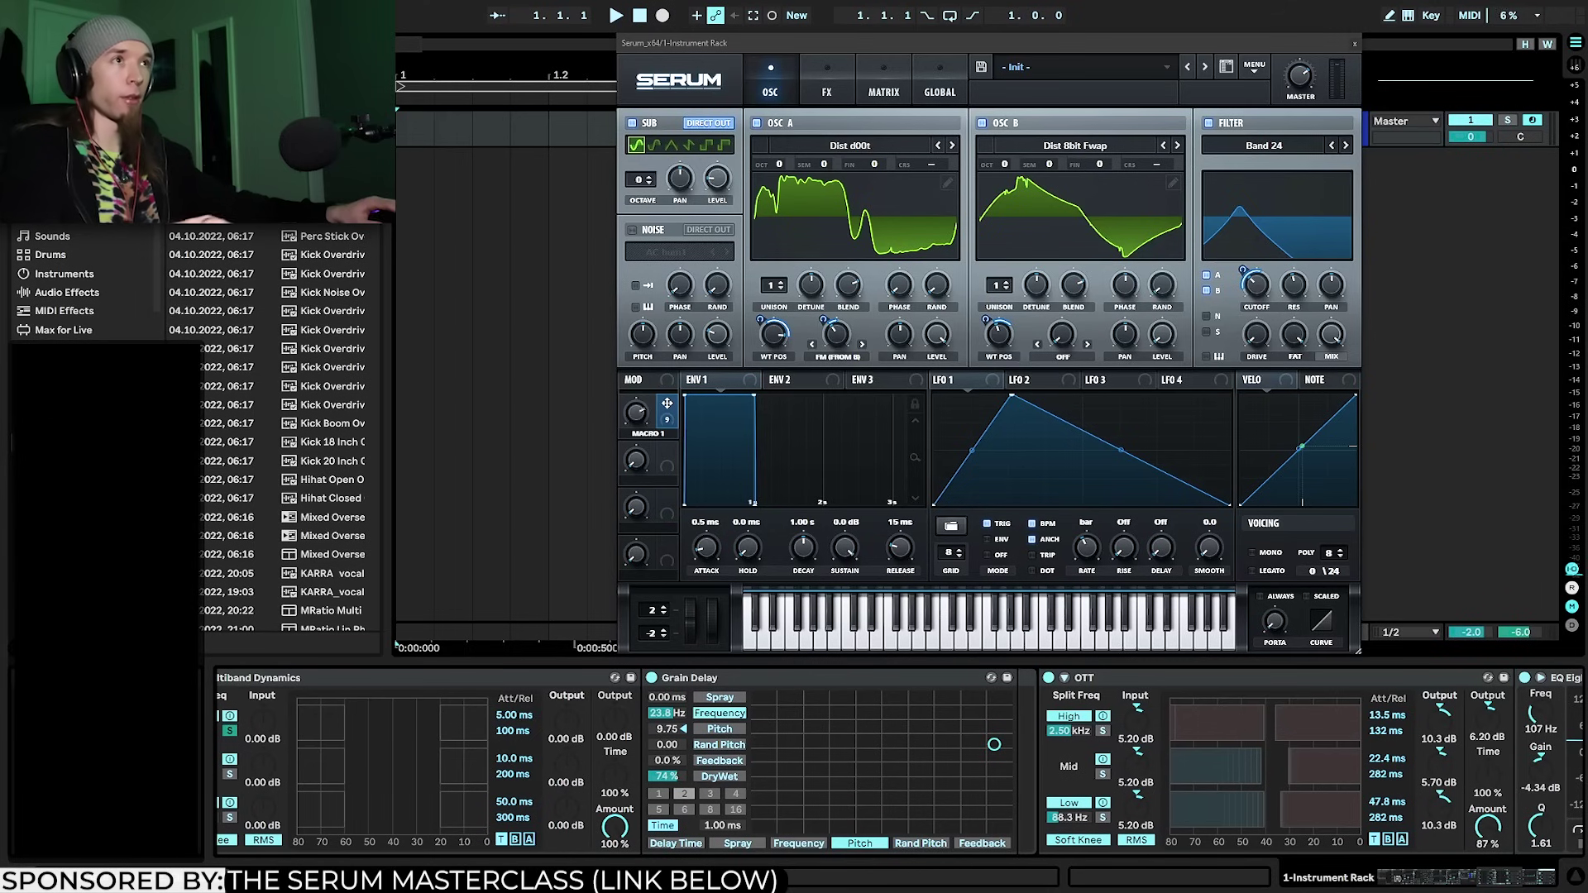
pyautogui.moveTo(576, 243); pyautogui.dragTo(1037, 723)
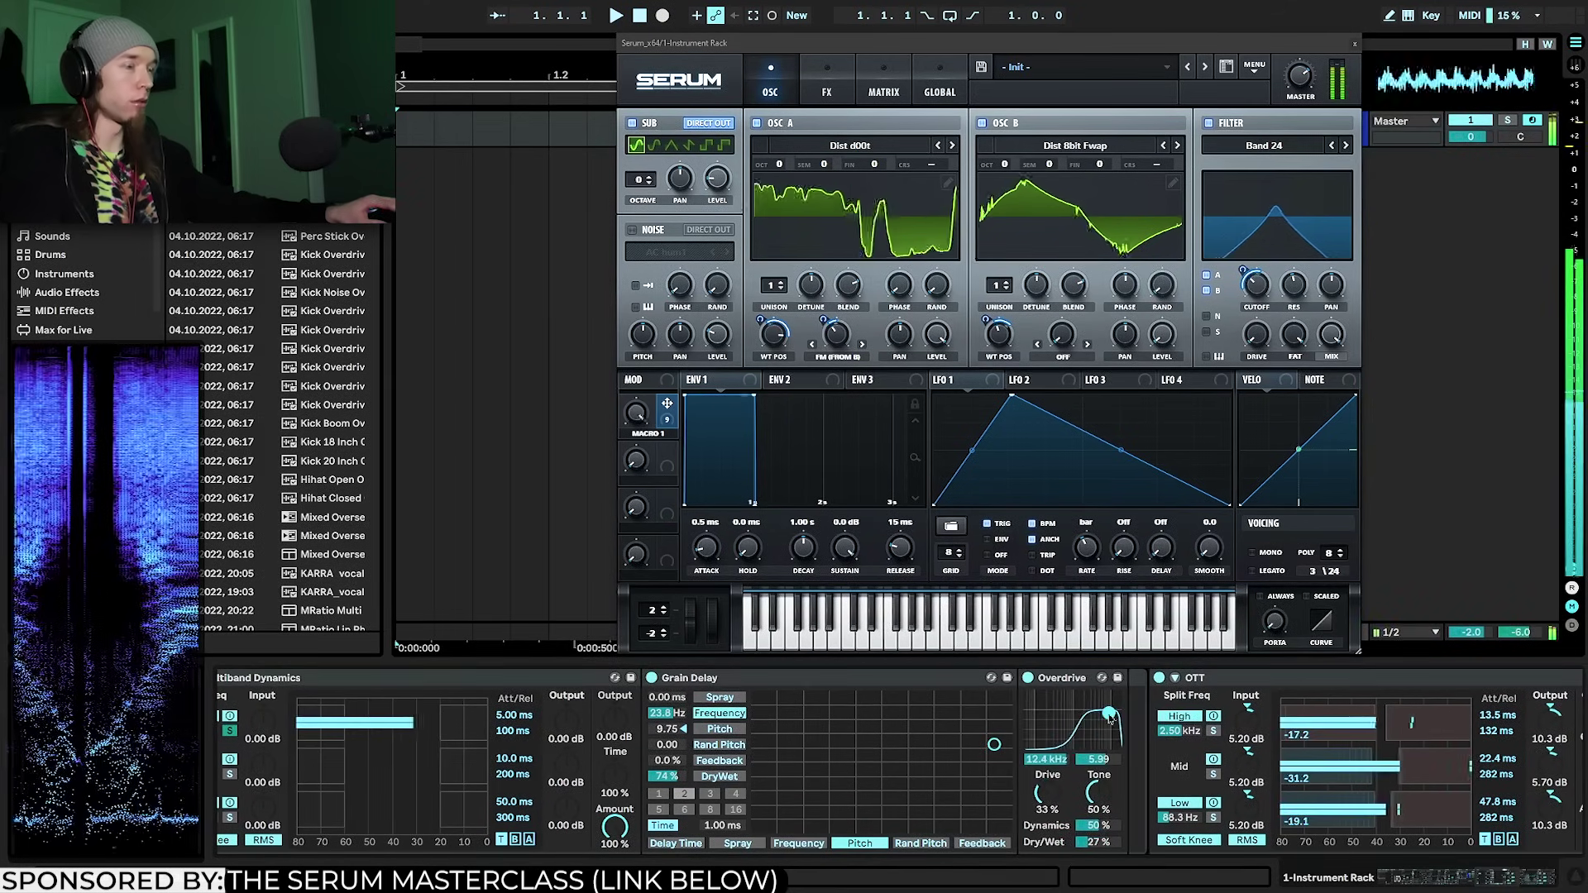
# Find the Limiter and add it at the end of the device chain after the last OTT
pyautogui.scroll(-5, 1022, 738)
pyautogui.hotkey('ctrl', 'f')
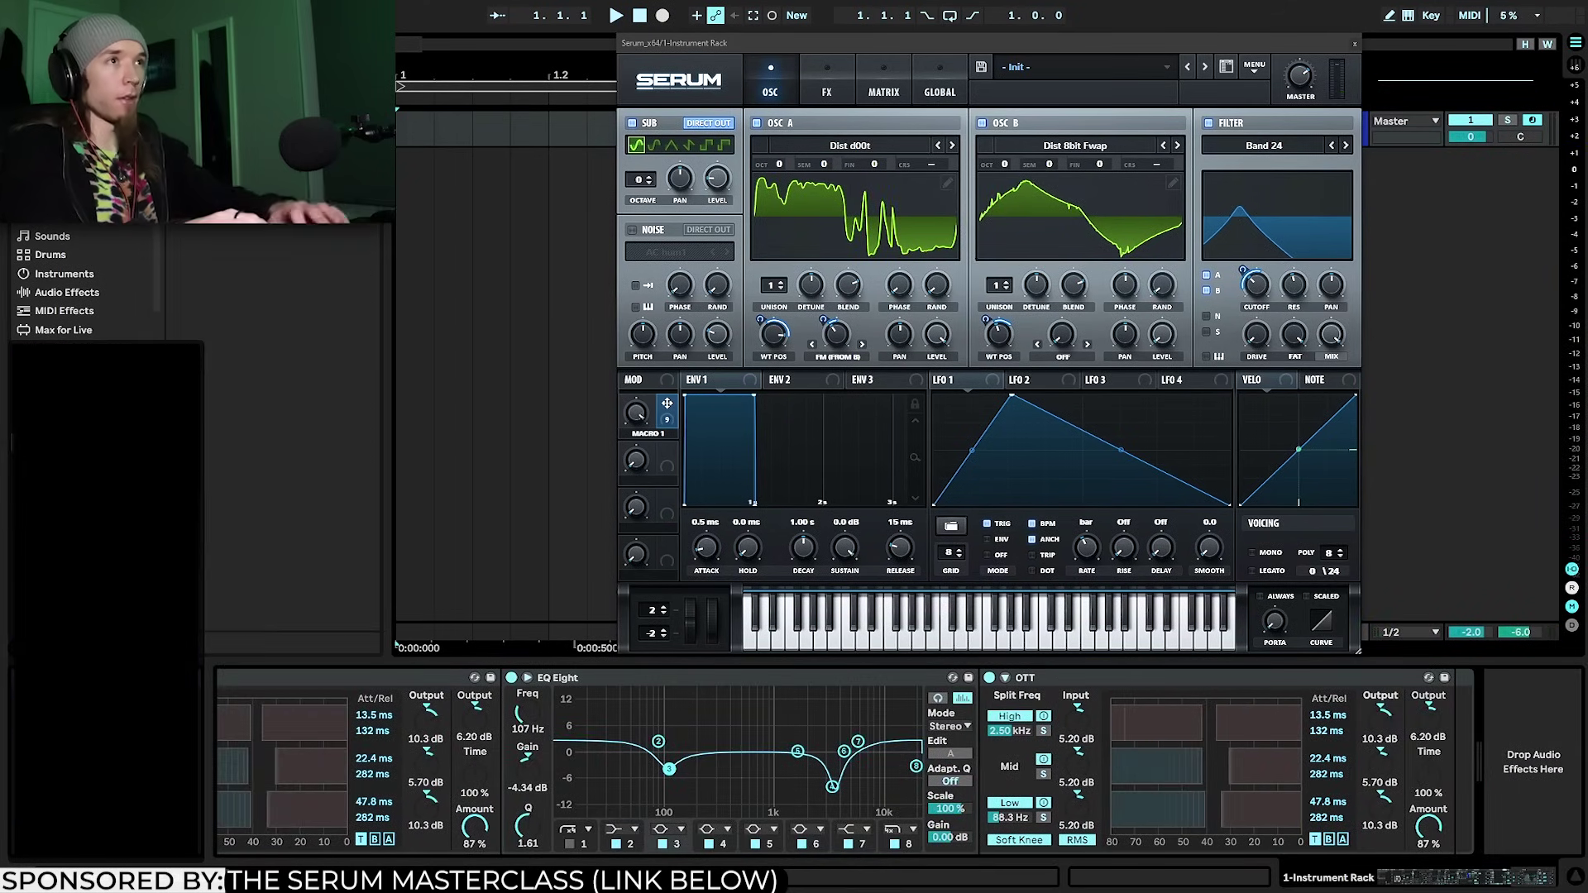
pyautogui.write('lim')
pyautogui.press('Return')
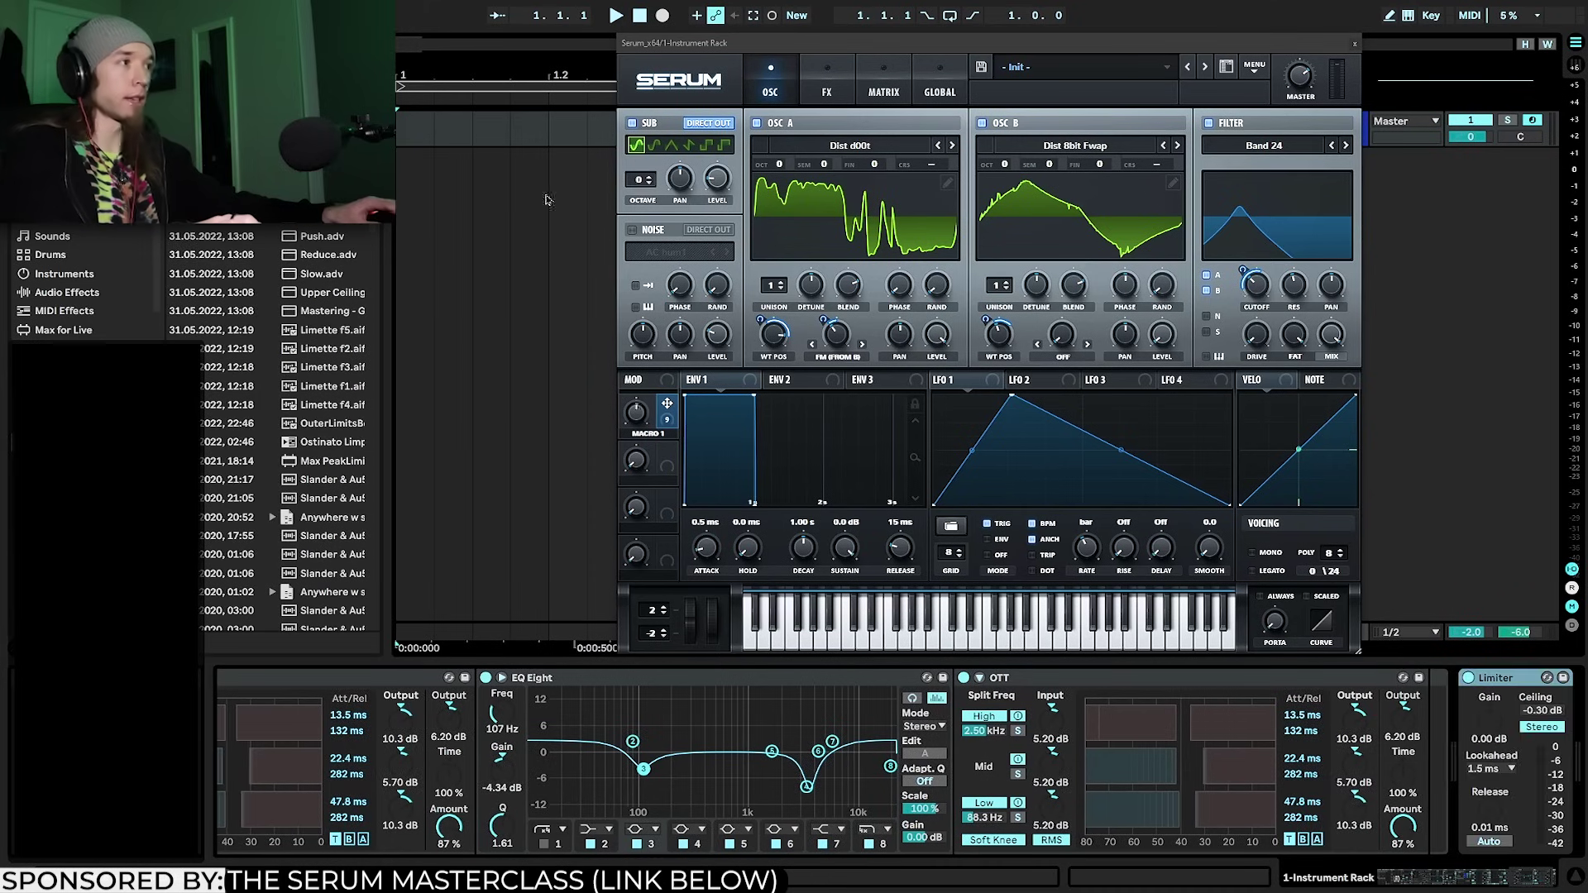
# Group the devices from the first Shifter through Corpus and EQ Eight to the second Shifter into an Audio Effect Rack
pyautogui.hscroll(-10, 1446, 699)
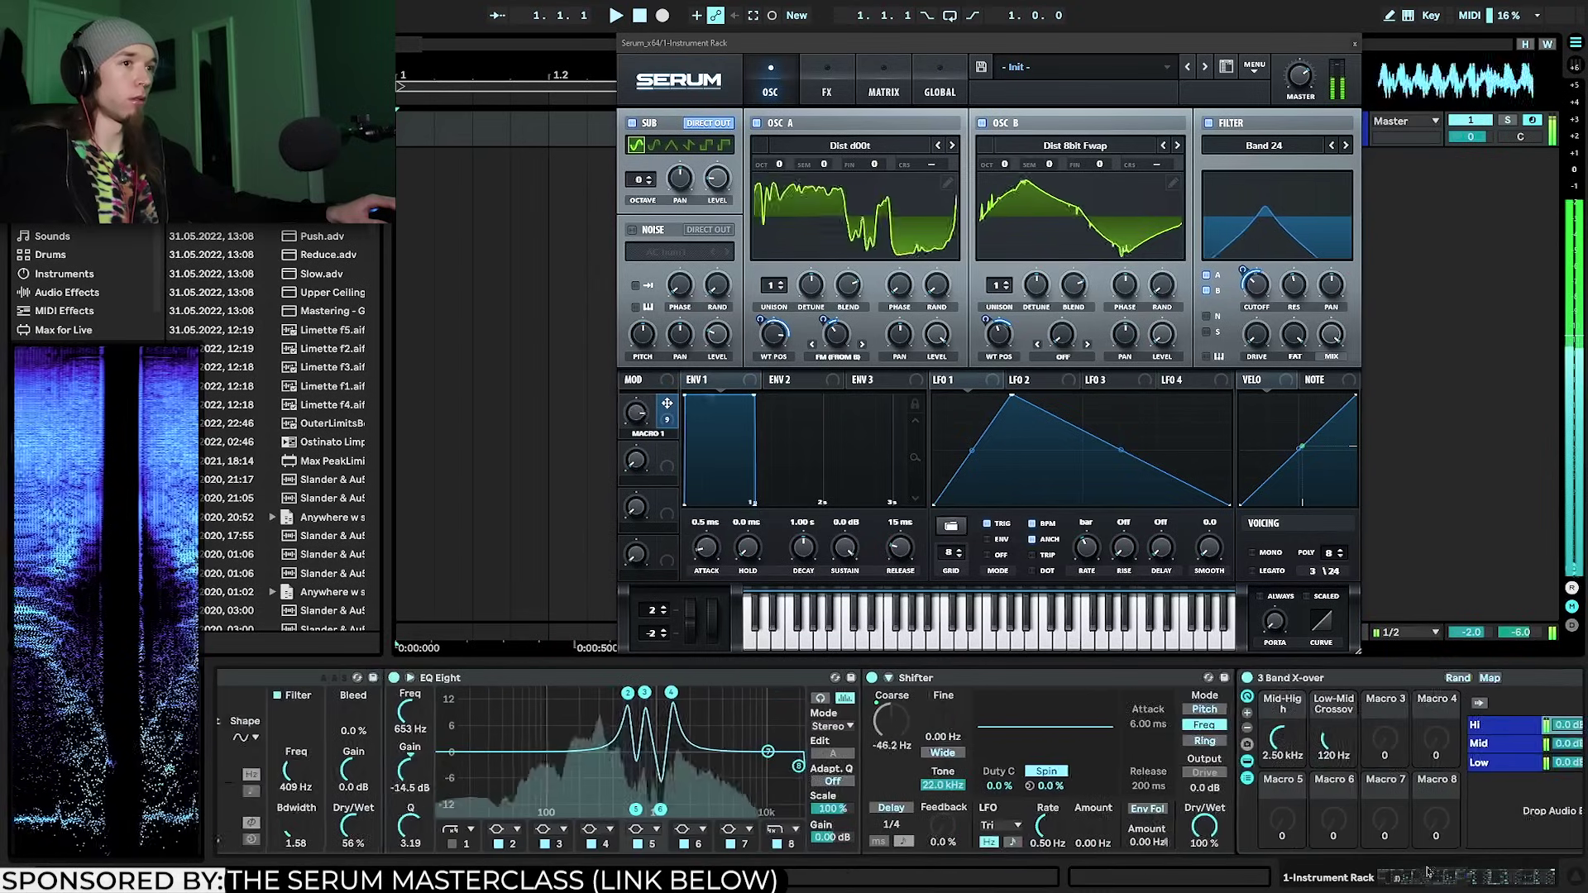
pyautogui.hscroll(5, 570, 771)
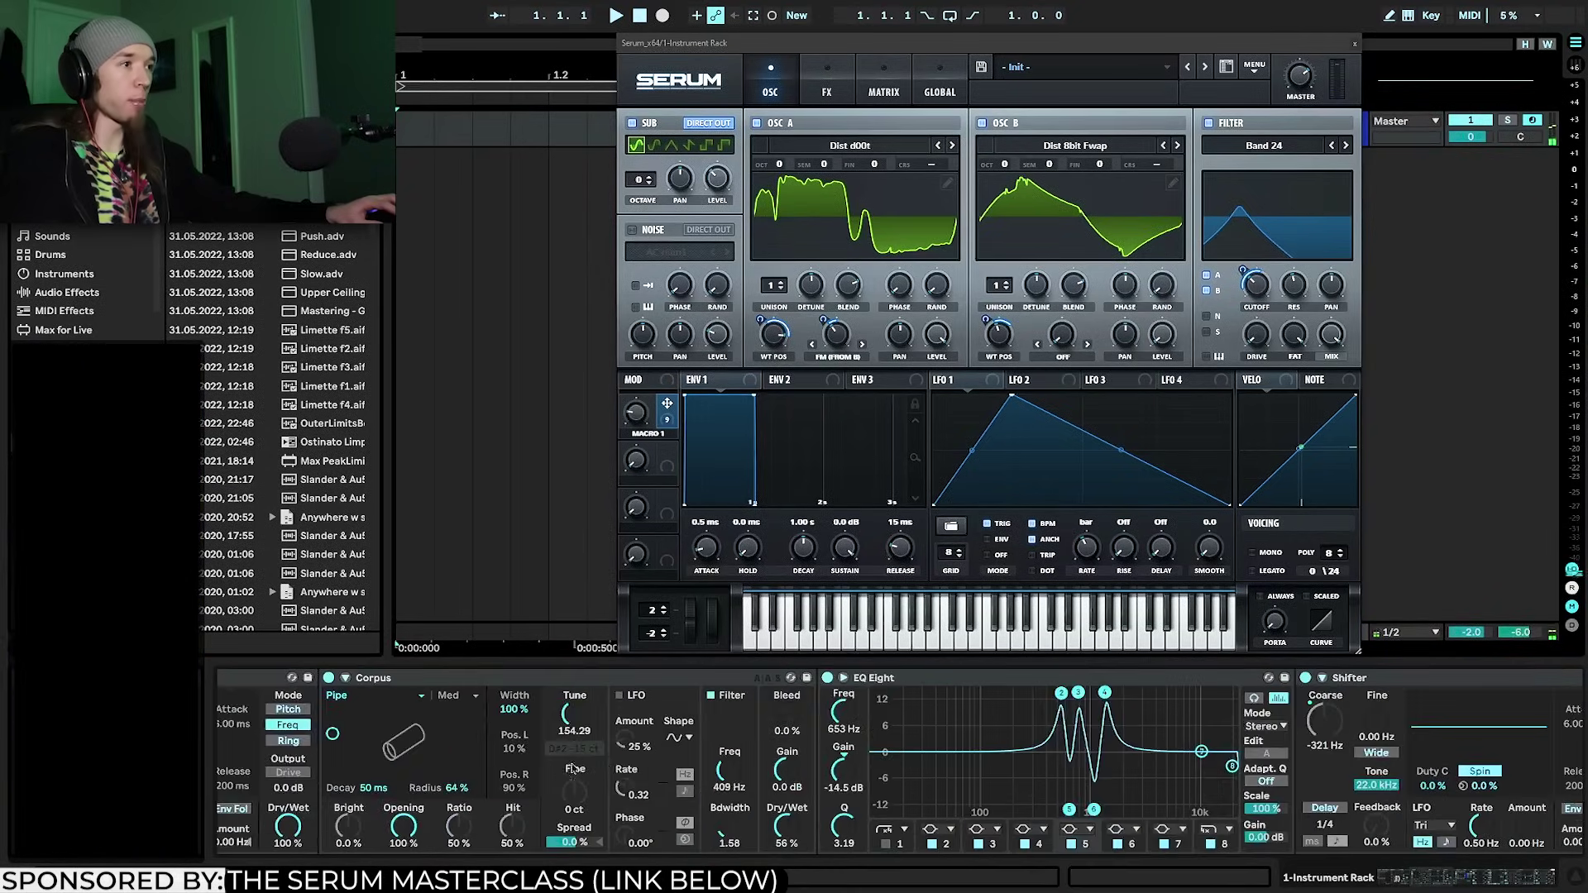
pyautogui.hscroll(-5, 664, 759)
pyautogui.click(900, 681)
pyautogui.hscroll(3, 749, 678)
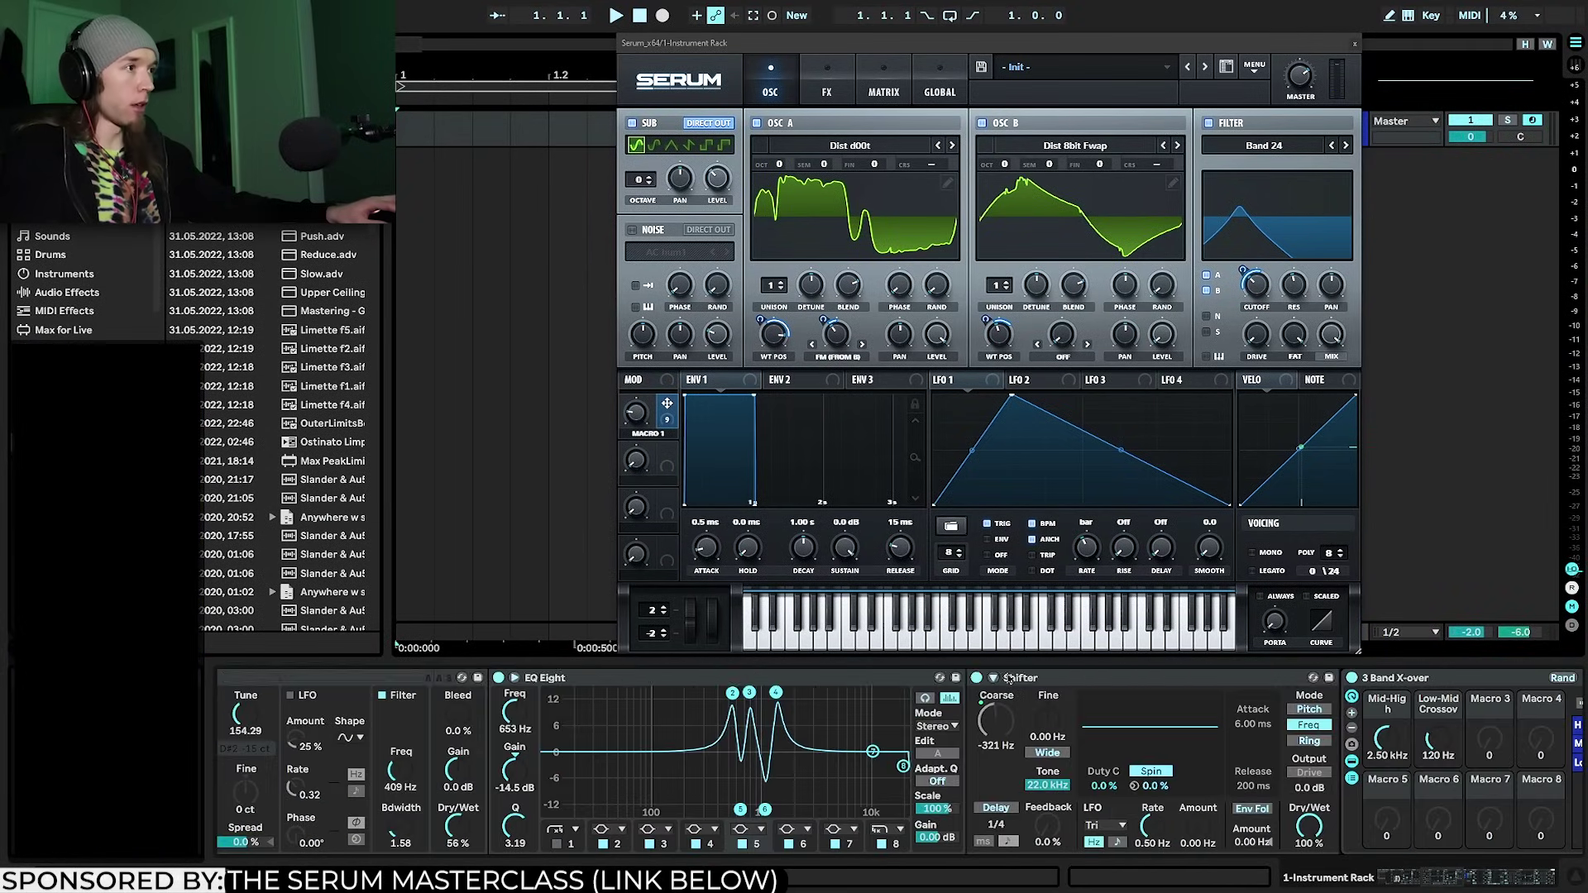
pyautogui.keyDown('shift'); pyautogui.click(993, 678); pyautogui.keyUp('shift')
pyautogui.hscroll(-1, 834, 720)
pyautogui.hotkey('ctrl', 'z')
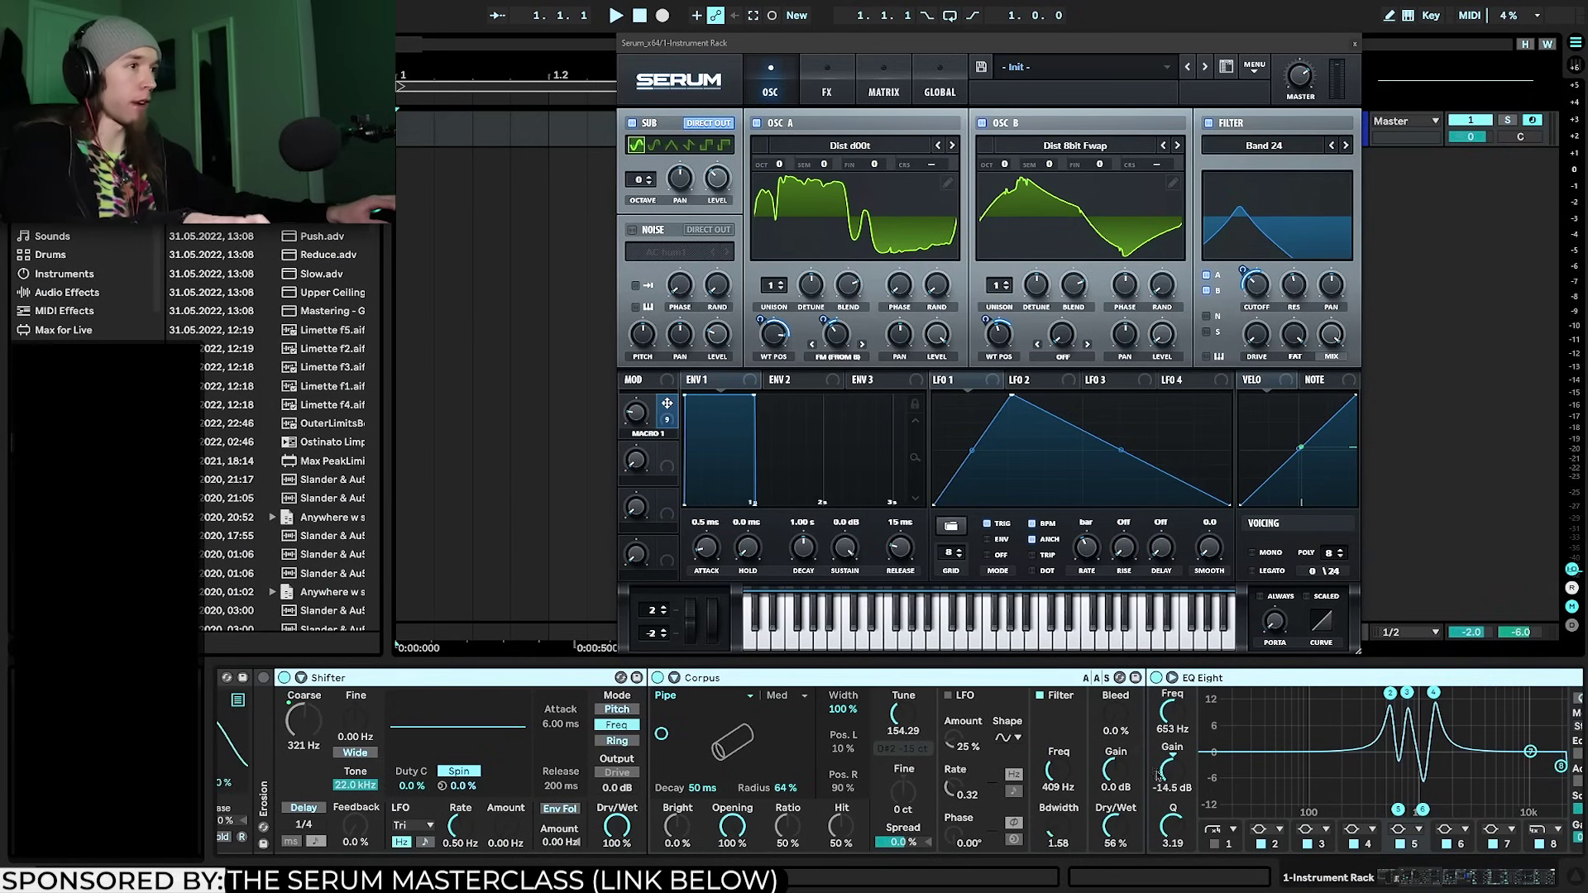
pyautogui.hotkey('ctrl', 'g')
pyautogui.click(286, 747)
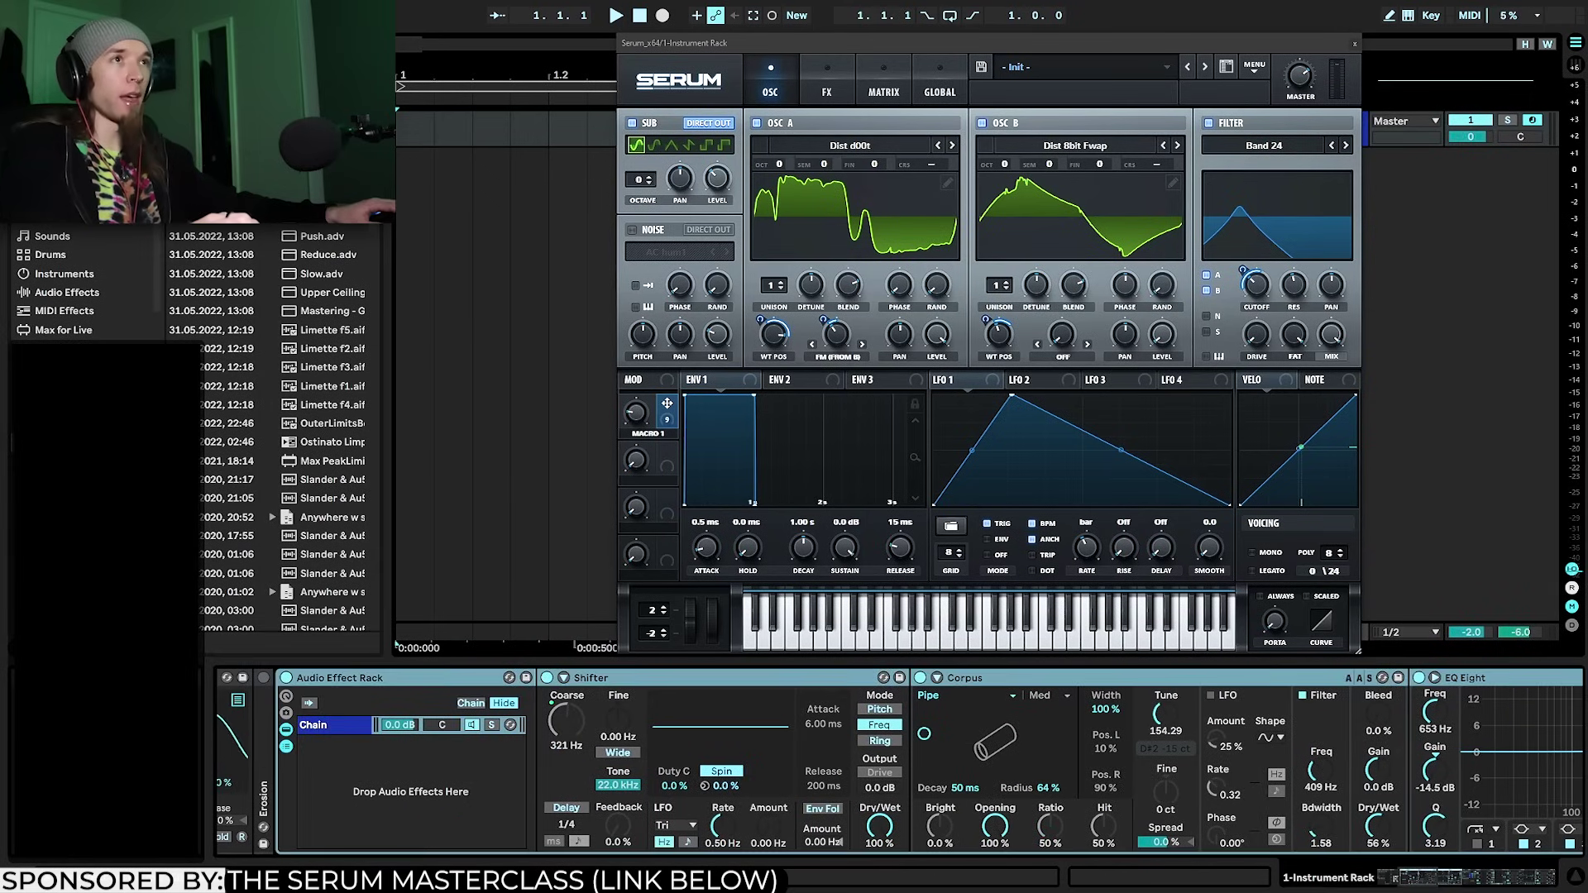
# Add an EQ Eight after the rack's second Shifter with a band 1 low cut at 120 Hz, and audition it with Growl raised
pyautogui.hscroll(8, 1583, 772)
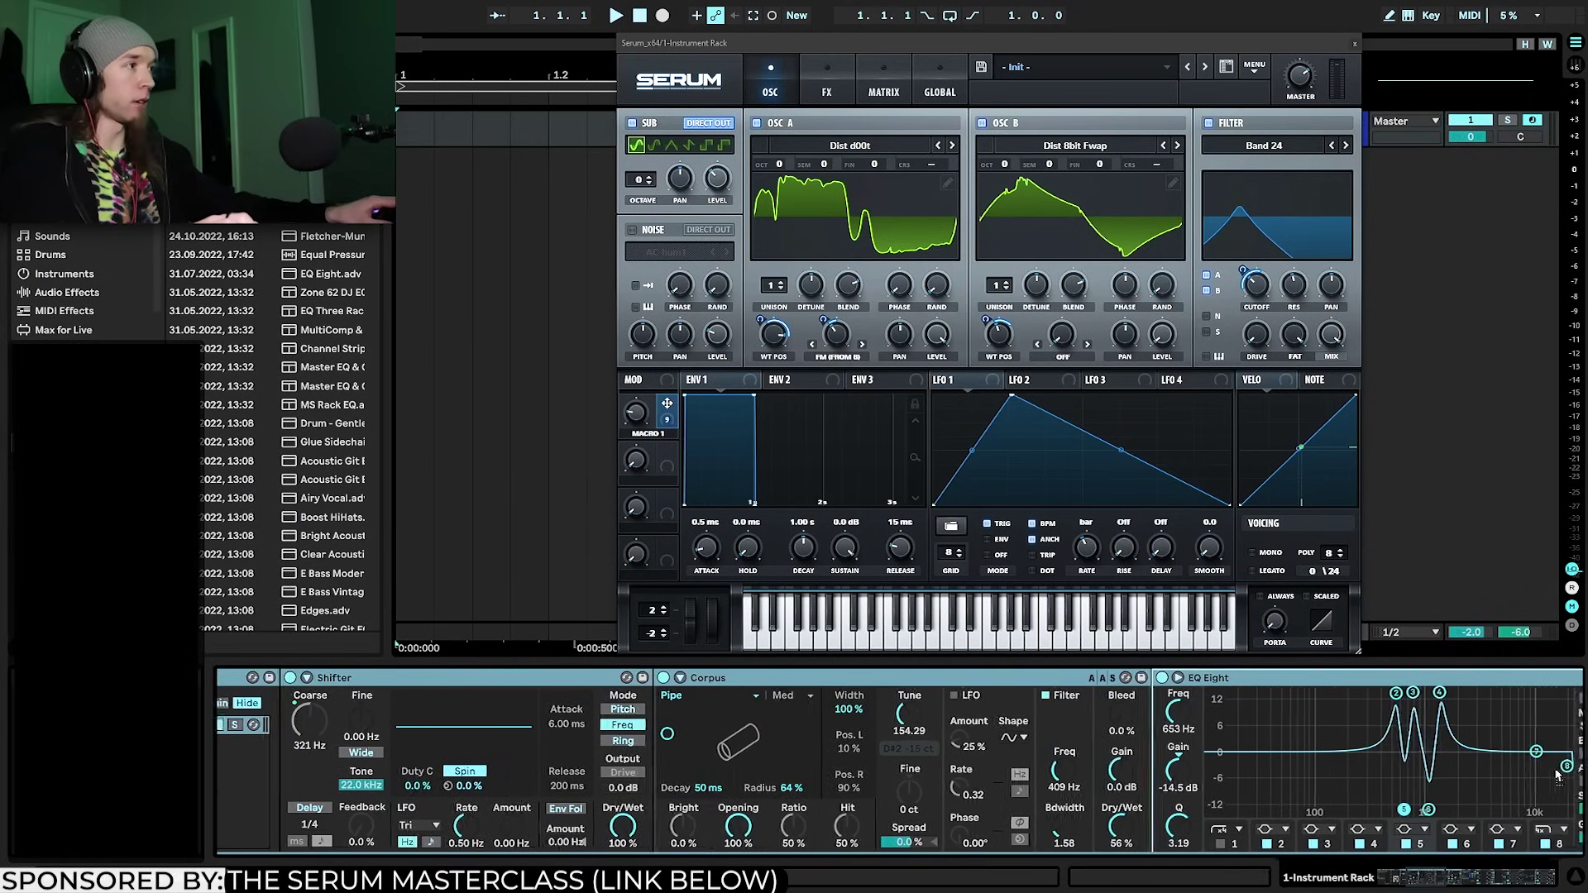
pyautogui.click(1173, 844)
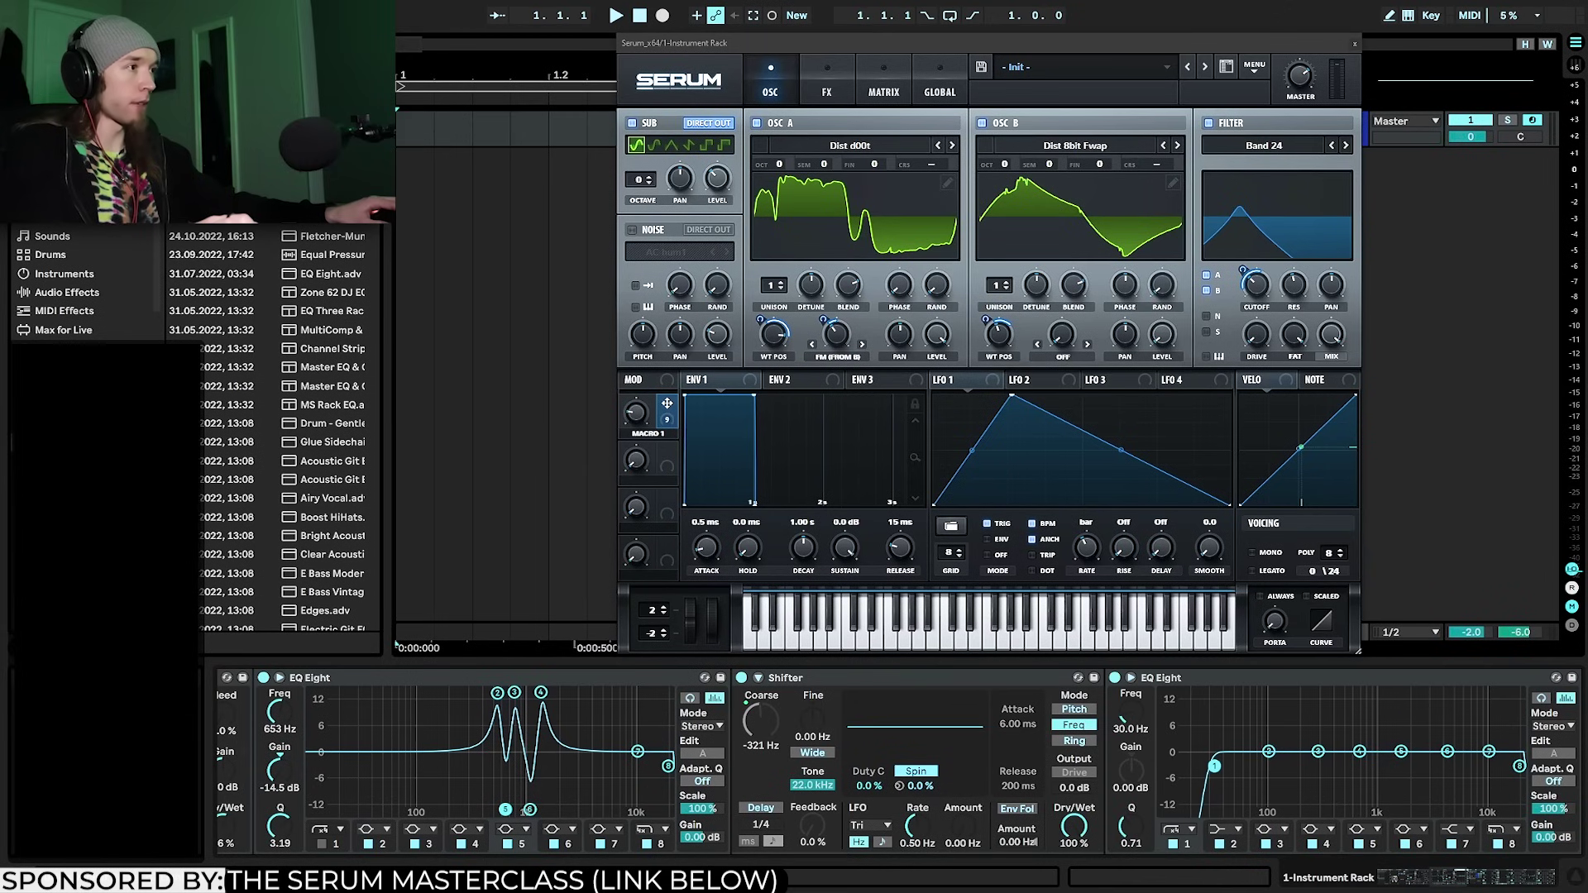
pyautogui.moveTo(1136, 710); pyautogui.dragTo(1137, 676)
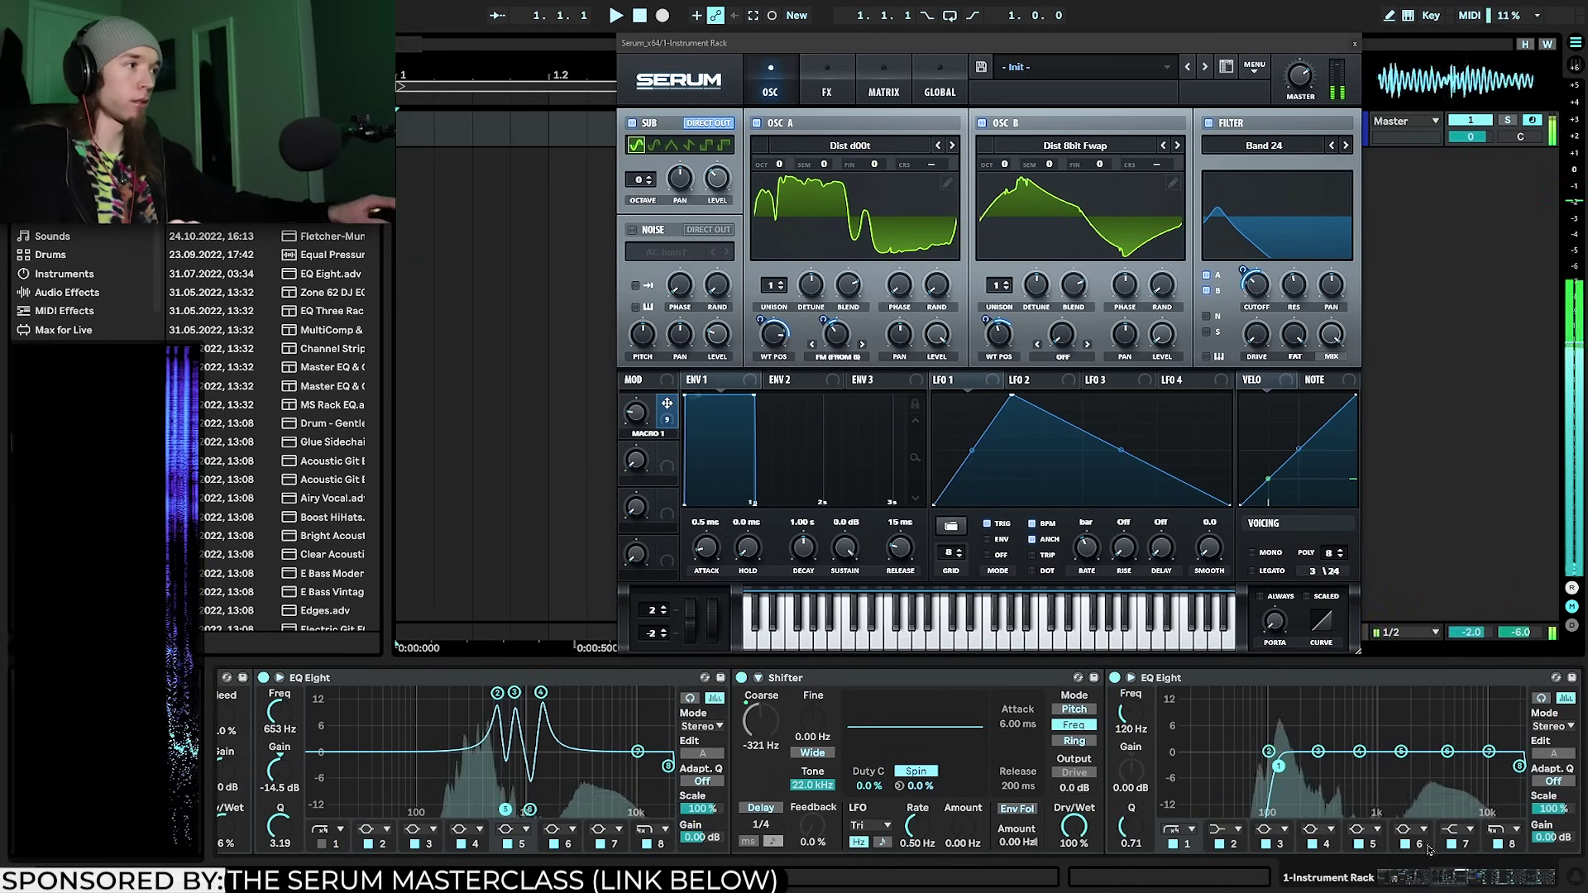
pyautogui.click(1416, 878)
pyautogui.moveTo(1416, 878); pyautogui.dragTo(1383, 877)
pyautogui.moveTo(272, 741); pyautogui.dragTo(272, 653)
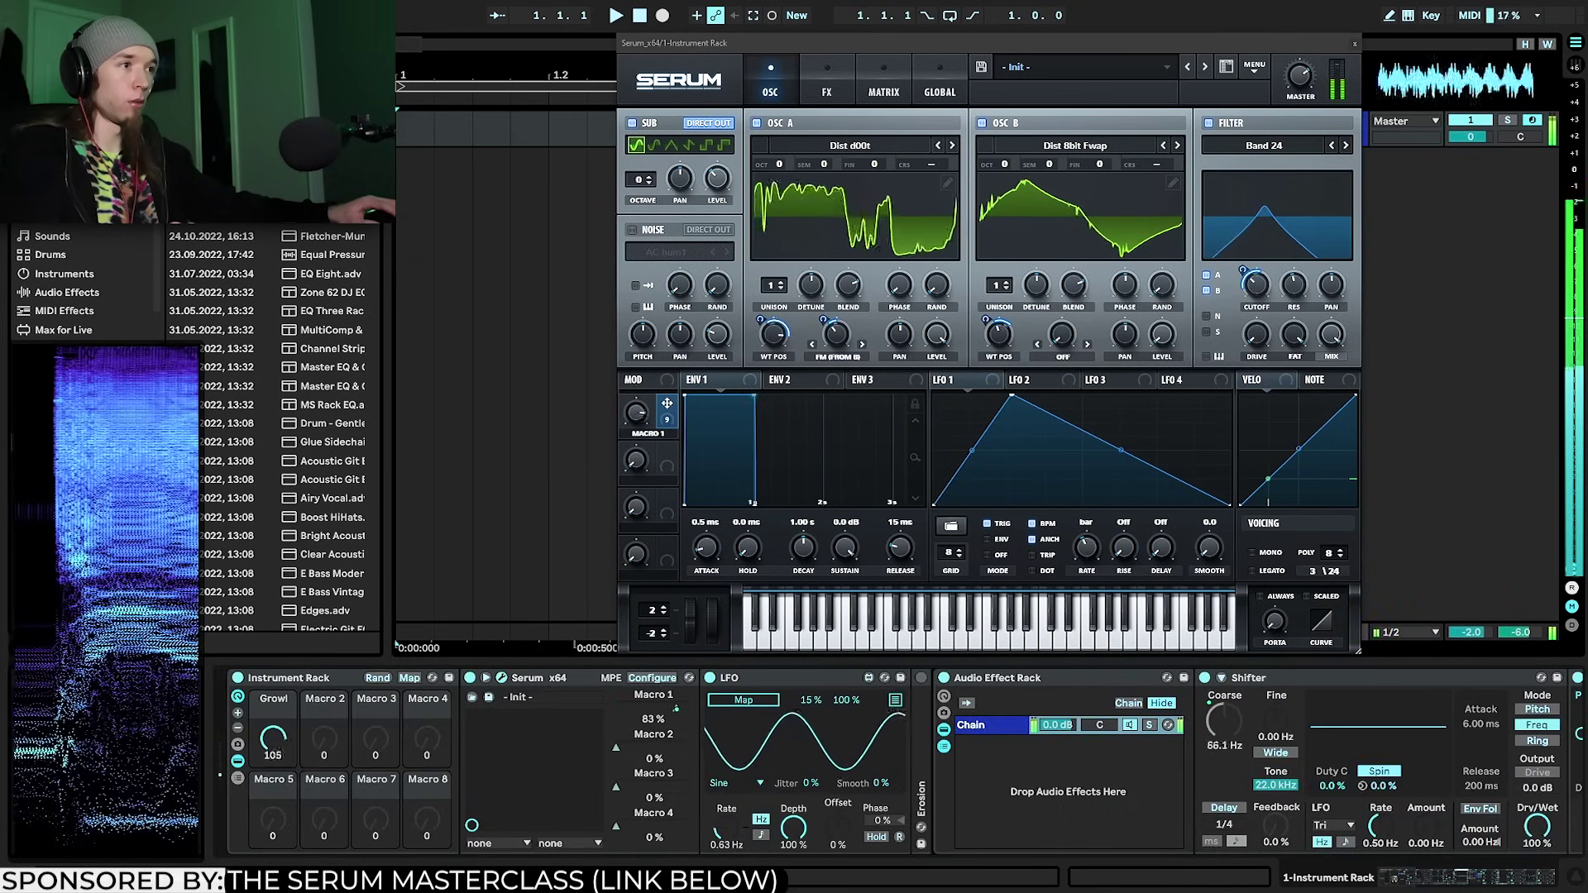
# Create a parallel chain in the Audio Effect Rack holding an EQ Eight high cut at 120 Hz, and audition it with the Growl macro
pyautogui.rightClick(997, 775)
pyautogui.click(1015, 782)
pyautogui.moveTo(331, 218); pyautogui.dragTo(1208, 781)
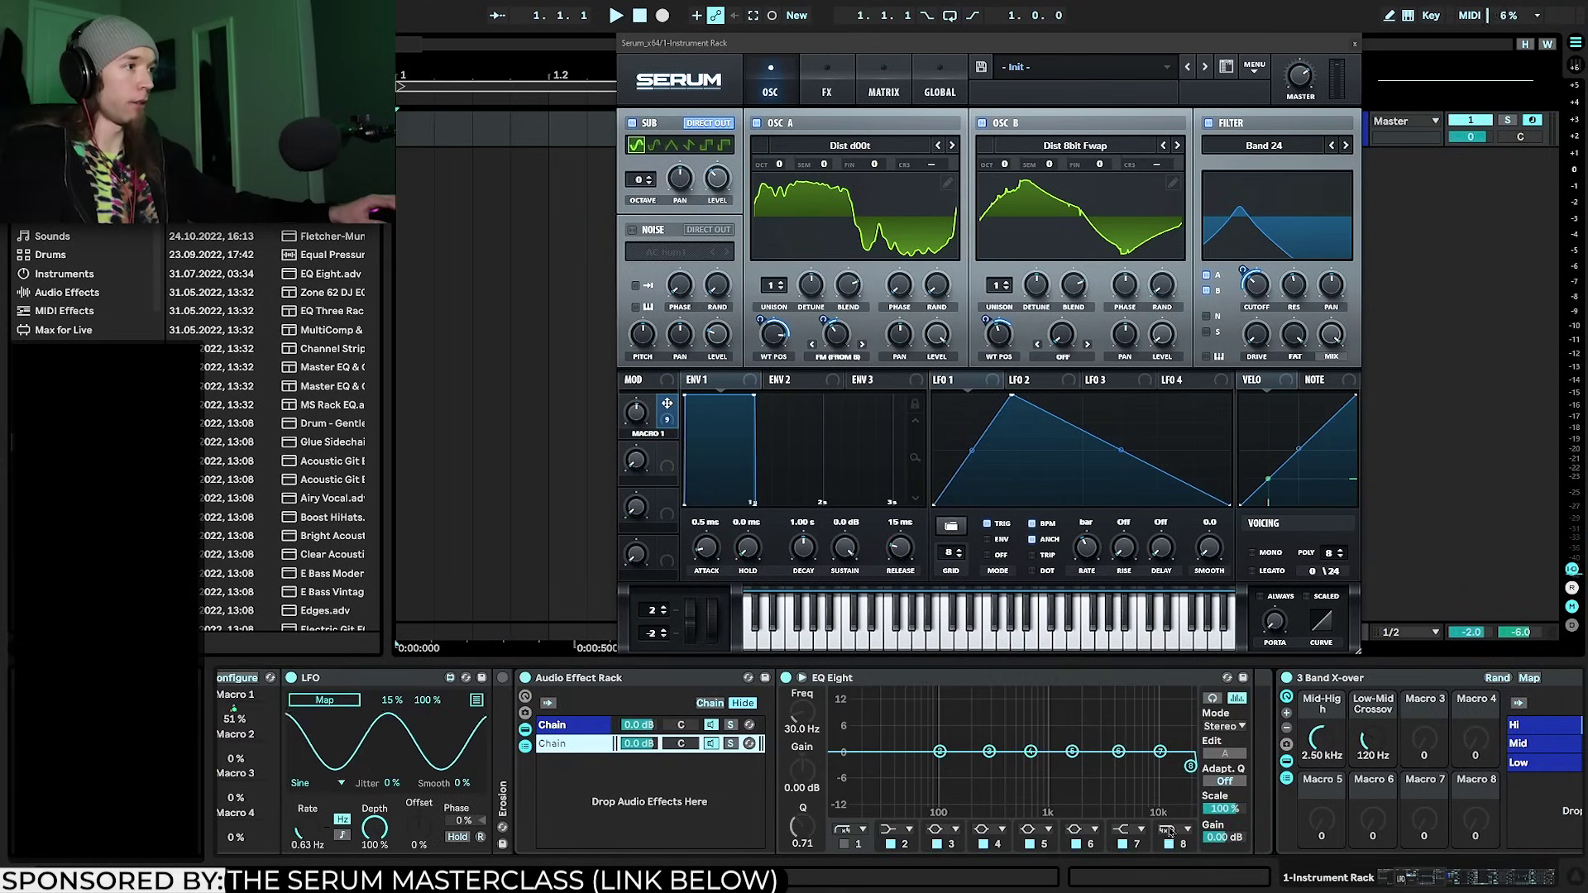
pyautogui.click(1167, 830)
pyautogui.moveTo(810, 728); pyautogui.dragTo(813, 727)
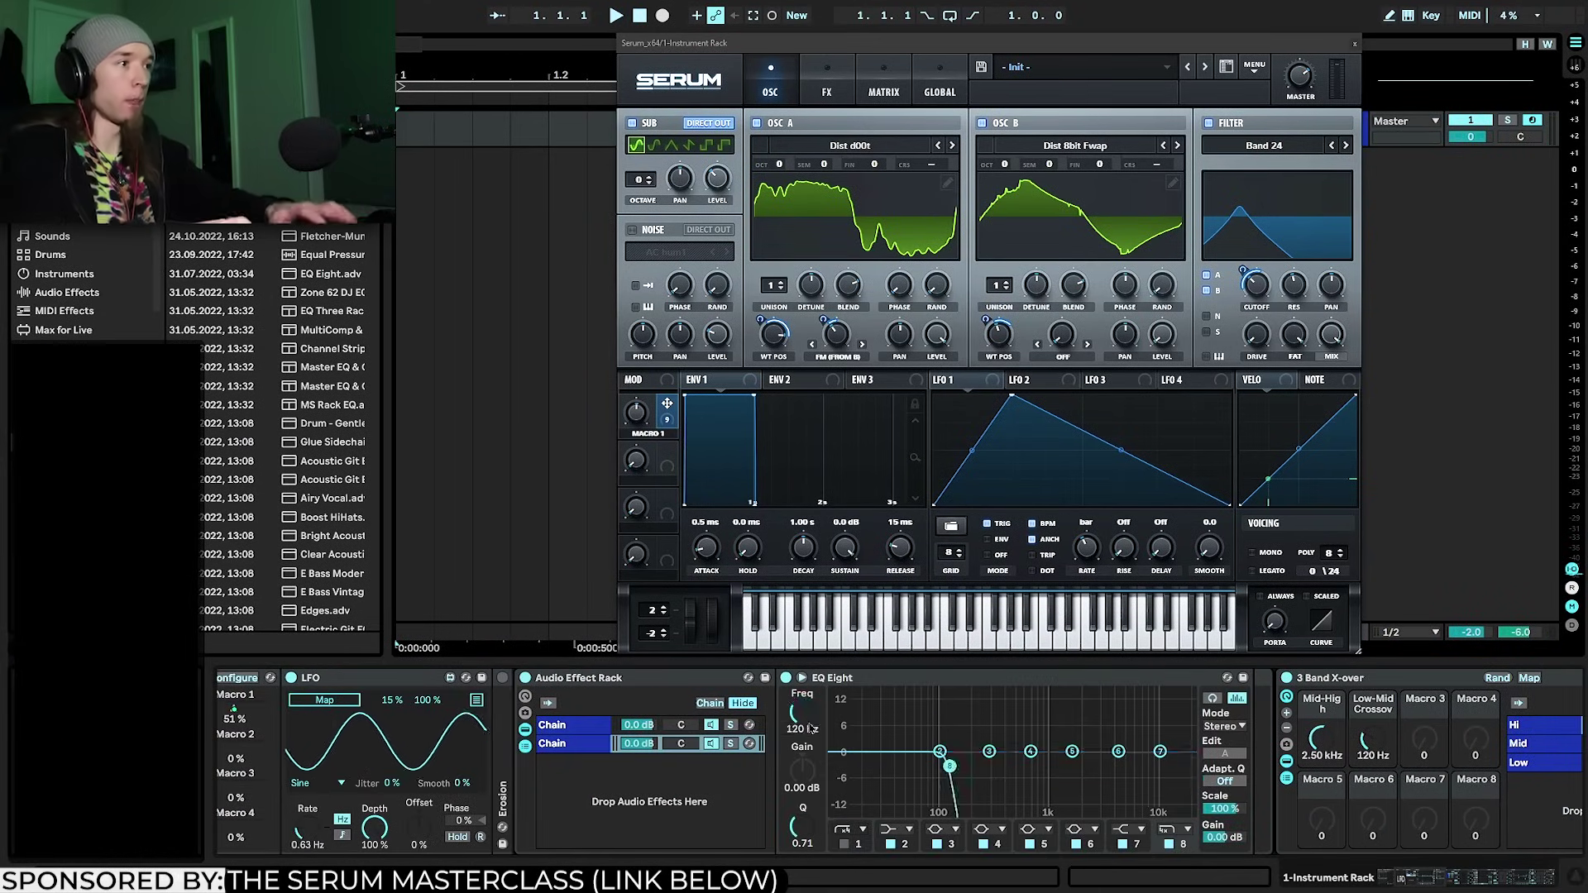
pyautogui.click(594, 749)
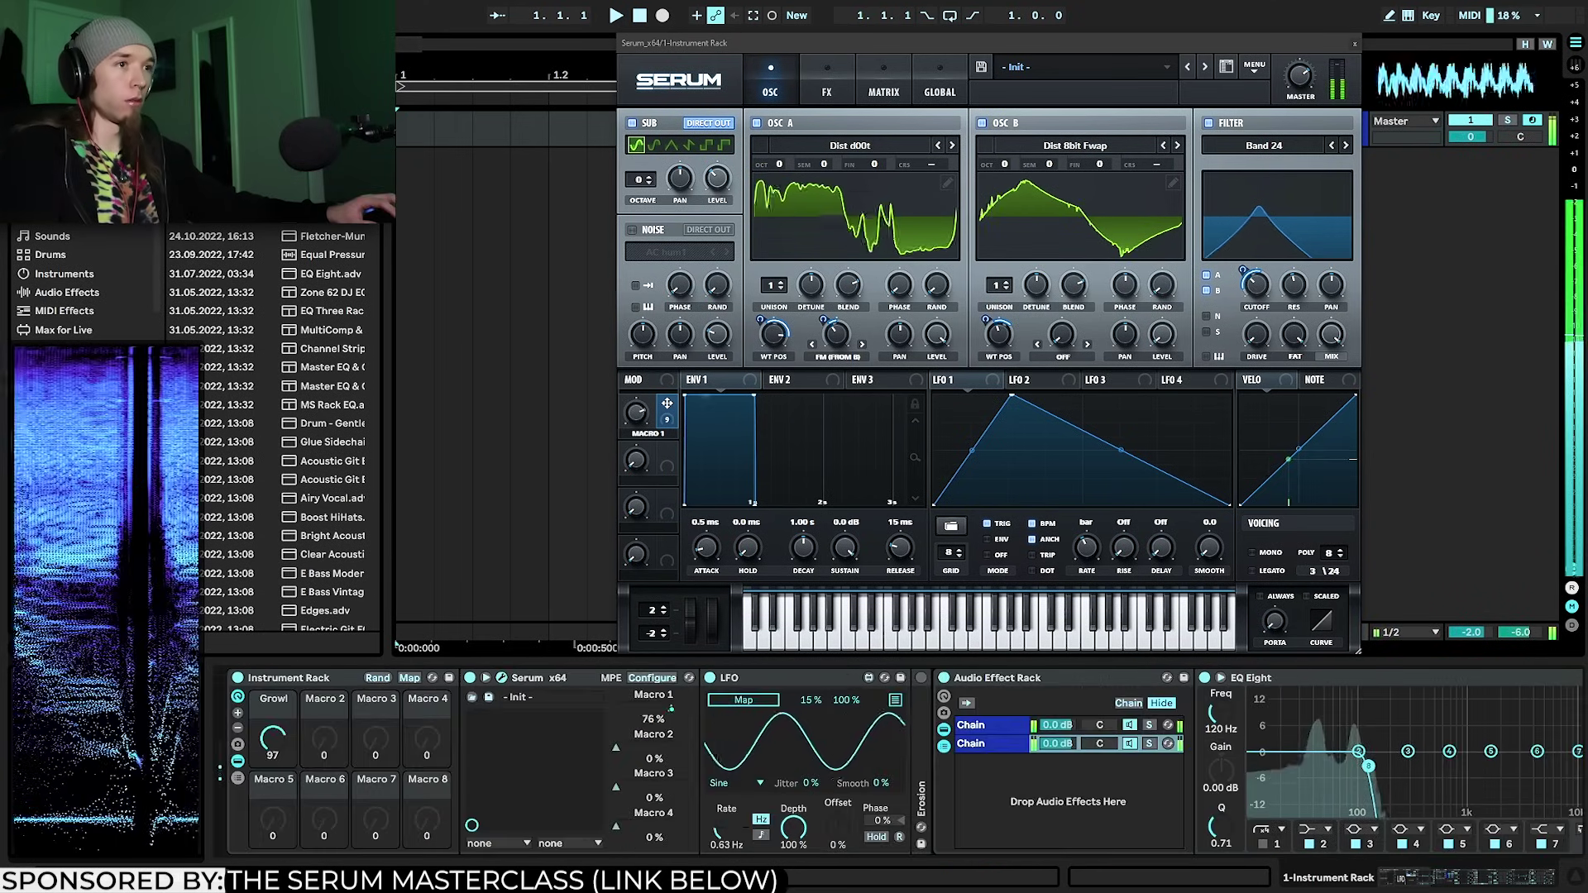
pyautogui.moveTo(273, 738); pyautogui.dragTo(272, 786)
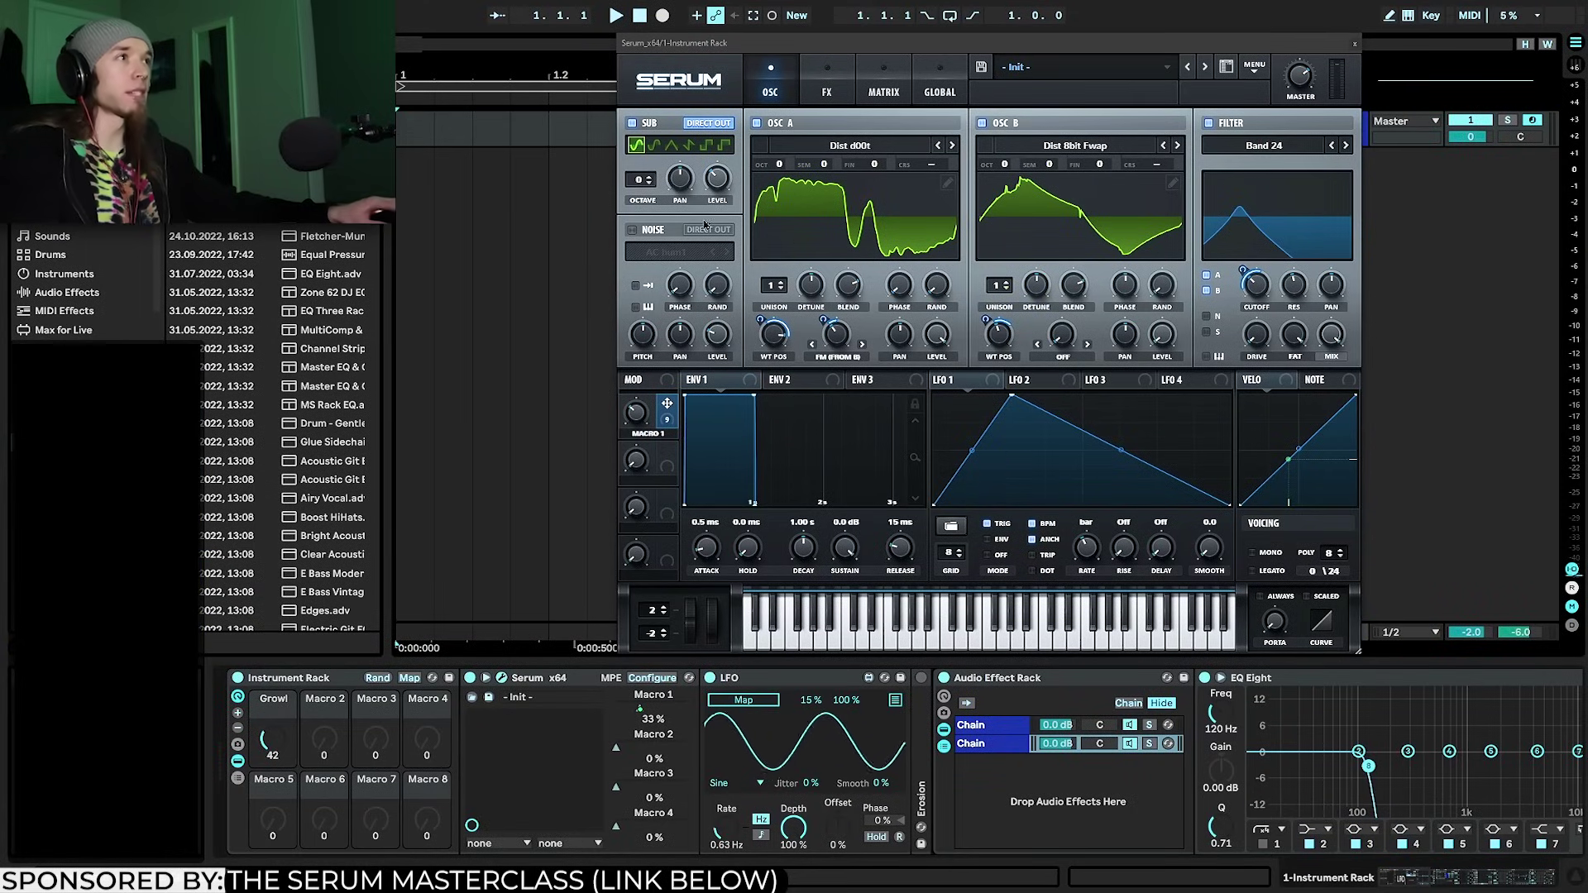
# Arrange Serum's effects in the order Compressor, EQ, Phaser, Filter and an enabled Hyper/Dimension
pyautogui.click(826, 91)
pyautogui.moveTo(698, 248); pyautogui.dragTo(703, 169)
pyautogui.moveTo(684, 346); pyautogui.dragTo(683, 198)
pyautogui.click(641, 227)
pyautogui.scroll(-2, 1349, 237)
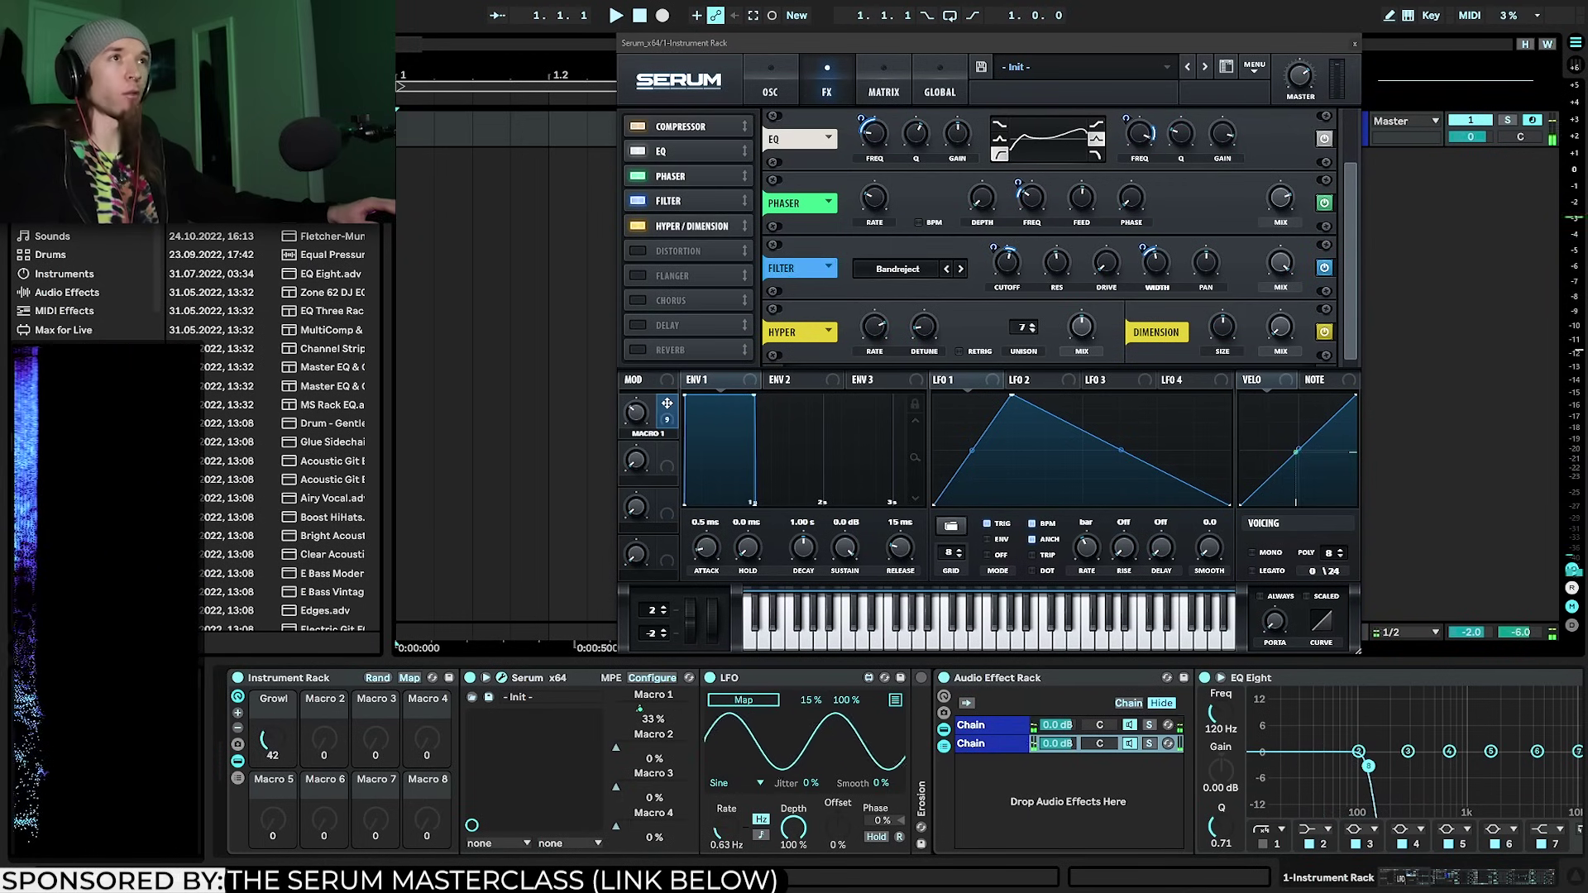
# Insert SerumFX after Serum with Hyper at 7 unison voices and 10% detune, and audition it with the Growl macro
pyautogui.scroll(-15, 340, 496)
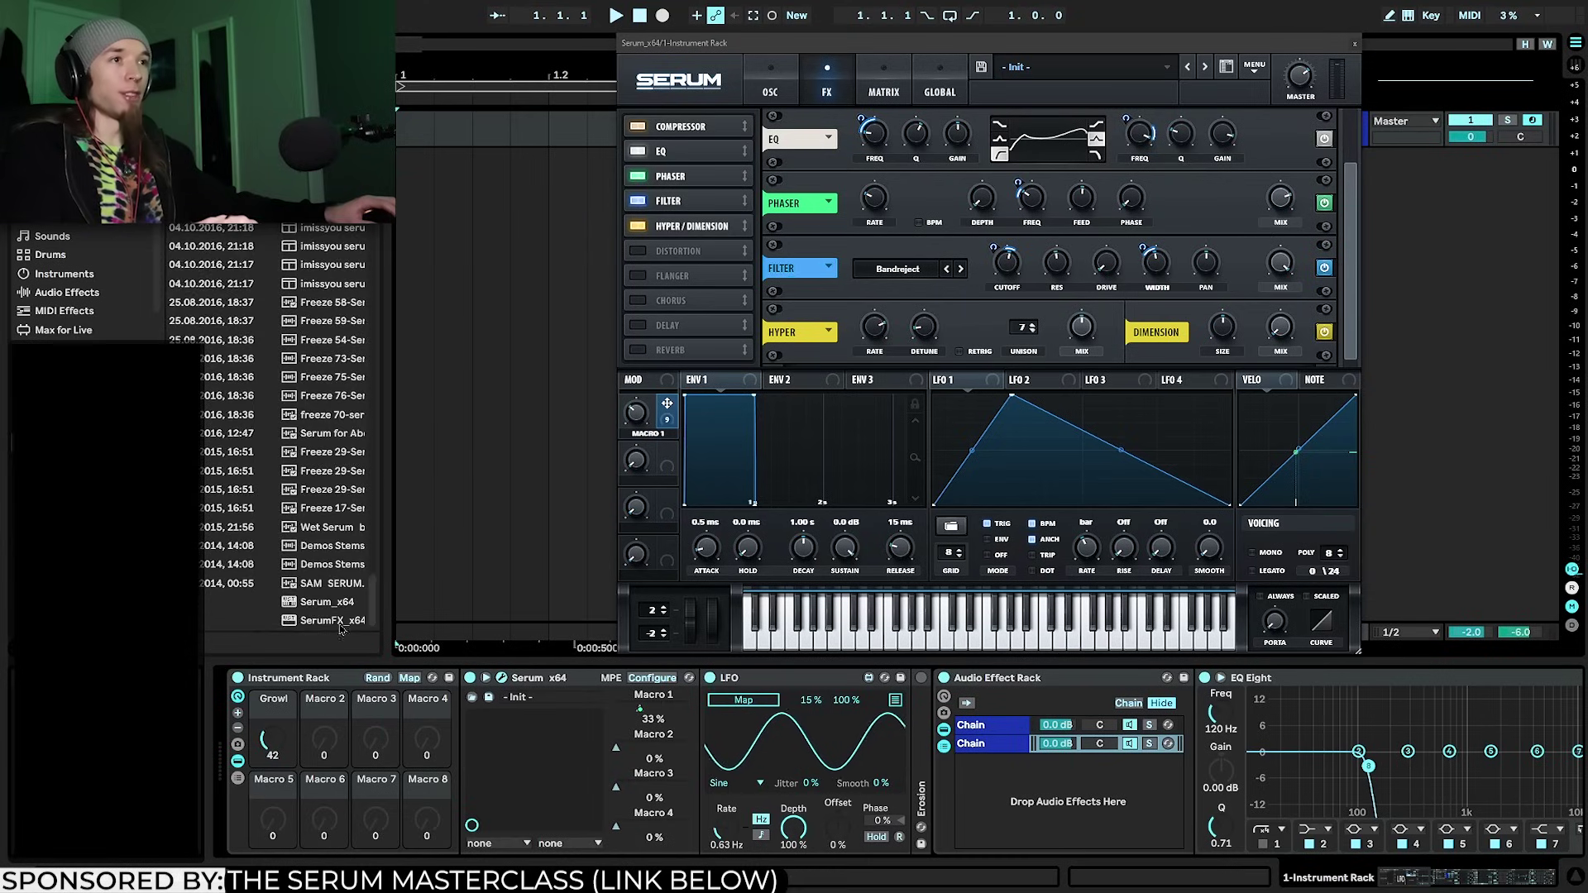
pyautogui.moveTo(339, 621); pyautogui.dragTo(773, 729)
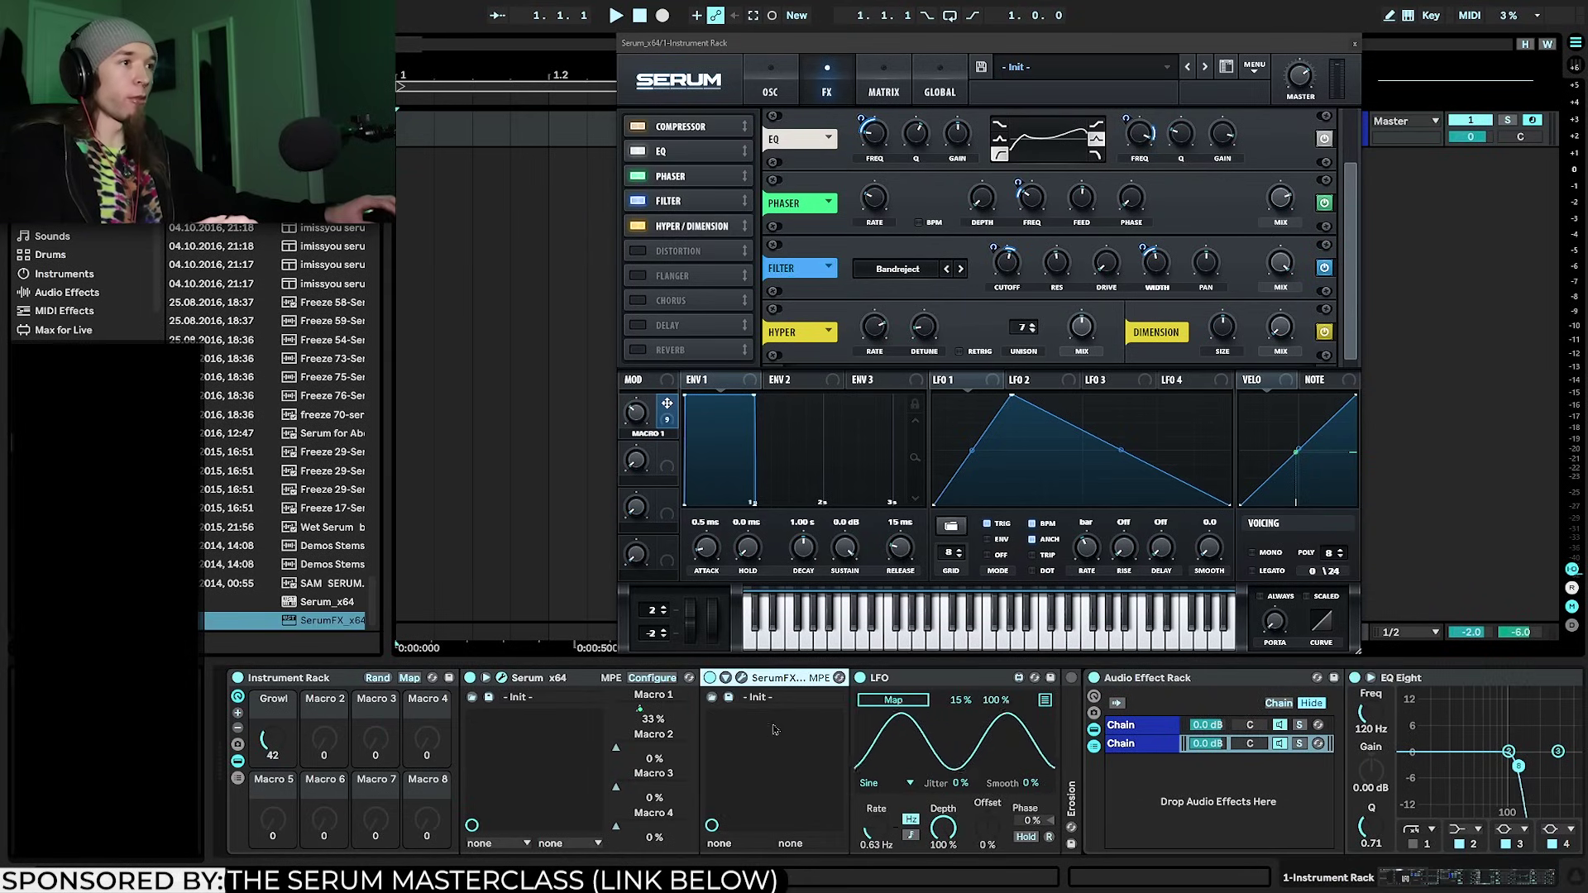
pyautogui.click(742, 679)
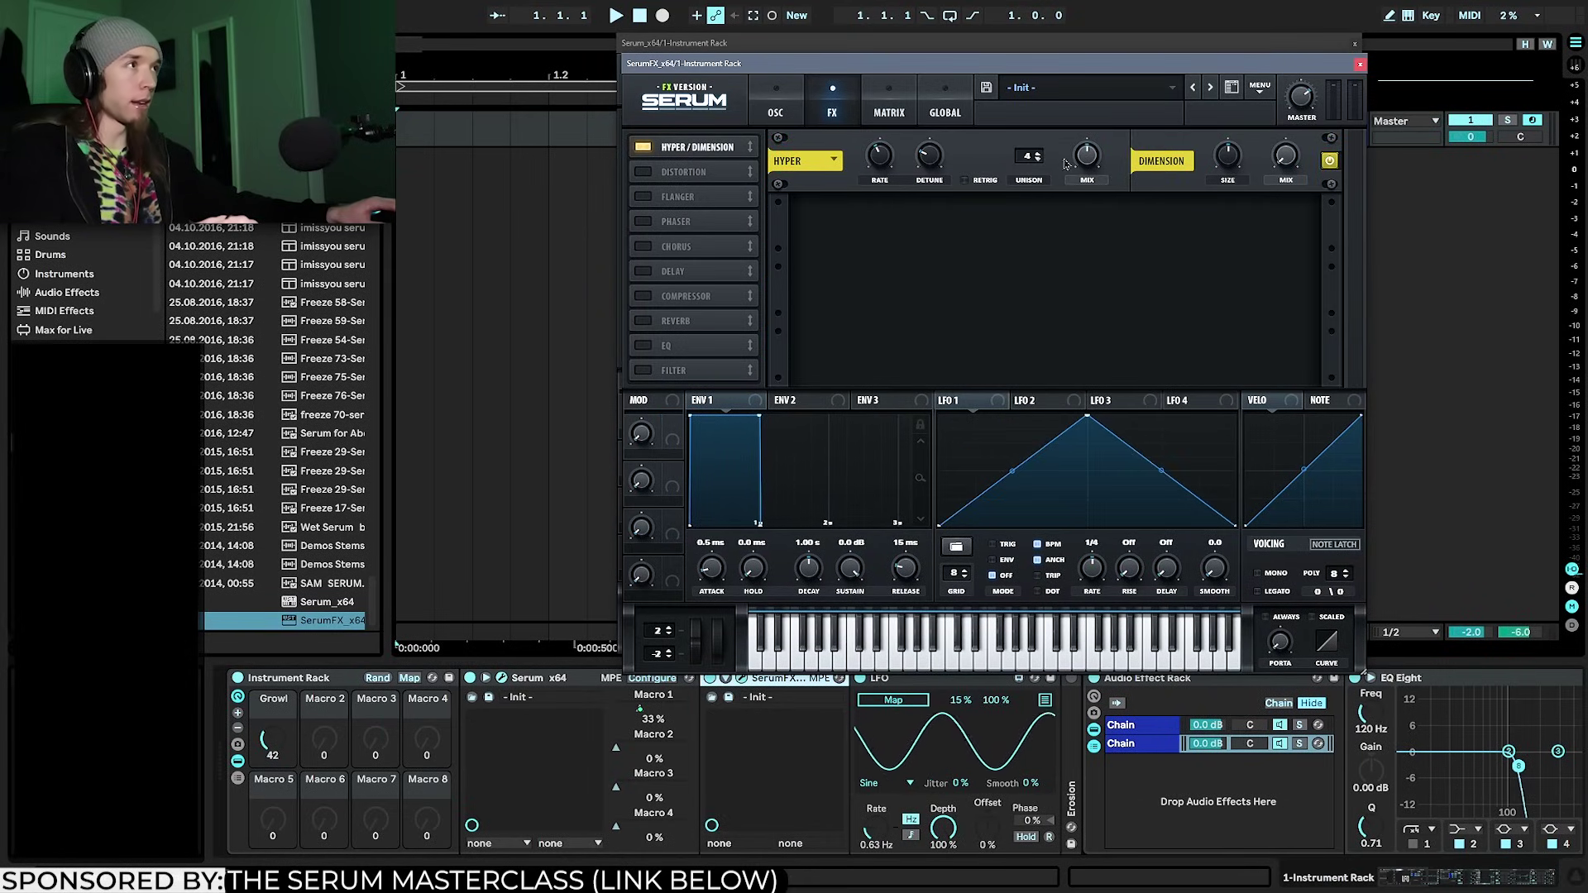
pyautogui.moveTo(1043, 158); pyautogui.dragTo(1047, 135)
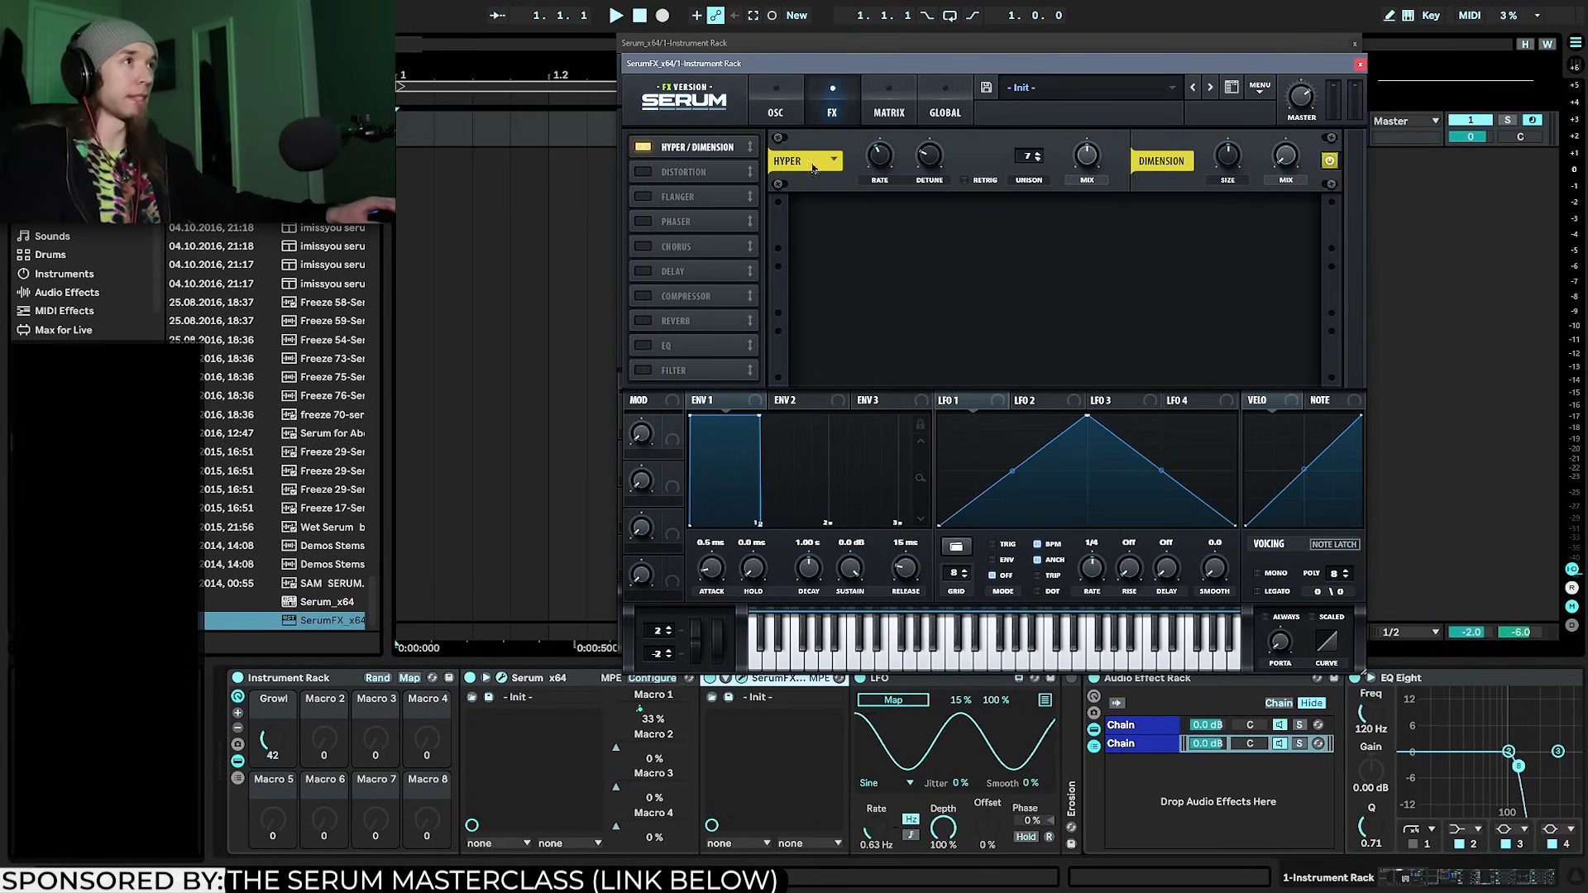
pyautogui.moveTo(879, 157); pyautogui.dragTo(881, 198)
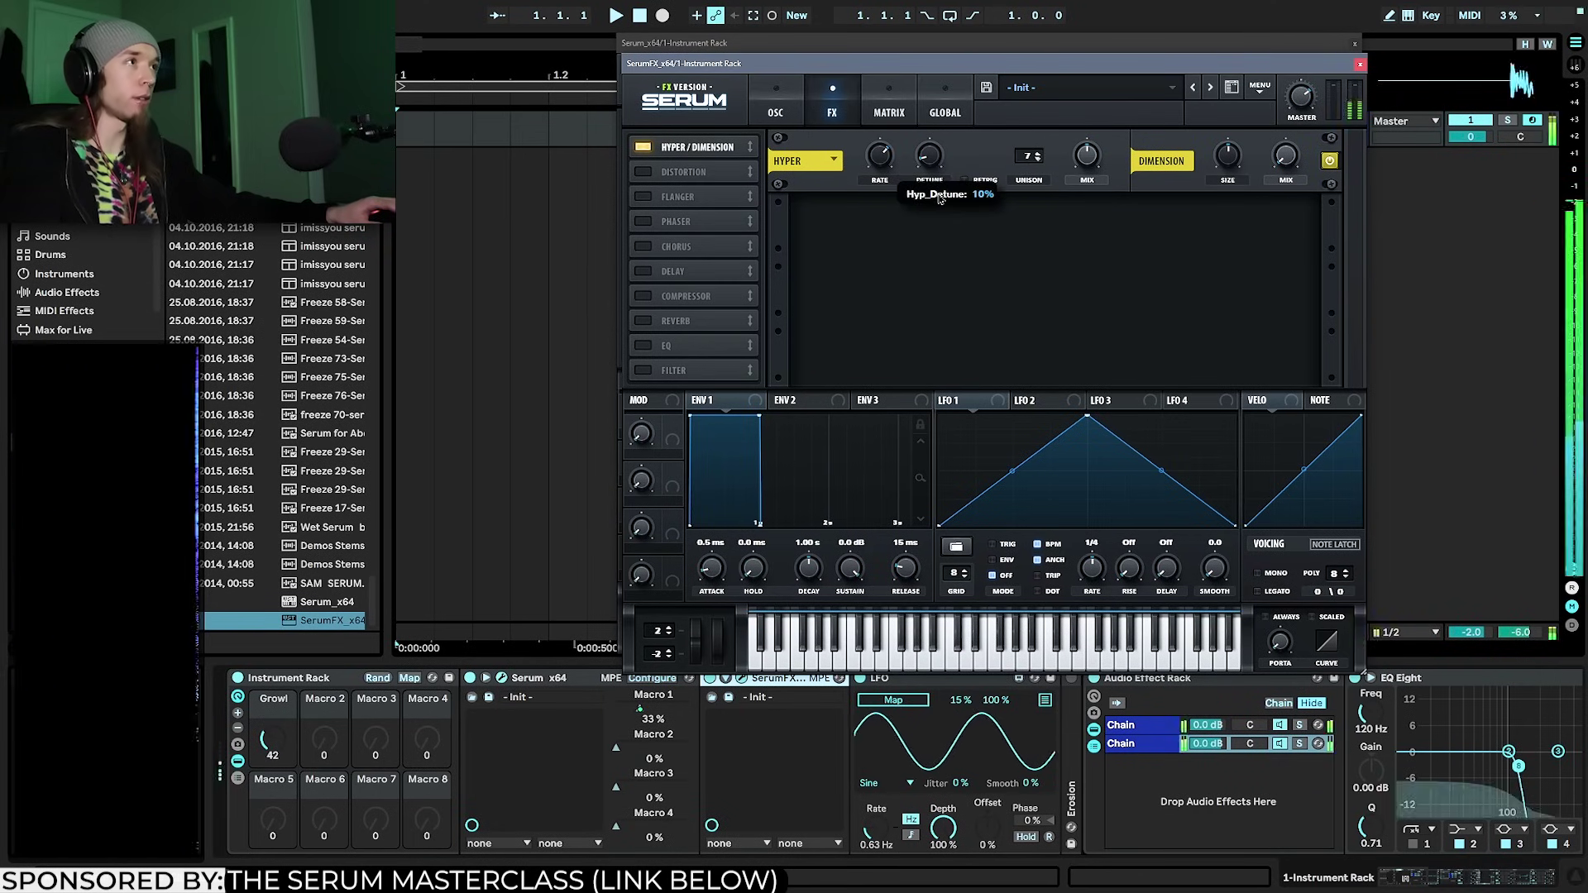
pyautogui.moveTo(272, 736); pyautogui.dragTo(272, 674)
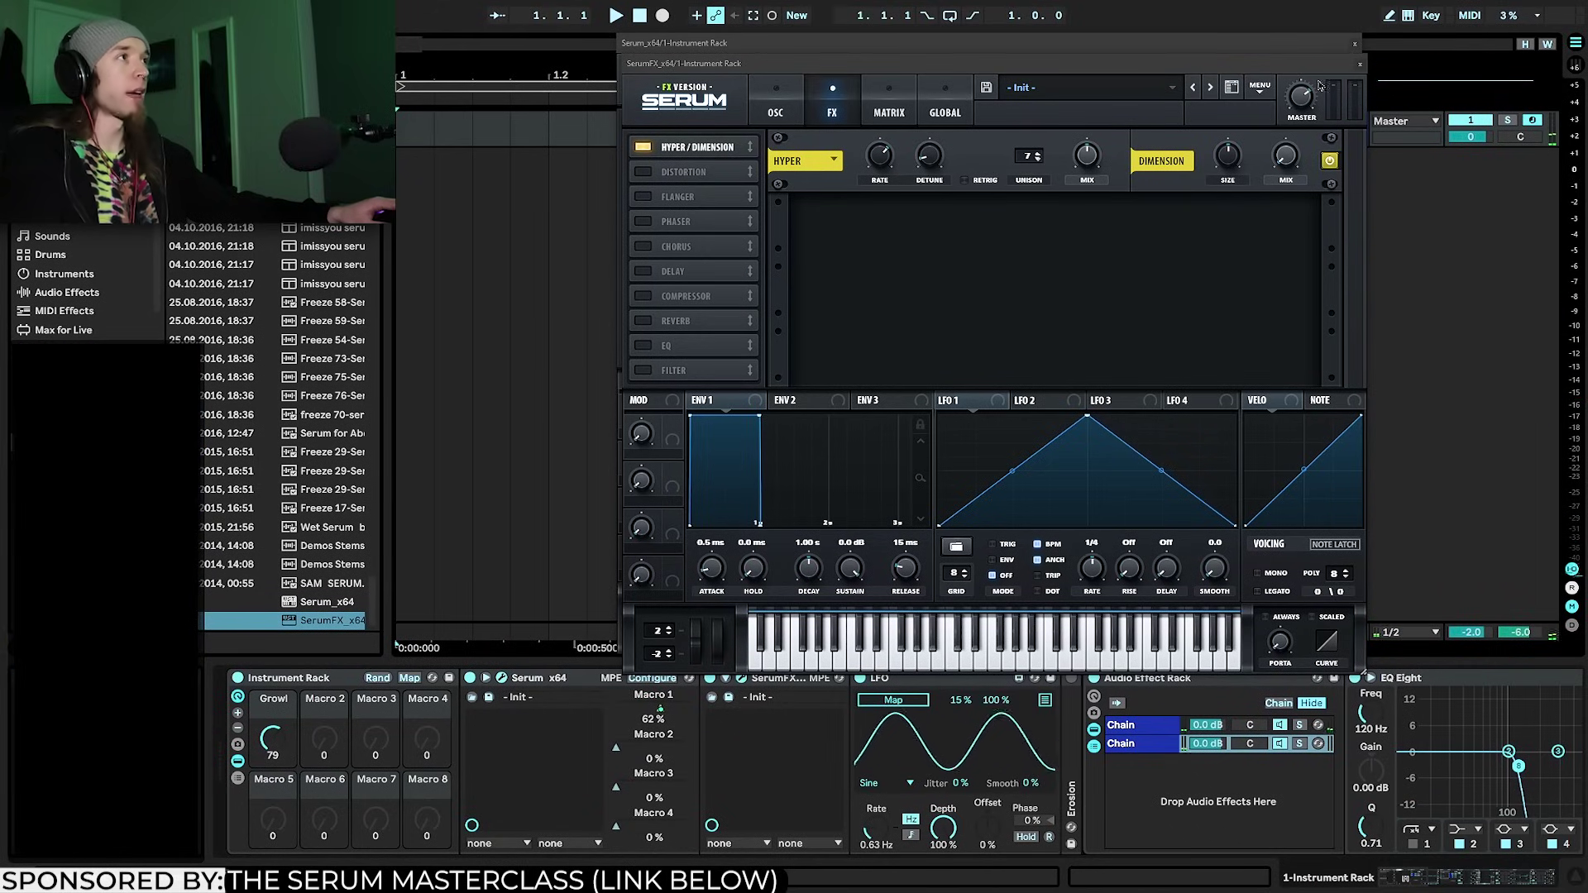
pyautogui.click(1359, 63)
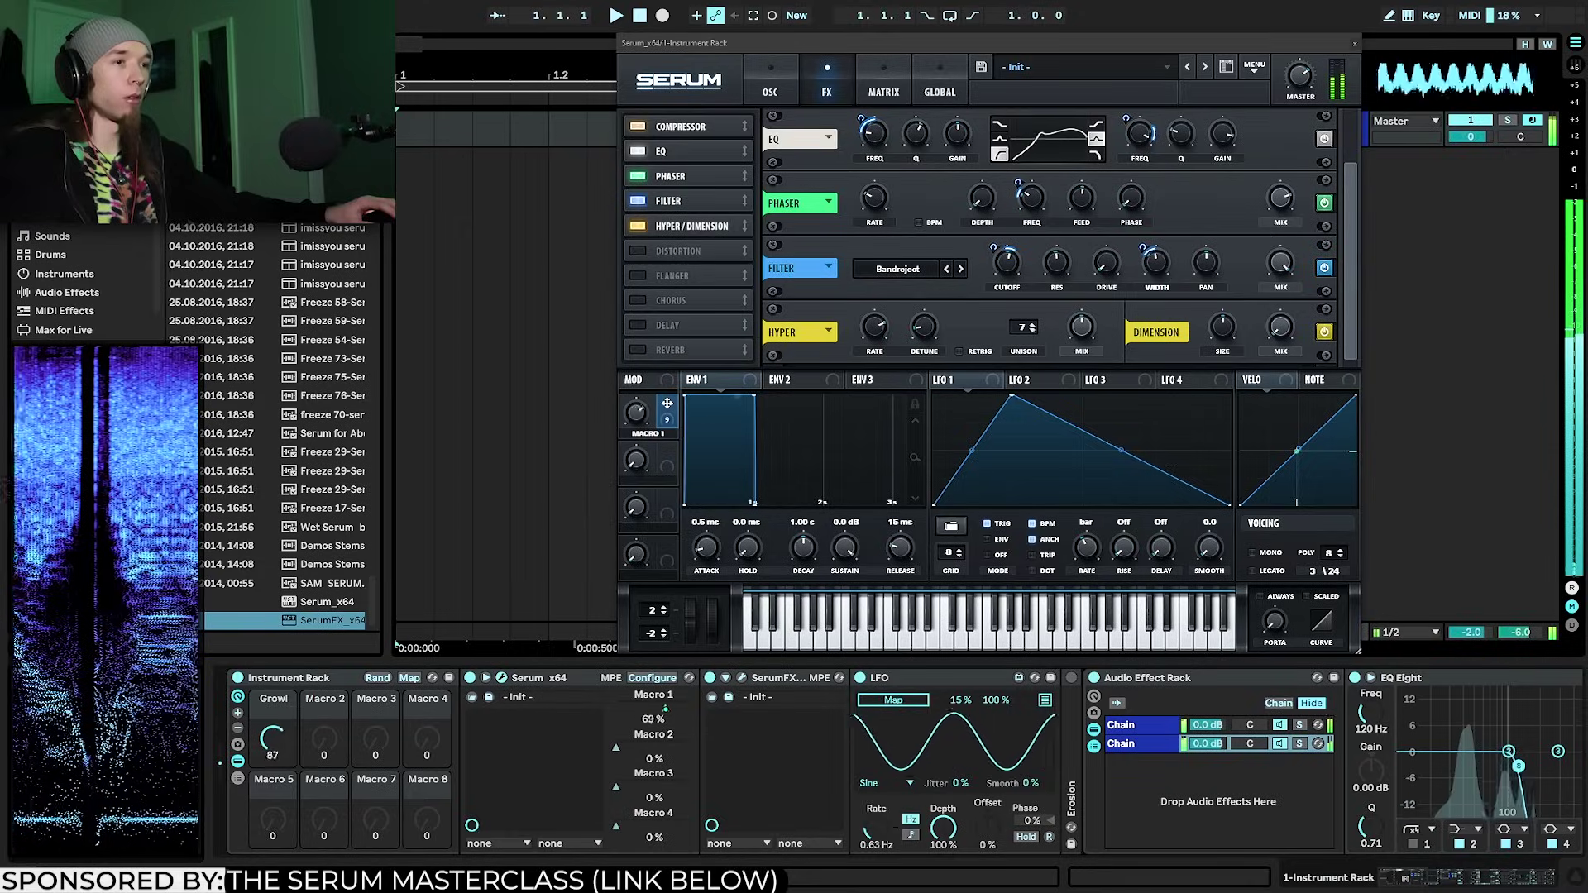
# Reopen the Serum instrument and set its upward pitch bend range to 12 semitones
pyautogui.click(1356, 45)
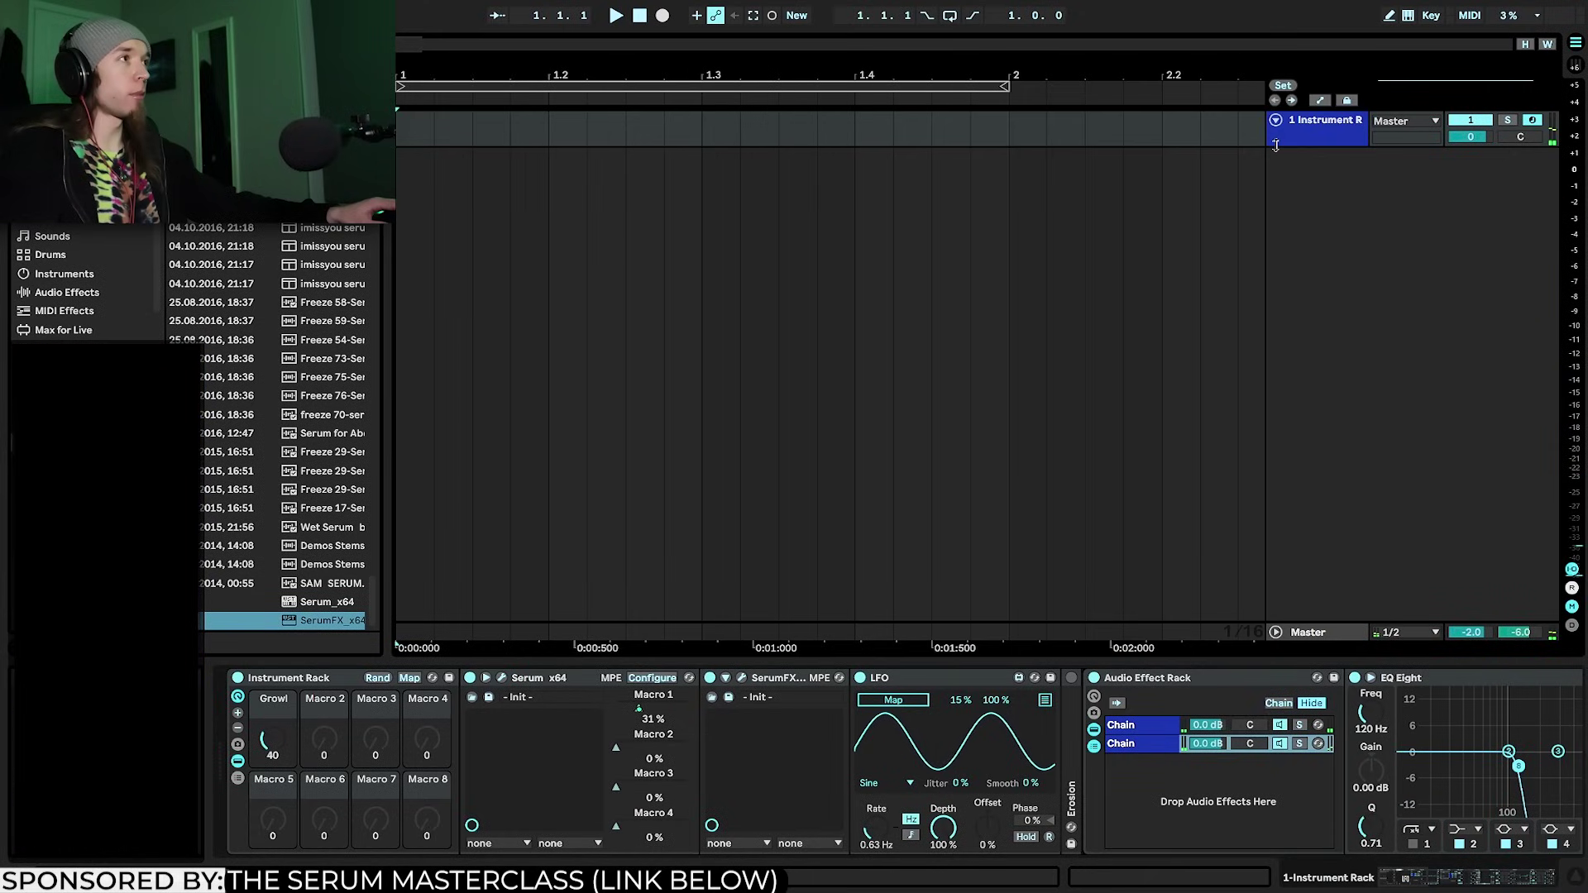
pyautogui.click(501, 679)
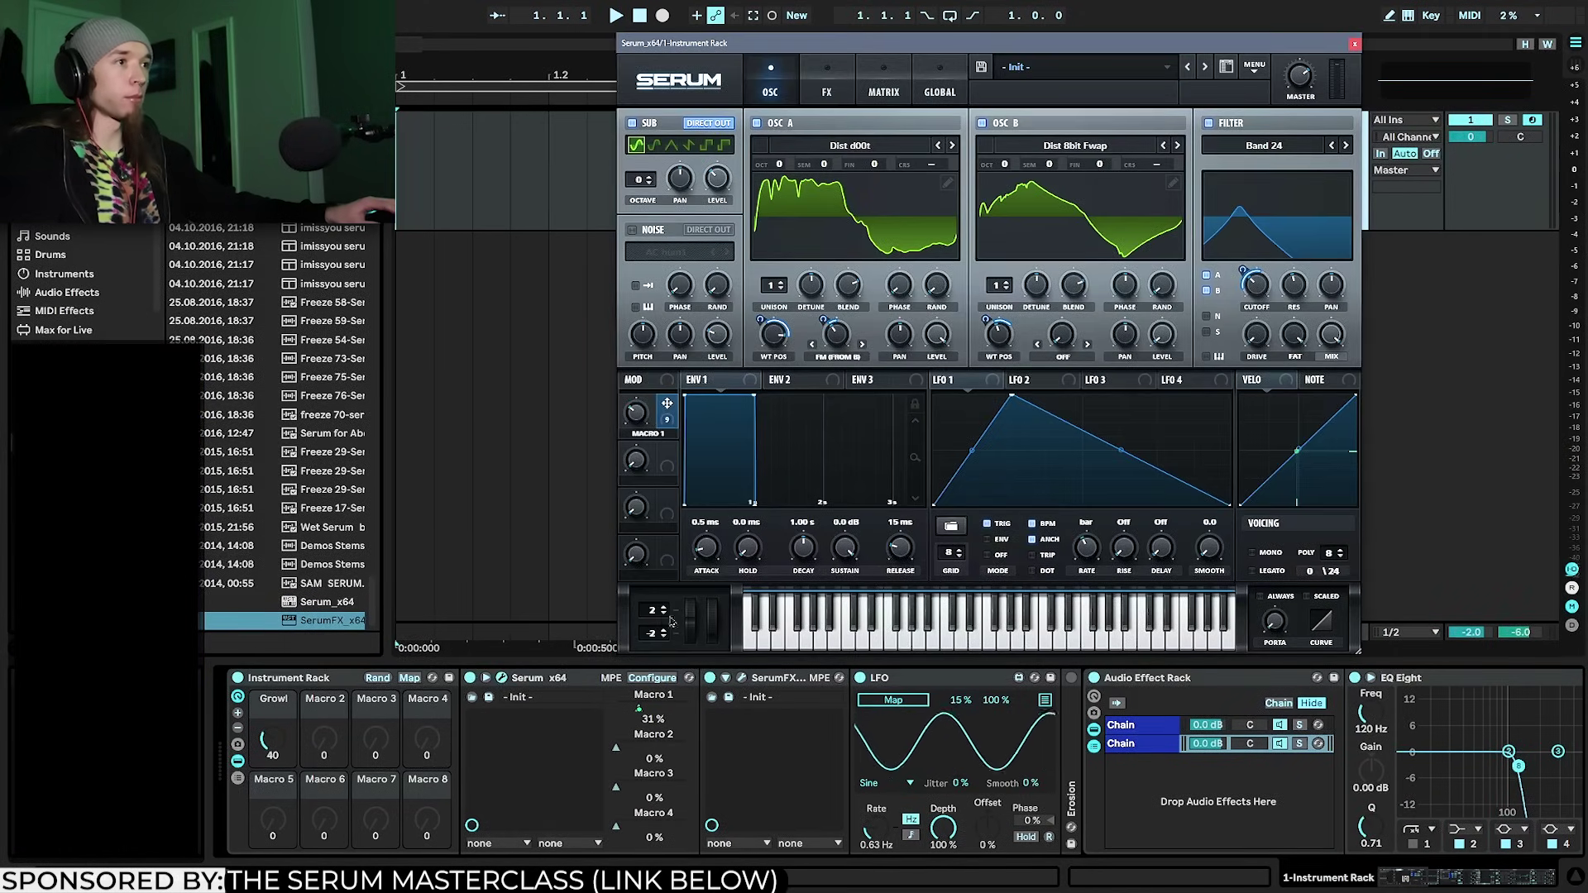
pyautogui.scroll(3, 671, 610)
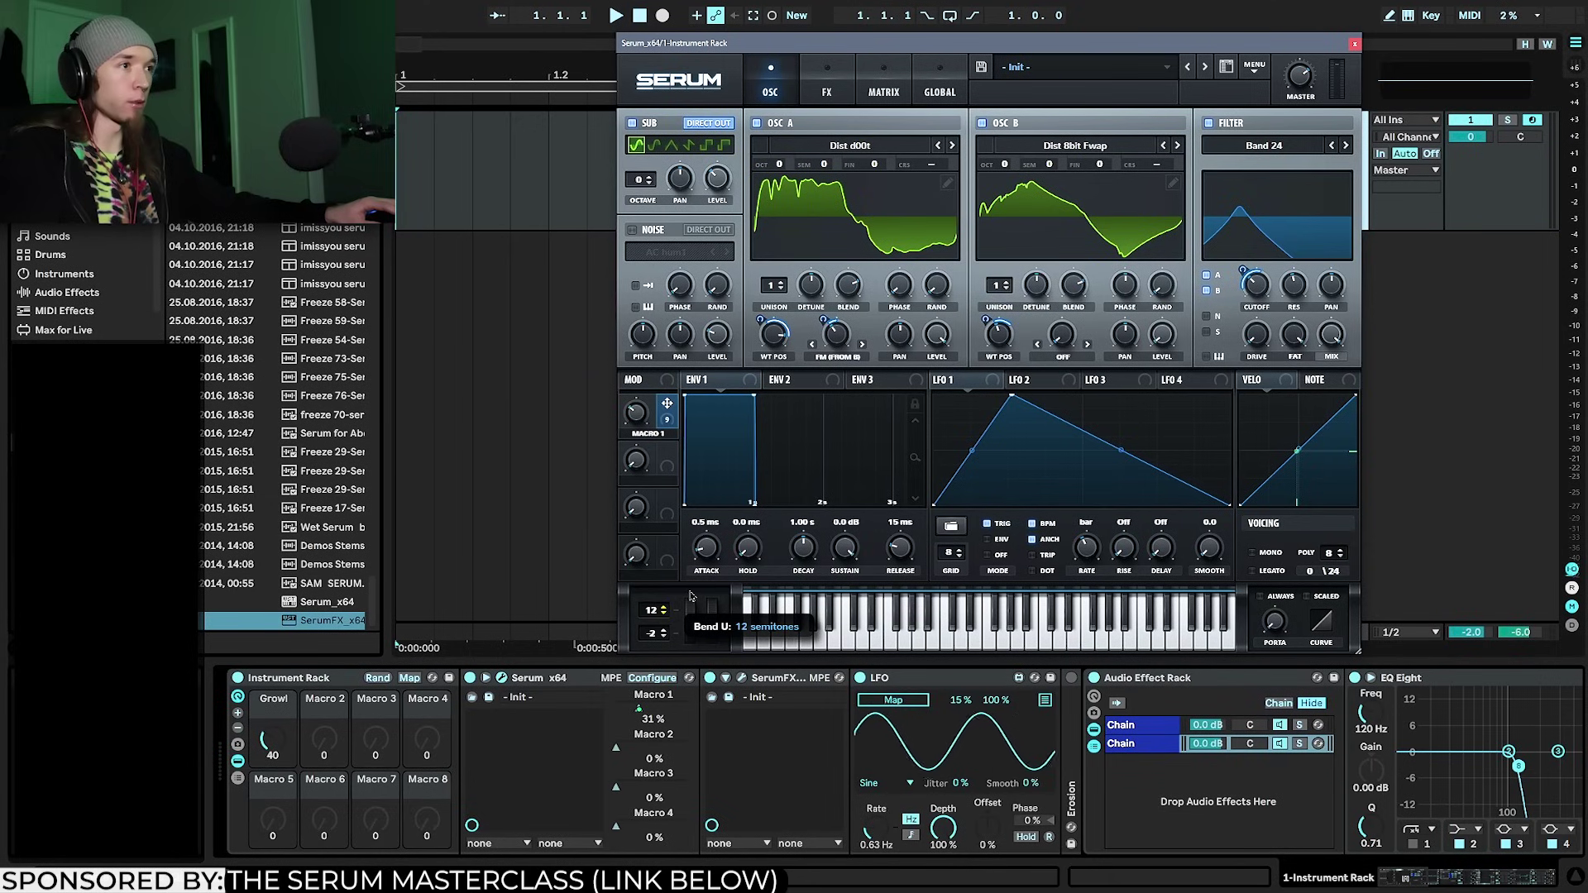
# Expose Serum's Pitch Bend parameter, map it to Macro 2 of the Instrument Rack, and set the mapping's minimum to 0
pyautogui.click(656, 679)
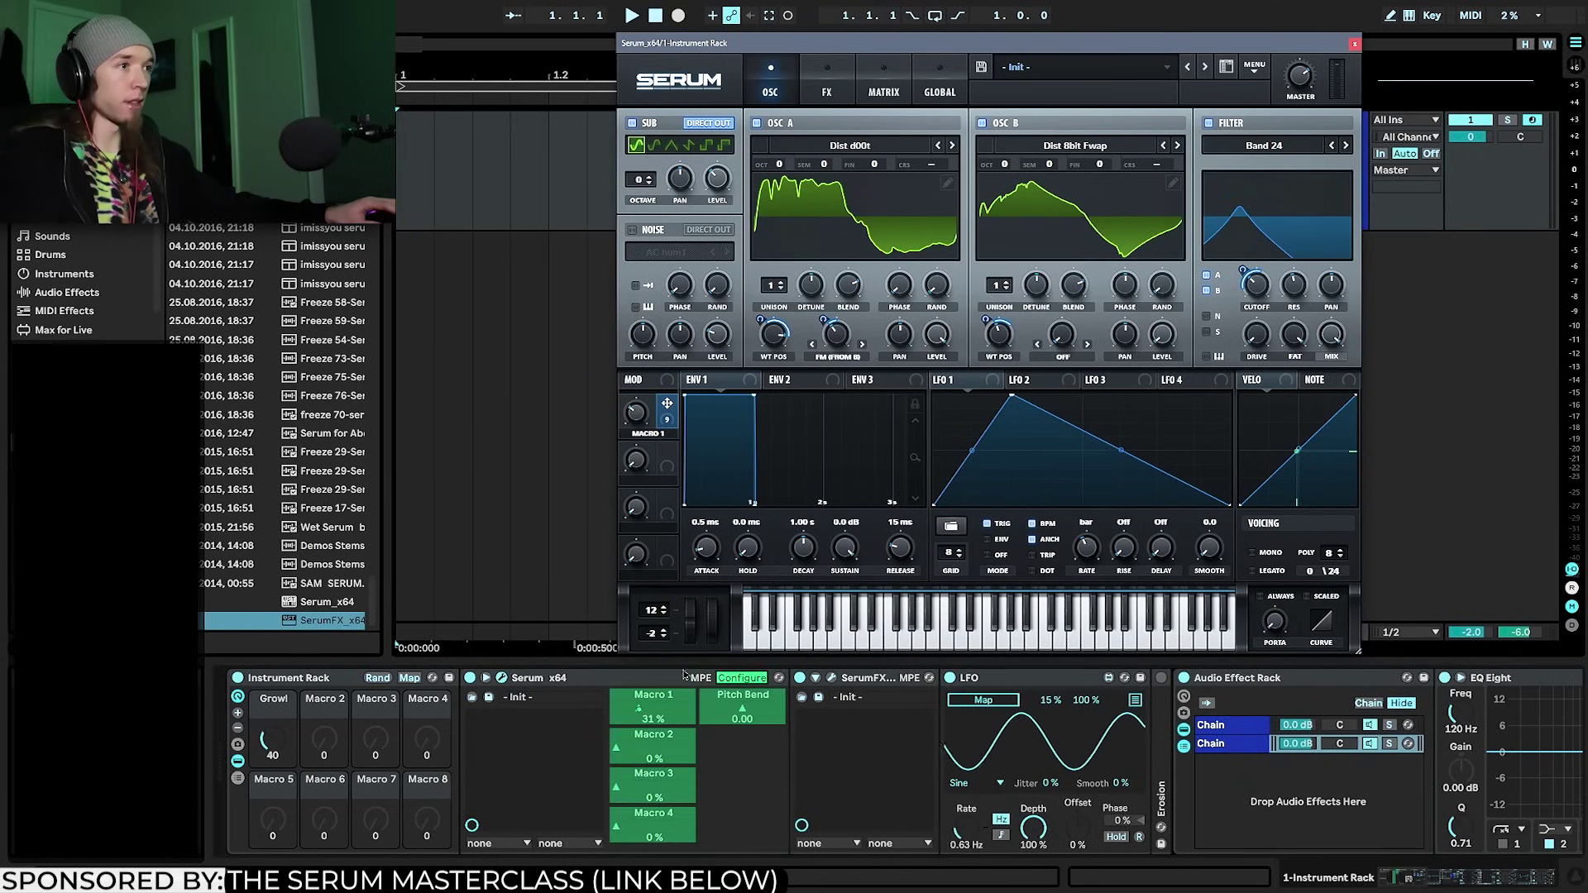
pyautogui.rightClick(742, 707)
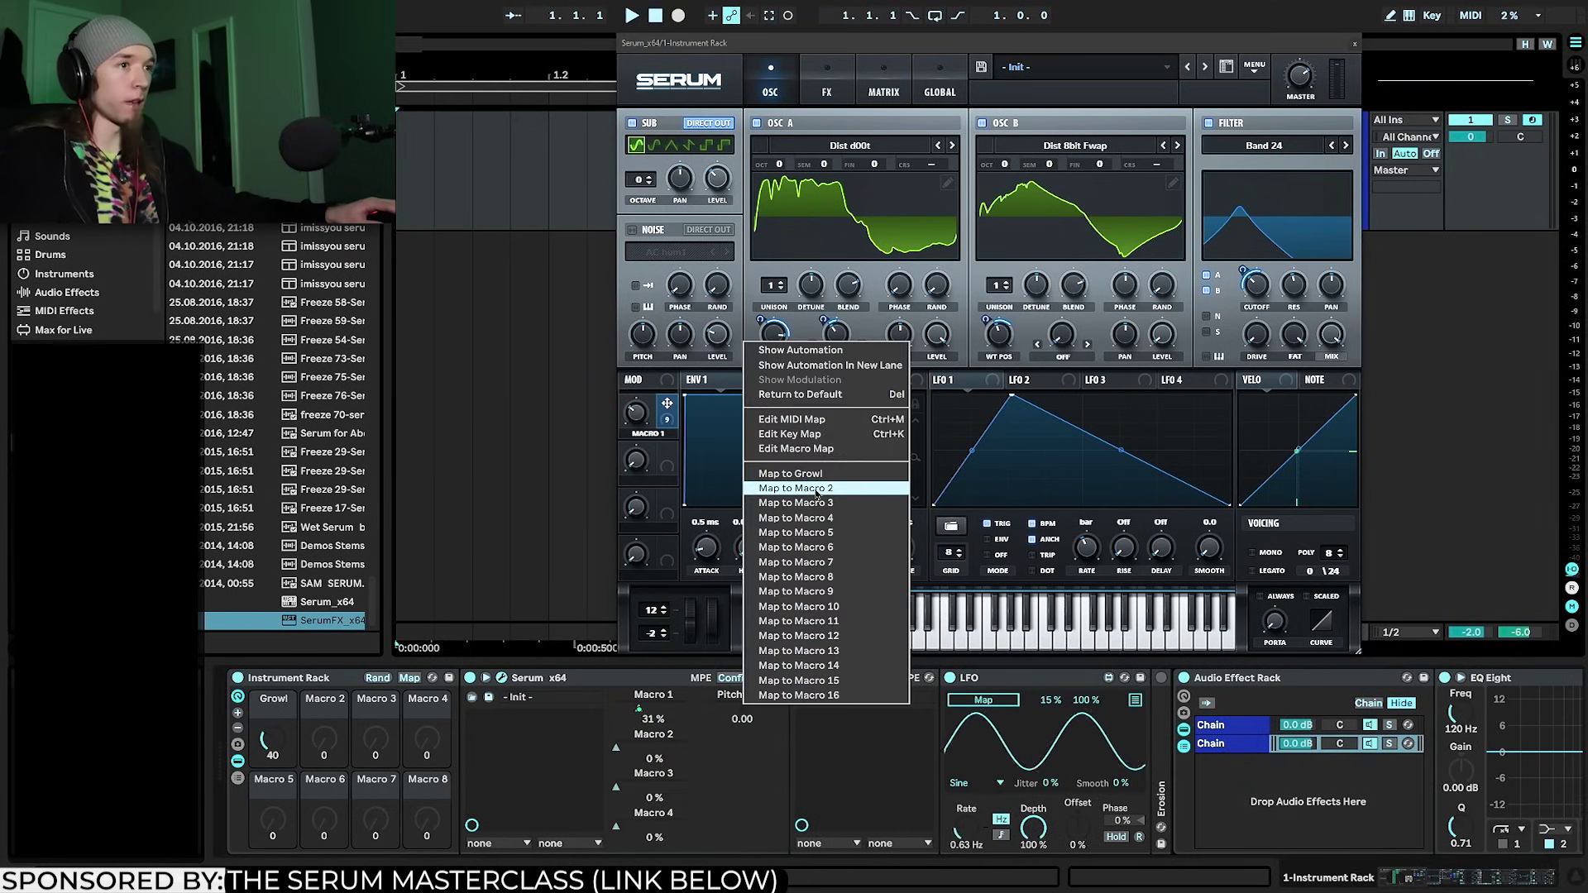
pyautogui.click(785, 506)
pyautogui.click(410, 679)
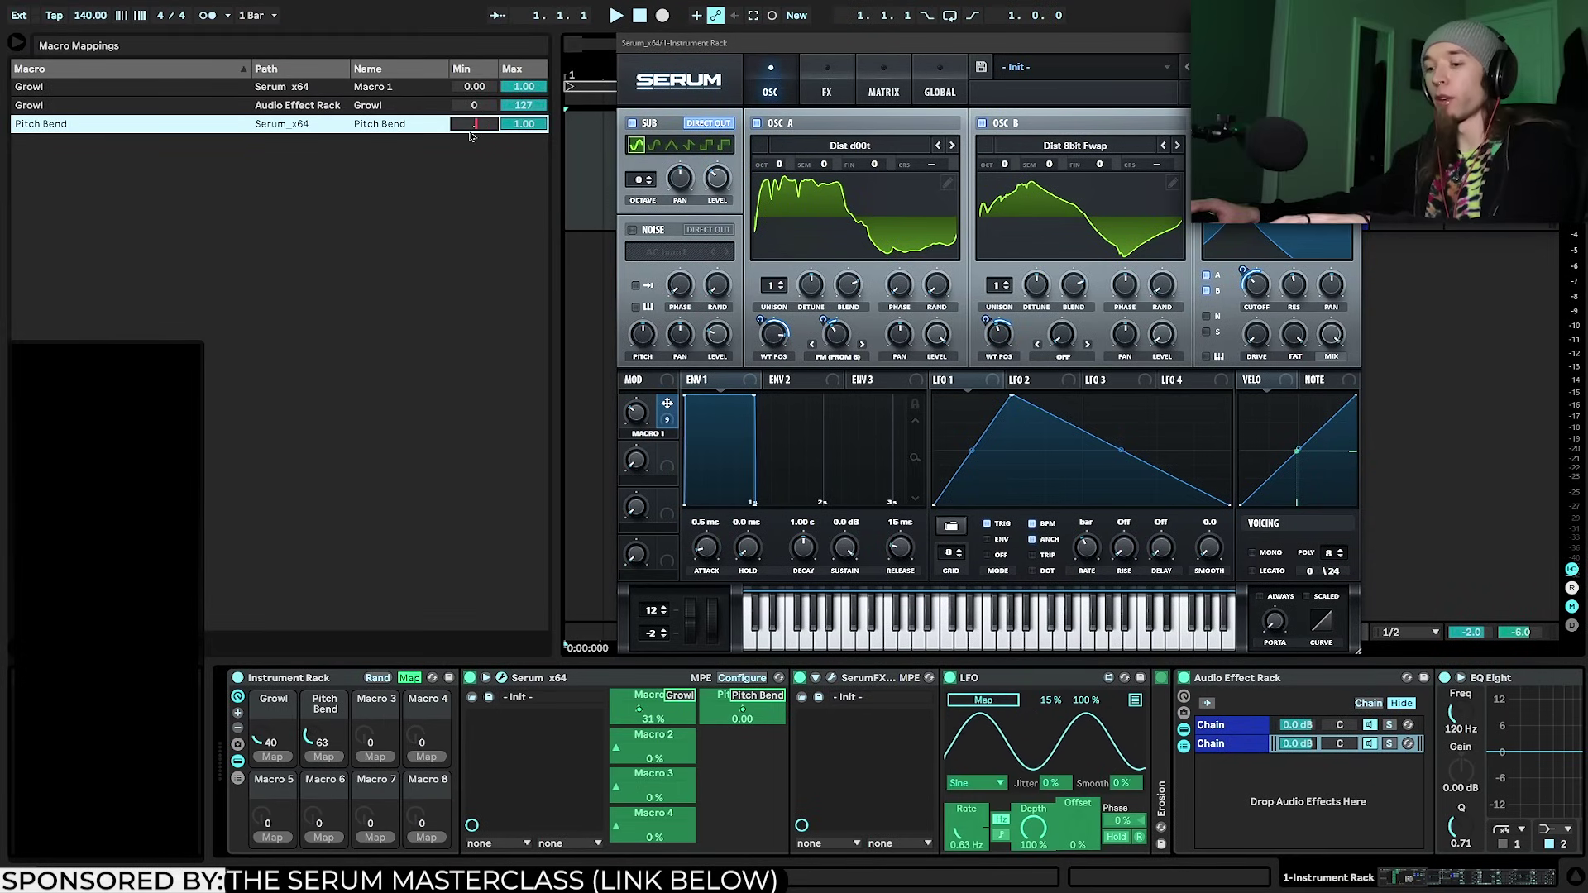
pyautogui.press('Return')
pyautogui.click(410, 678)
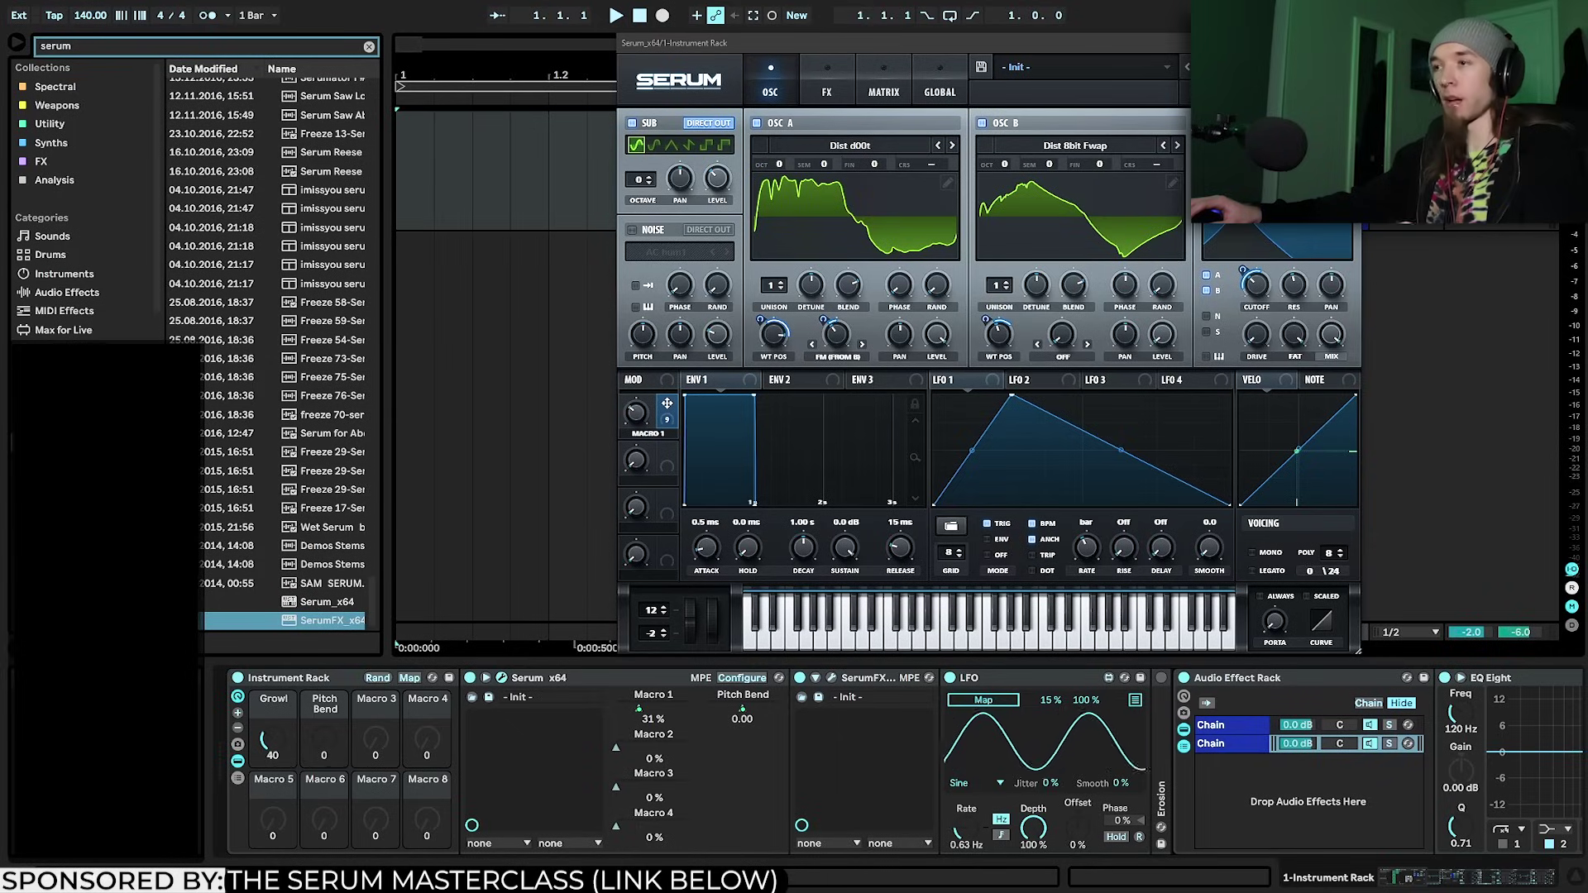
# Insert a one-bar MIDI clip on the Serum track, draw a bar-long E2 note in it and transpose the note down an octave
pyautogui.moveTo(323, 741)
pyautogui.mouseDown()
pyautogui.moveTo(323, 641)
pyautogui.moveTo(323, 741)
pyautogui.mouseUp()
pyautogui.click(1347, 43)
pyautogui.moveTo(397, 170); pyautogui.dragTo(1006, 190)
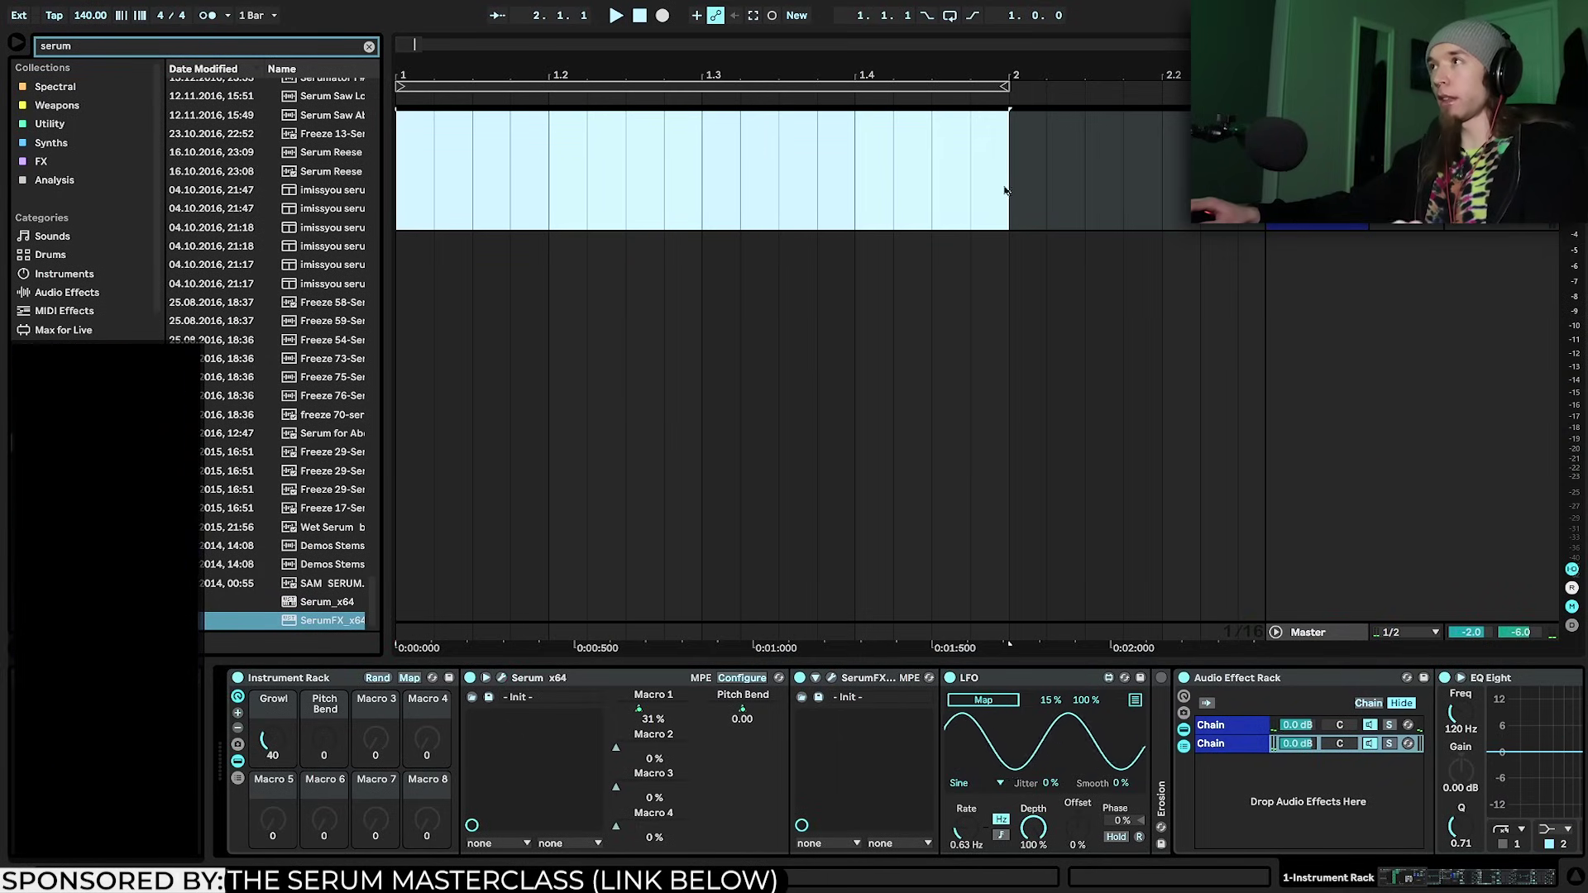
pyautogui.hotkey('ctrl', 'shift', 'm')
pyautogui.moveTo(840, 512); pyautogui.dragTo(848, 403)
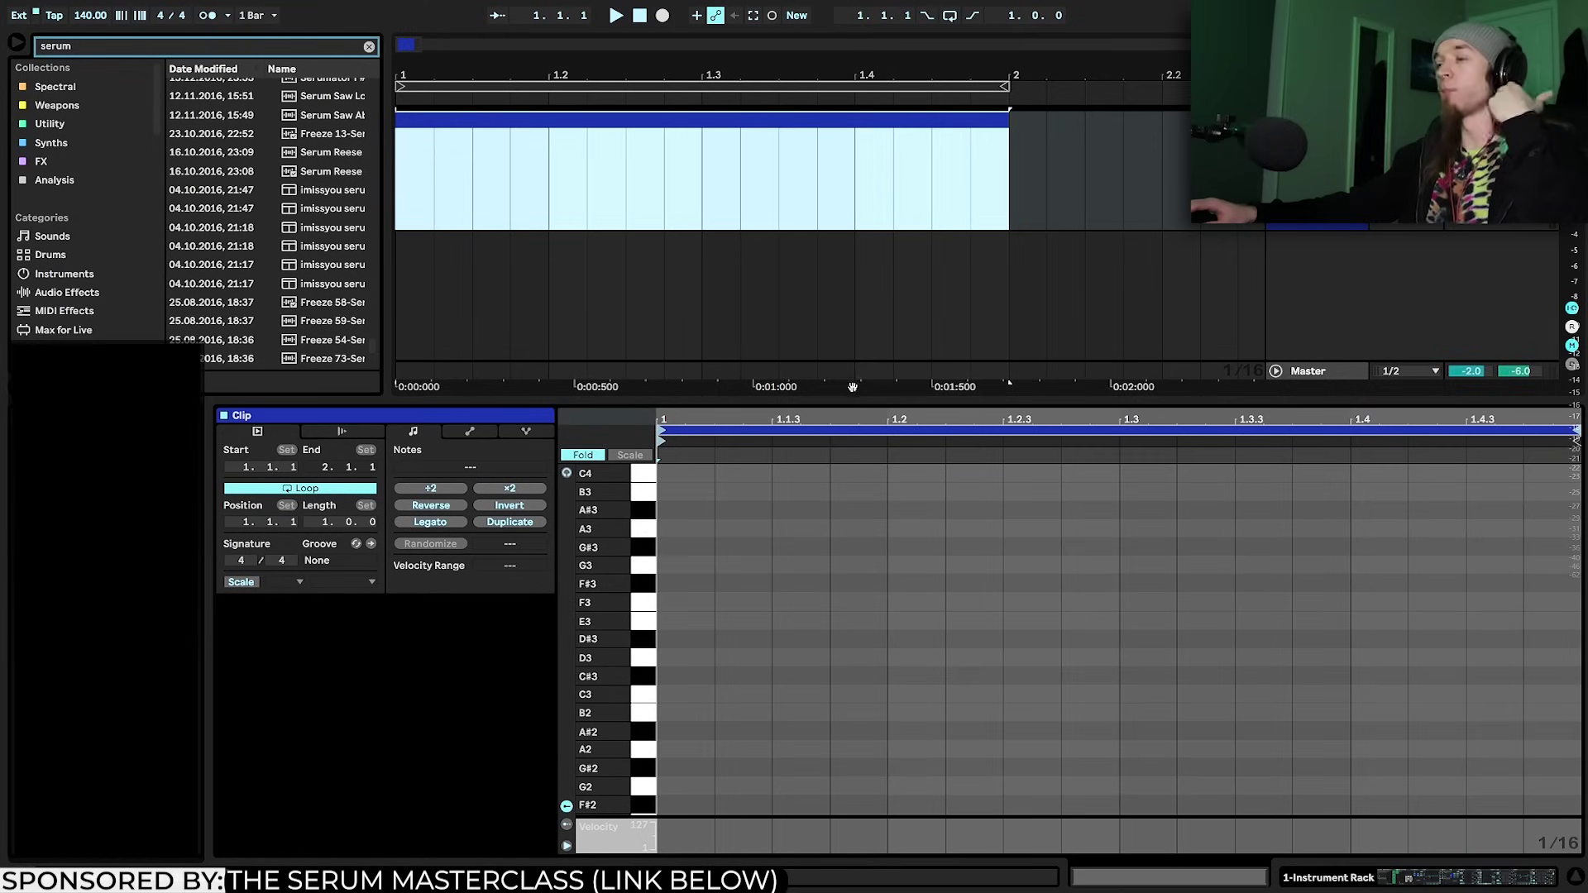
pyautogui.scroll(-5, 666, 561)
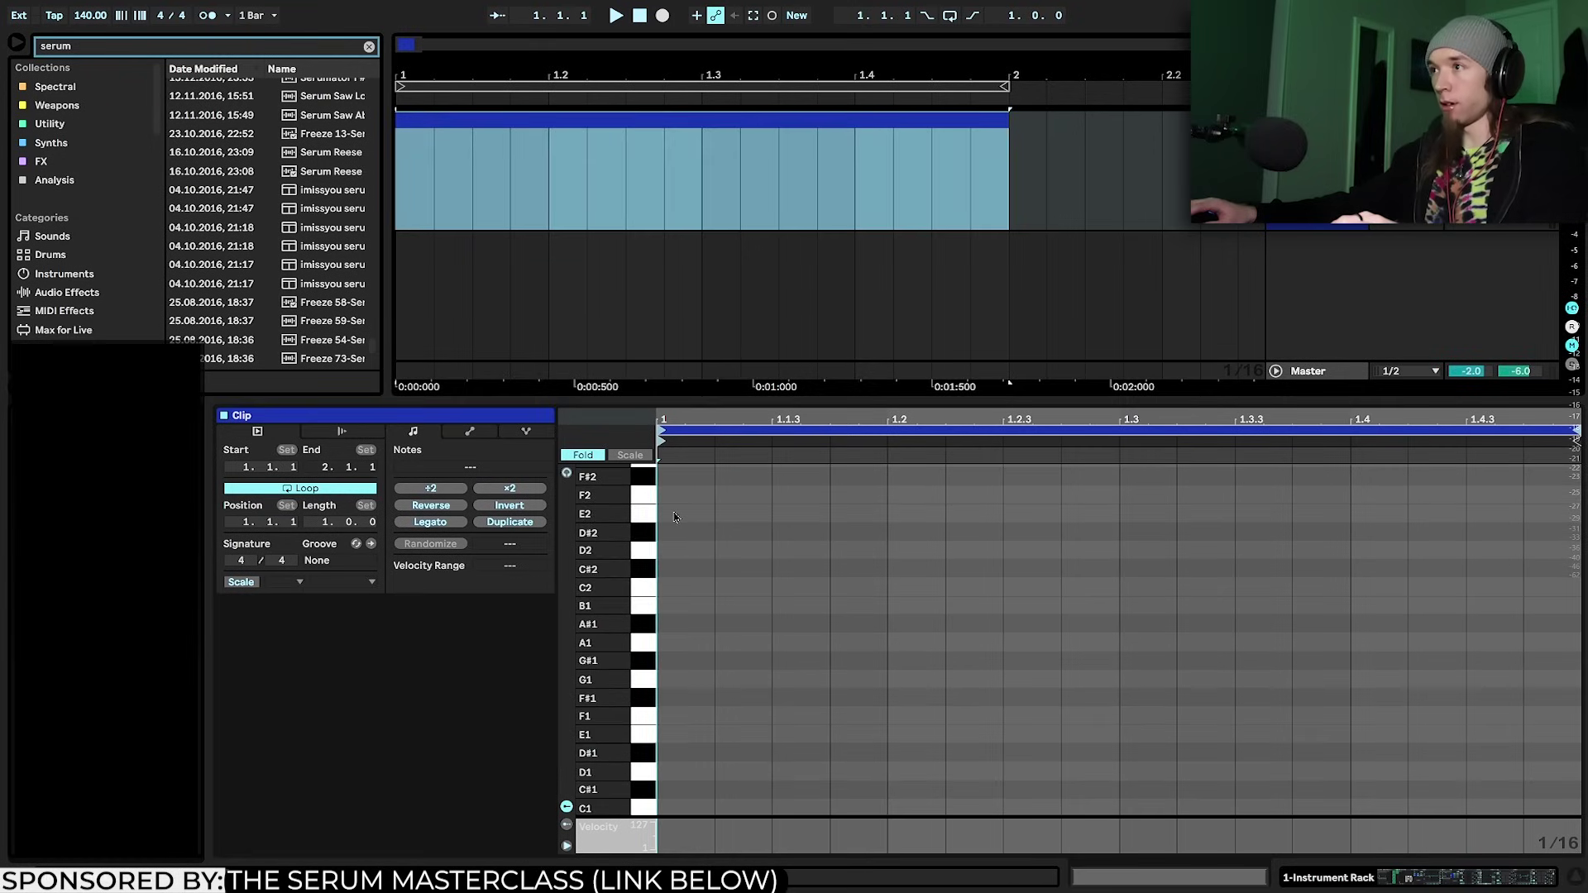
pyautogui.moveTo(674, 516); pyautogui.dragTo(1562, 494)
pyautogui.hotkey('shift', 'Down')
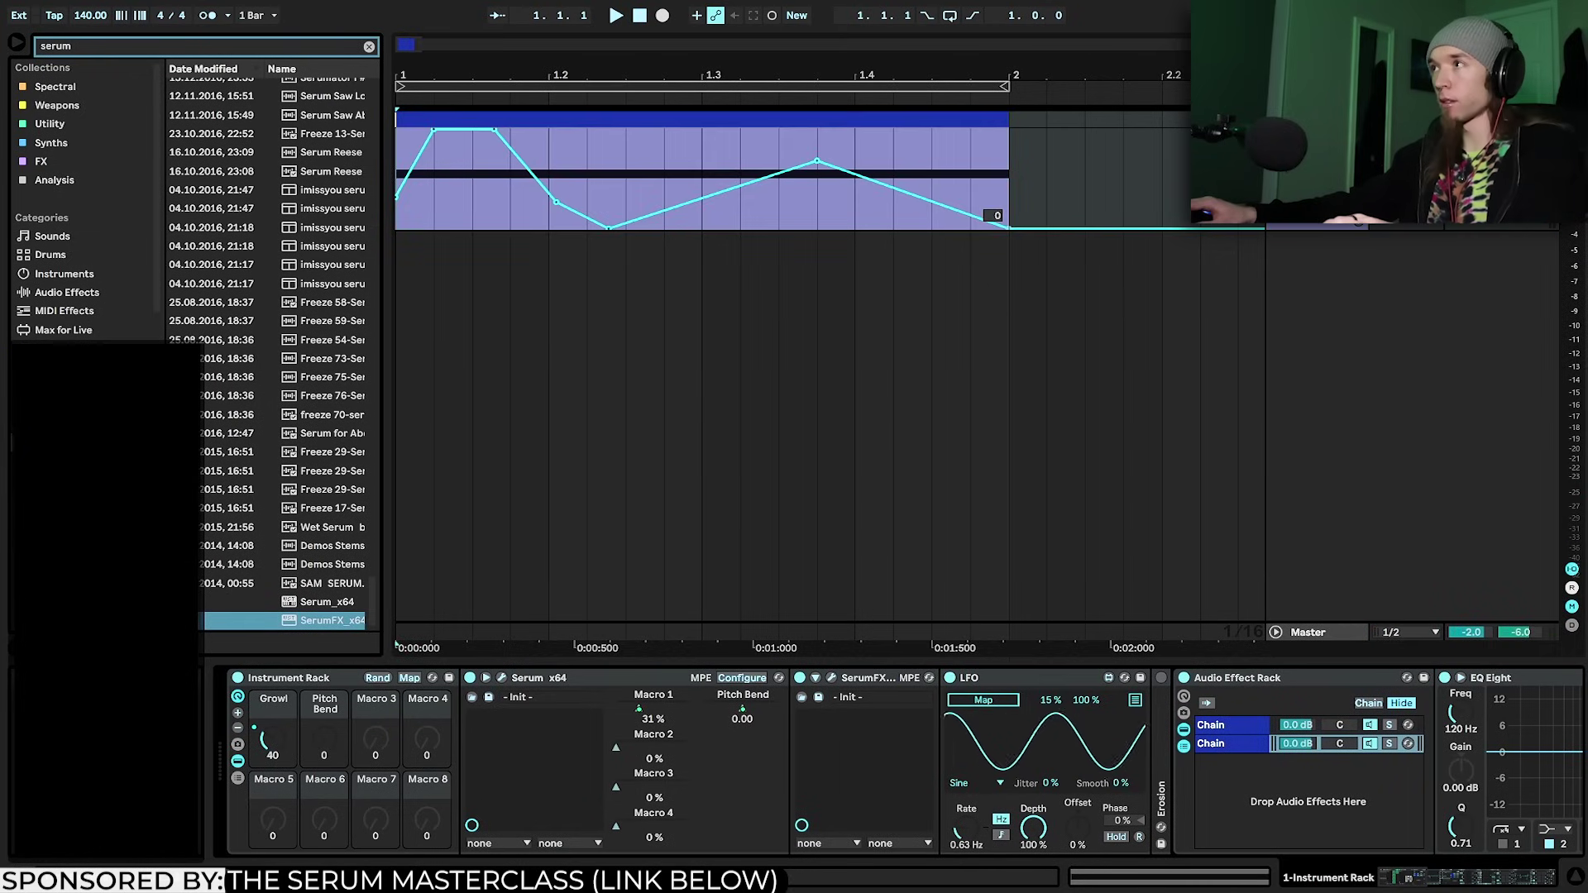
# Audition the Growl automation, and automate the Pitch Bend macro with a full-height plateau followed by a half-height peak at beat 1.4
pyautogui.press('space')
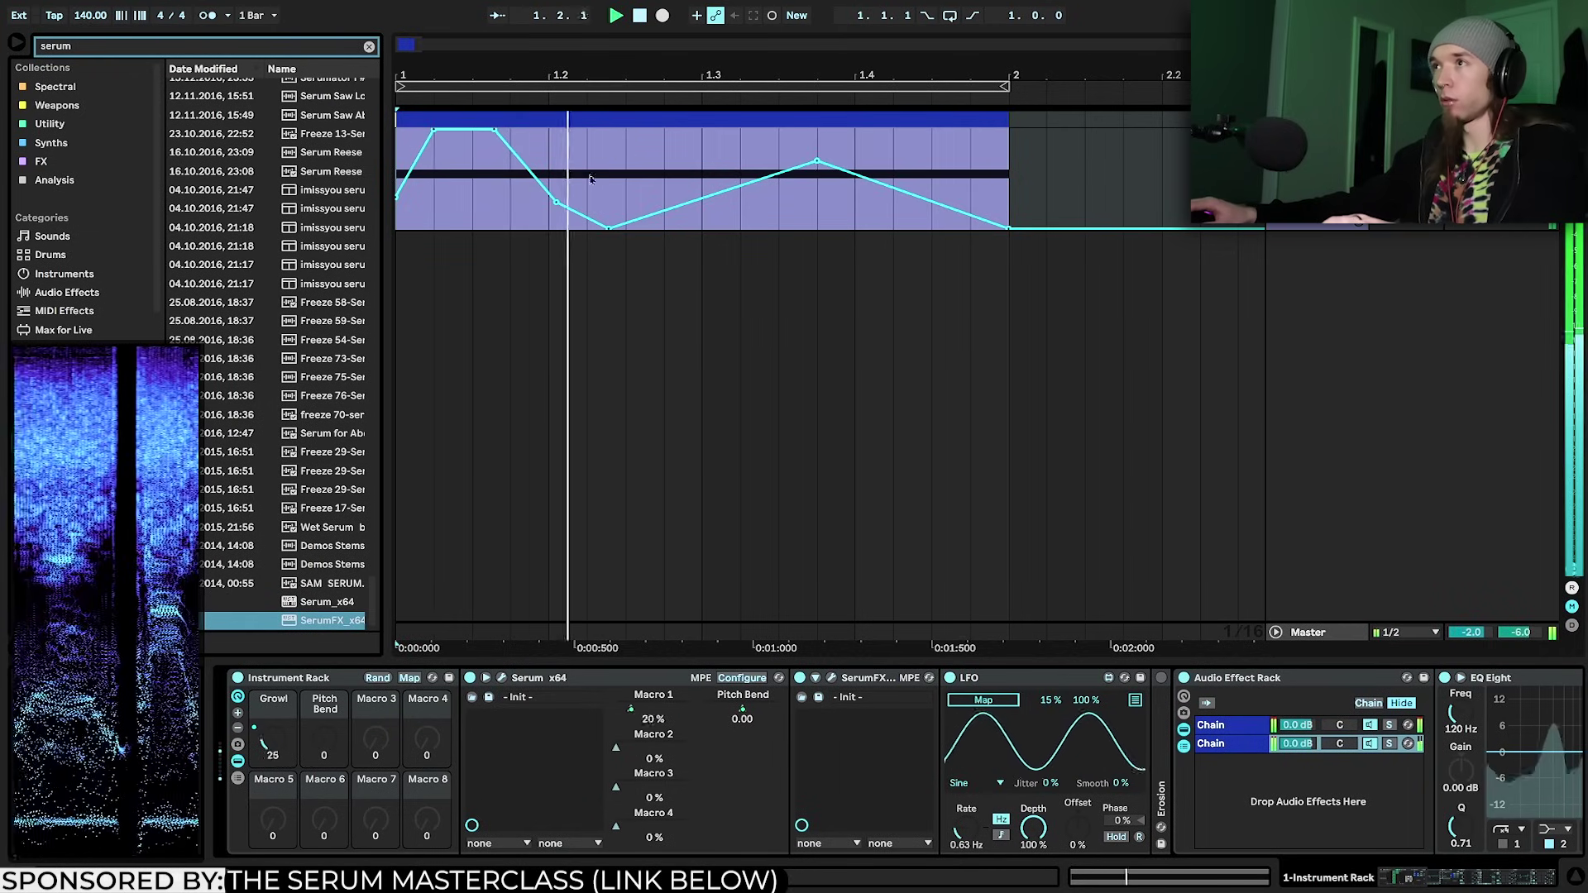
pyautogui.press('space')
pyautogui.rightClick(323, 742)
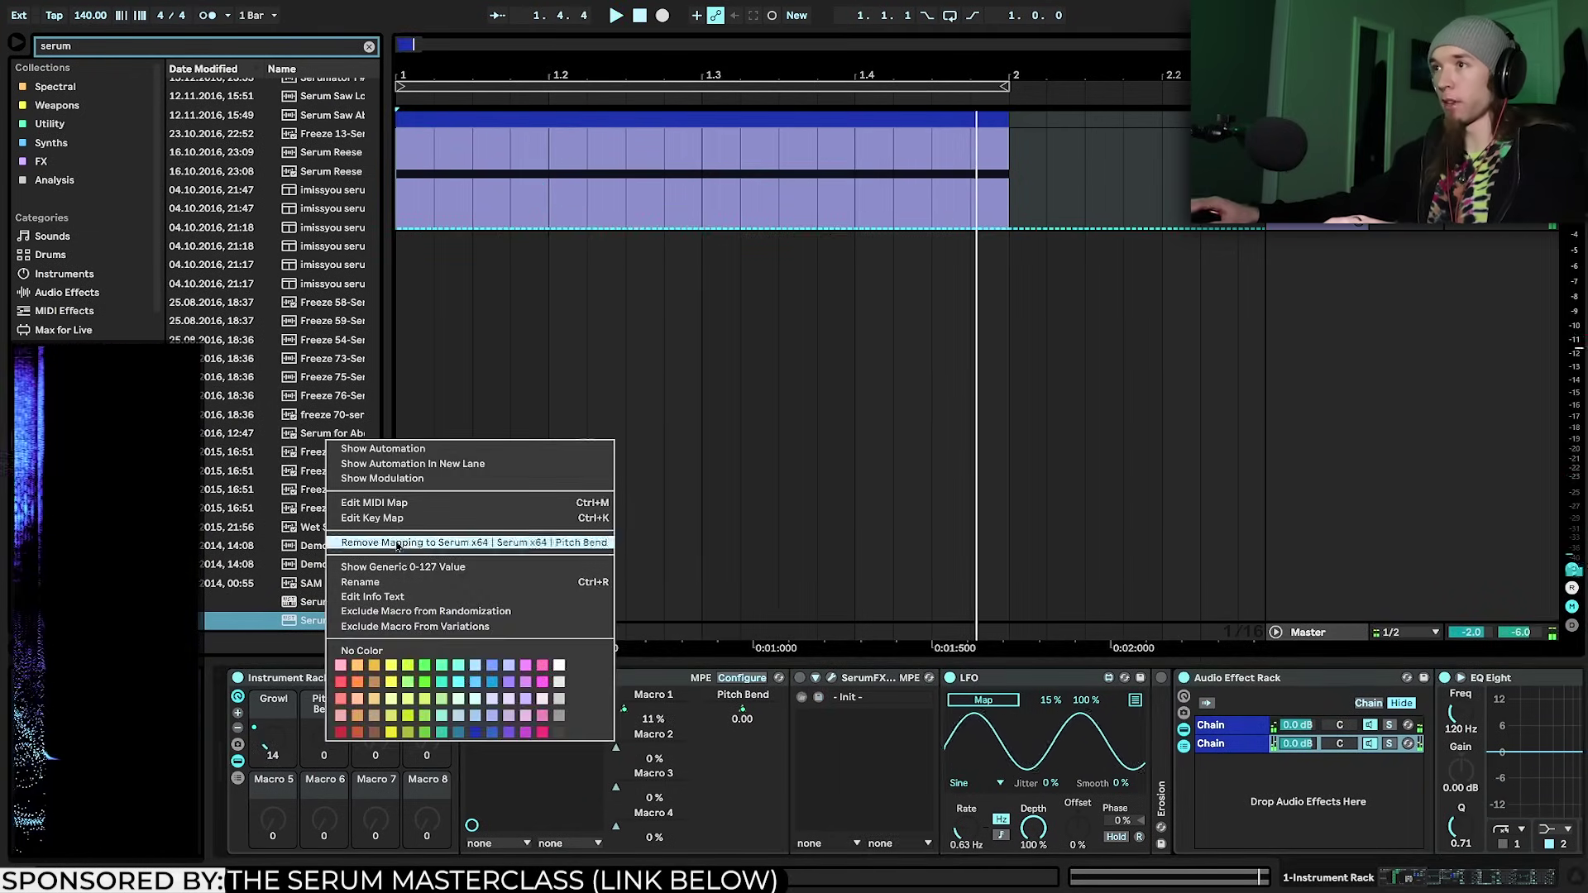
pyautogui.click(393, 453)
pyautogui.press('space')
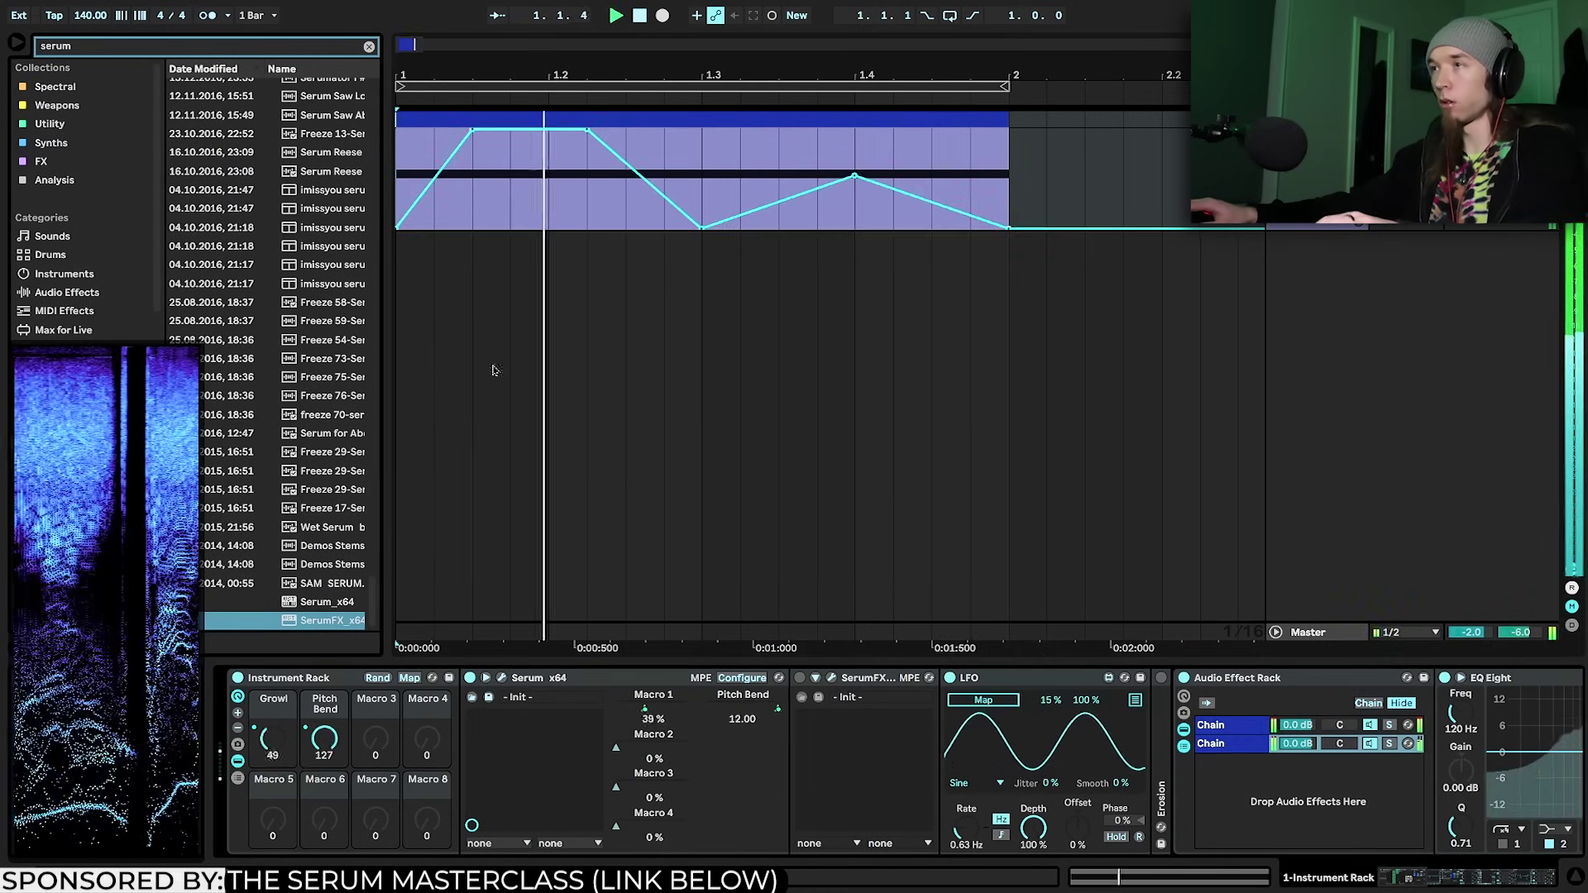
# Redraw the Growl macro automation freehand as several peaks across the bar and audition it at 123 BPM
pyautogui.rightClick(279, 730)
pyautogui.click(369, 393)
pyautogui.moveTo(421, 226); pyautogui.dragTo(477, 196)
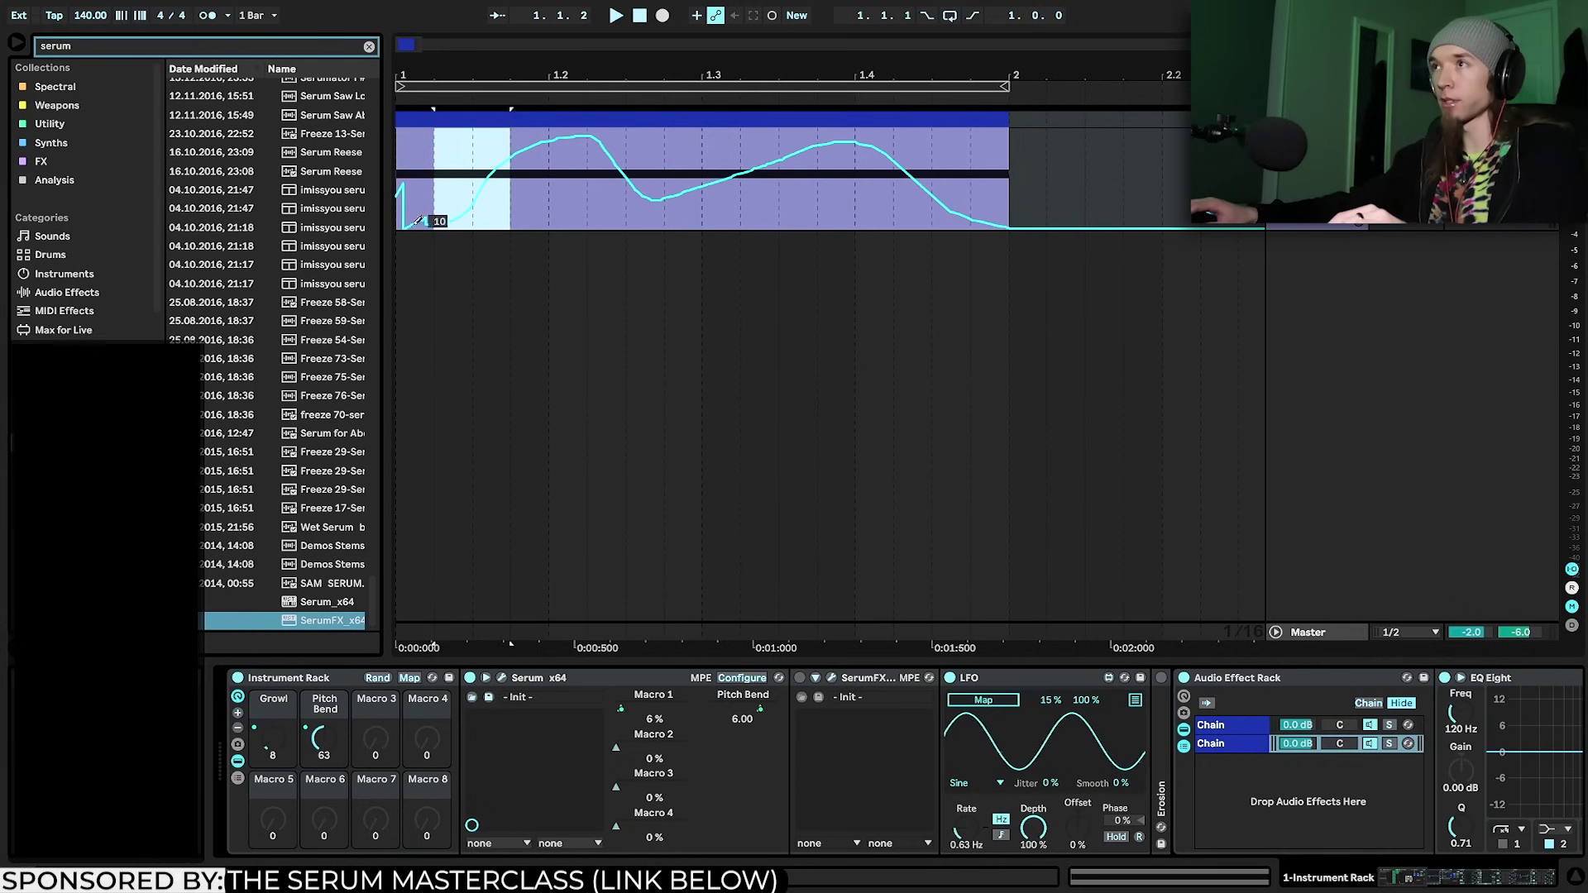
pyautogui.press('space')
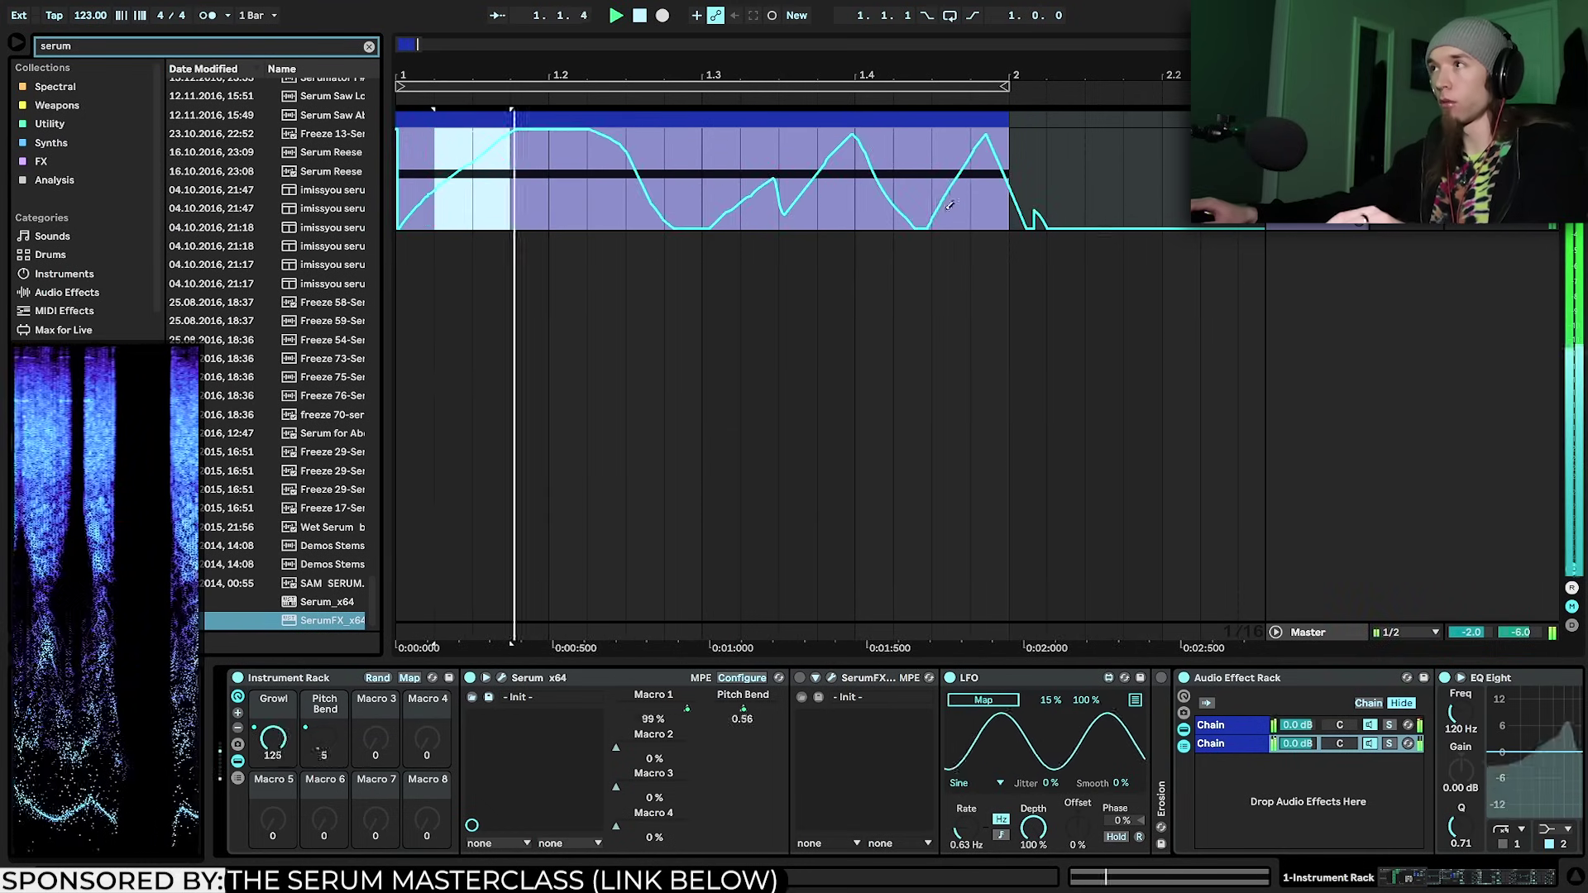
pyautogui.moveTo(946, 208)
pyautogui.mouseDown()
pyautogui.moveTo(909, 128)
pyautogui.moveTo(817, 220)
pyautogui.moveTo(738, 131)
pyautogui.moveTo(662, 189)
pyautogui.moveTo(577, 208)
pyautogui.mouseUp()
pyautogui.press('space')
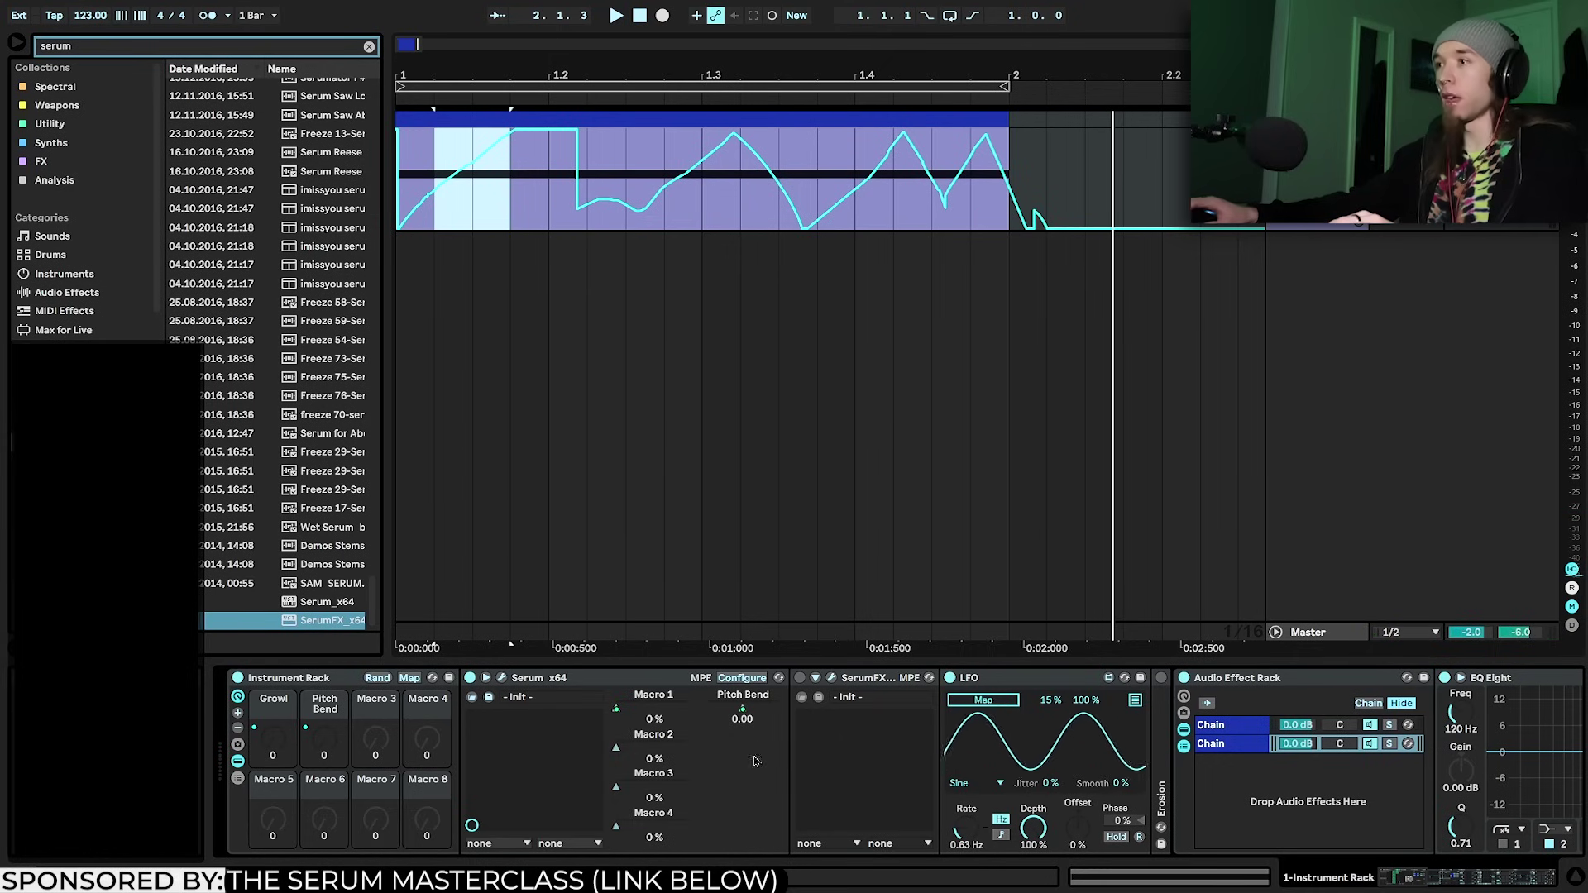
# Move the Erosion device between Serum and SerumFX and set its wide noise to 6.23 kHz with an amount of 7.61
pyautogui.click(1158, 693)
pyautogui.press('space')
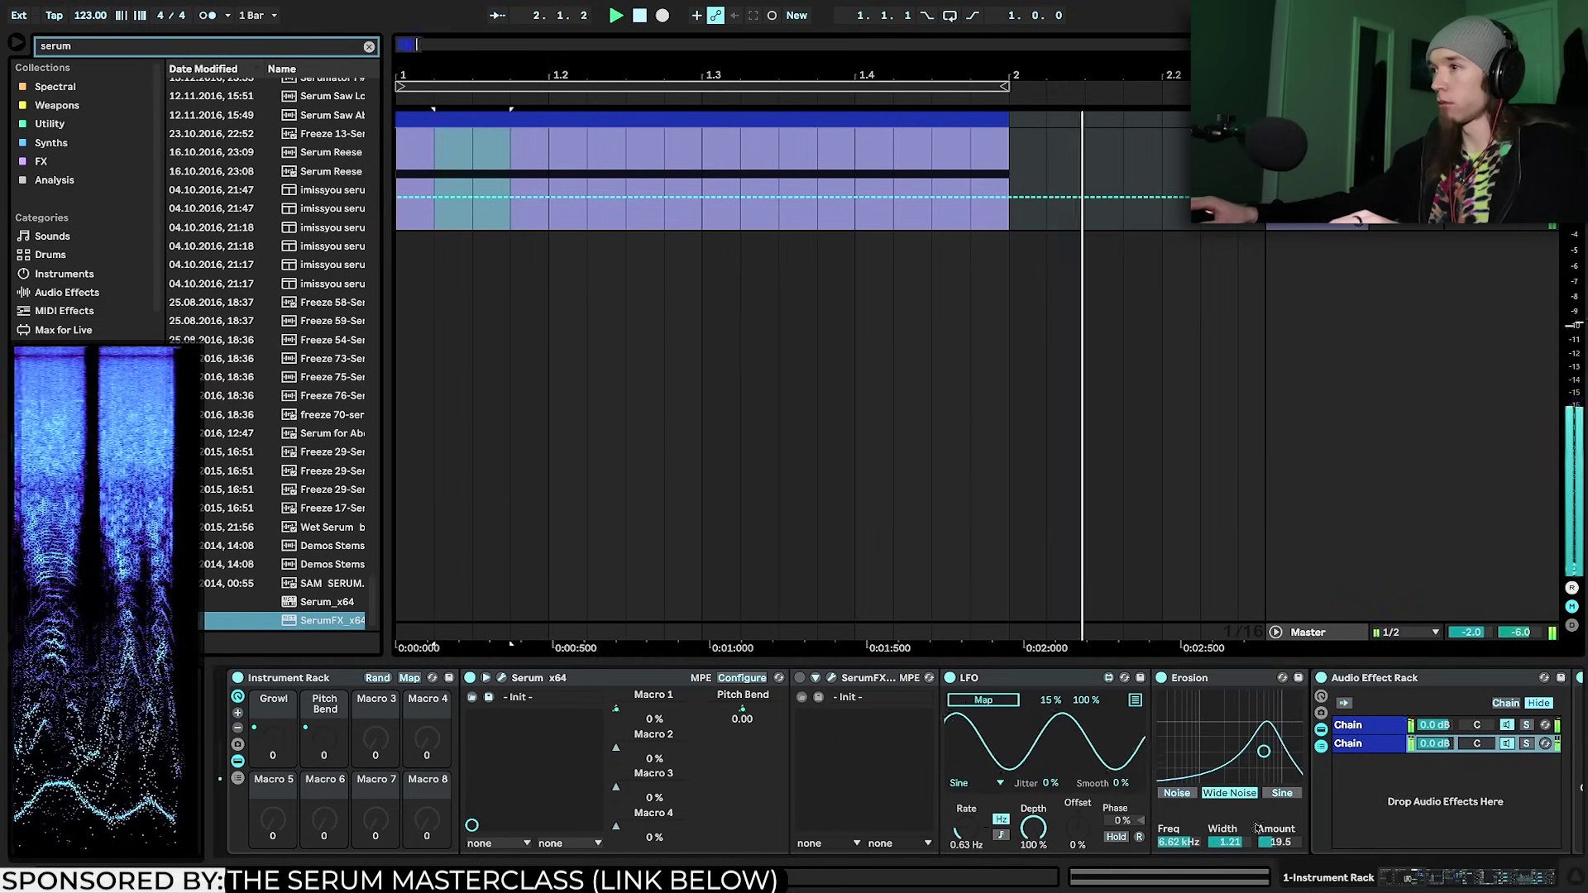
pyautogui.press('space')
pyautogui.moveTo(1216, 678); pyautogui.dragTo(823, 680)
pyautogui.click(959, 677)
pyautogui.click(991, 679)
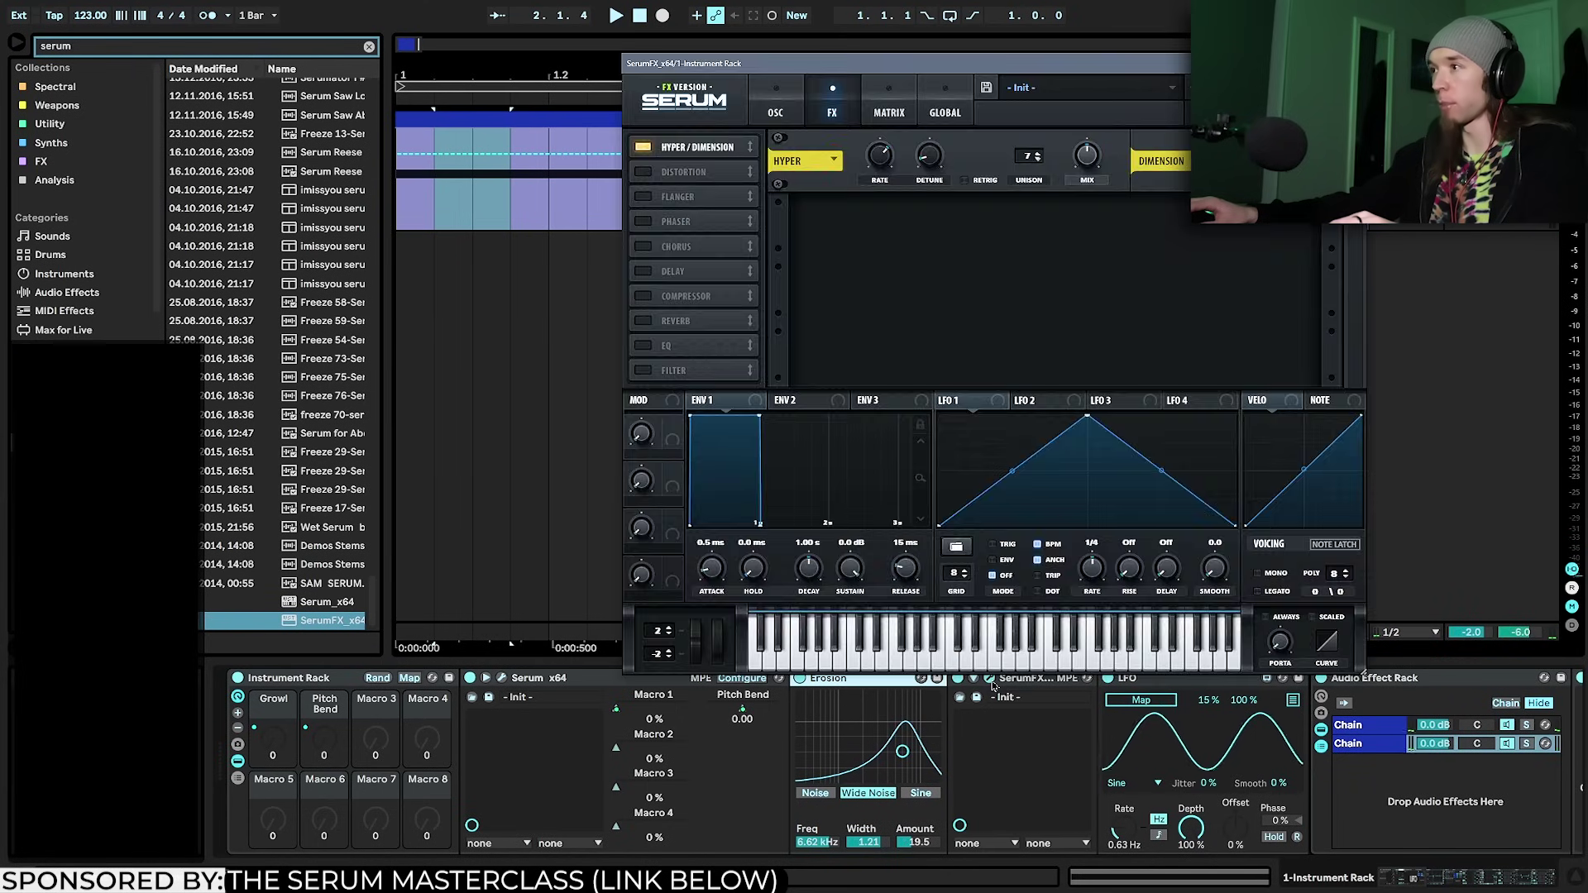
pyautogui.click(991, 679)
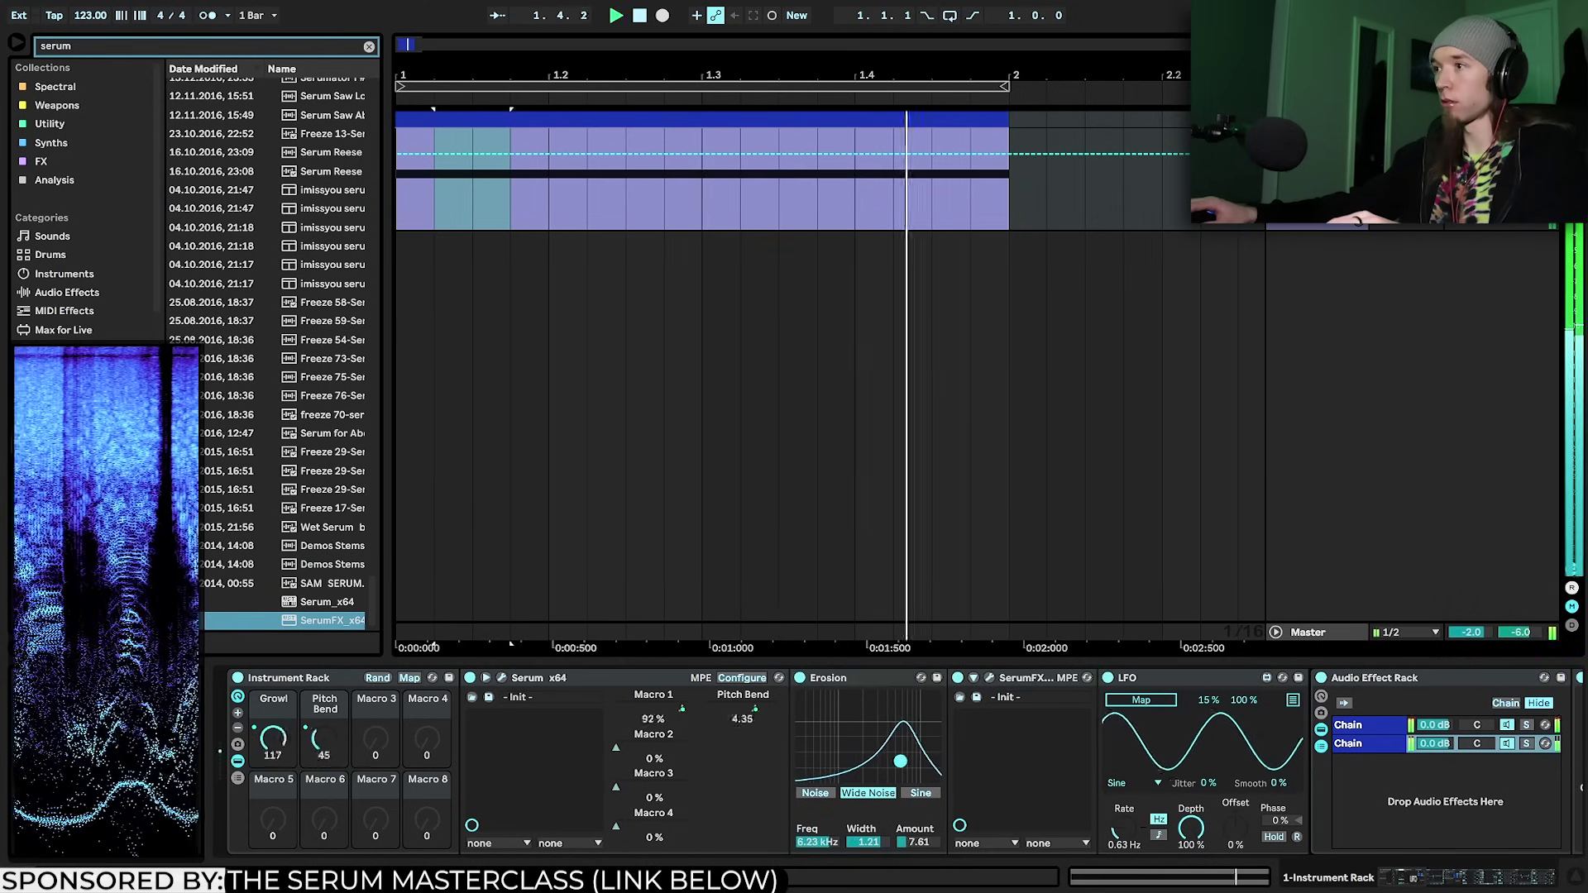
pyautogui.moveTo(902, 751); pyautogui.dragTo(902, 762)
# Audition the Sk Growl 15 preset rack on its own track by varying its Growl macro
pyautogui.hscroll(15, 902, 763)
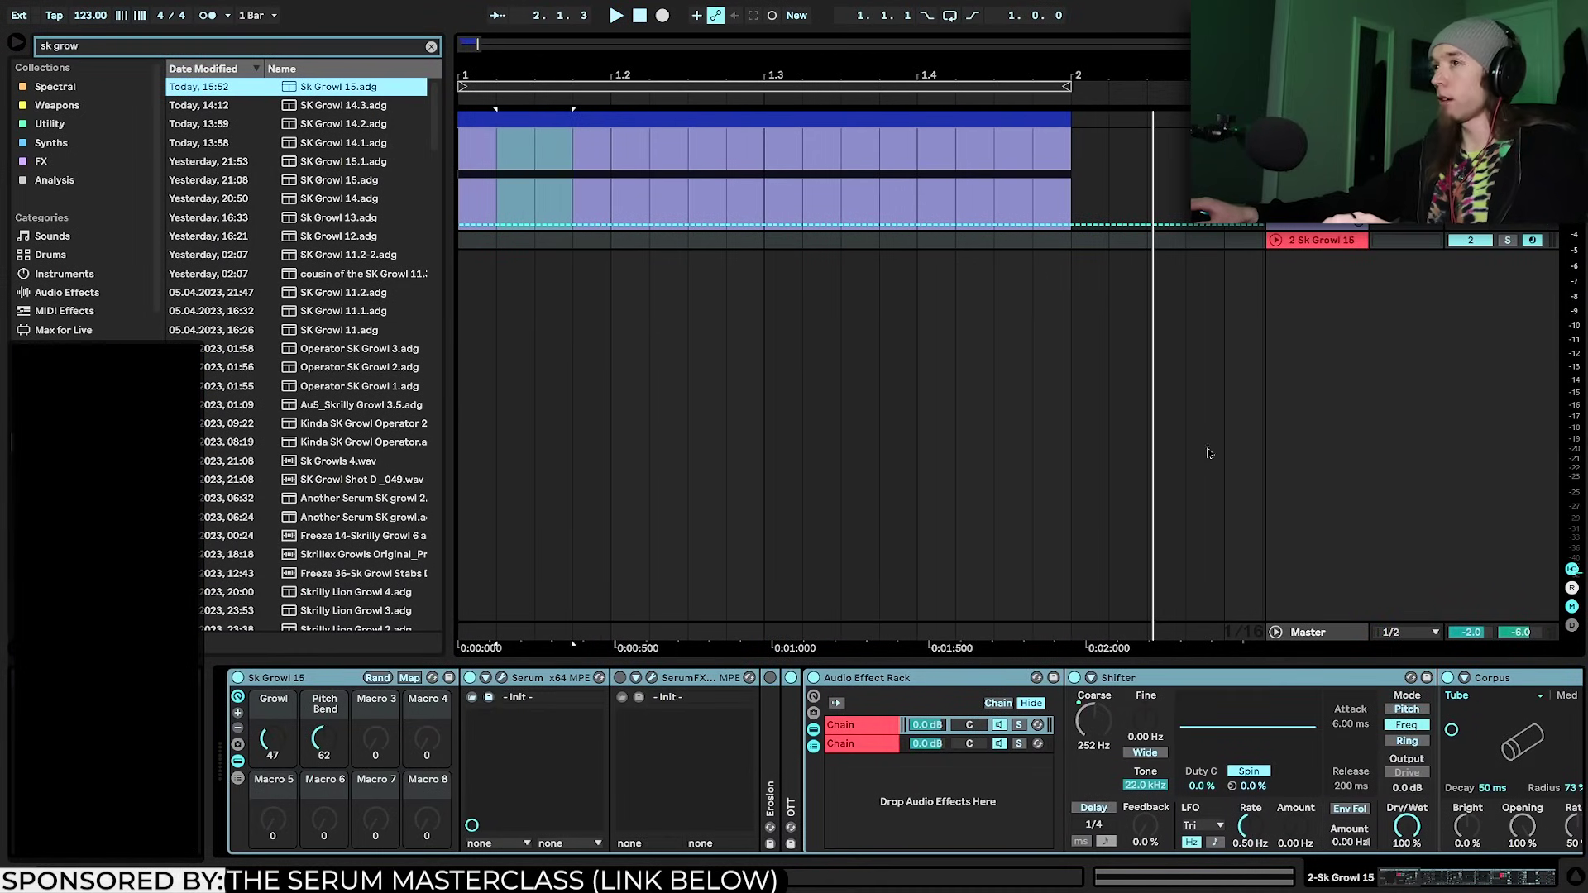
pyautogui.moveTo(270, 749); pyautogui.dragTo(283, 713)
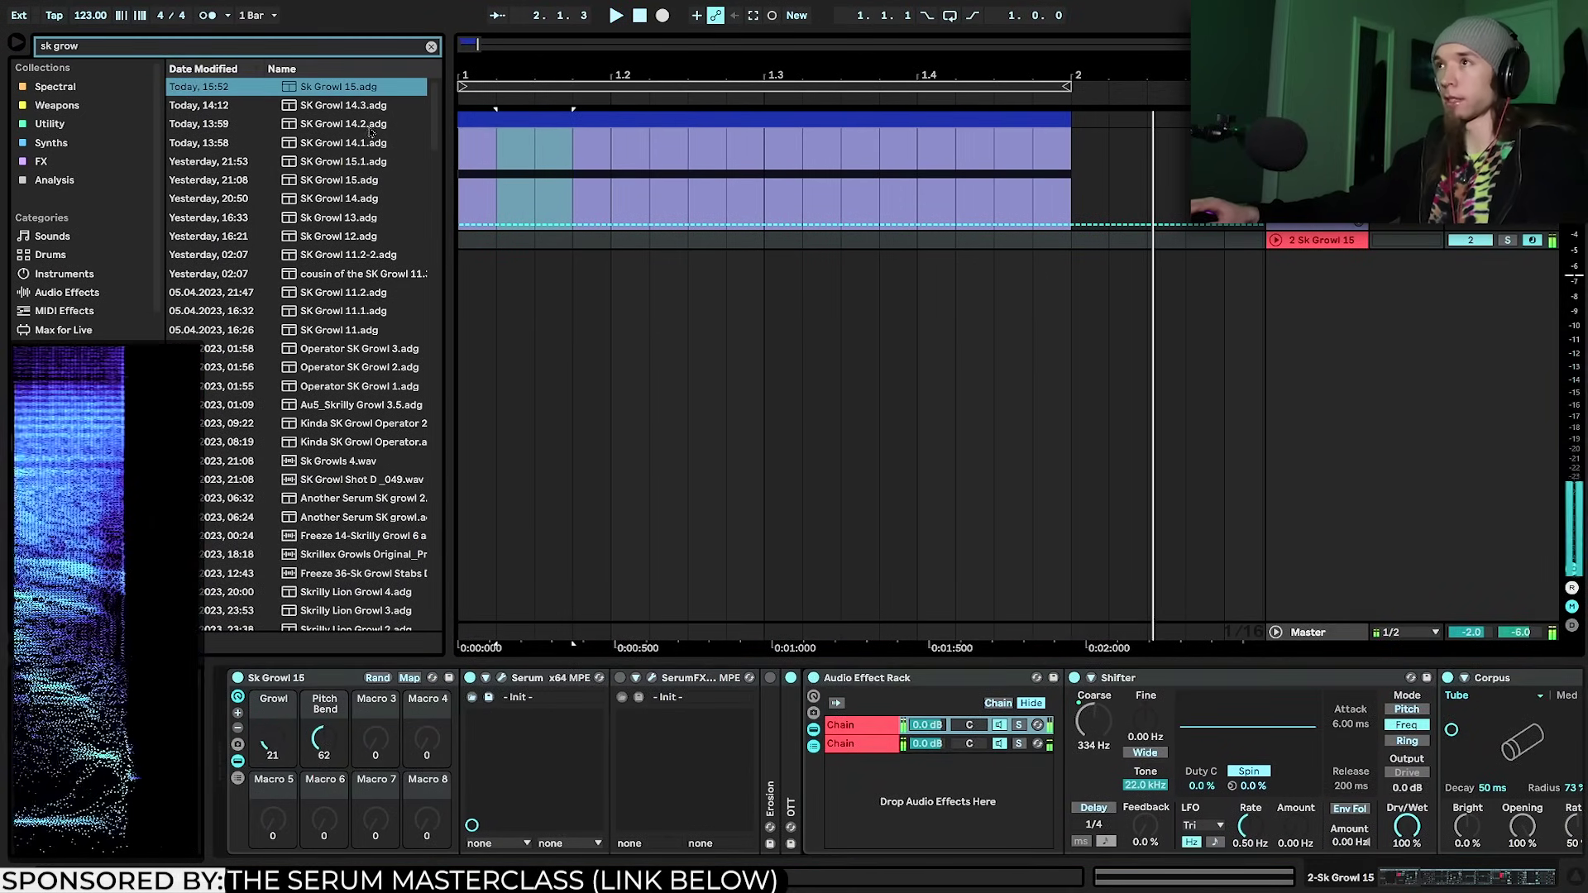